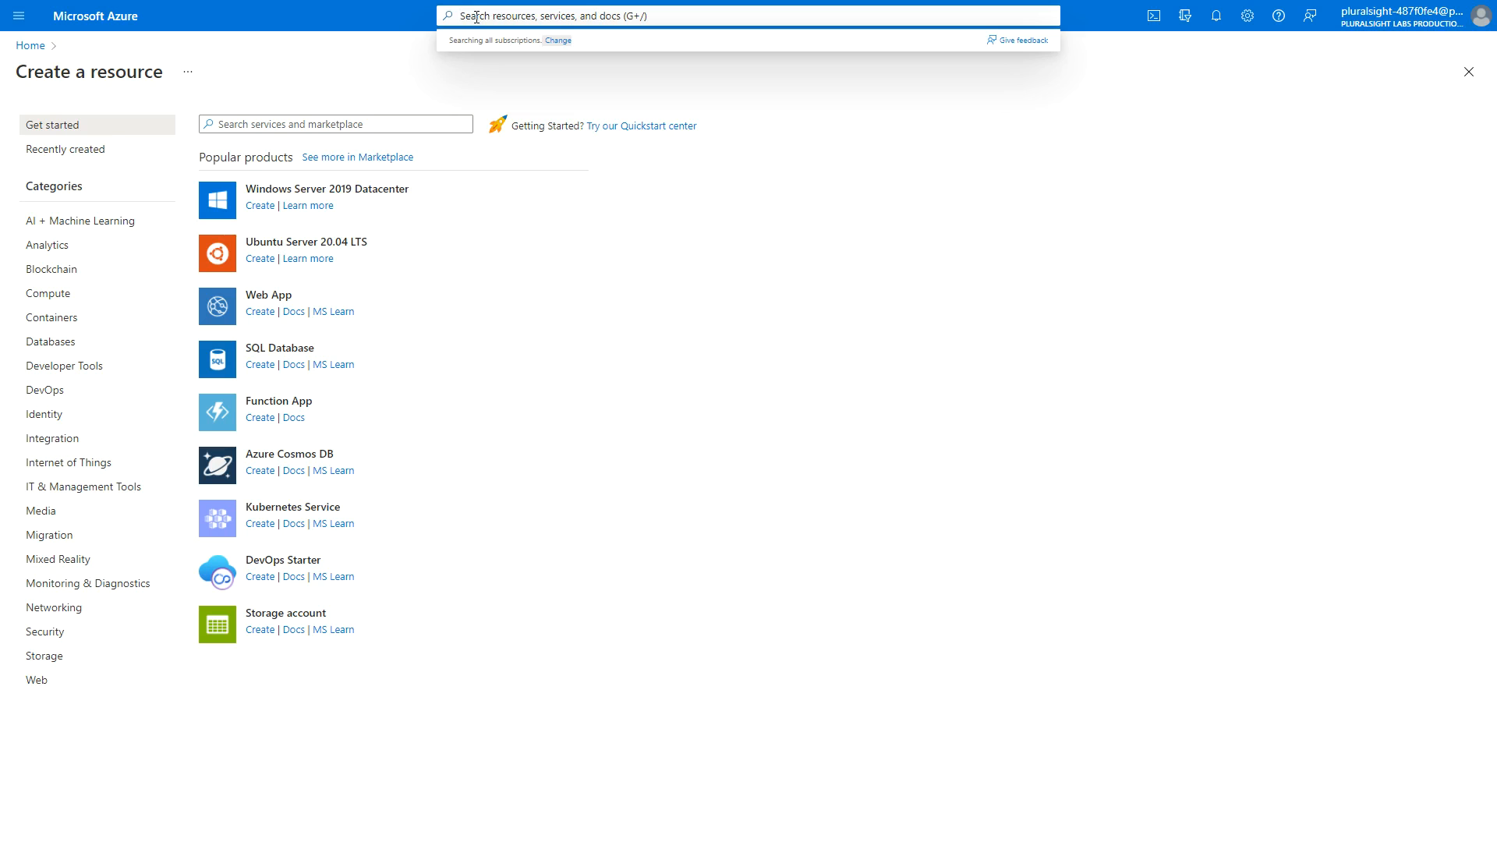
Open the Logic apps service and start adding a new logic app.
type("log")
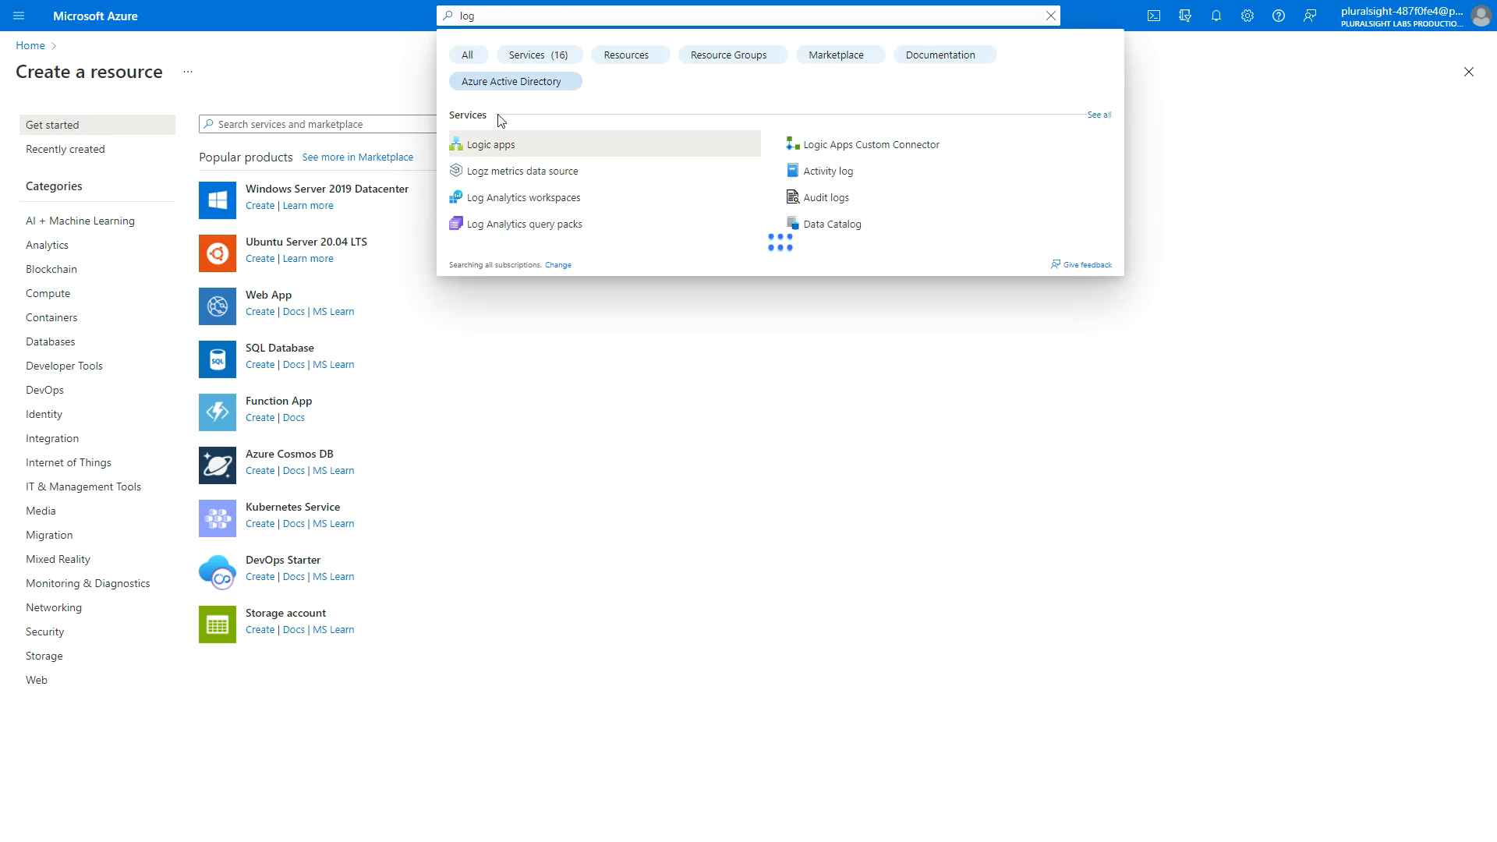
left_click(500, 156)
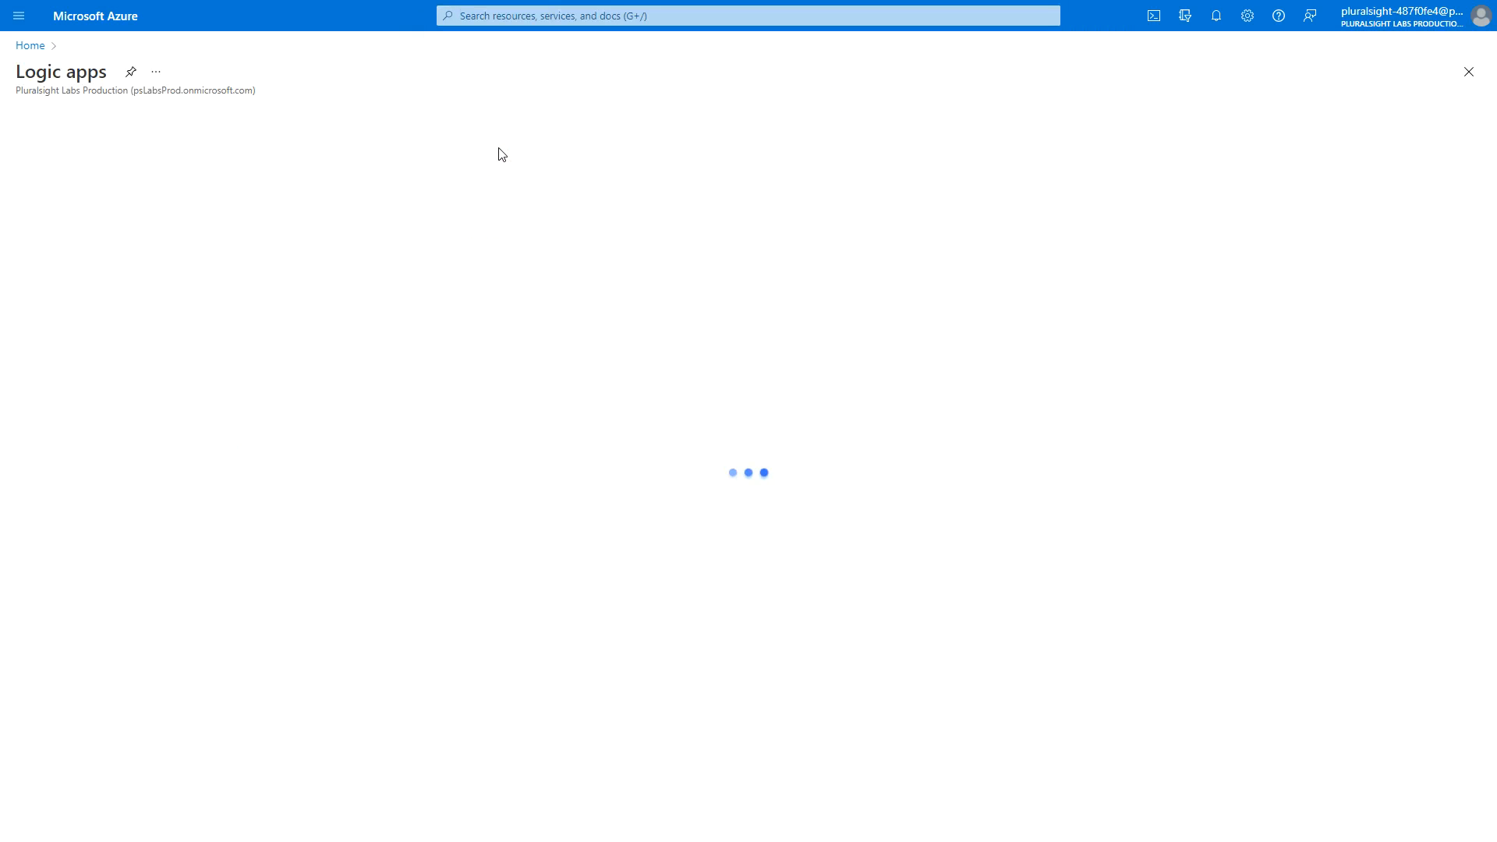
left_click(39, 123)
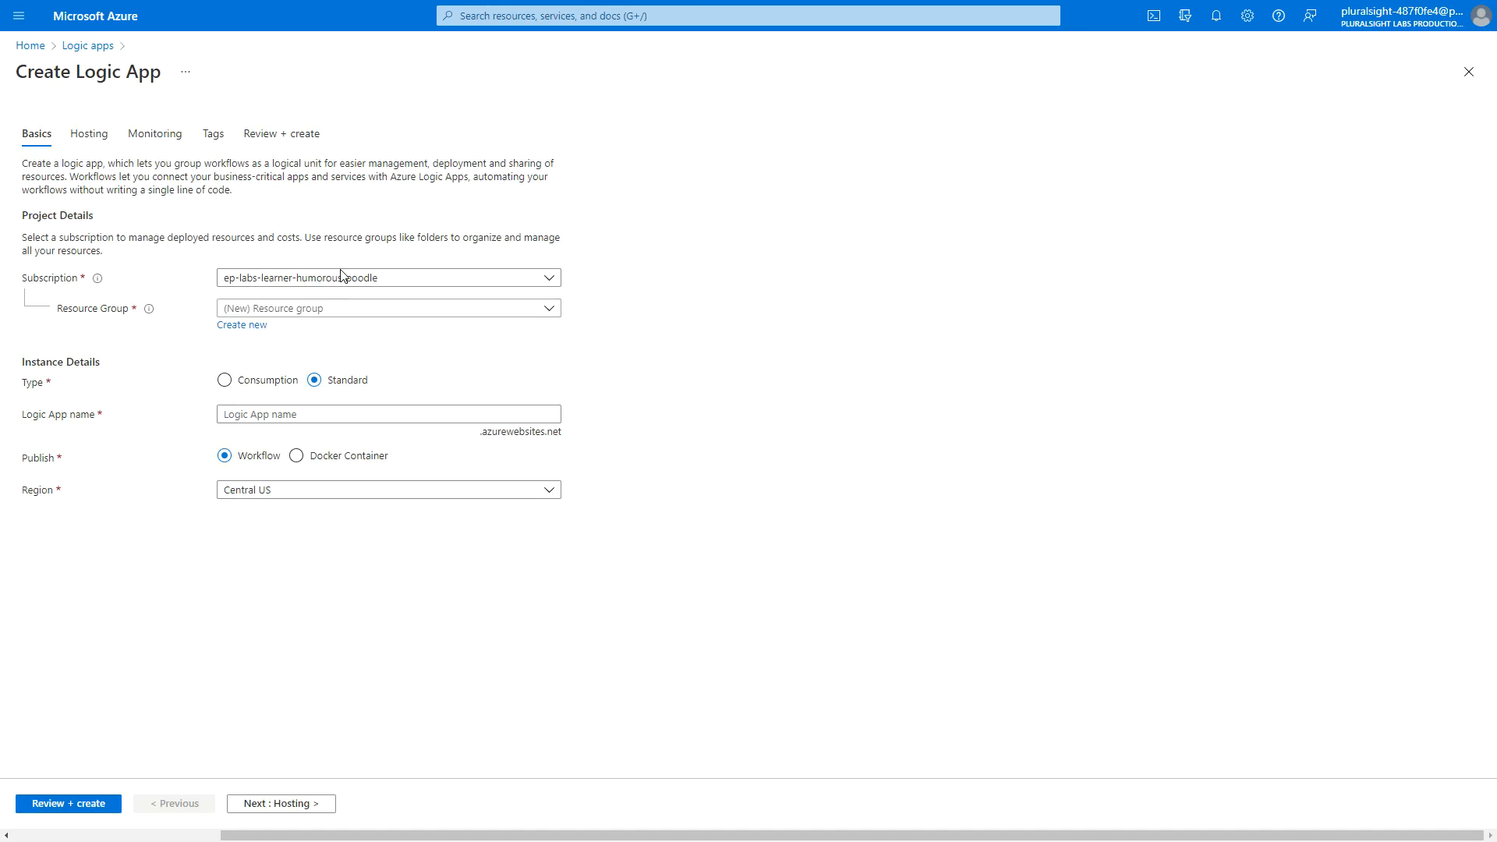
Select pluralsight-resource-group as the resource group and set the logic app type to Consumption.
left_click(284, 309)
left_click(277, 357)
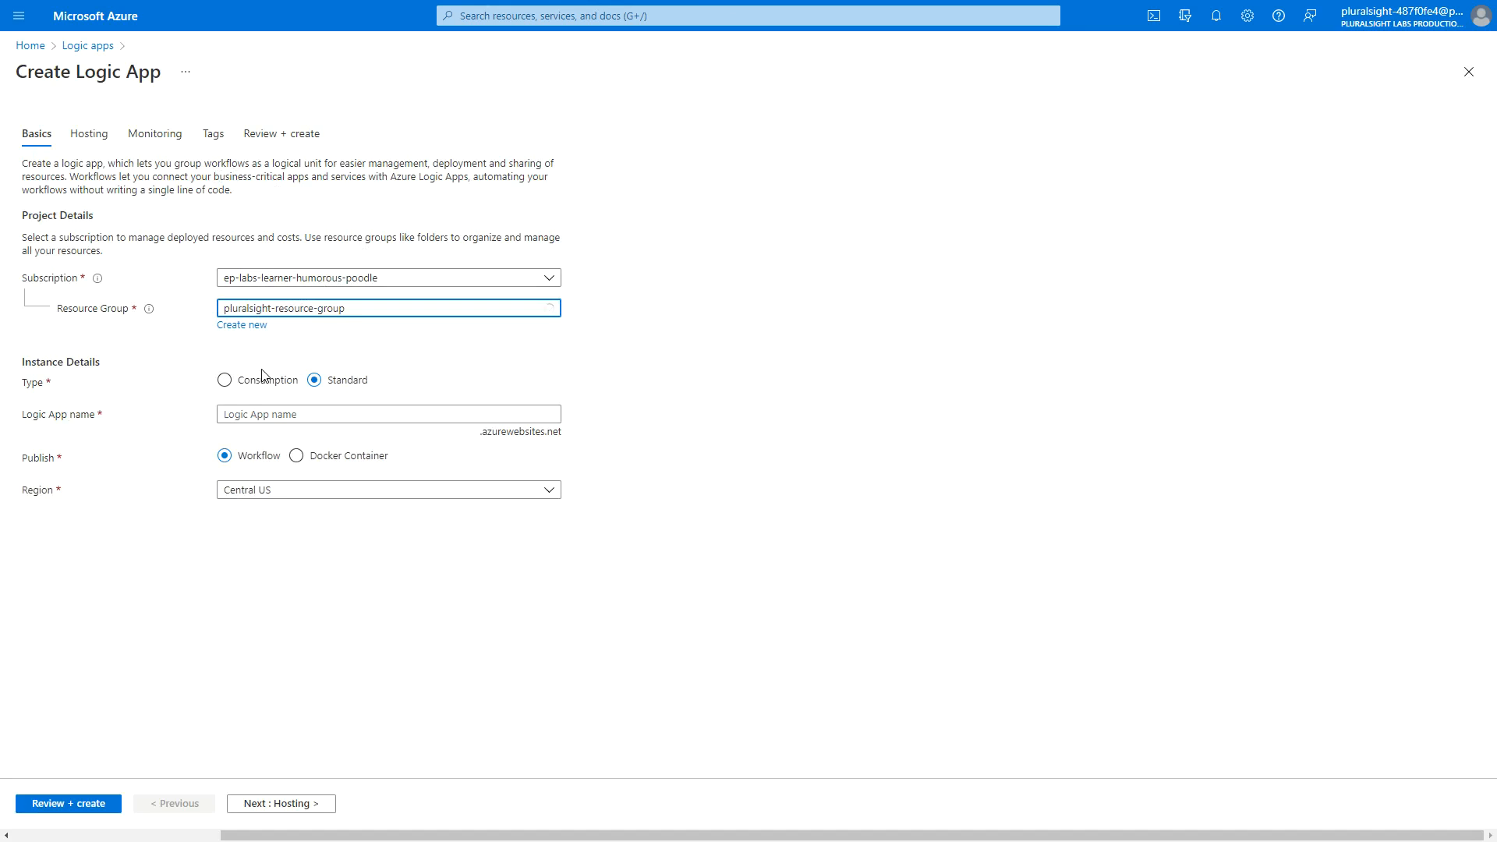
left_click(234, 384)
Name the logic app azlgaapp0214 and set its region to East US.
left_click(292, 427)
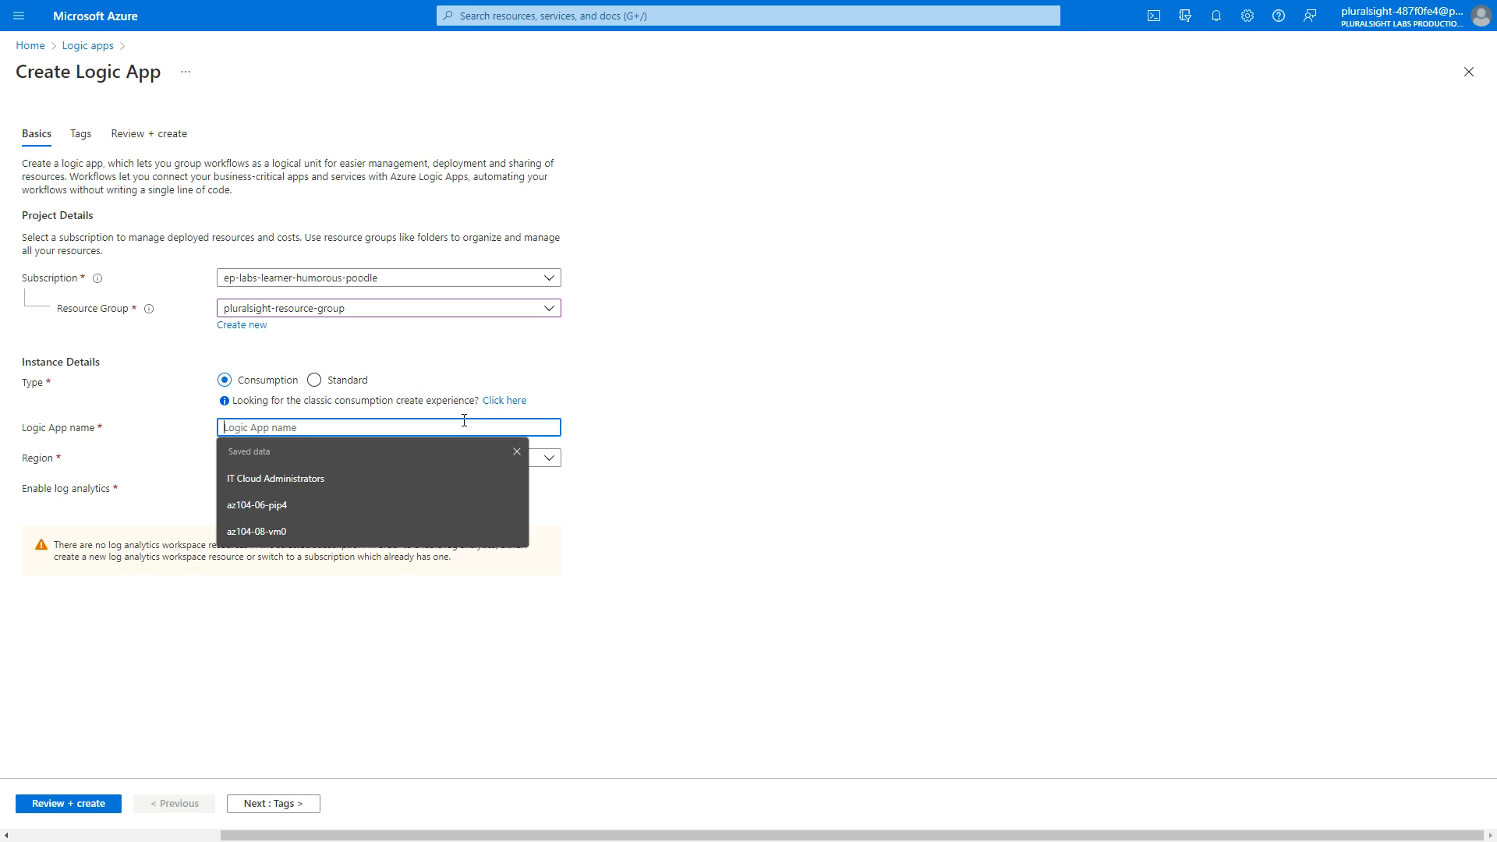
type("az")
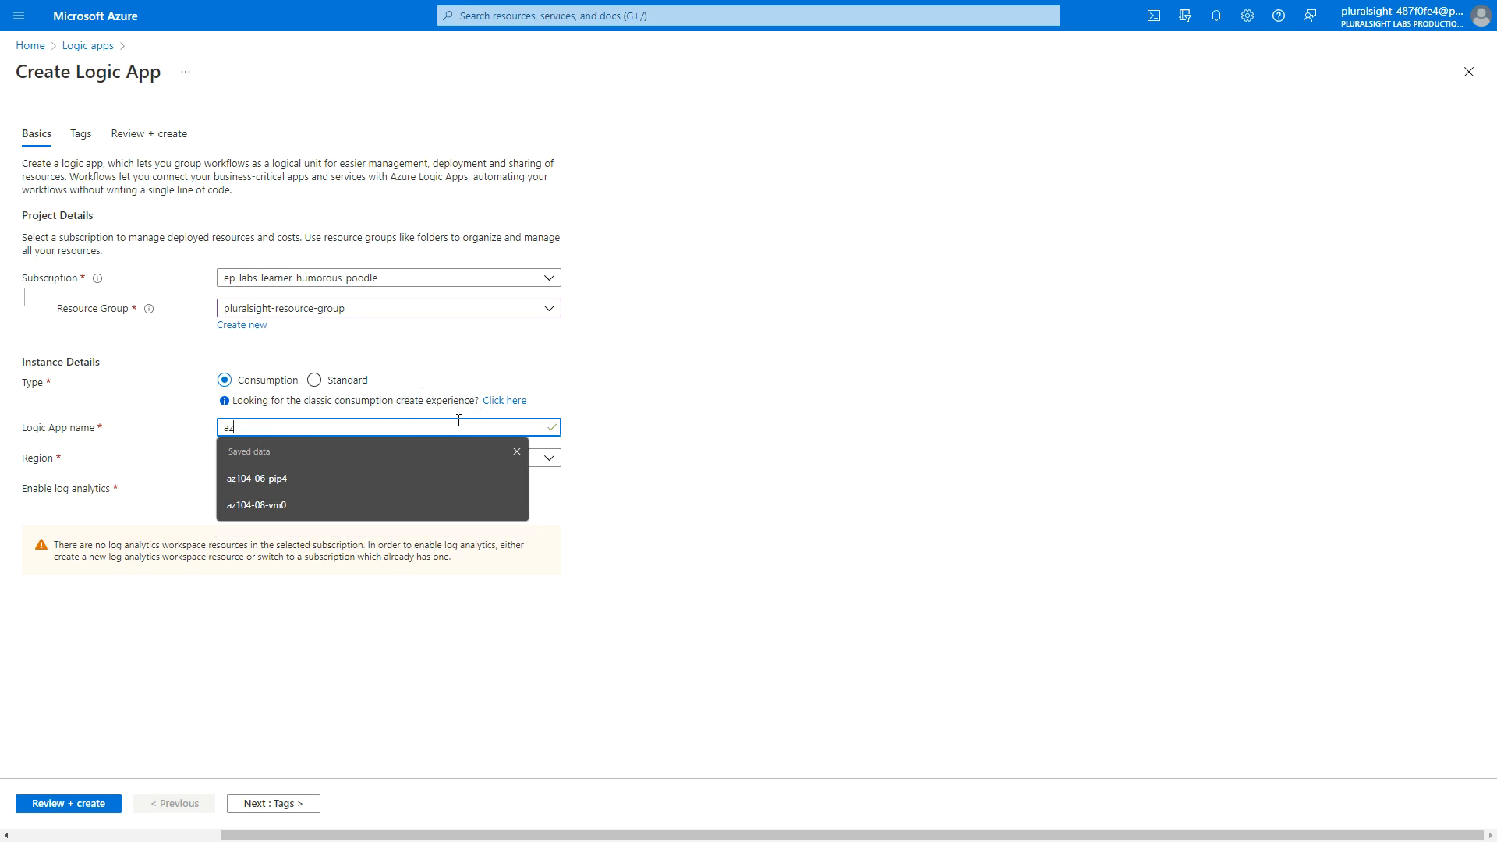
type("log")
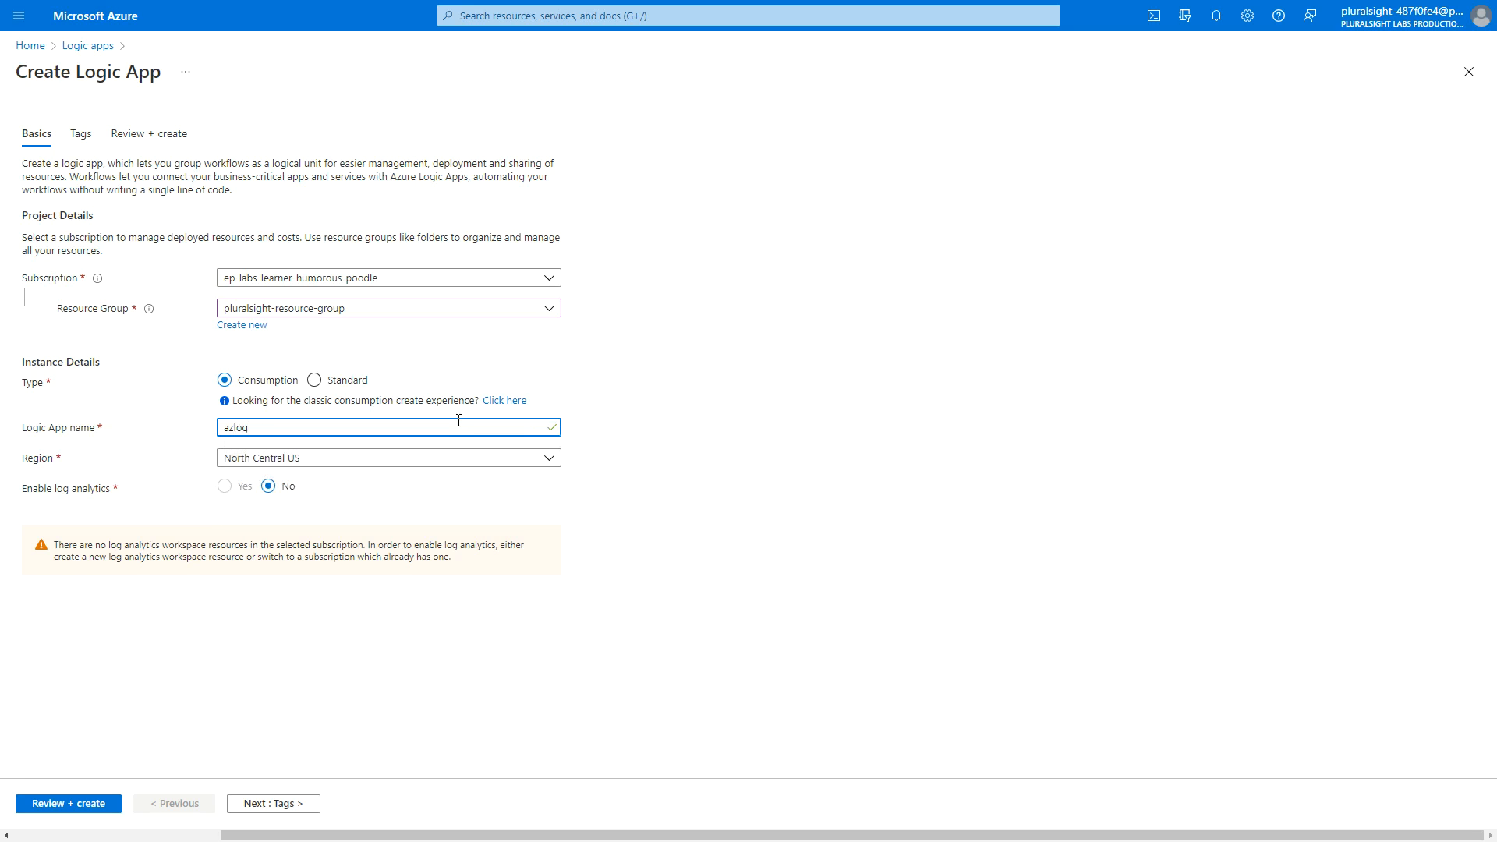
type("icgaapp0214")
left_click(335, 460)
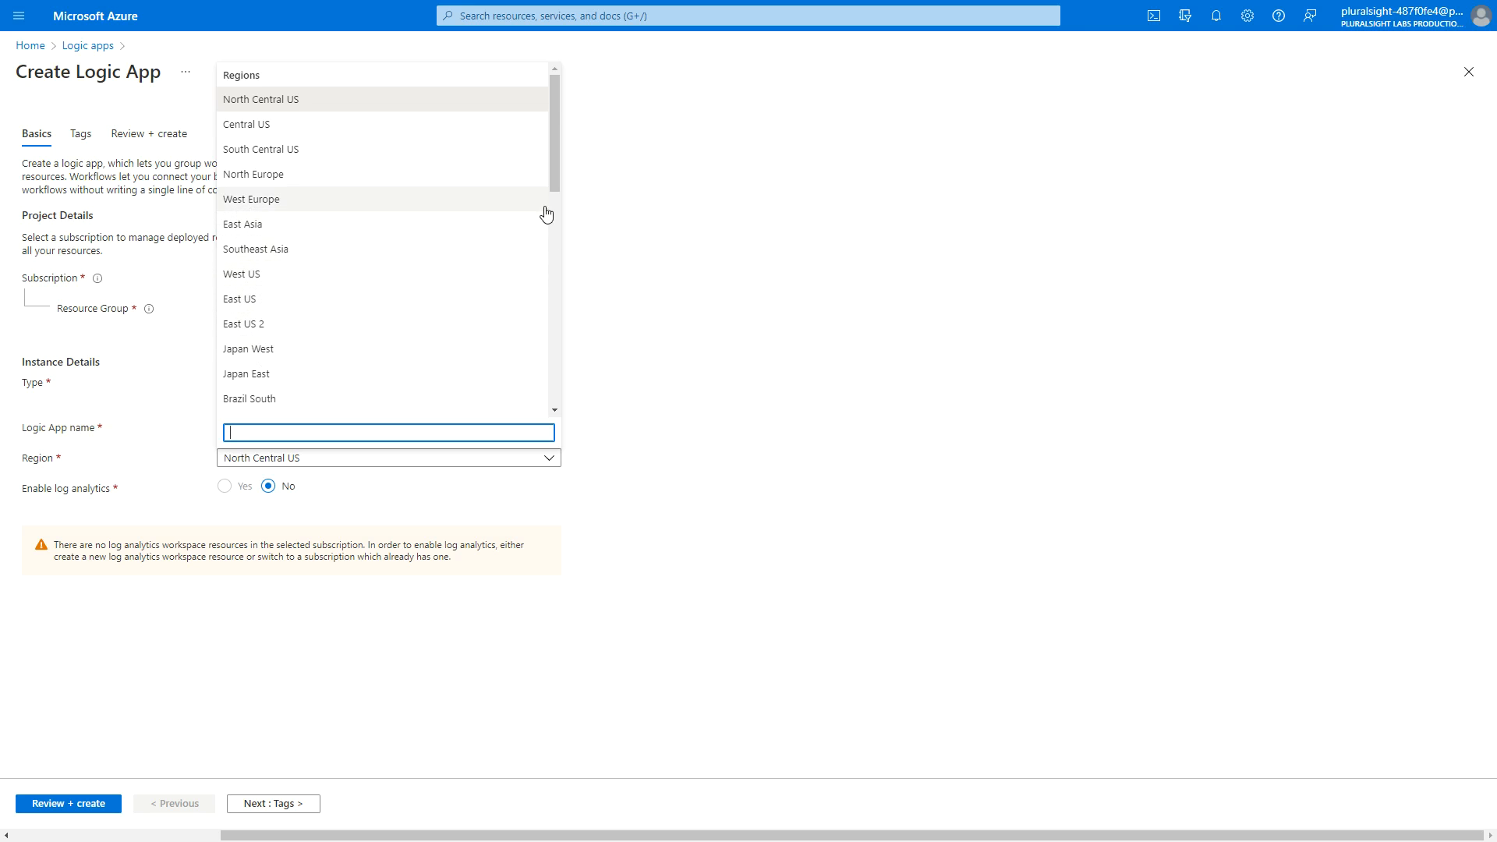
left_click_drag(554, 175, 522, 145)
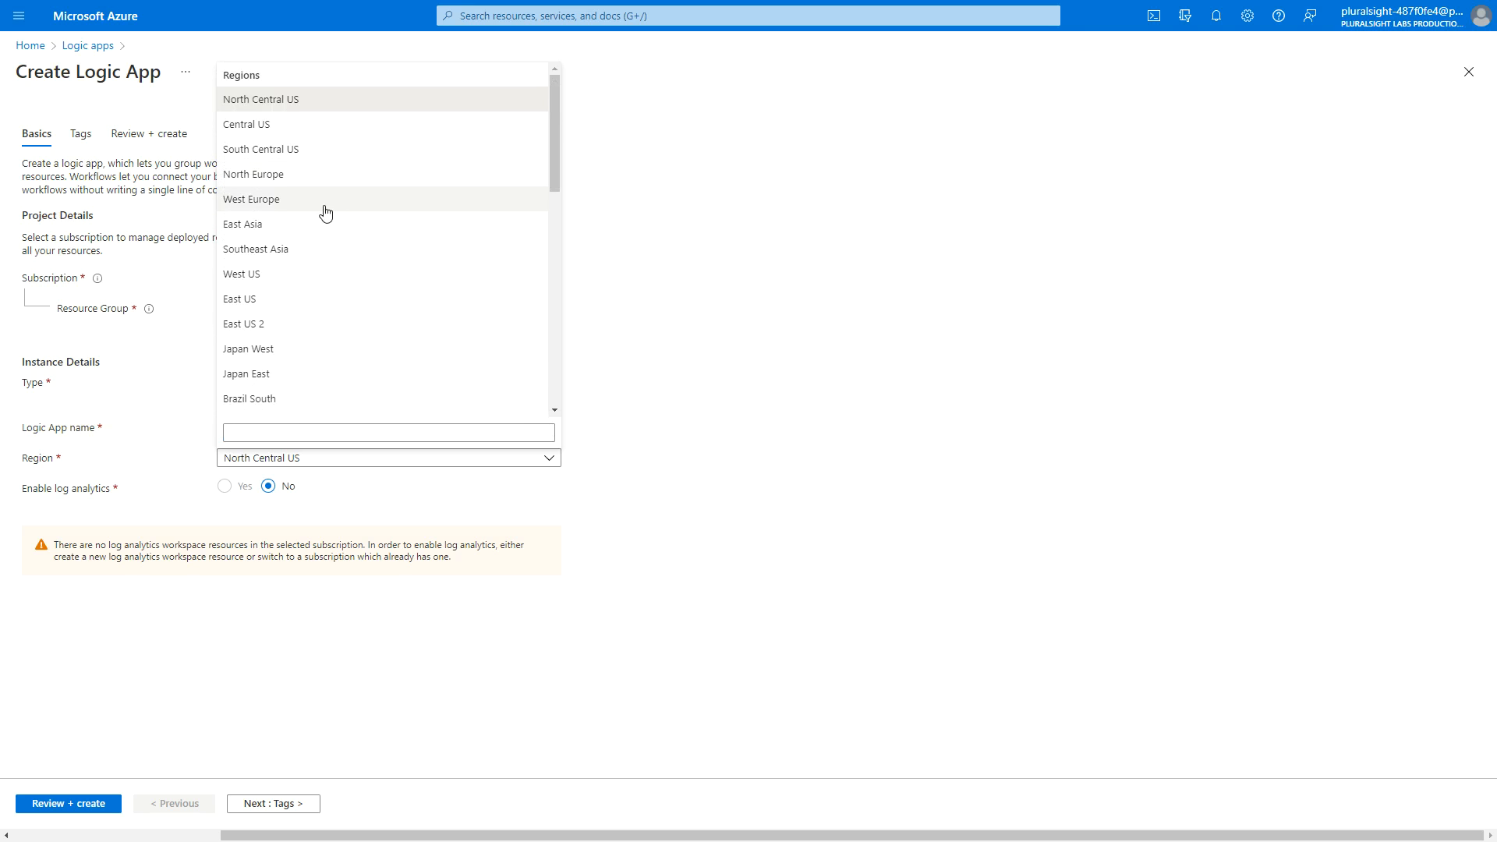
left_click(241, 299)
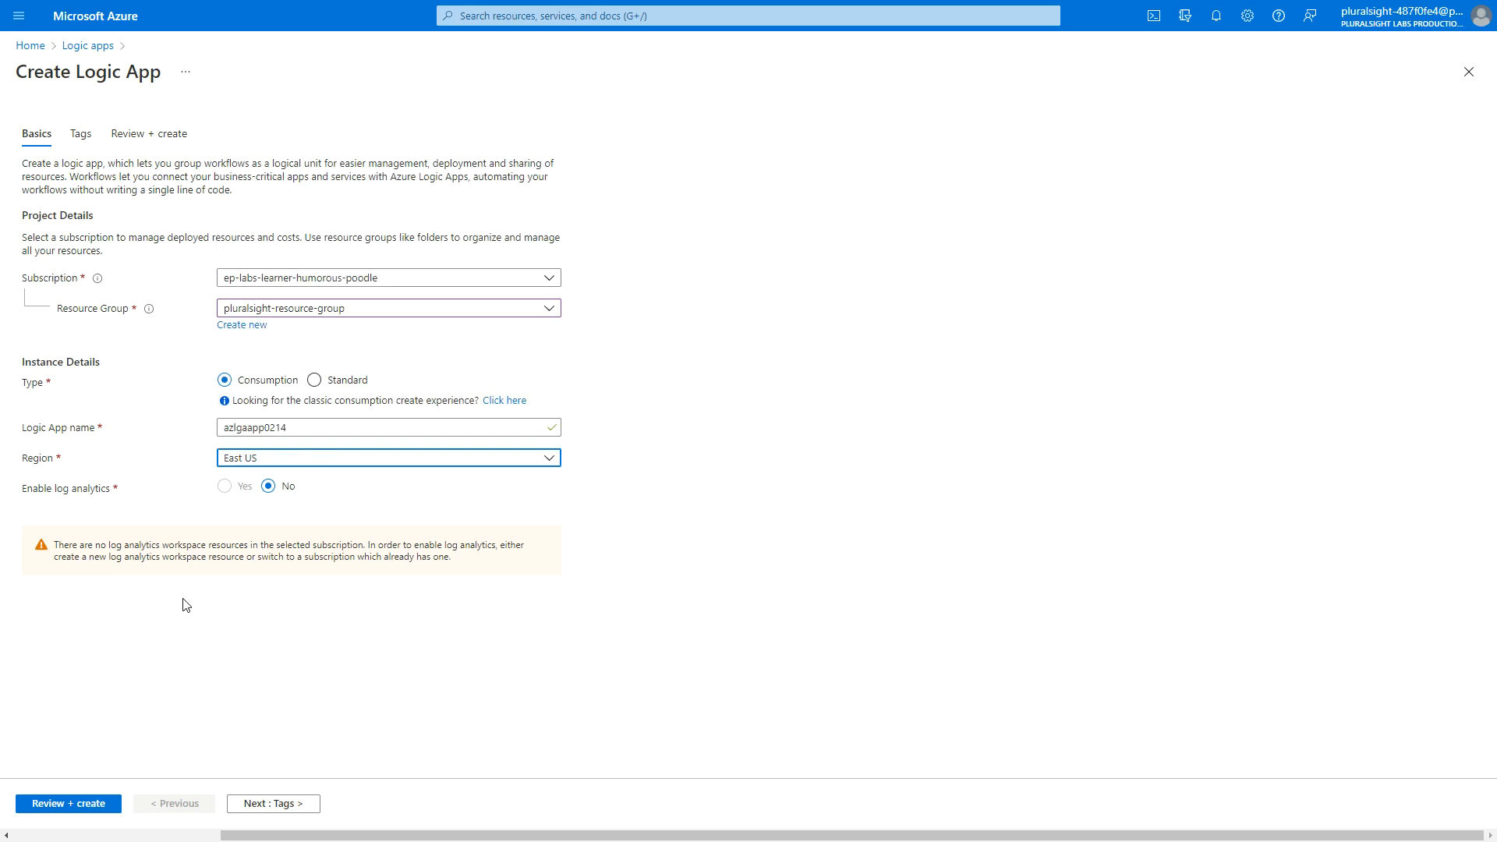
Review and create the logic app, and go to the deployed resource.
left_click(71, 802)
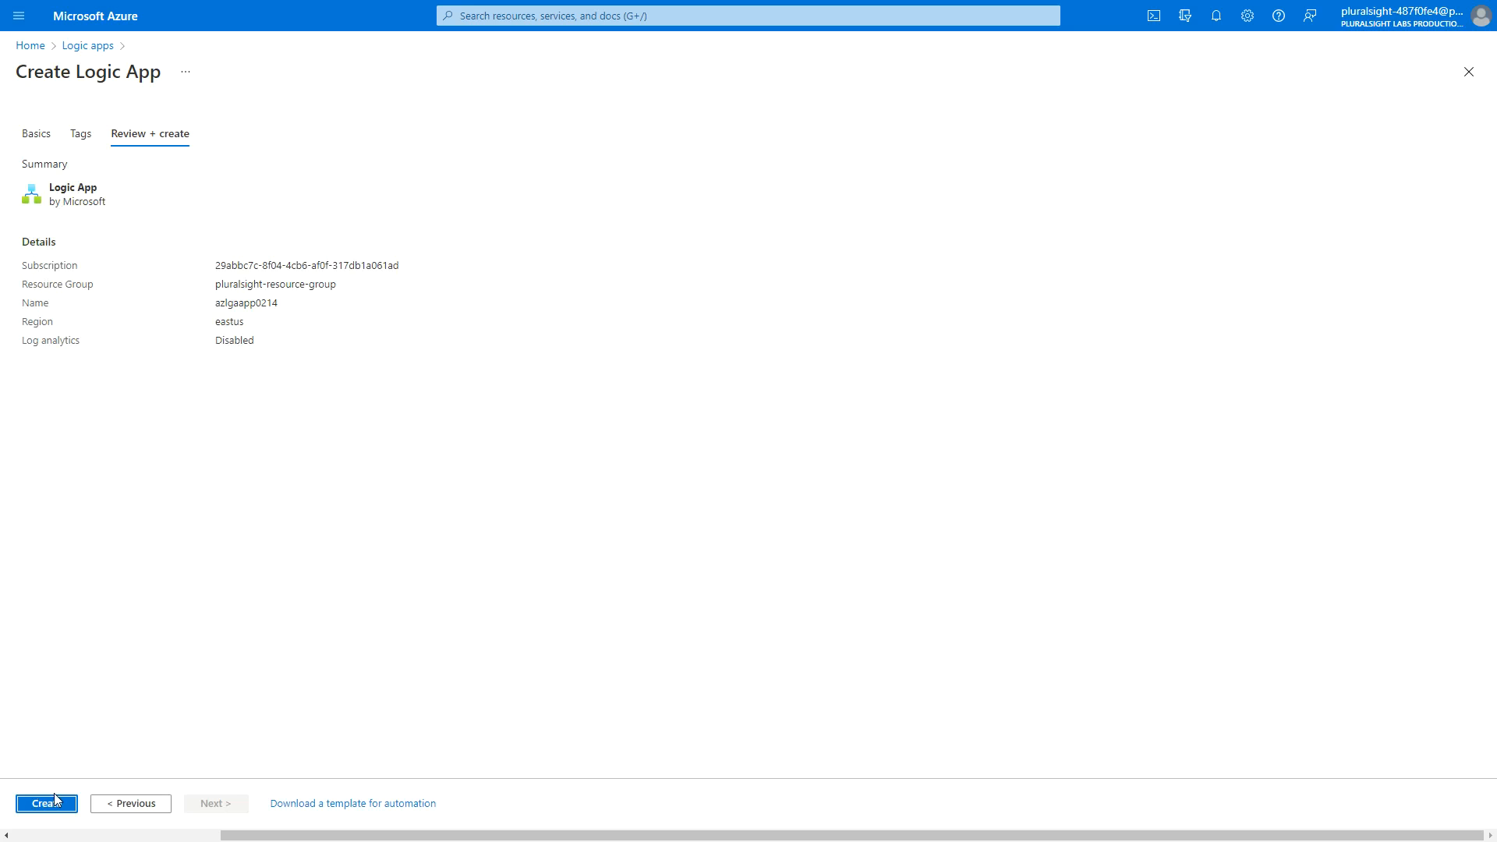
left_click(47, 805)
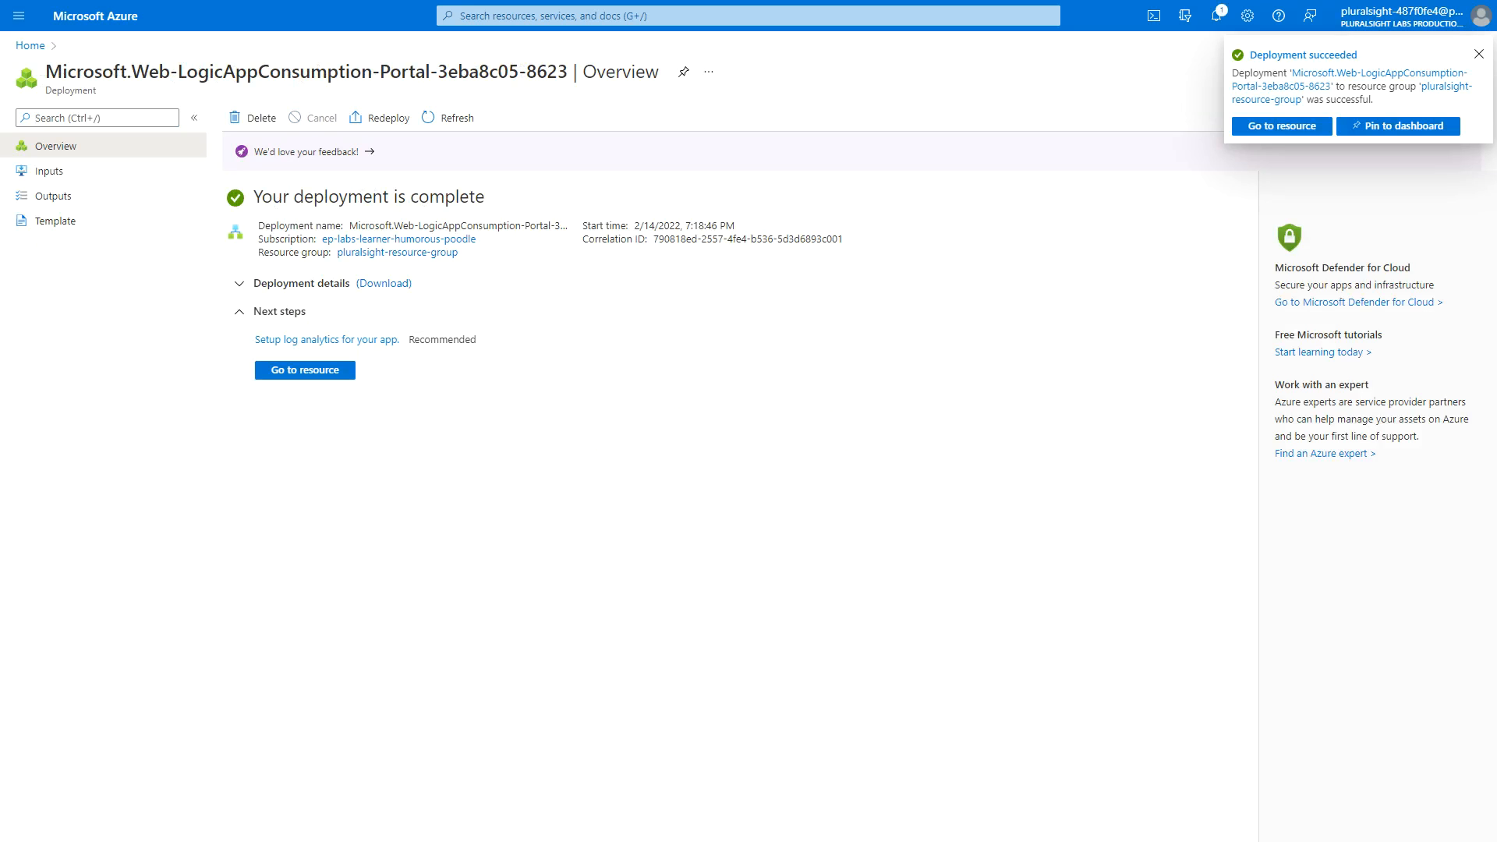
left_click(305, 371)
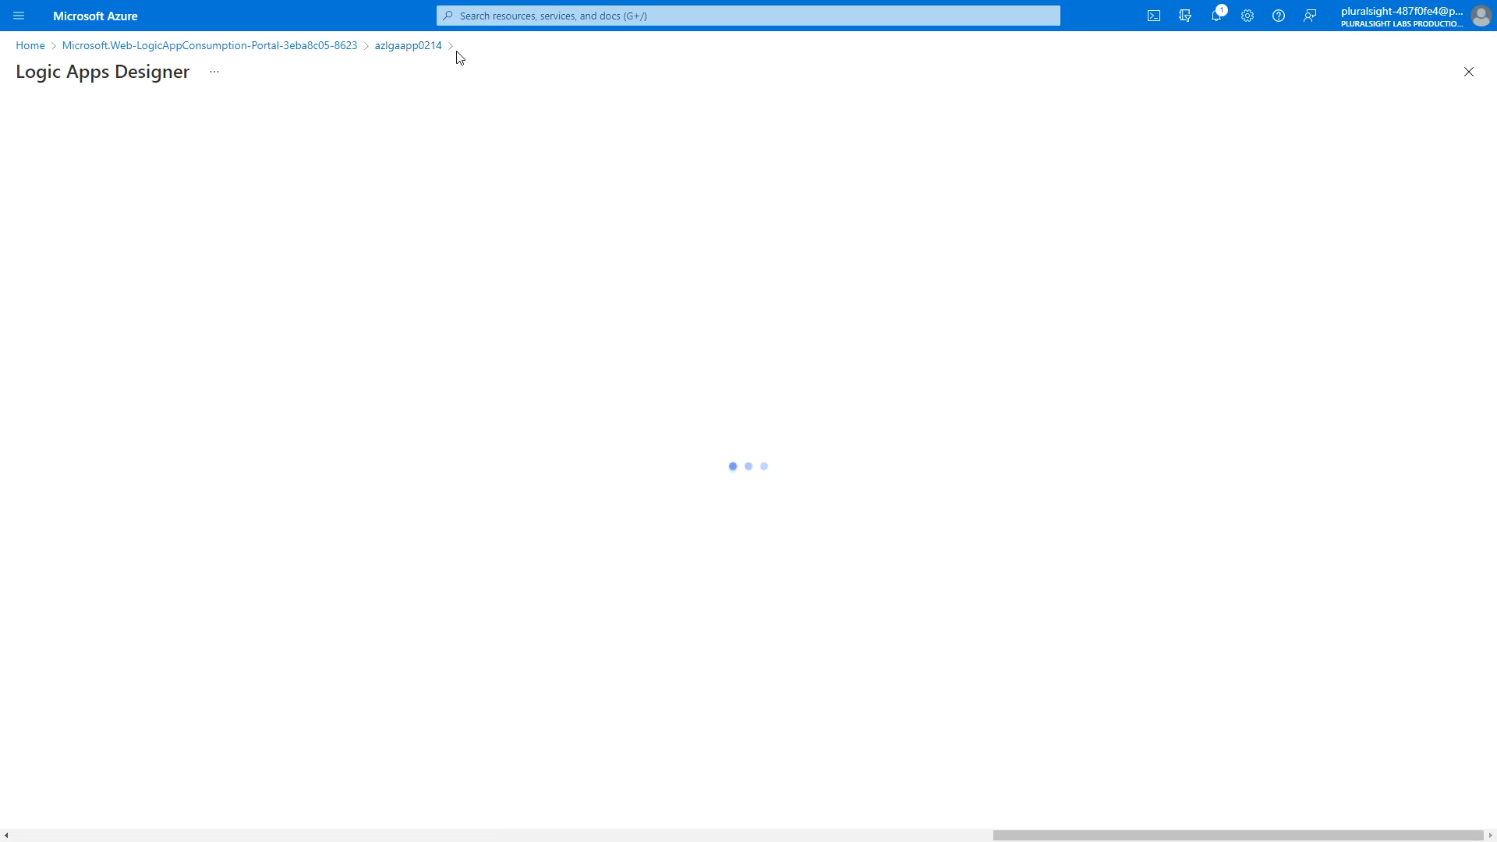
Open the logic app designer from the azlgaapp0214 resource and start from the Blank Logic App template.
left_click(390, 47)
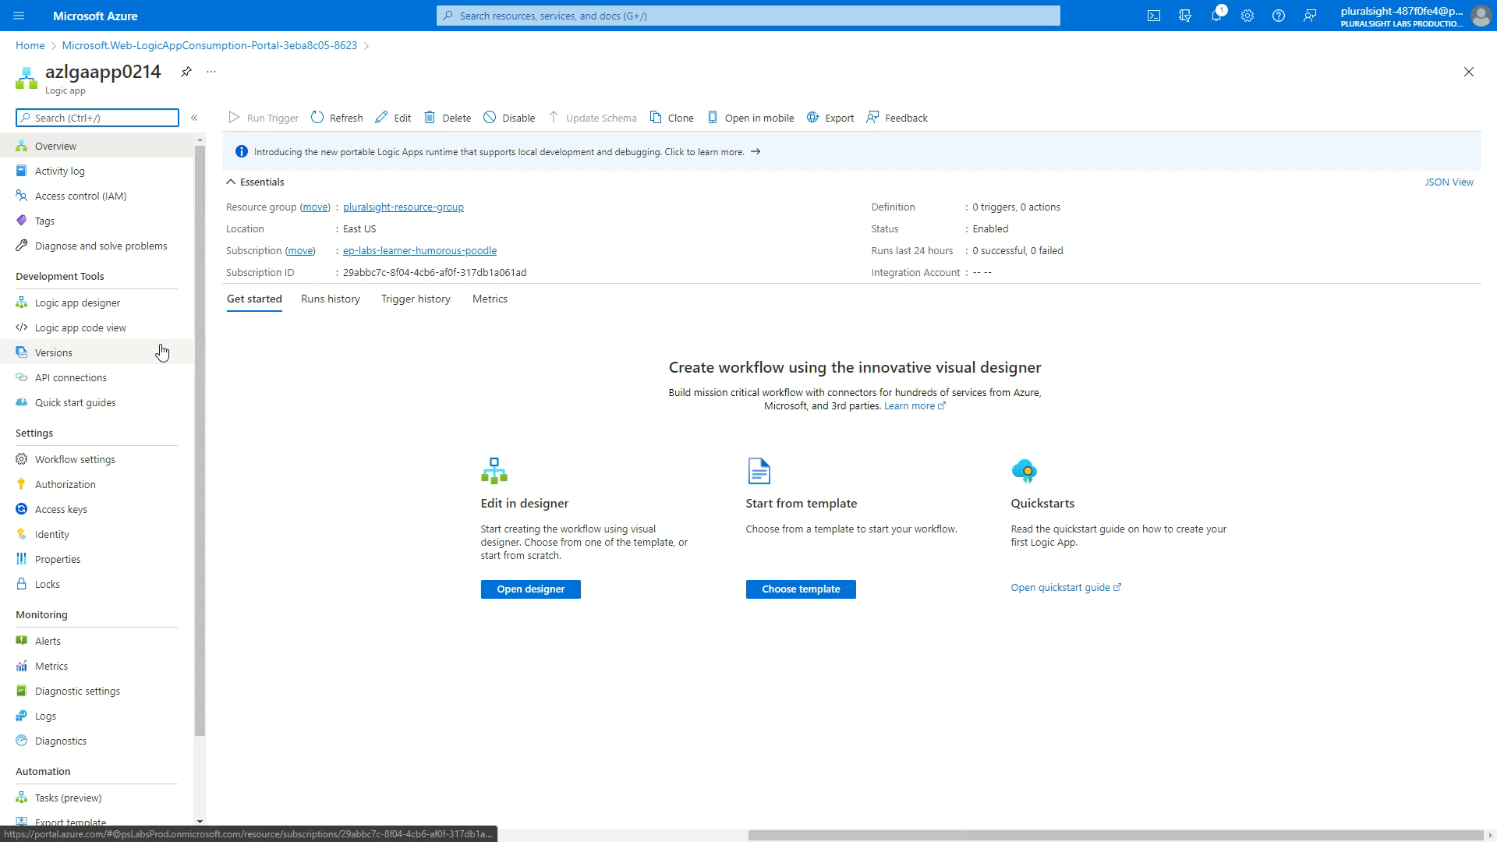
left_click(60, 312)
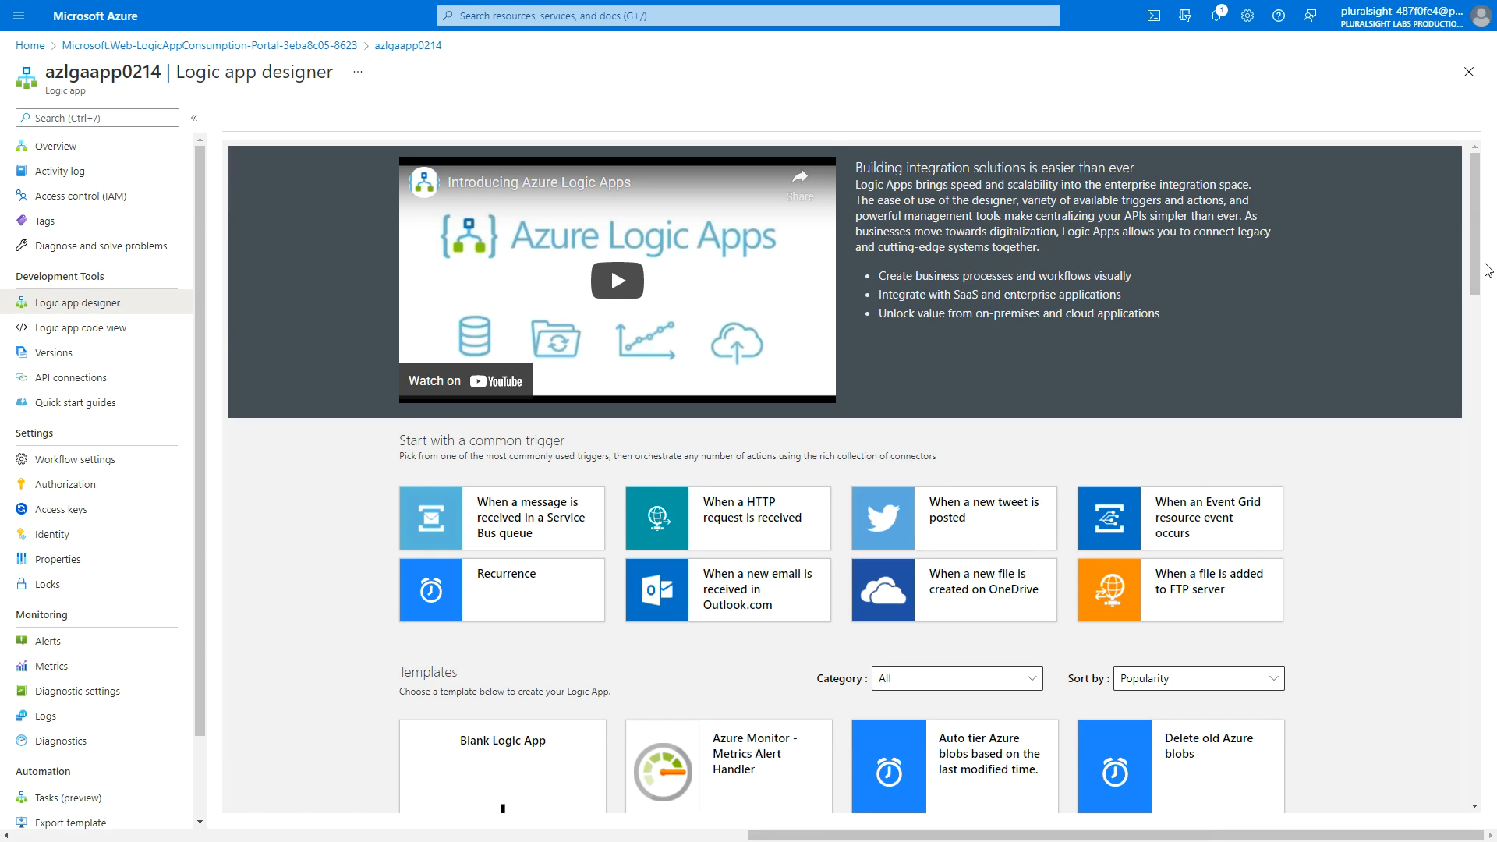
scroll(1117, 316, "down", 7)
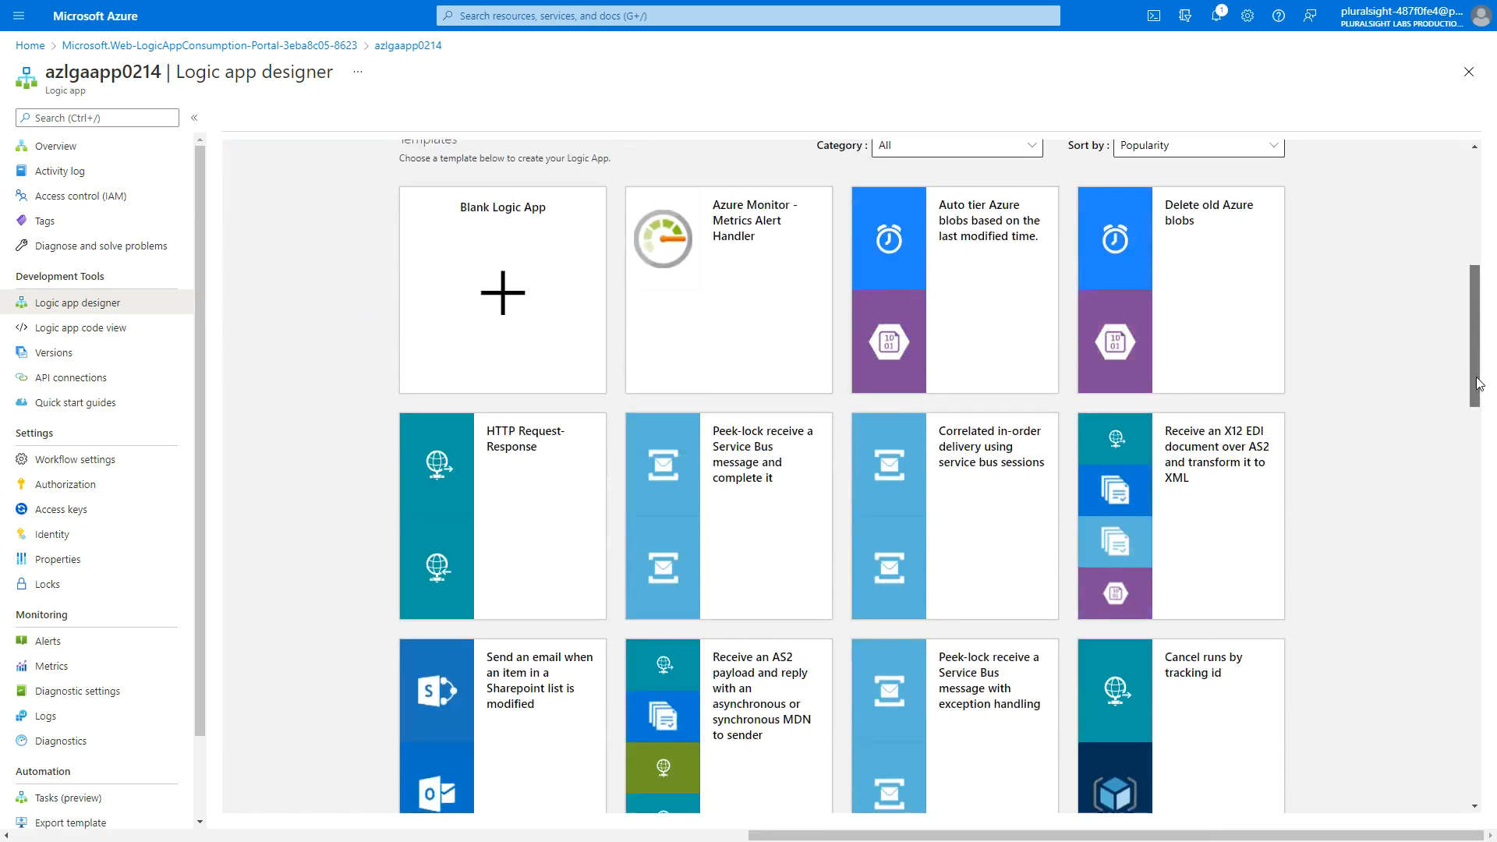
left_click(503, 295)
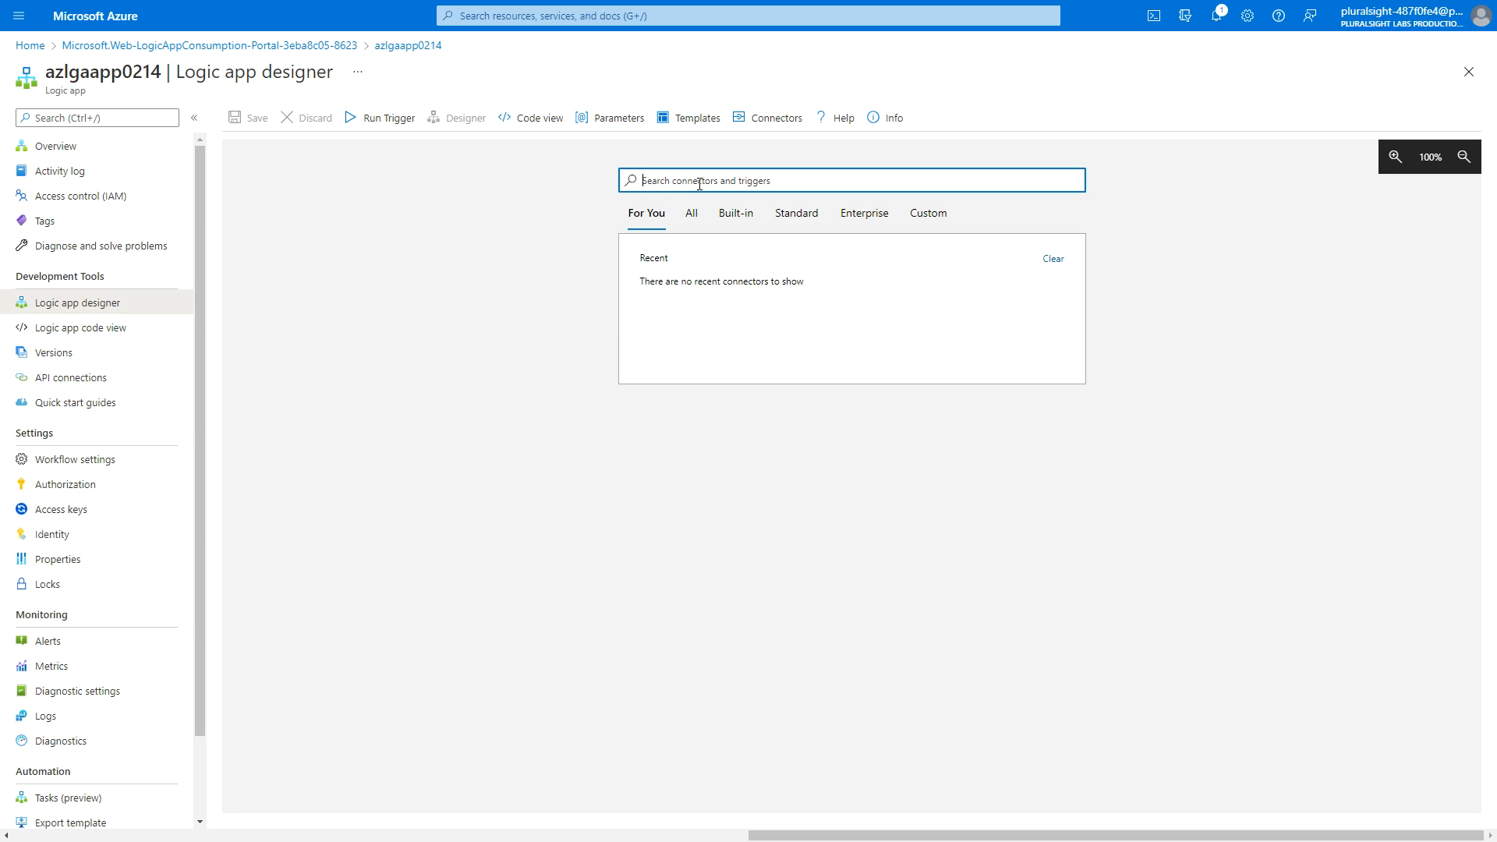
Add the Schedule Recurrence trigger to the workflow and look through its frequency options.
type("recurrence")
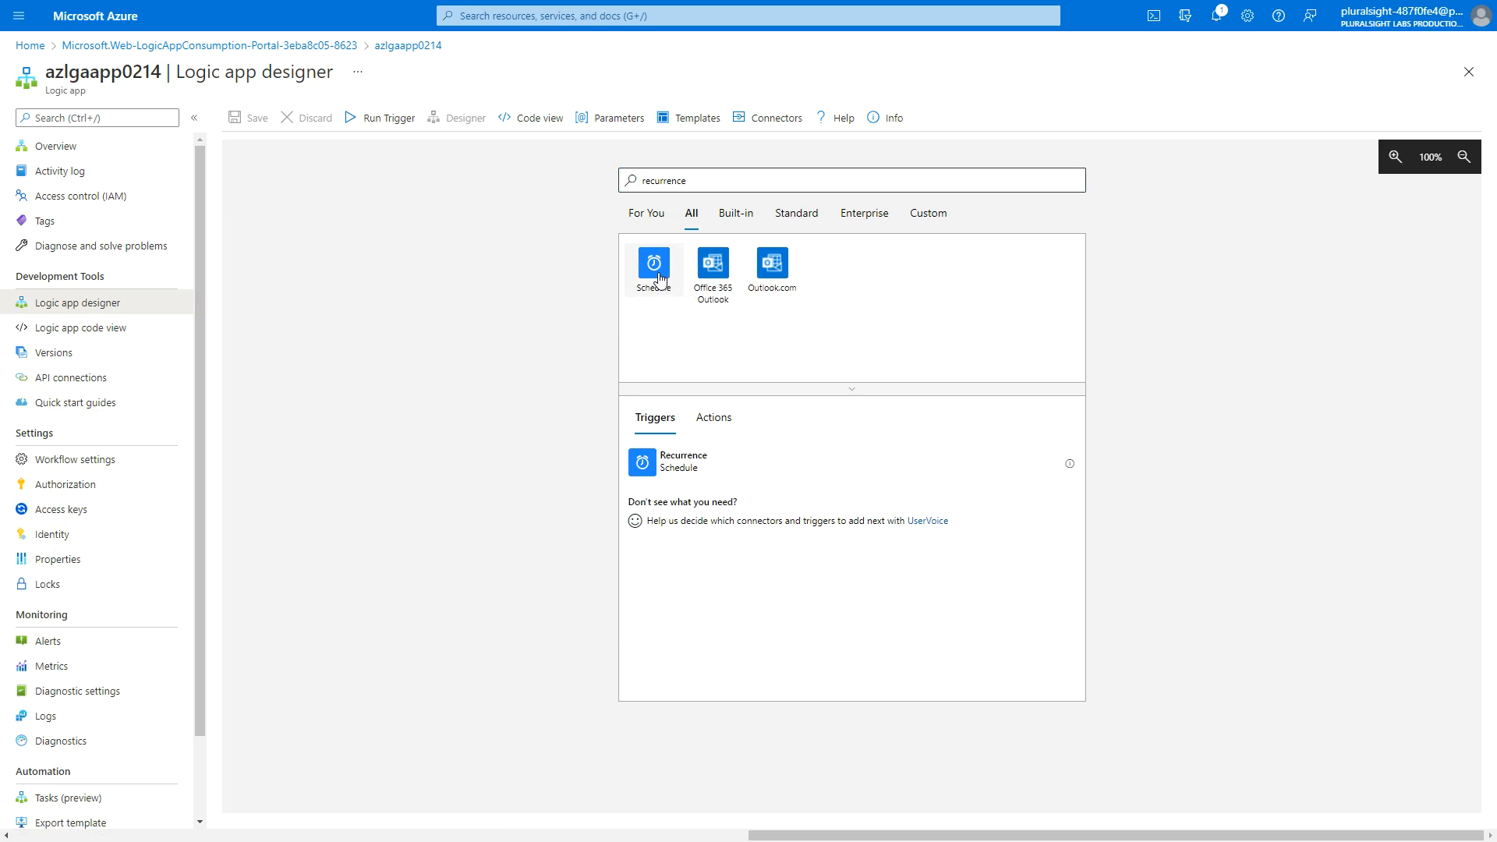
left_click(680, 466)
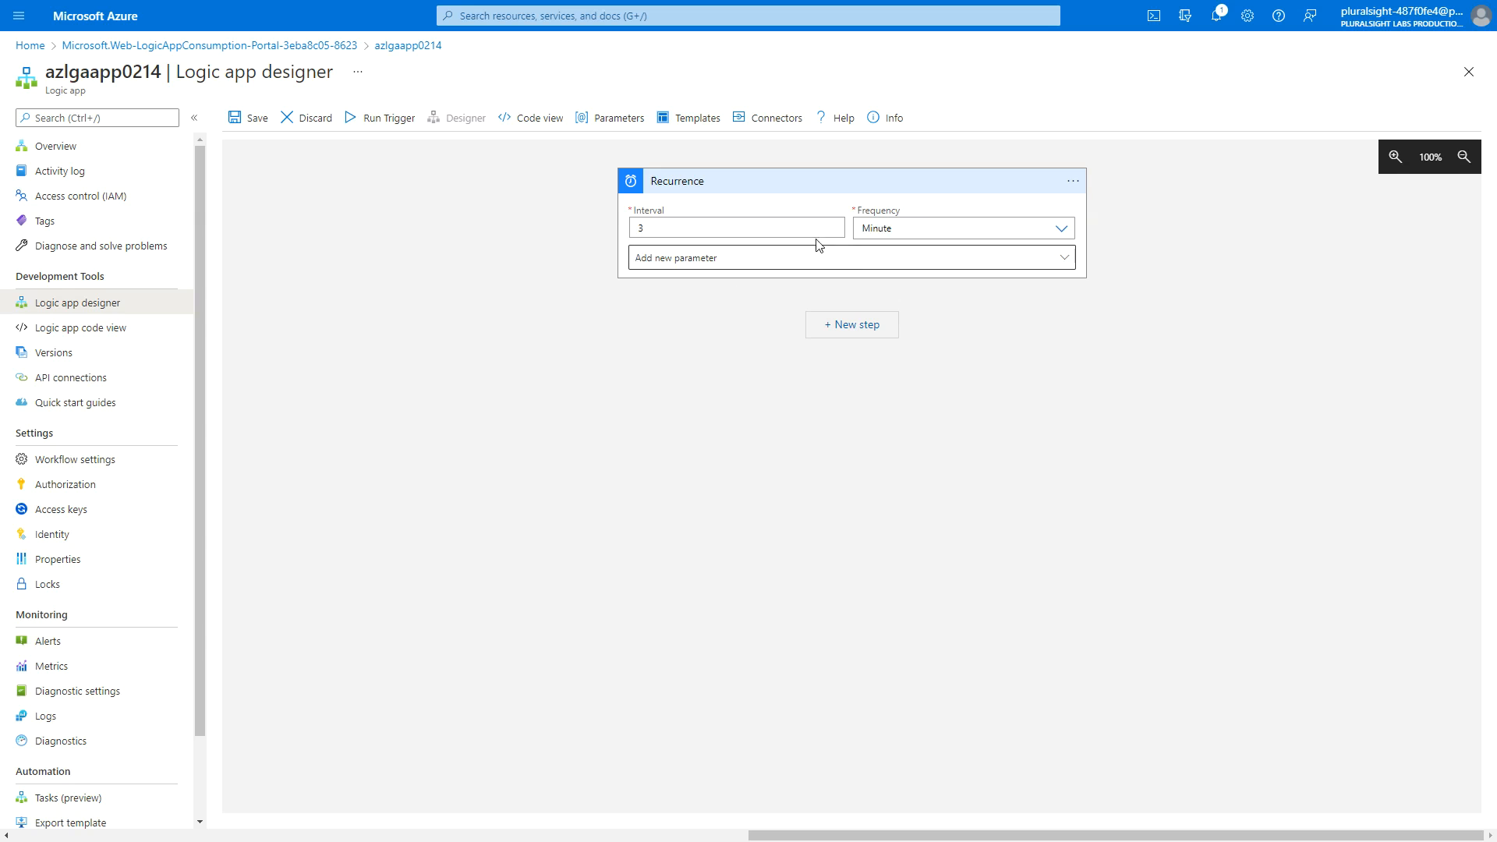
left_click(1055, 236)
left_click(809, 341)
left_click(961, 236)
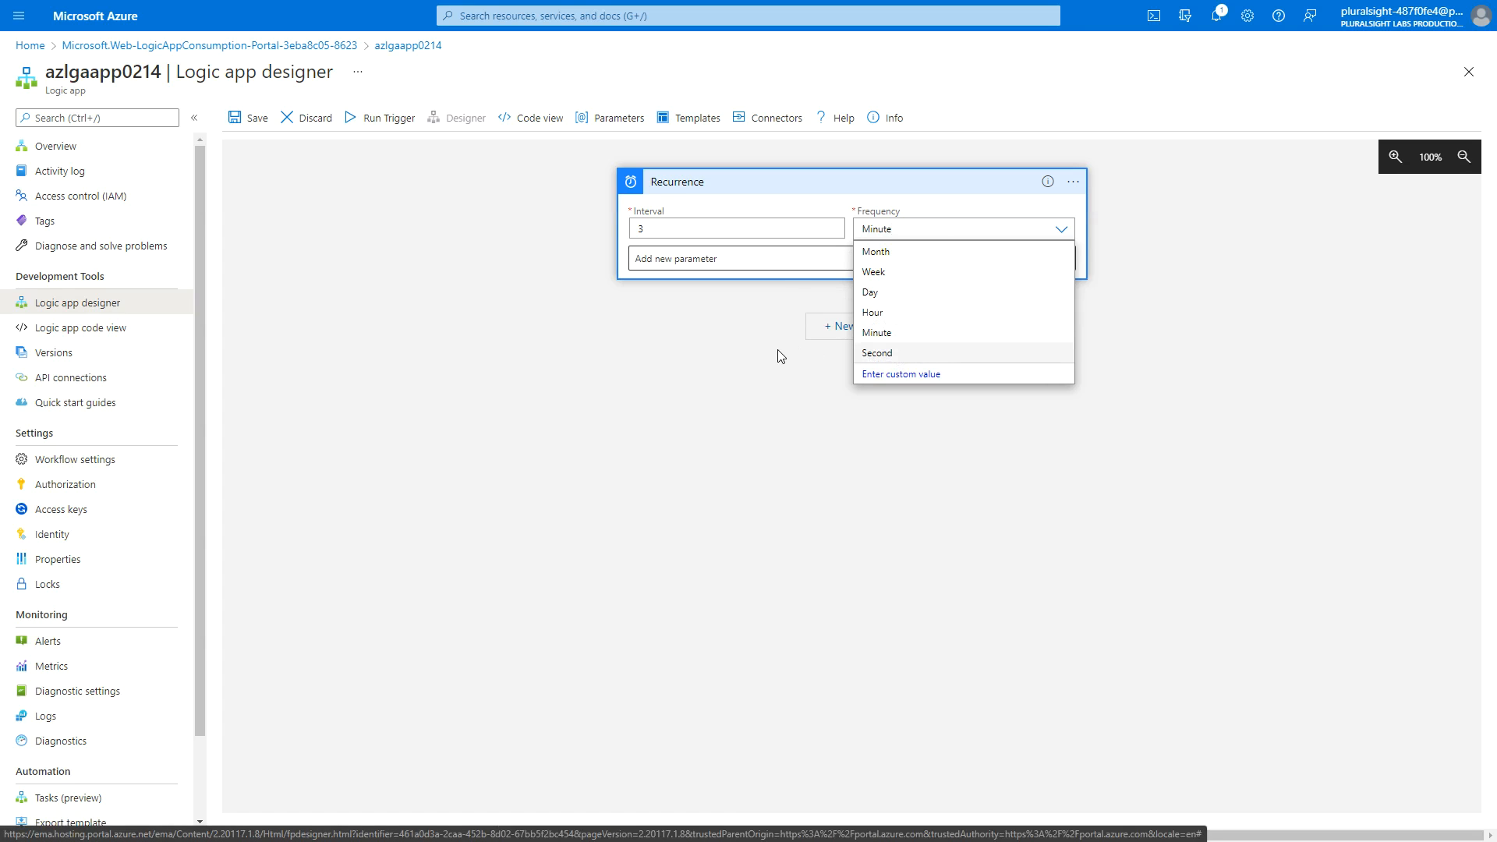
left_click(739, 335)
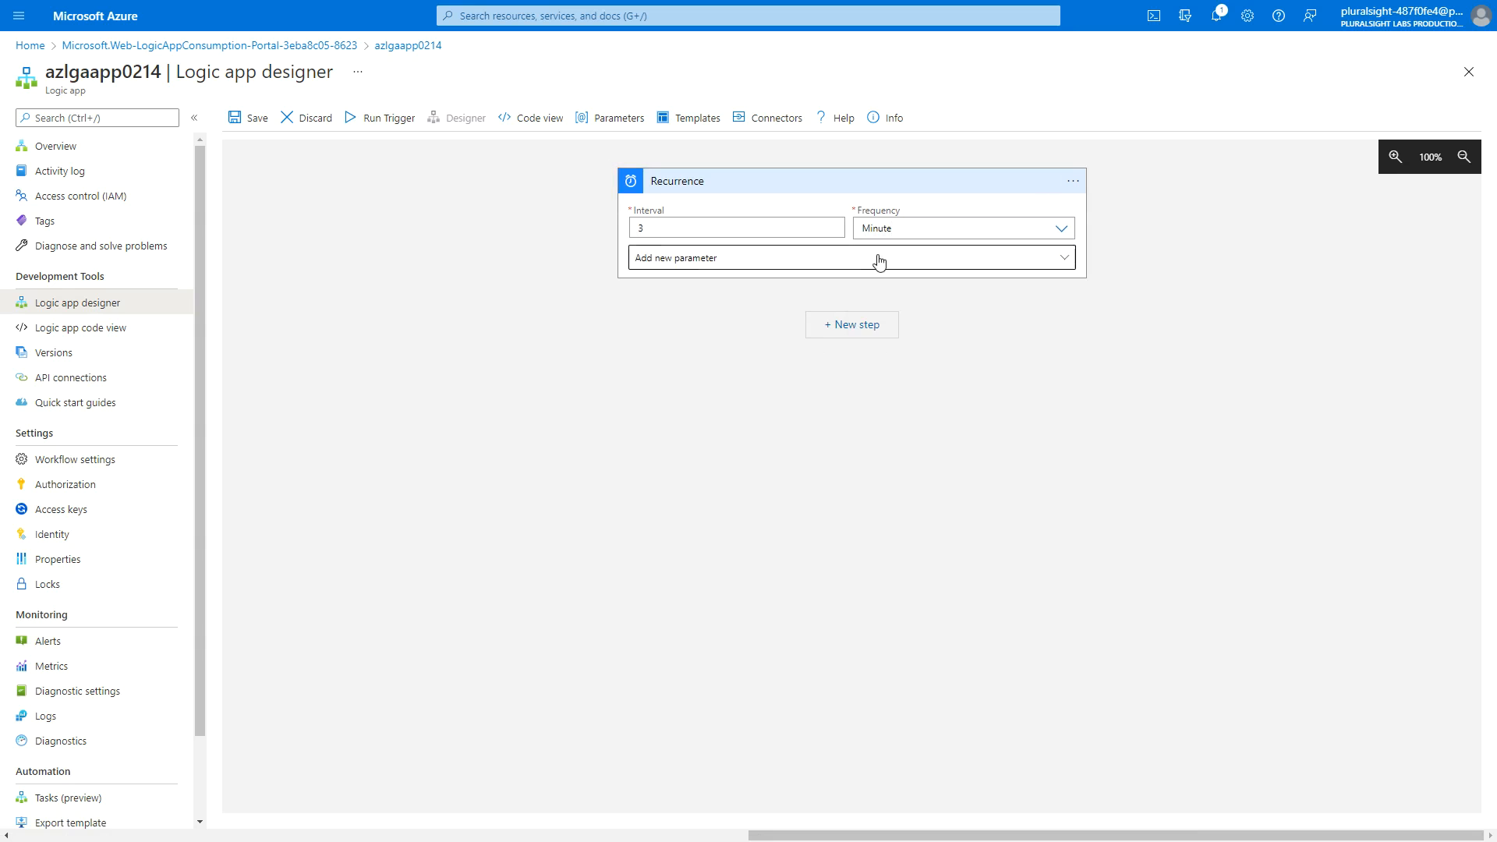
Add a new step after the Recurrence trigger and search the operations for "Get blob conten".
left_click(841, 330)
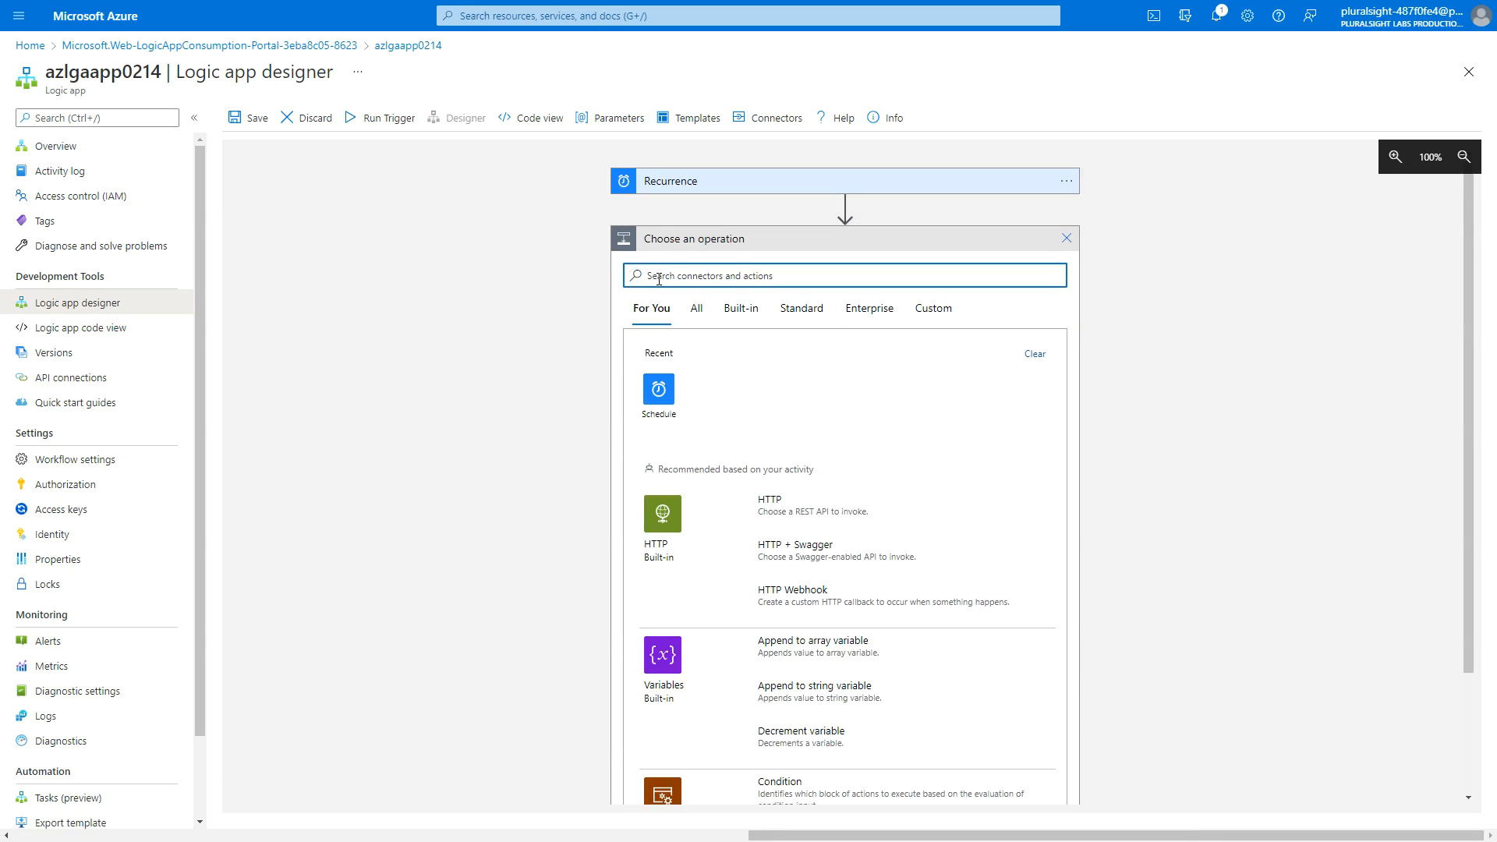
type("Get blob conten")
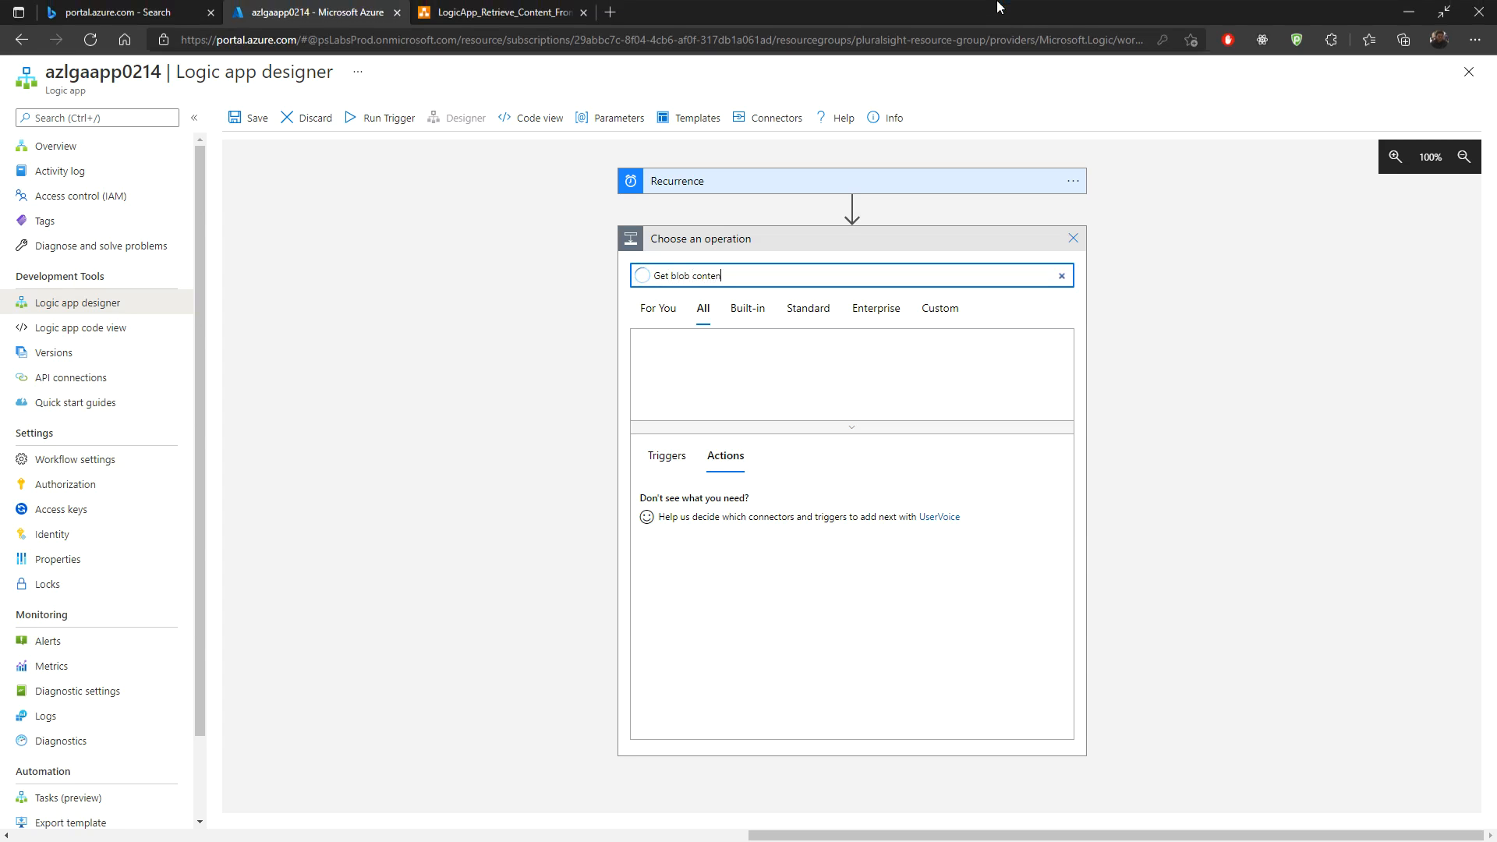
Switch to the LogicApp_Retrieve_Content_From_Blob_Save_To_Az_Table diagram in draw.io and align the clock icon level with the logic app icon.
mouse_move(999, 3)
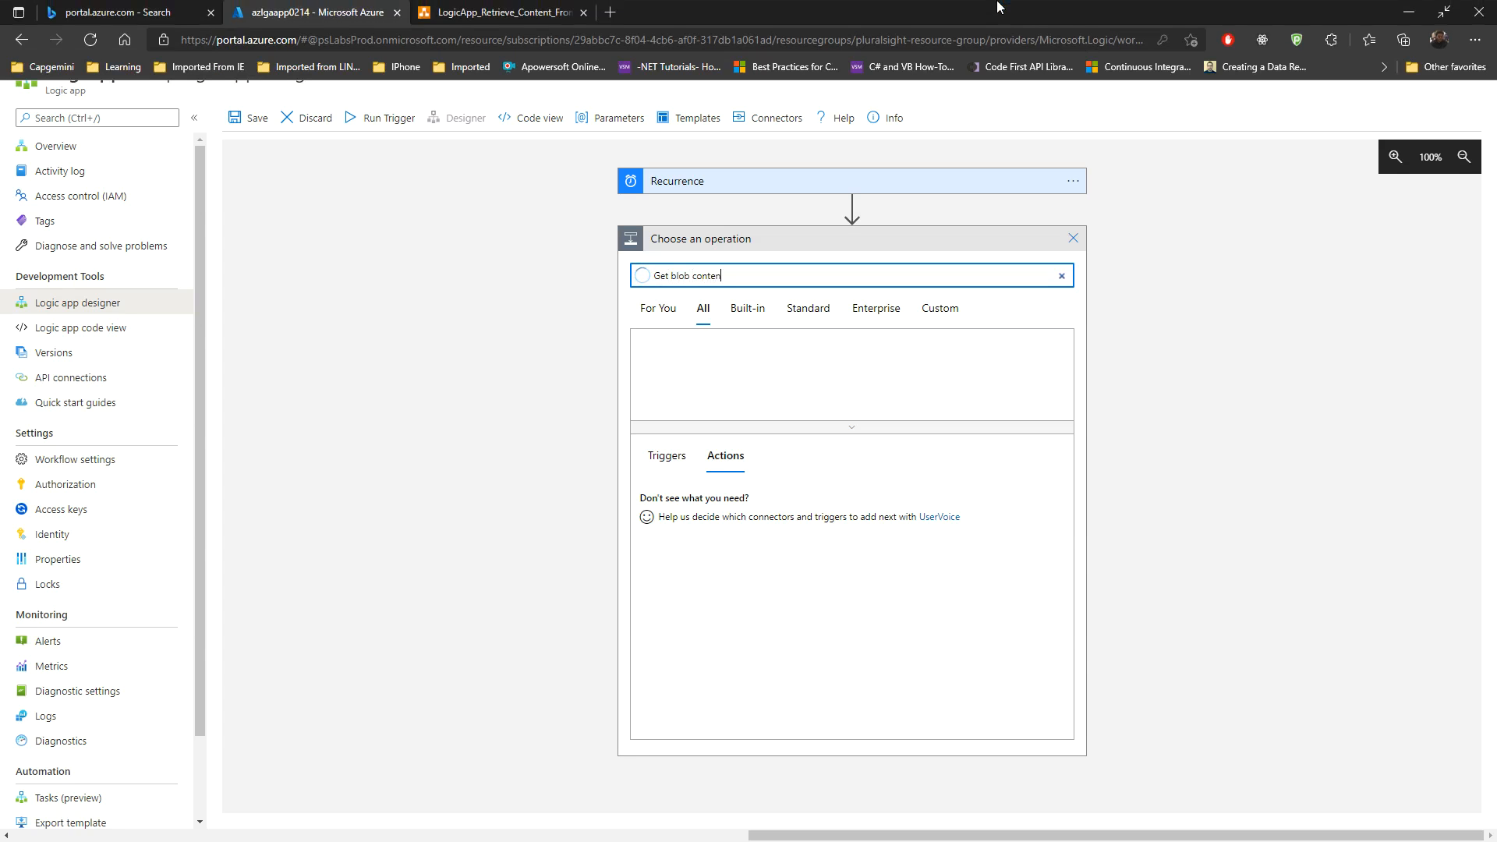
left_click(504, 14)
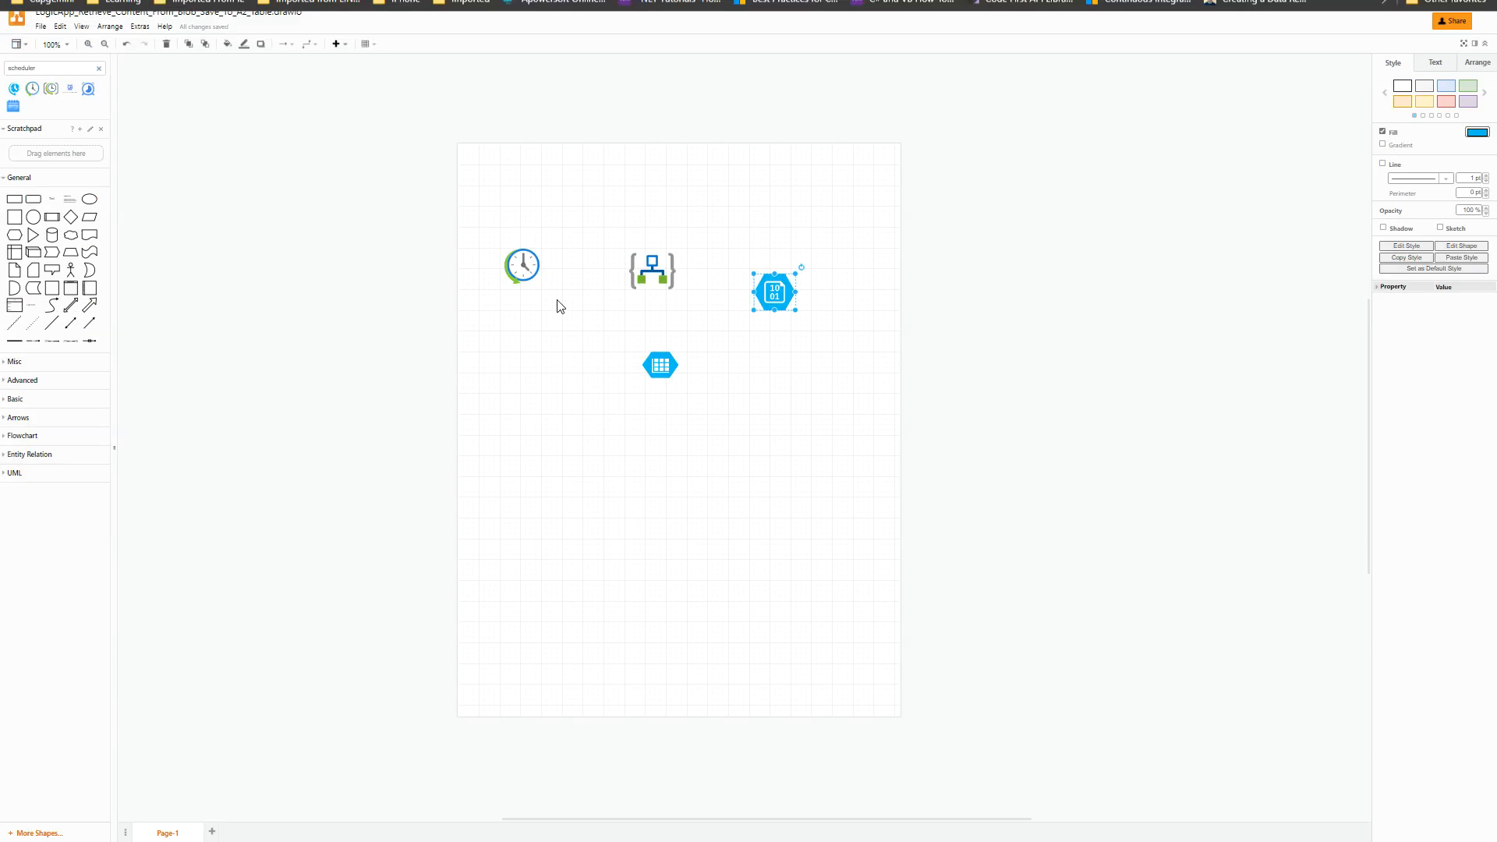
left_click(520, 293)
left_click_drag(520, 292, 521, 284)
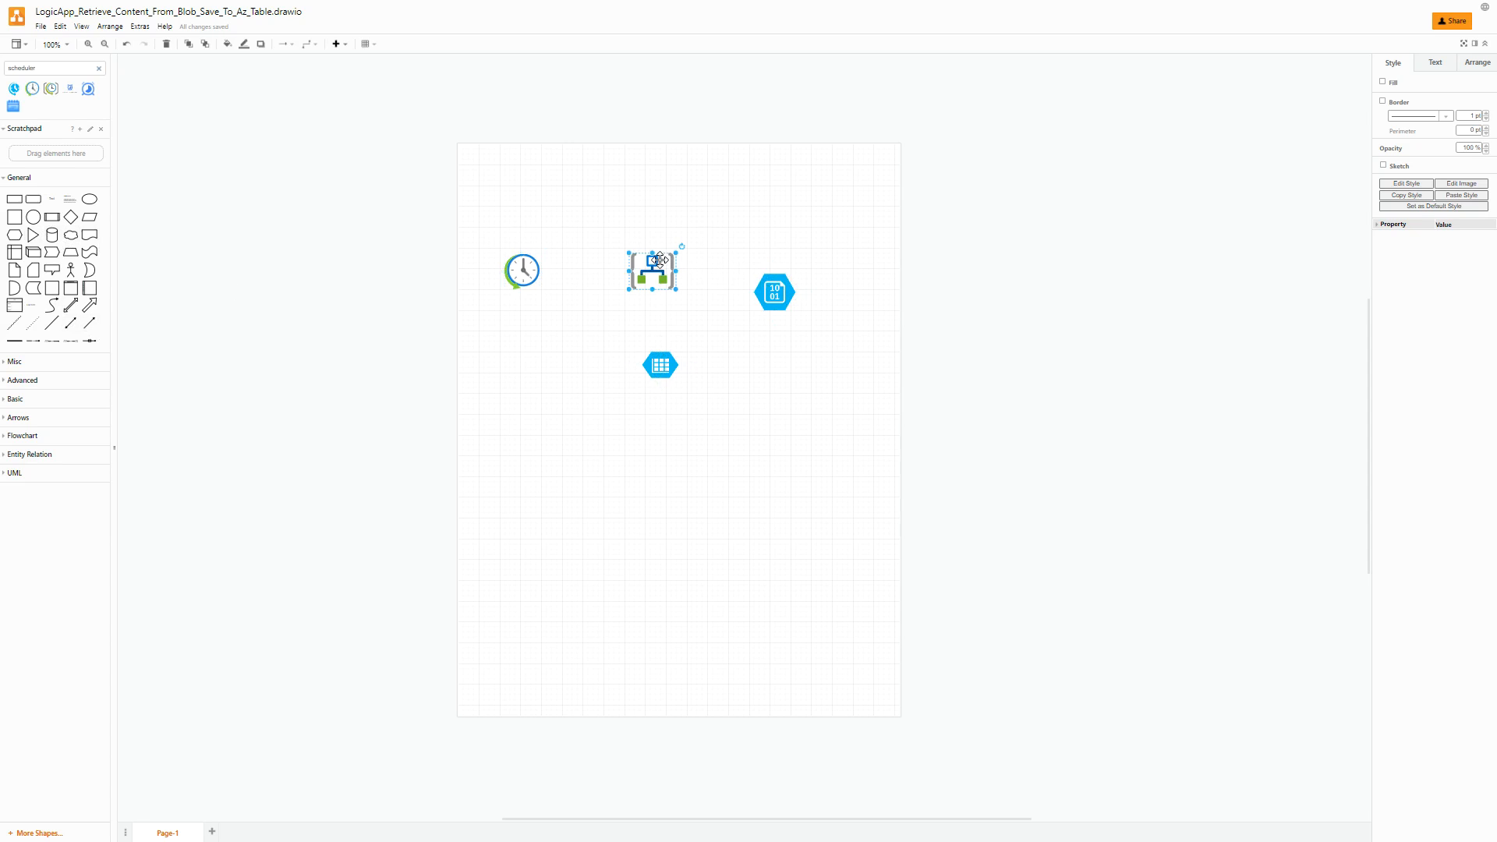
Draw a connector arrow from the clock icon to the logic app icon and add a text label to it.
left_click_drag(552, 271, 632, 269)
left_click(666, 267)
double_click(594, 270)
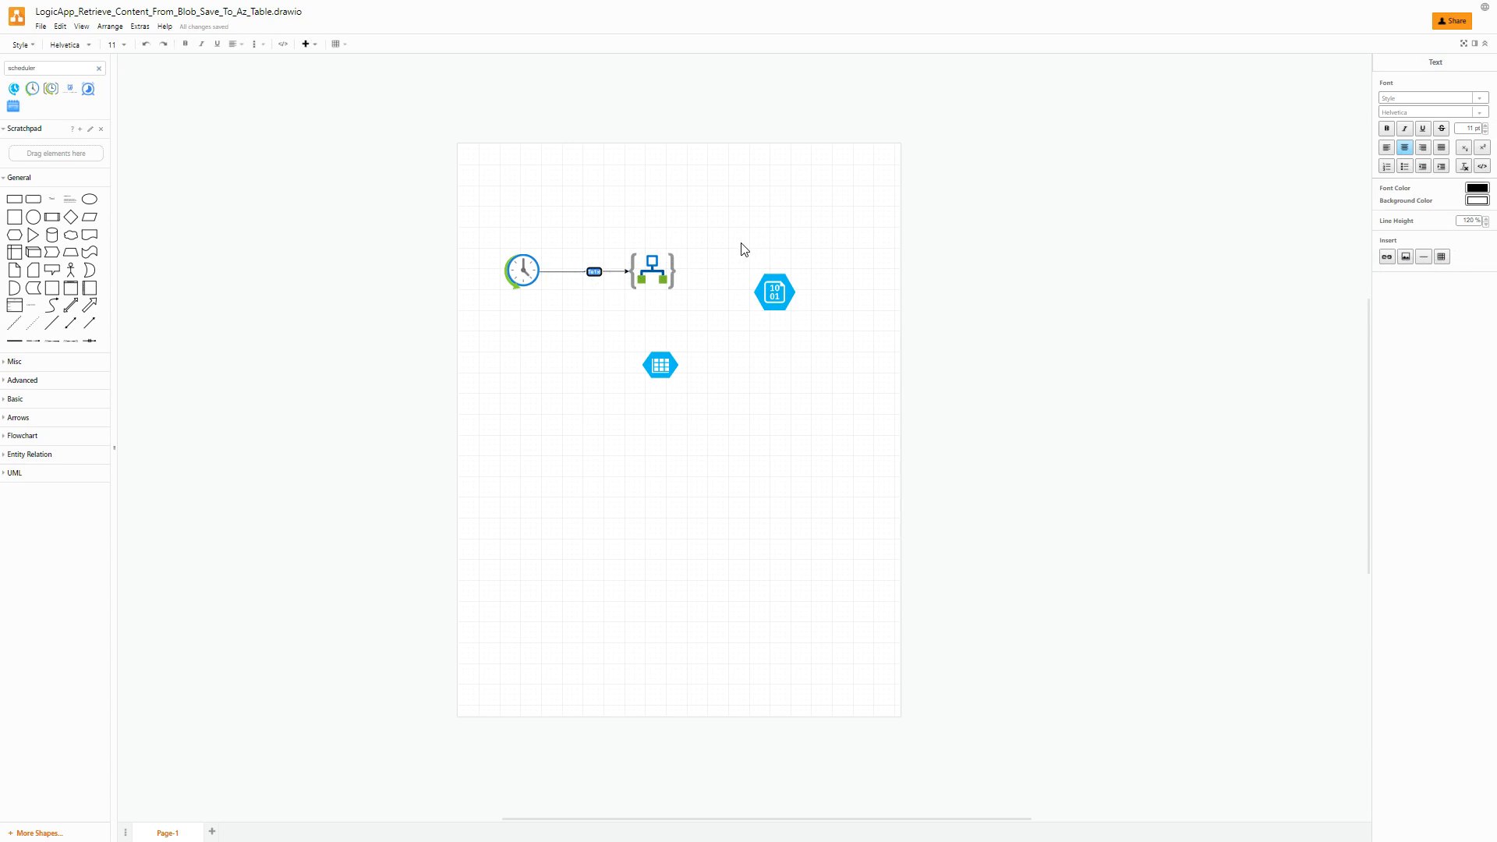
left_click(755, 212)
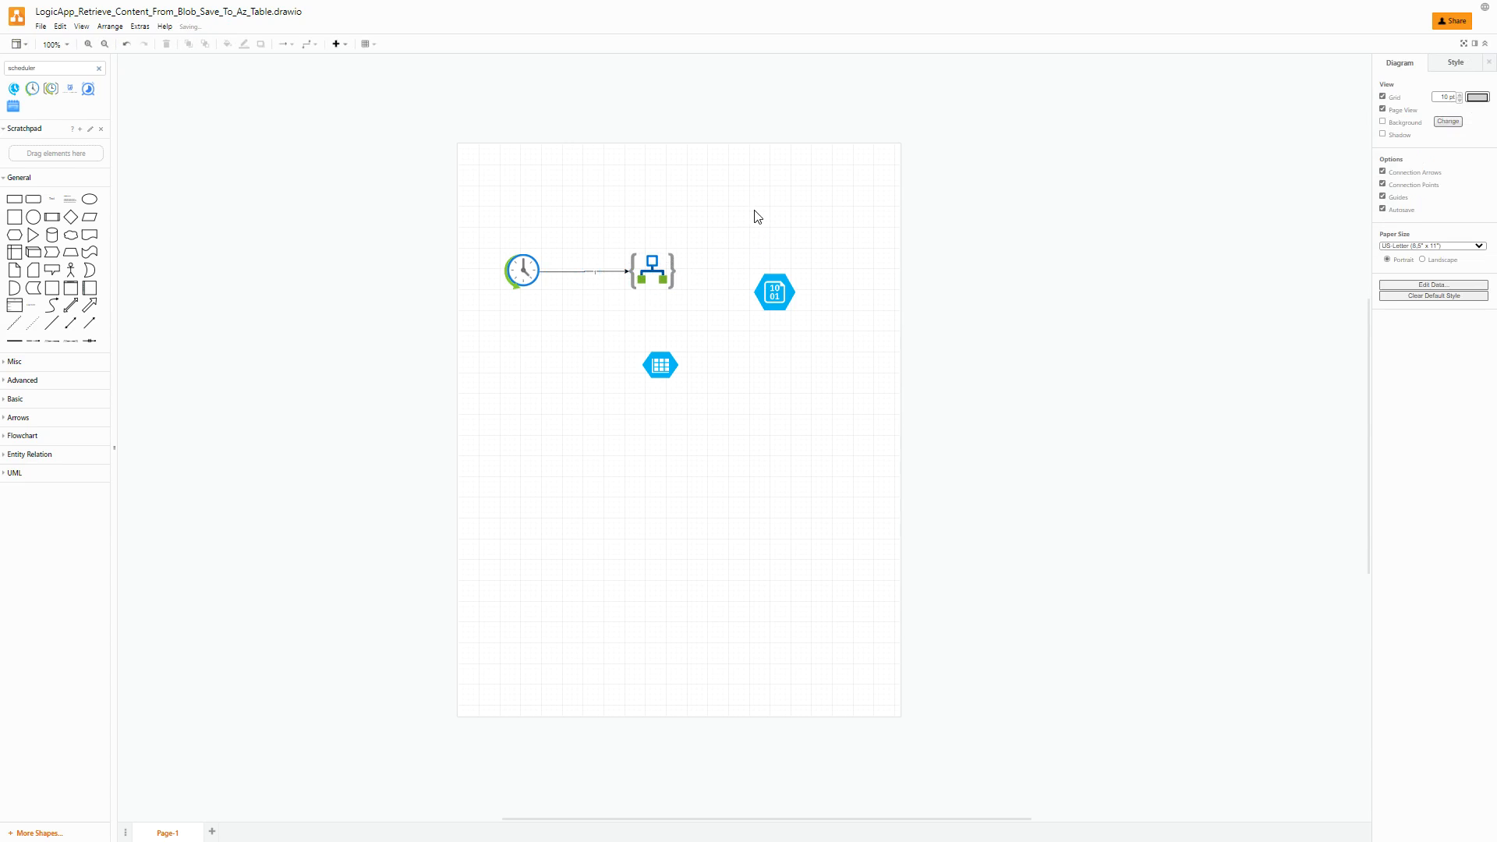
Connect the logic app icon to the blob storage icon and to the table storage icon.
left_click(663, 273)
left_click_drag(686, 271, 771, 292)
left_click_drag(663, 300, 664, 365)
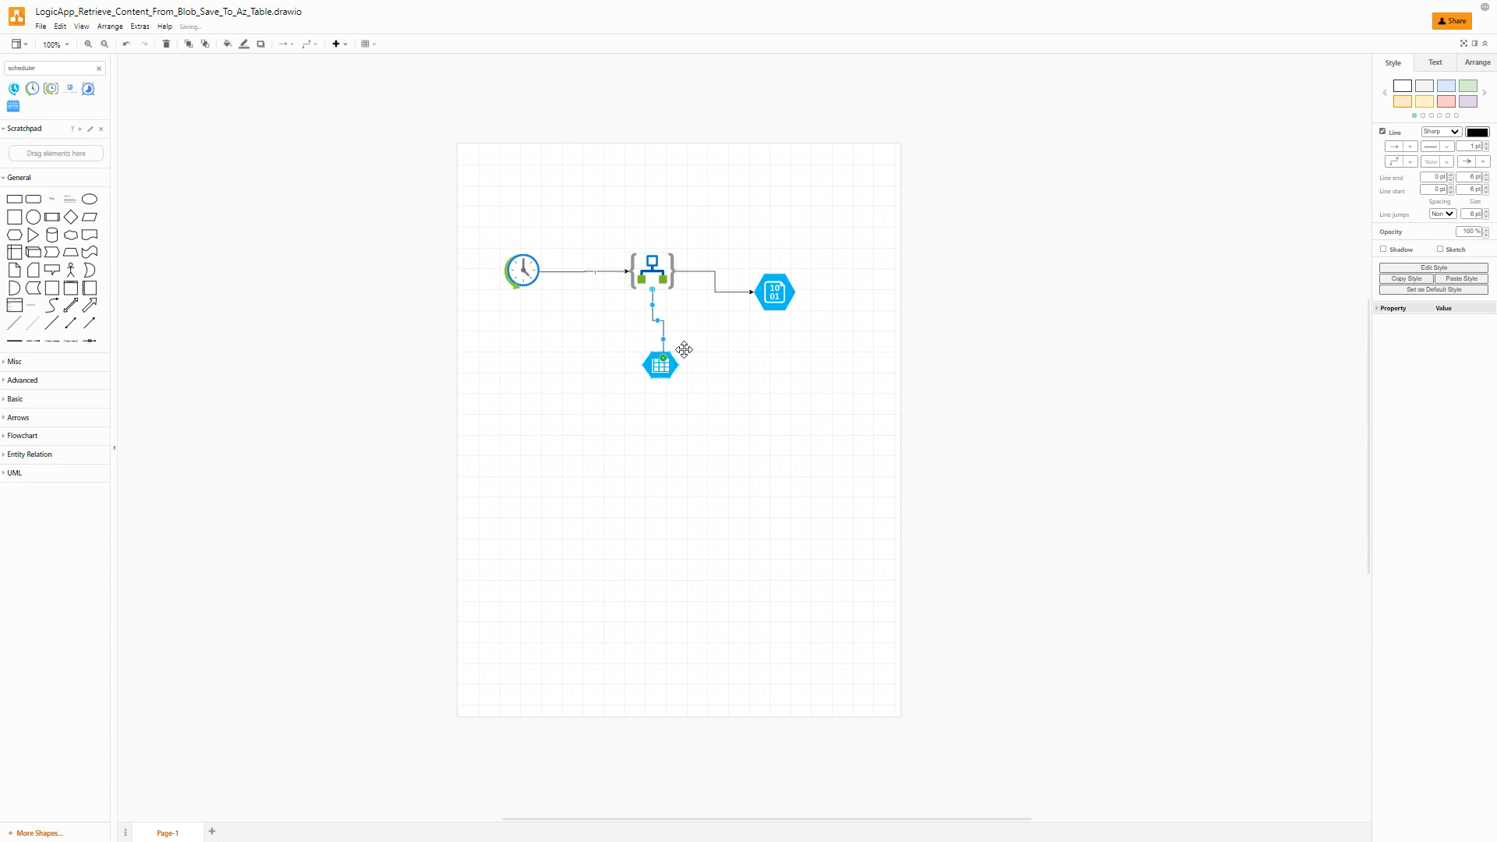
Label the connector between the logic app and blob storage icons "Read JSON".
double_click(704, 272)
type("Rea")
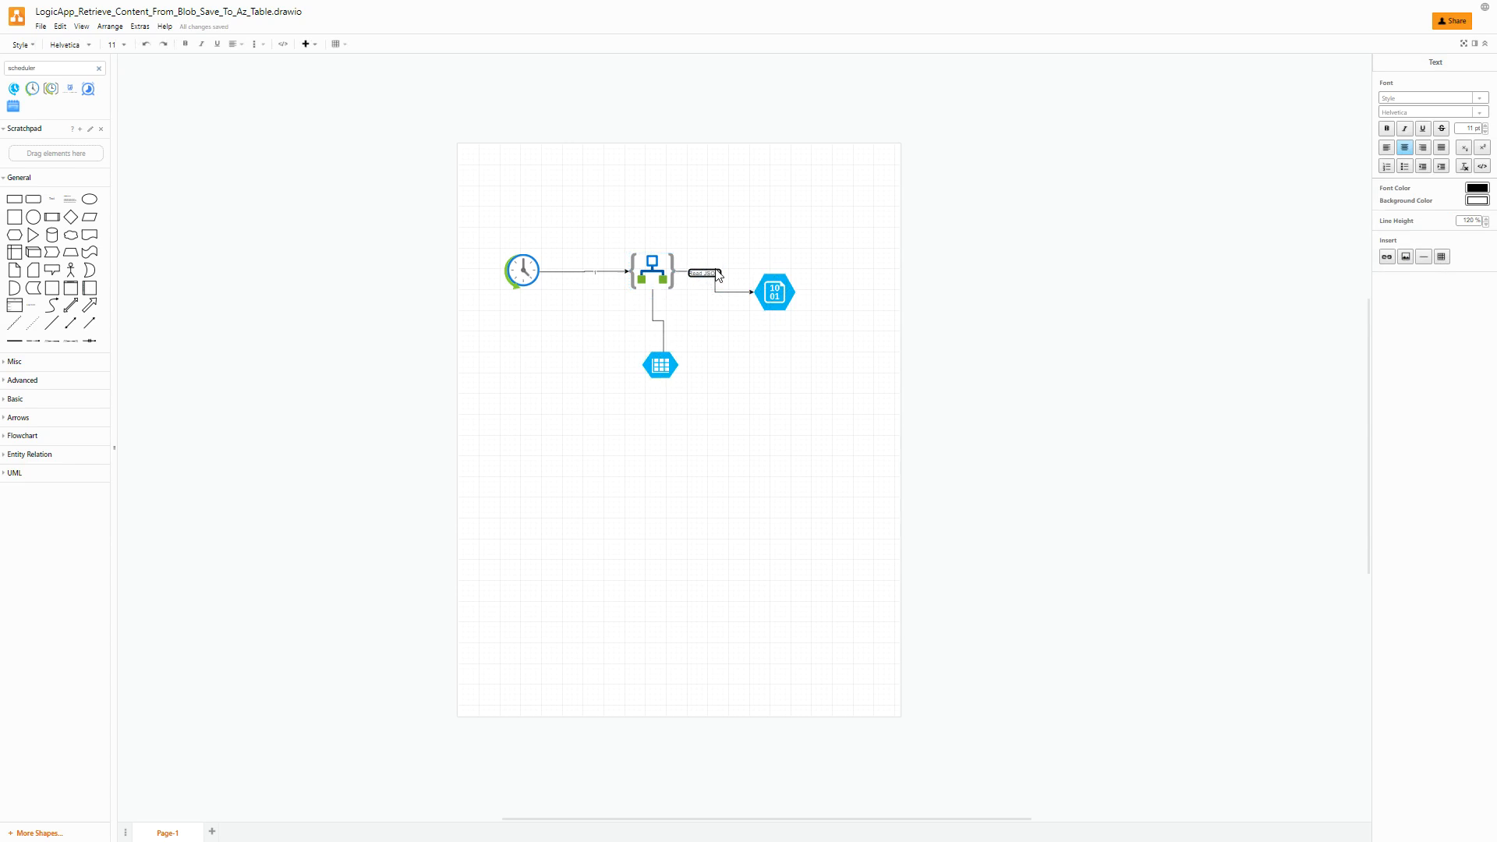
type("d JSON")
left_click(657, 321)
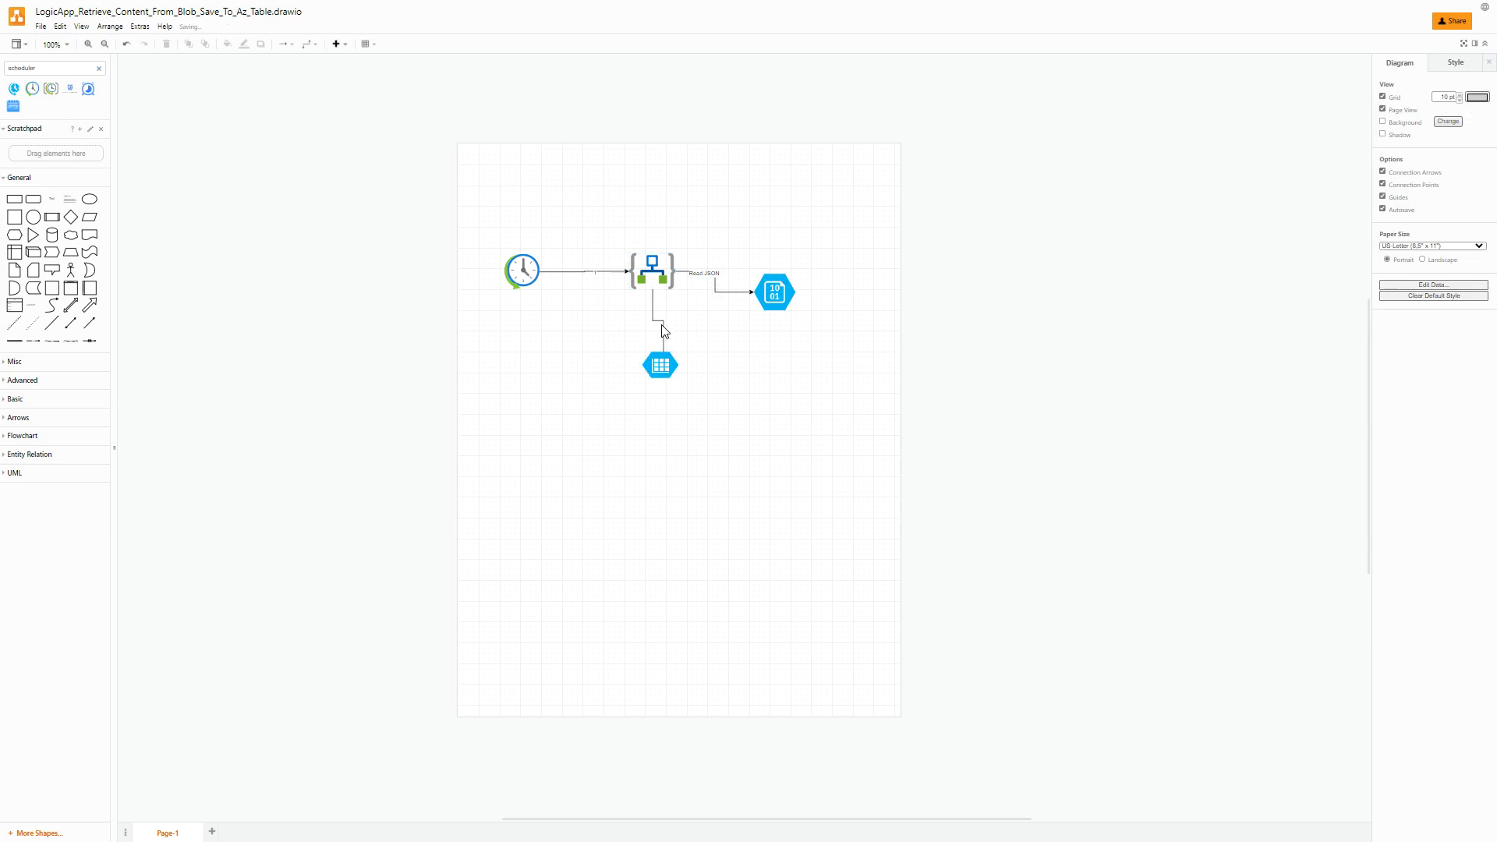
Move the table storage icon slightly so that it sits directly beneath the logic app icon.
left_click(656, 321)
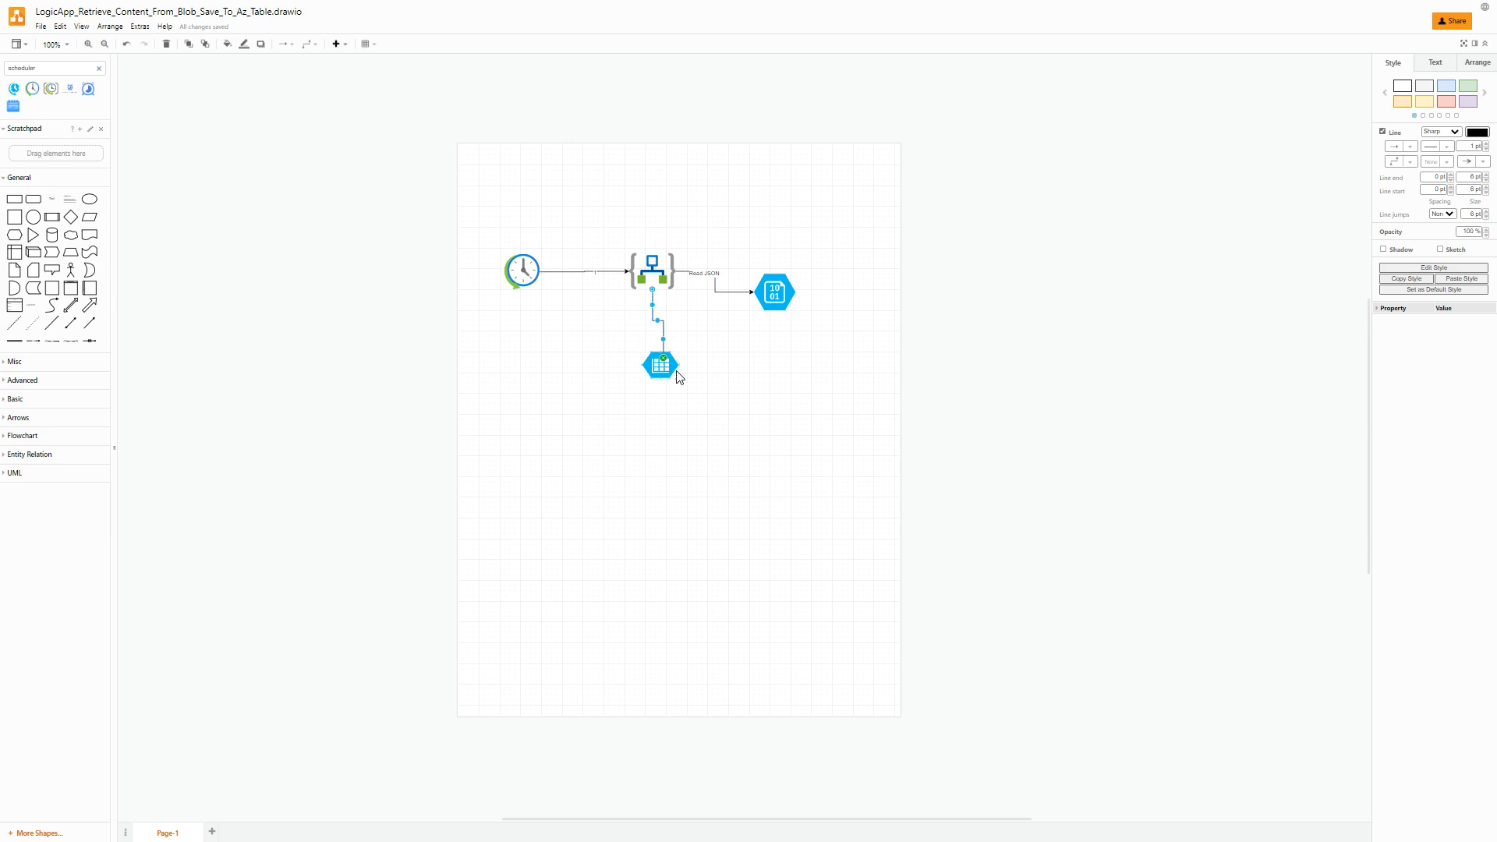
left_click(649, 389)
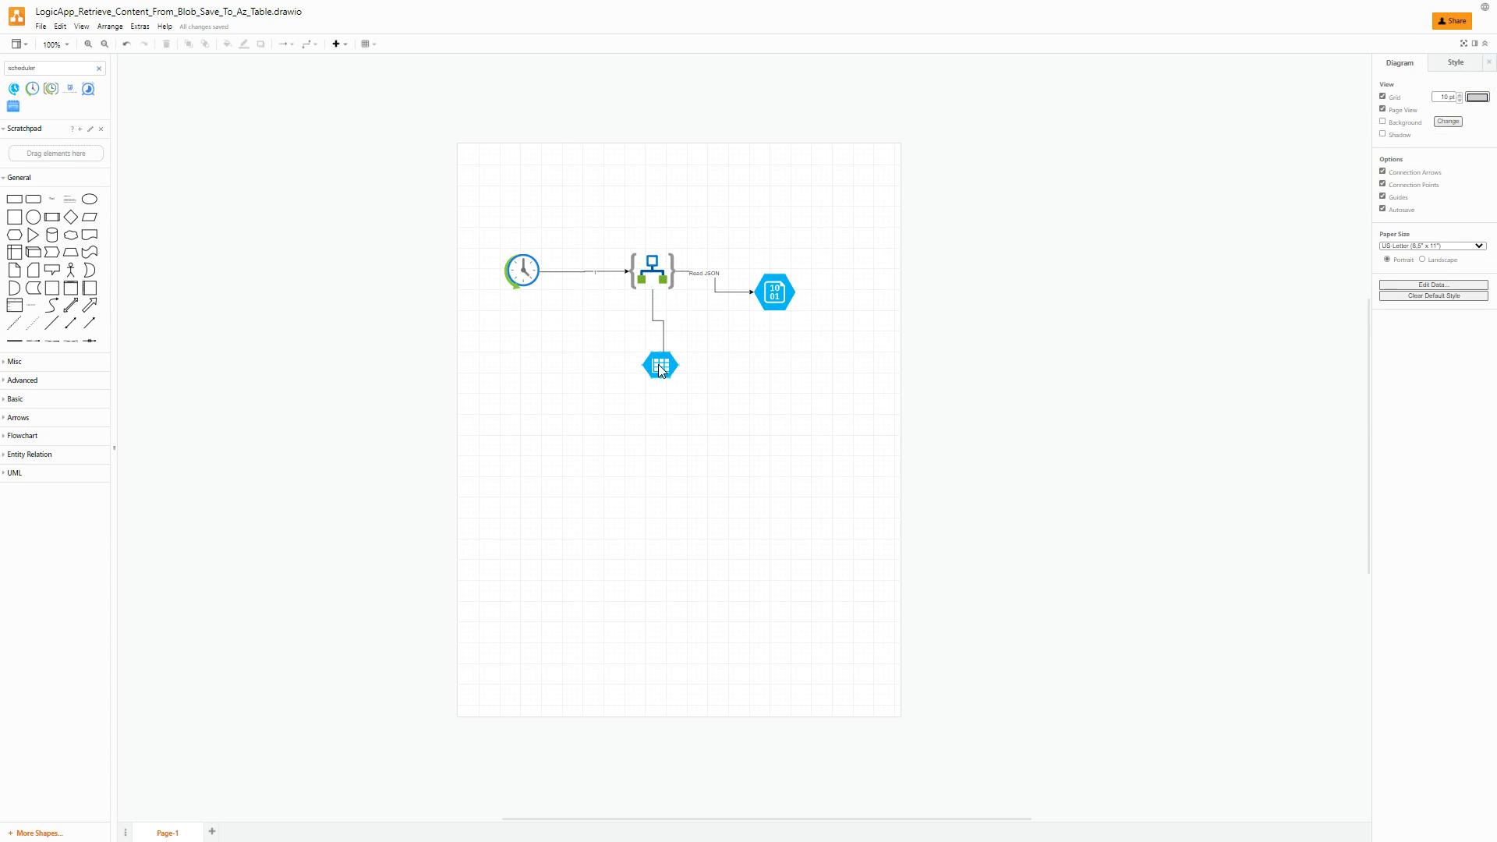
left_click_drag(660, 370, 659, 377)
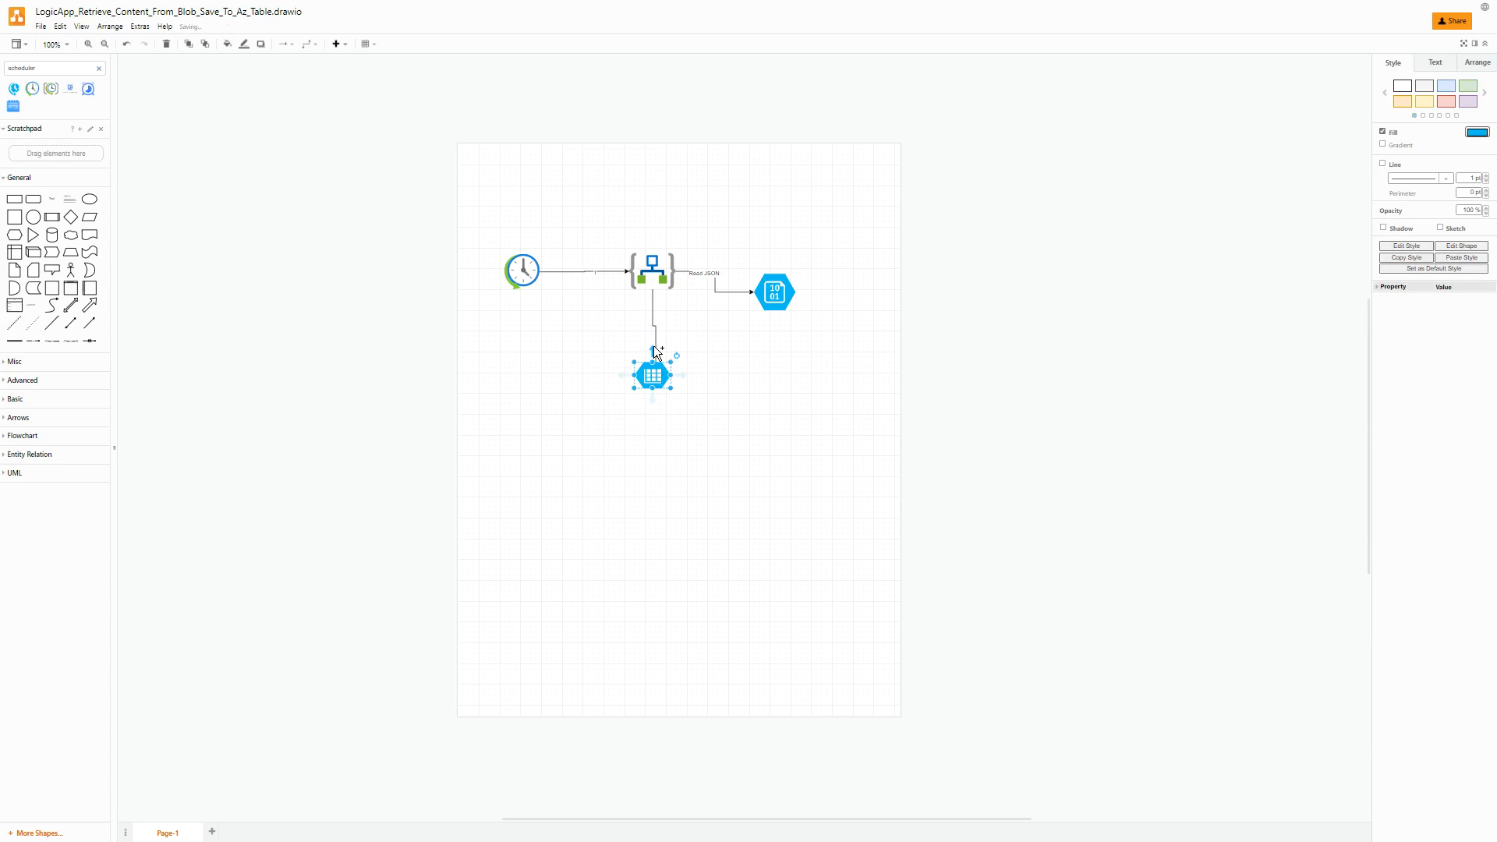
Label the connector between the logic app and table storage icons "Save to Azure Table".
double_click(652, 315)
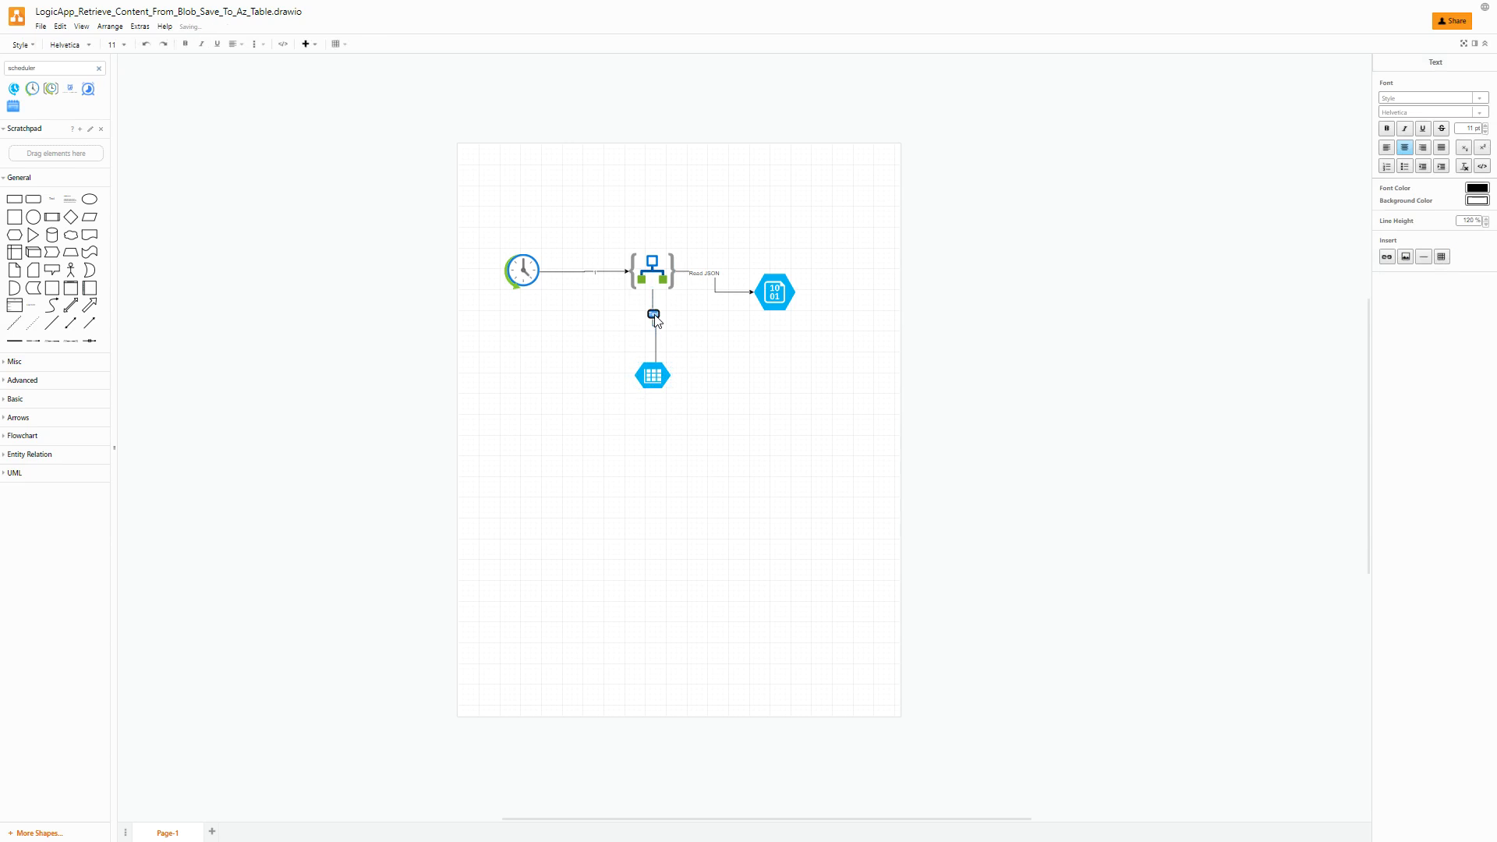
type("Save to Azure Table")
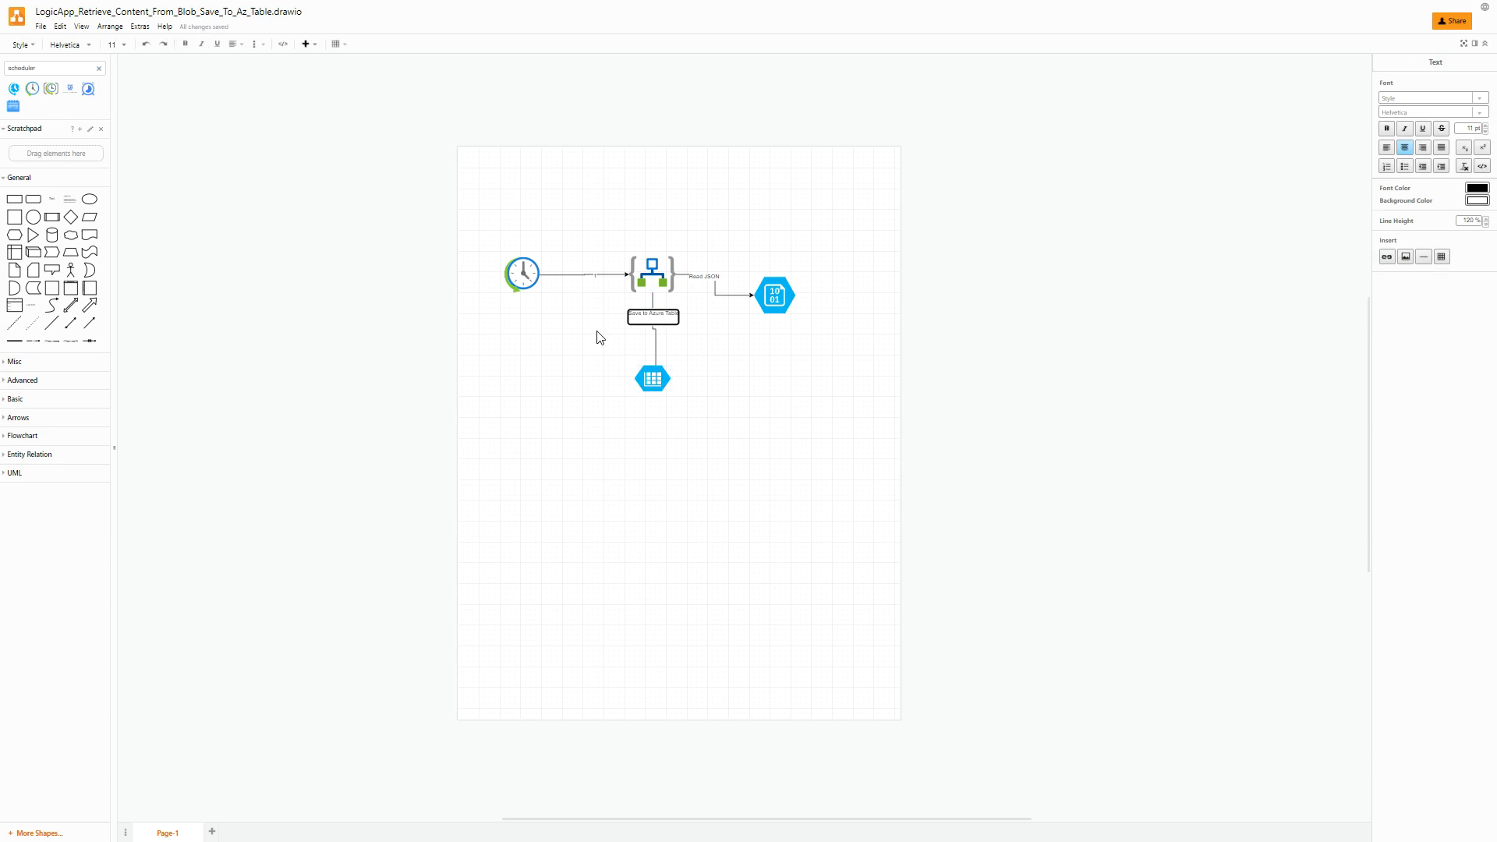
left_click(516, 396)
Switch to the Azure portal's logic app designer and add the Get blob content (V2) action after the Recurrence trigger.
mouse_move(438, 2)
left_click(317, 12)
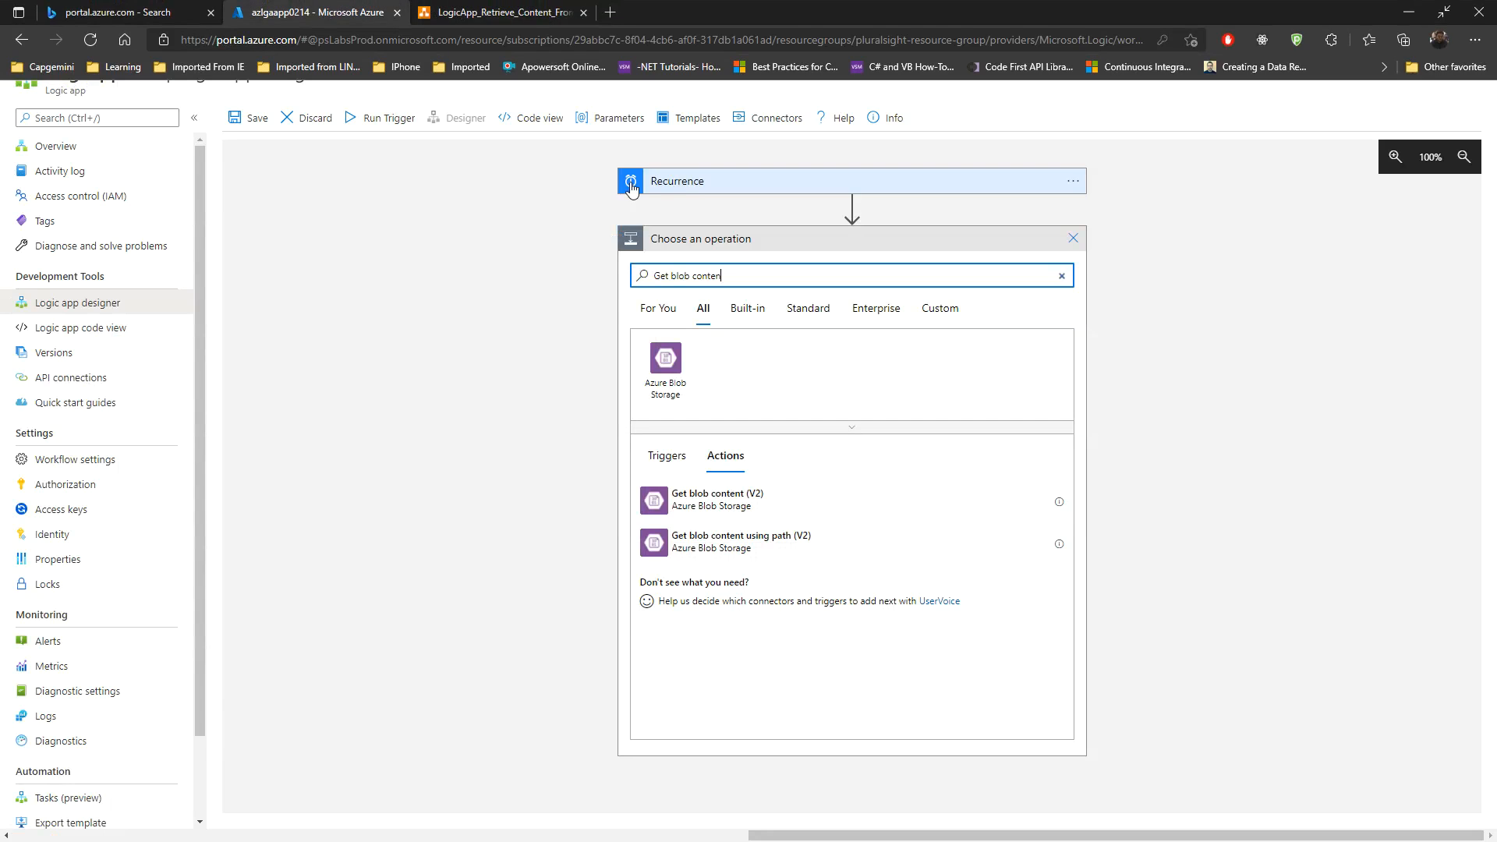
left_click(712, 503)
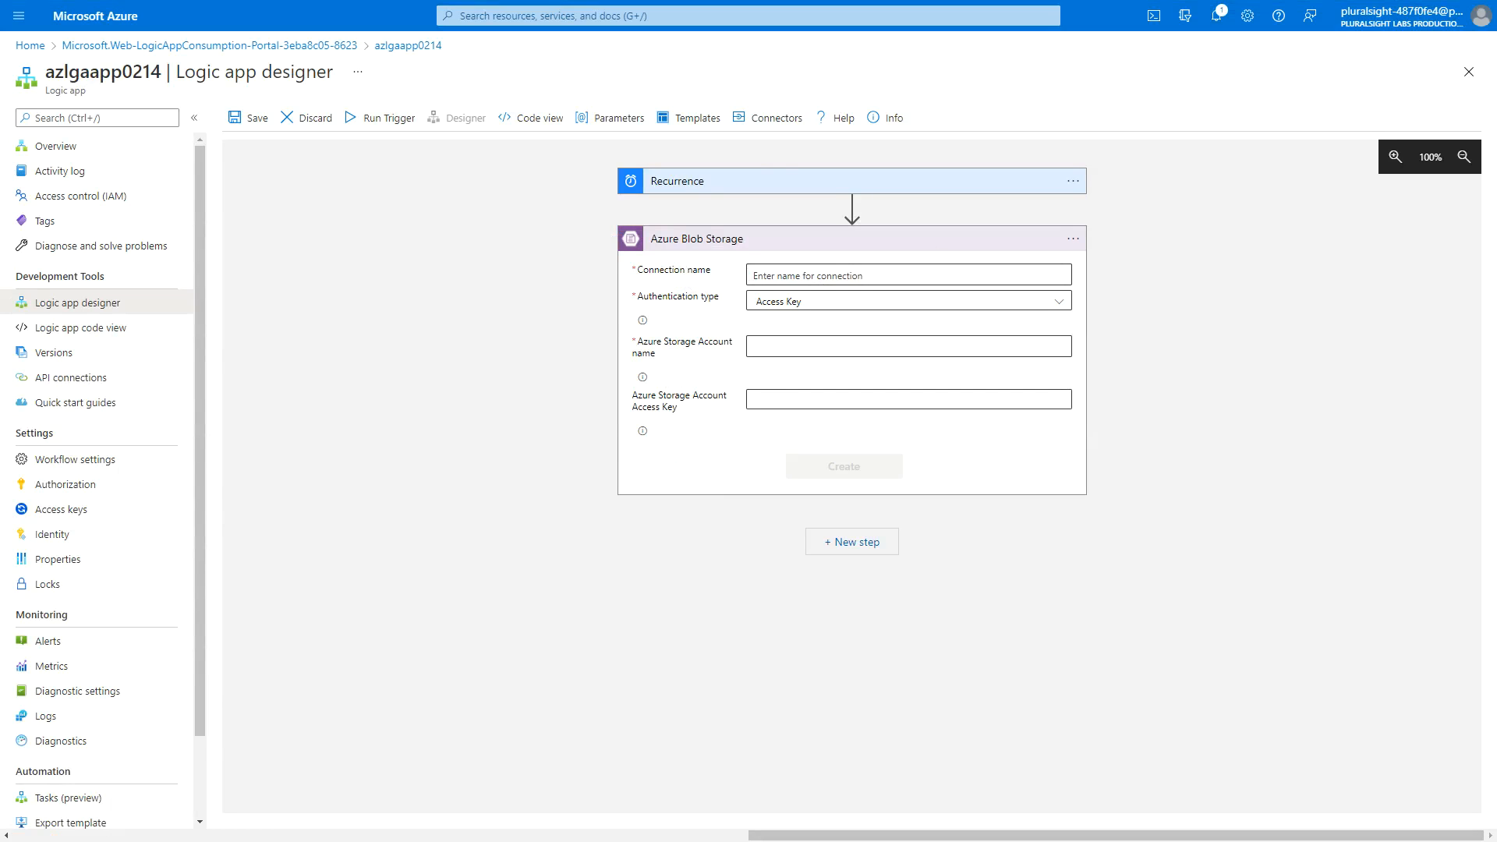
Name the Azure Blob Storage connection "RockStorage" and choose Access Key as its authentication type.
left_click(770, 272)
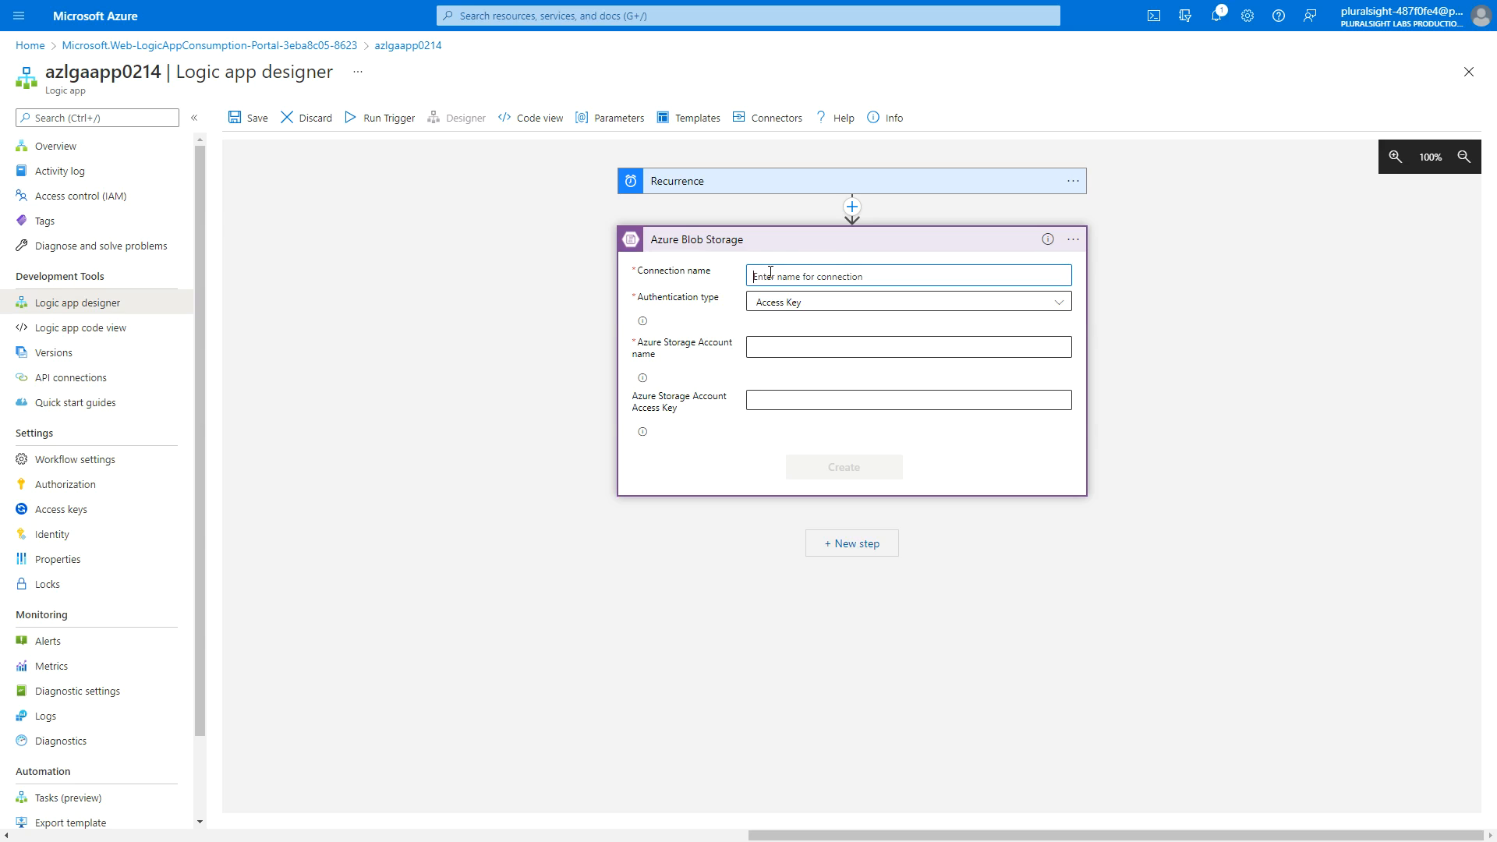
type("M")
key("BackSpace")
key("BackSpace")
key("BackSpace")
type("Ro")
left_click(830, 306)
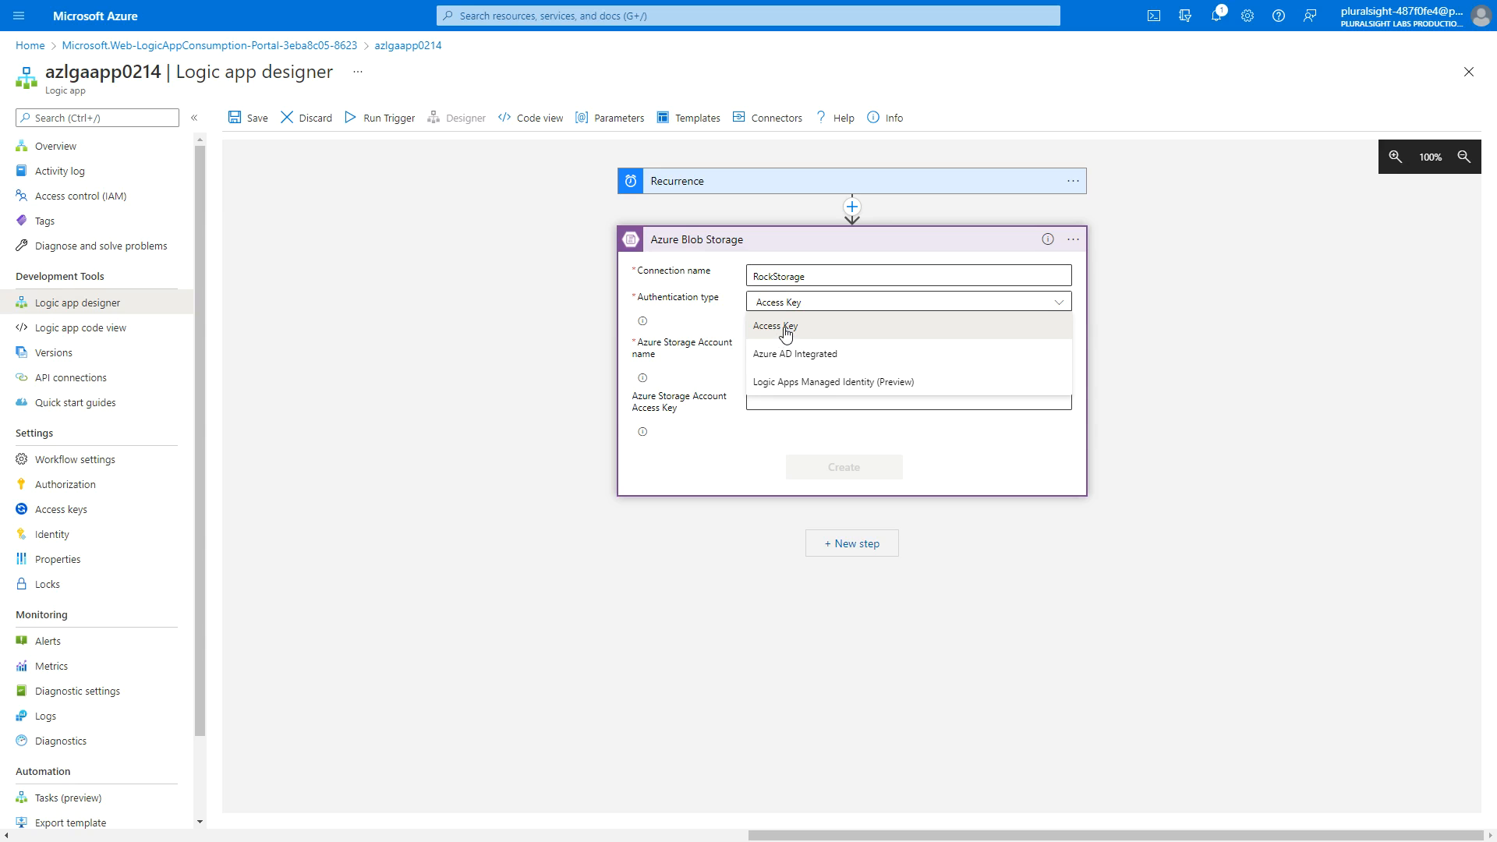
left_click(786, 333)
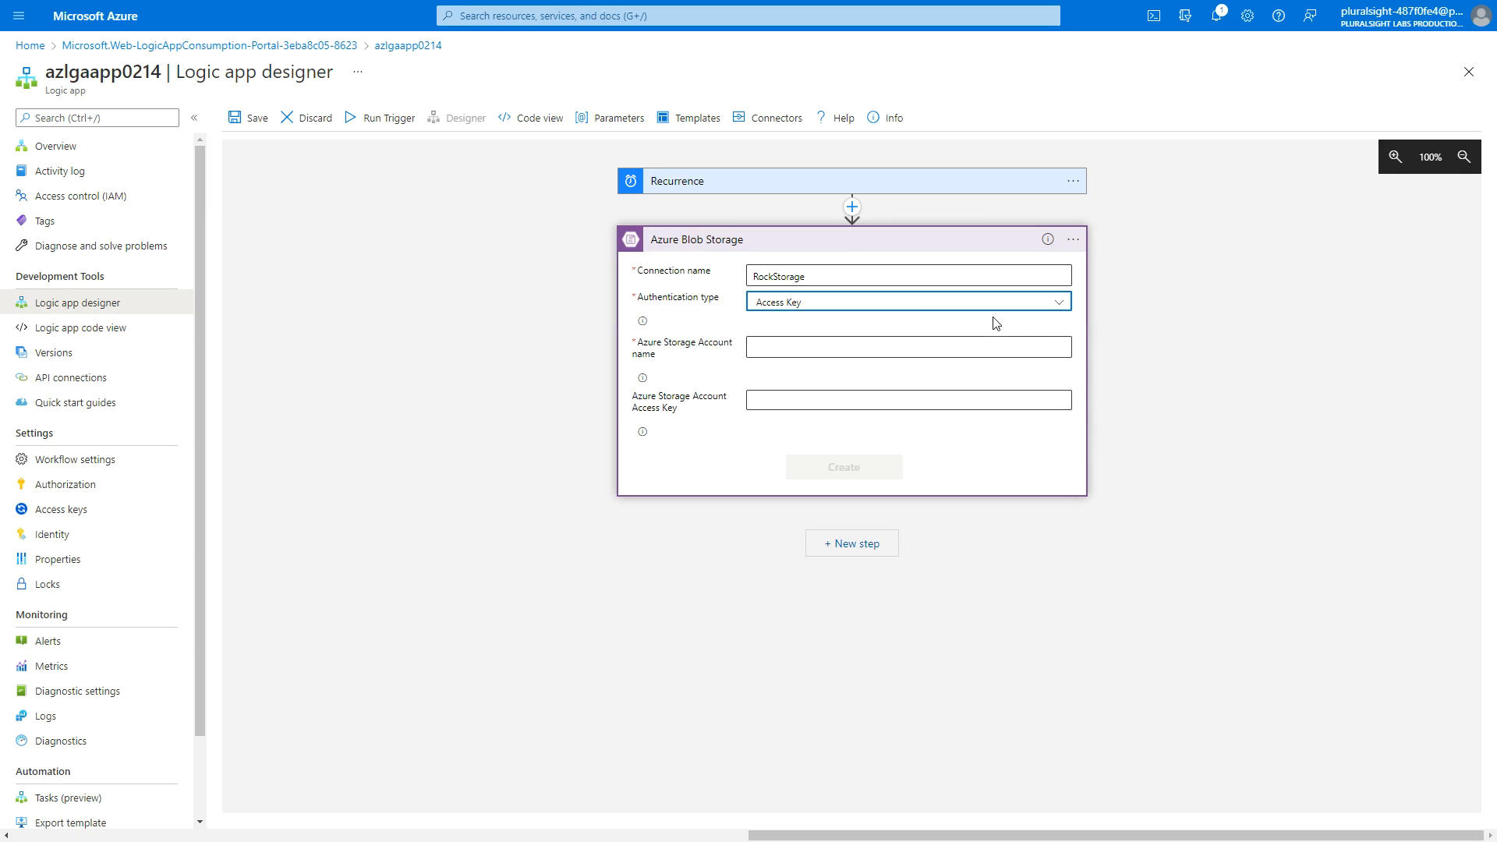
left_click(1054, 305)
left_click(772, 328)
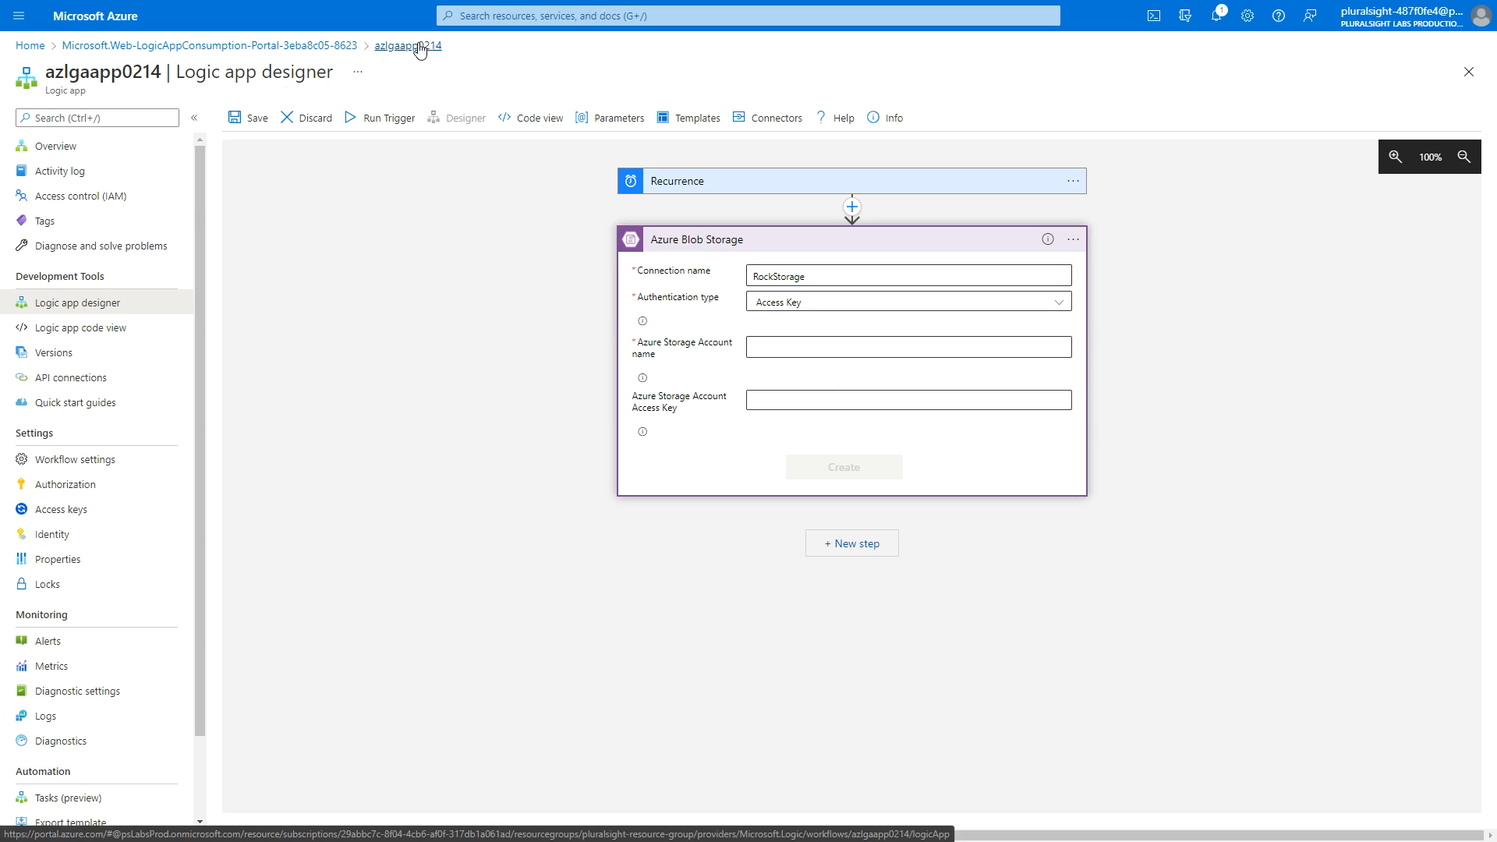
Open the labae7e storage account from the Storage accounts list in a separate Azure portal tab.
mouse_move(711, 4)
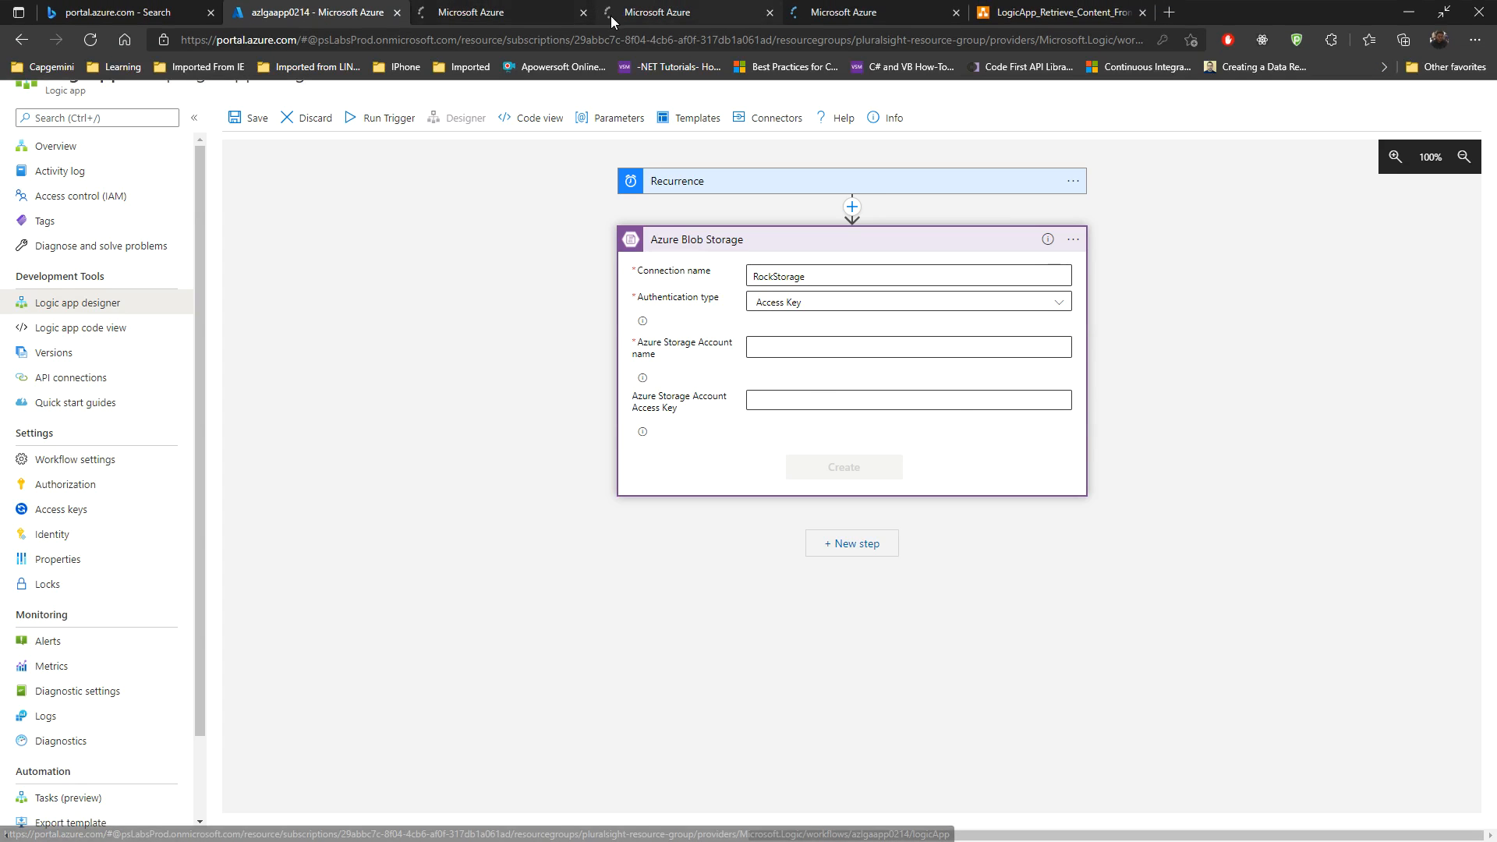
left_click(522, 12)
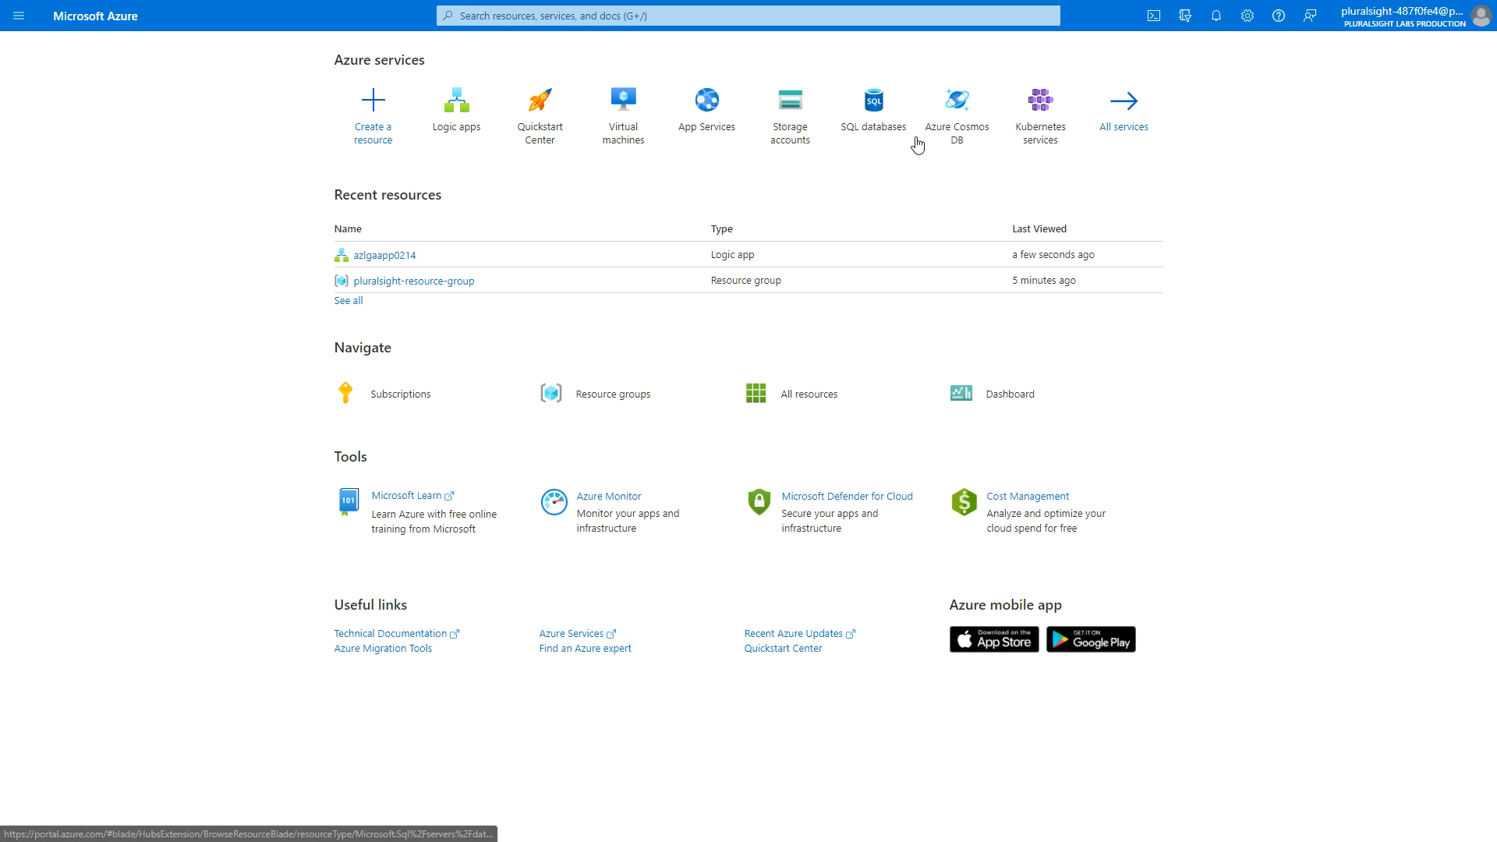
left_click(873, 109)
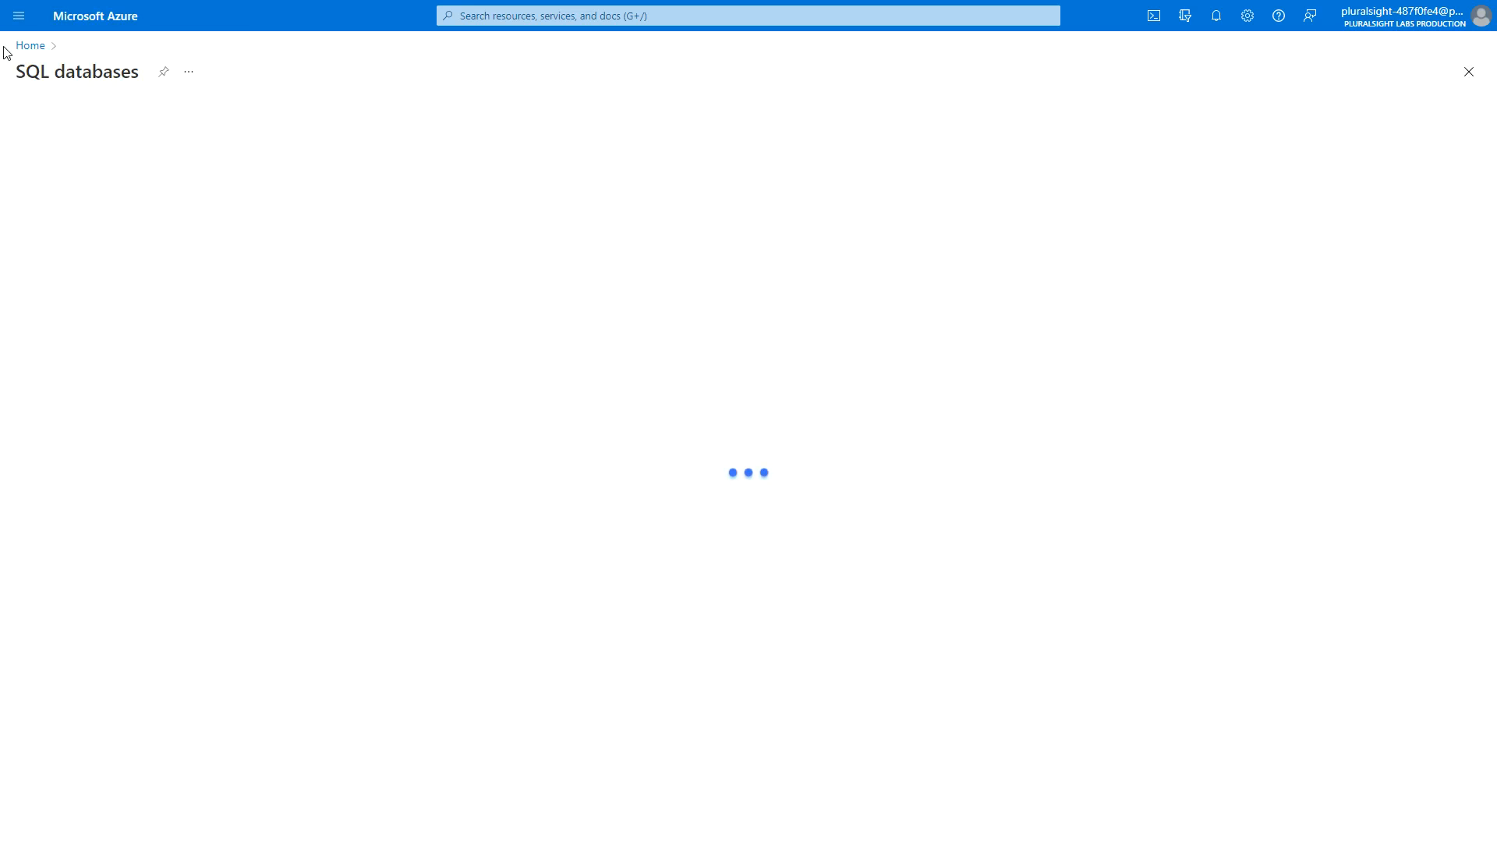
left_click(29, 43)
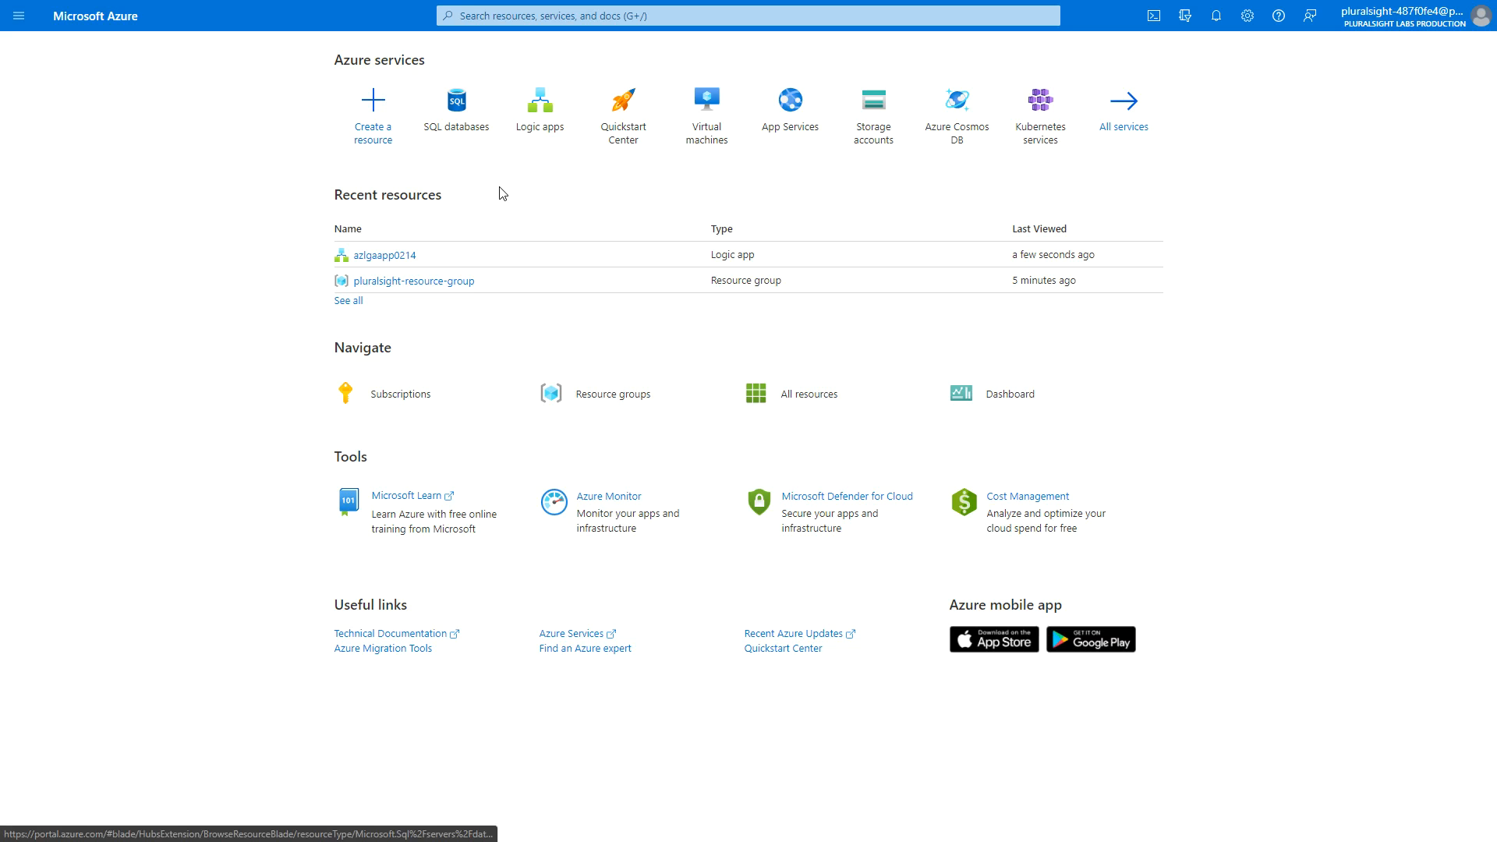
left_click(873, 113)
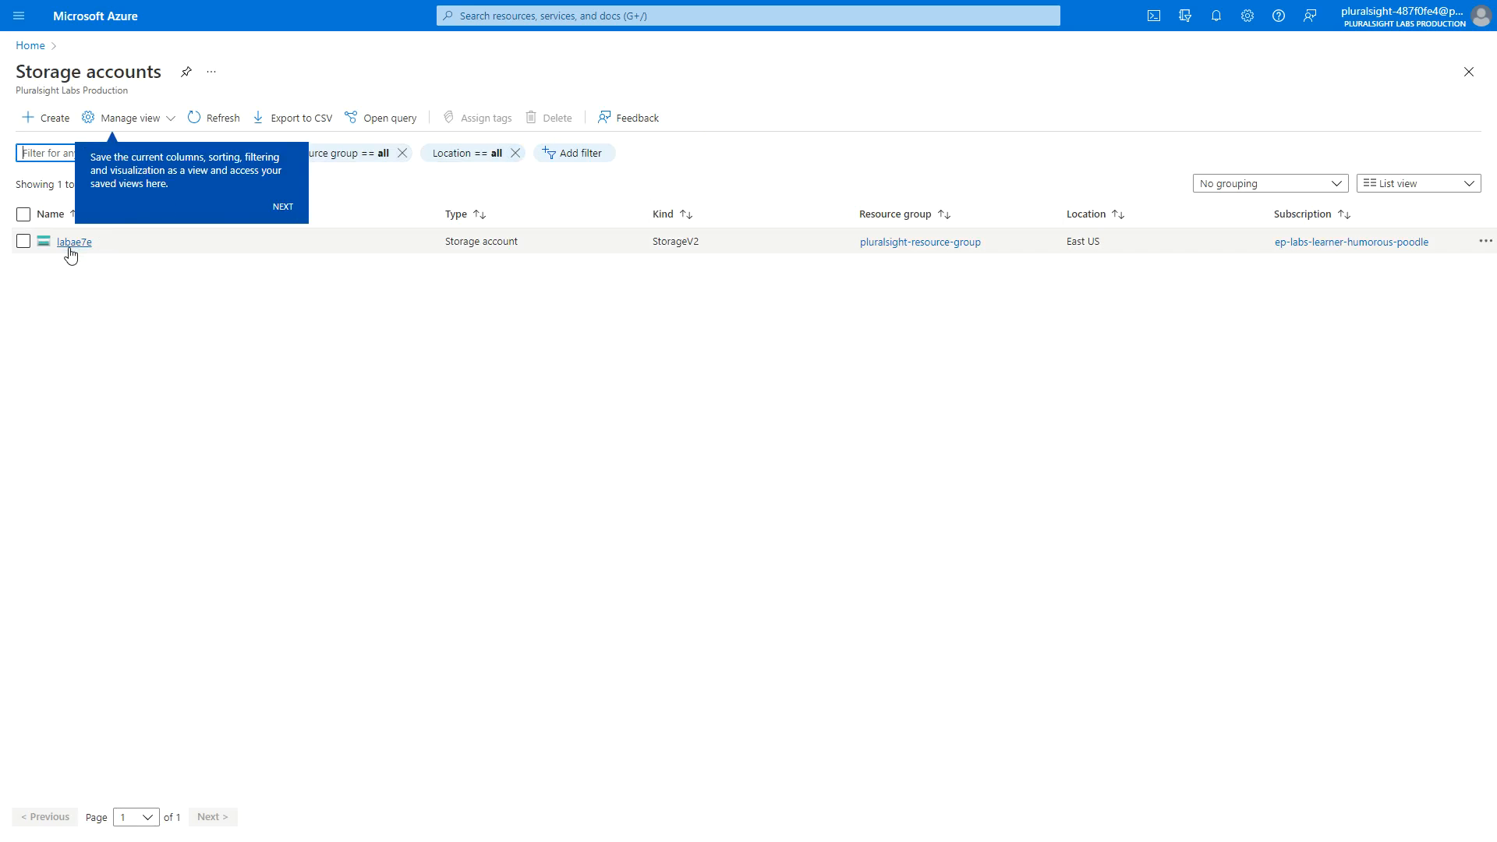
left_click(70, 243)
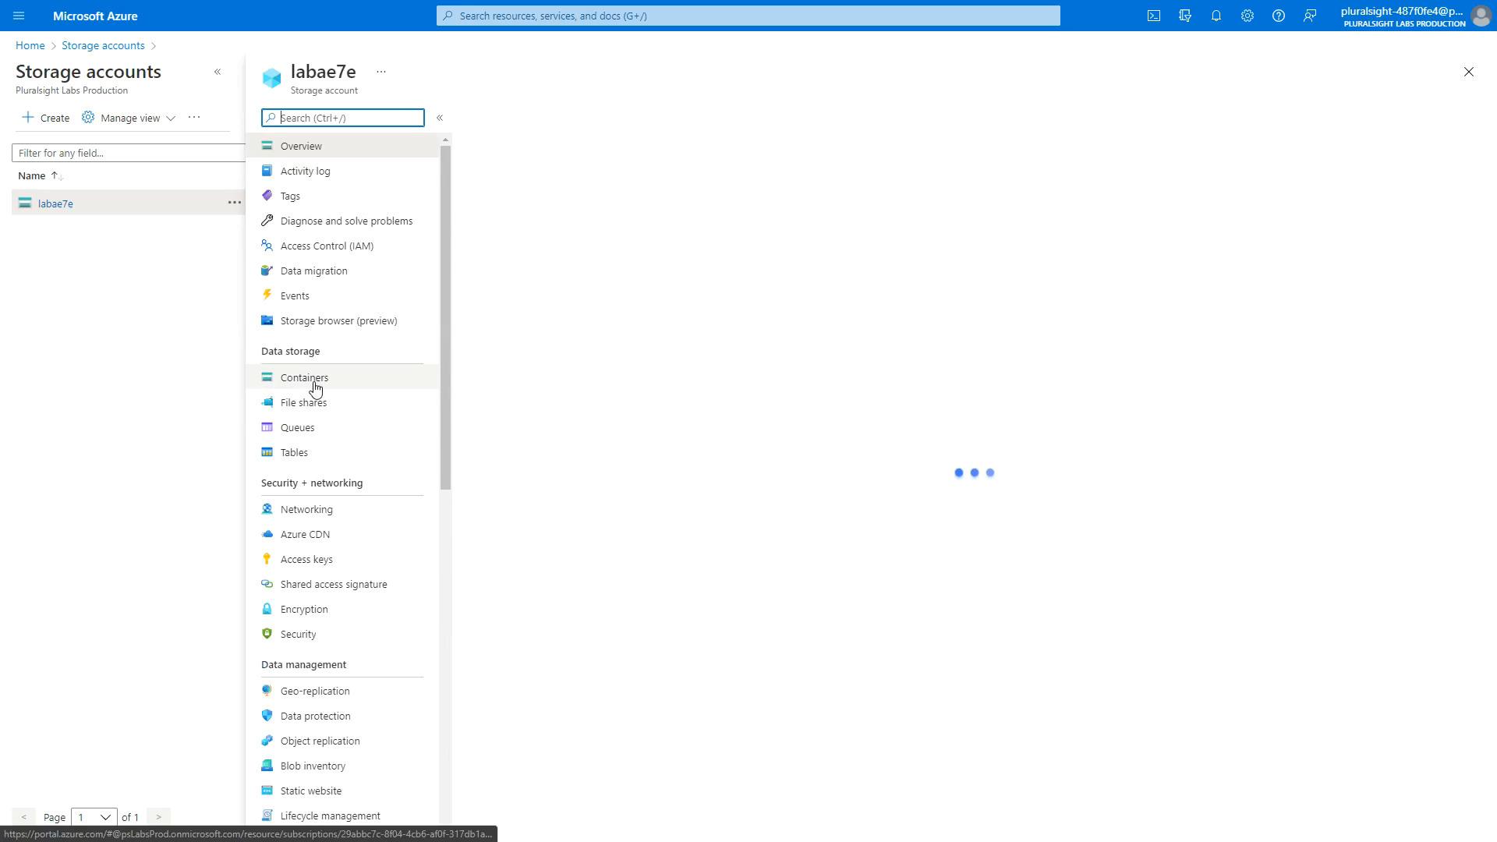
Reveal the storage account's access keys, copy the key1 value, and hide the keys again.
right_click(316, 569)
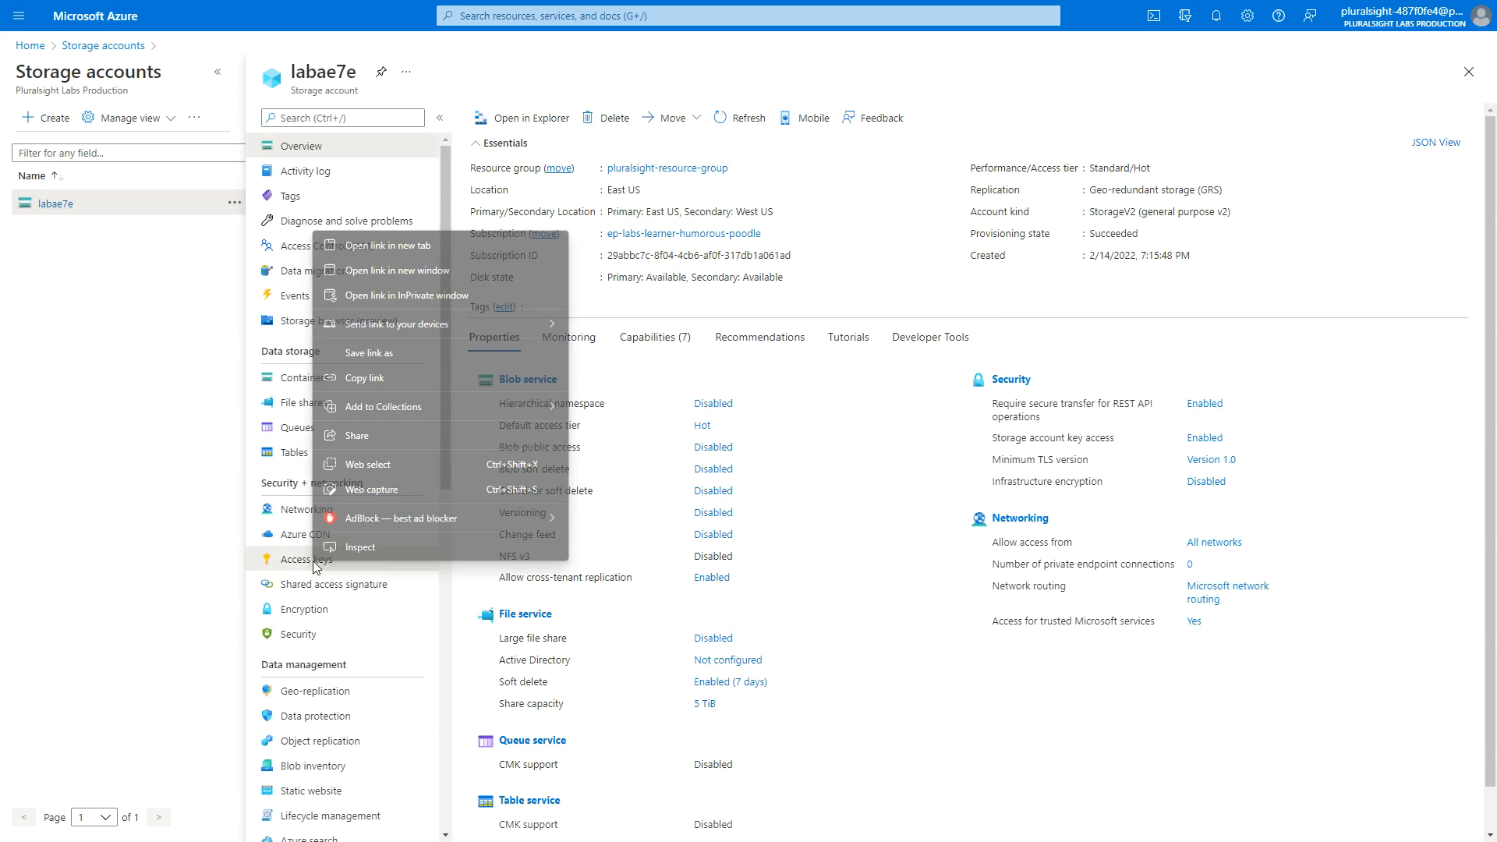
left_click(316, 568)
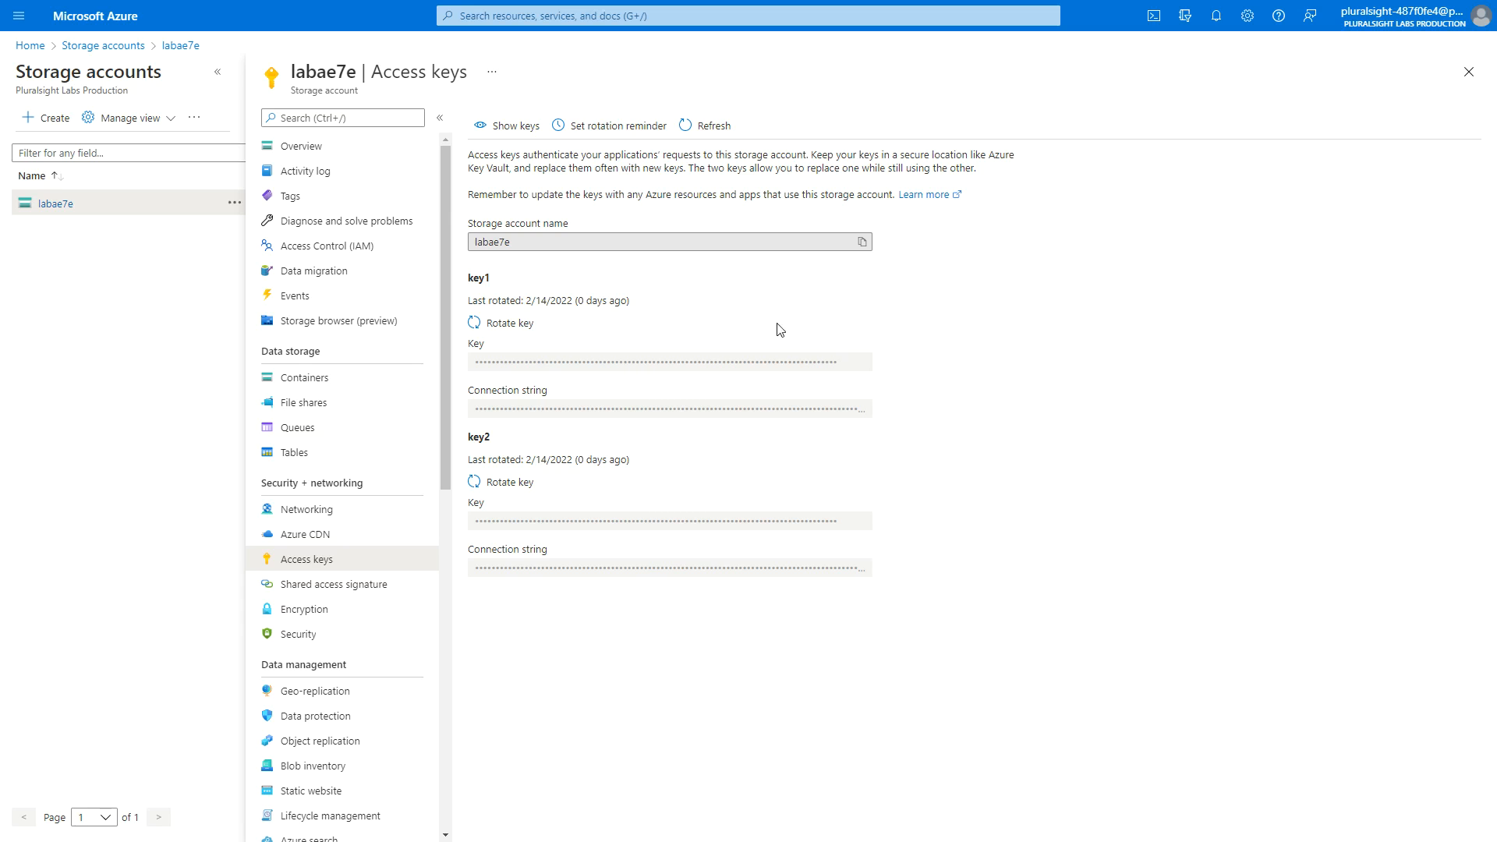
left_click(513, 126)
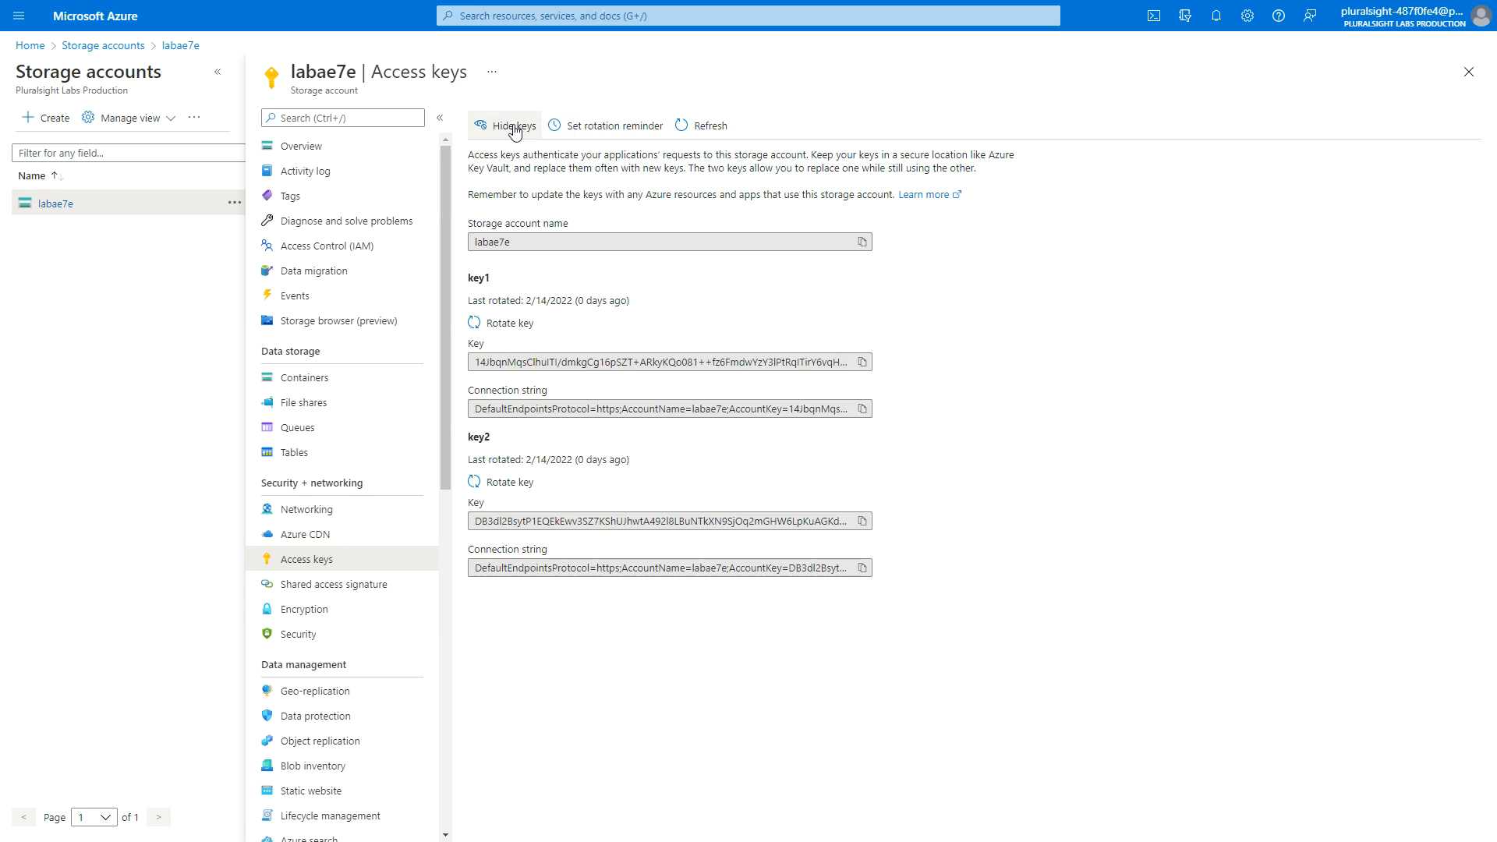
left_click(861, 362)
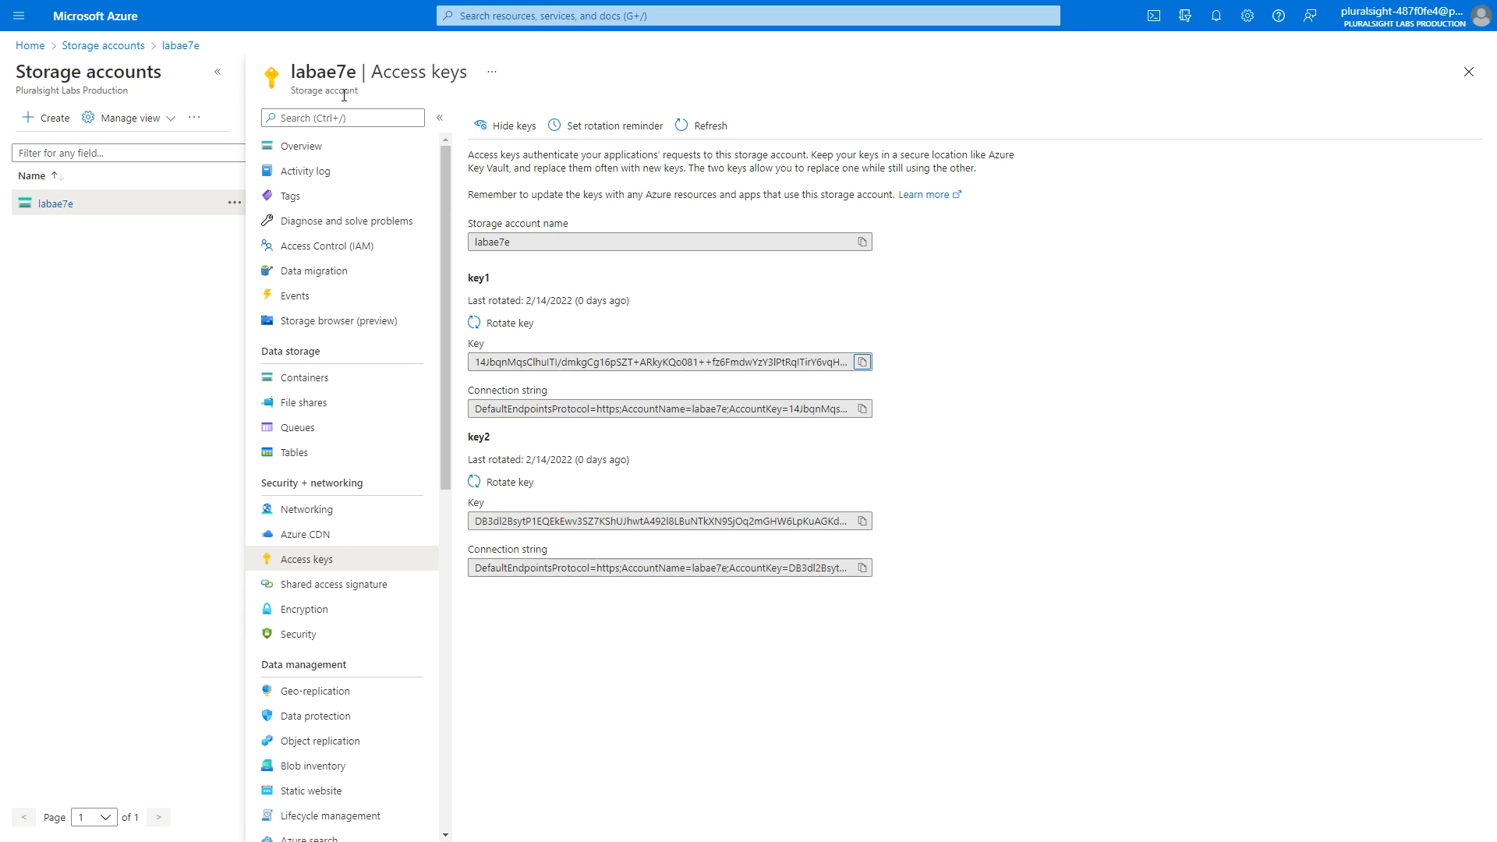
left_click(505, 126)
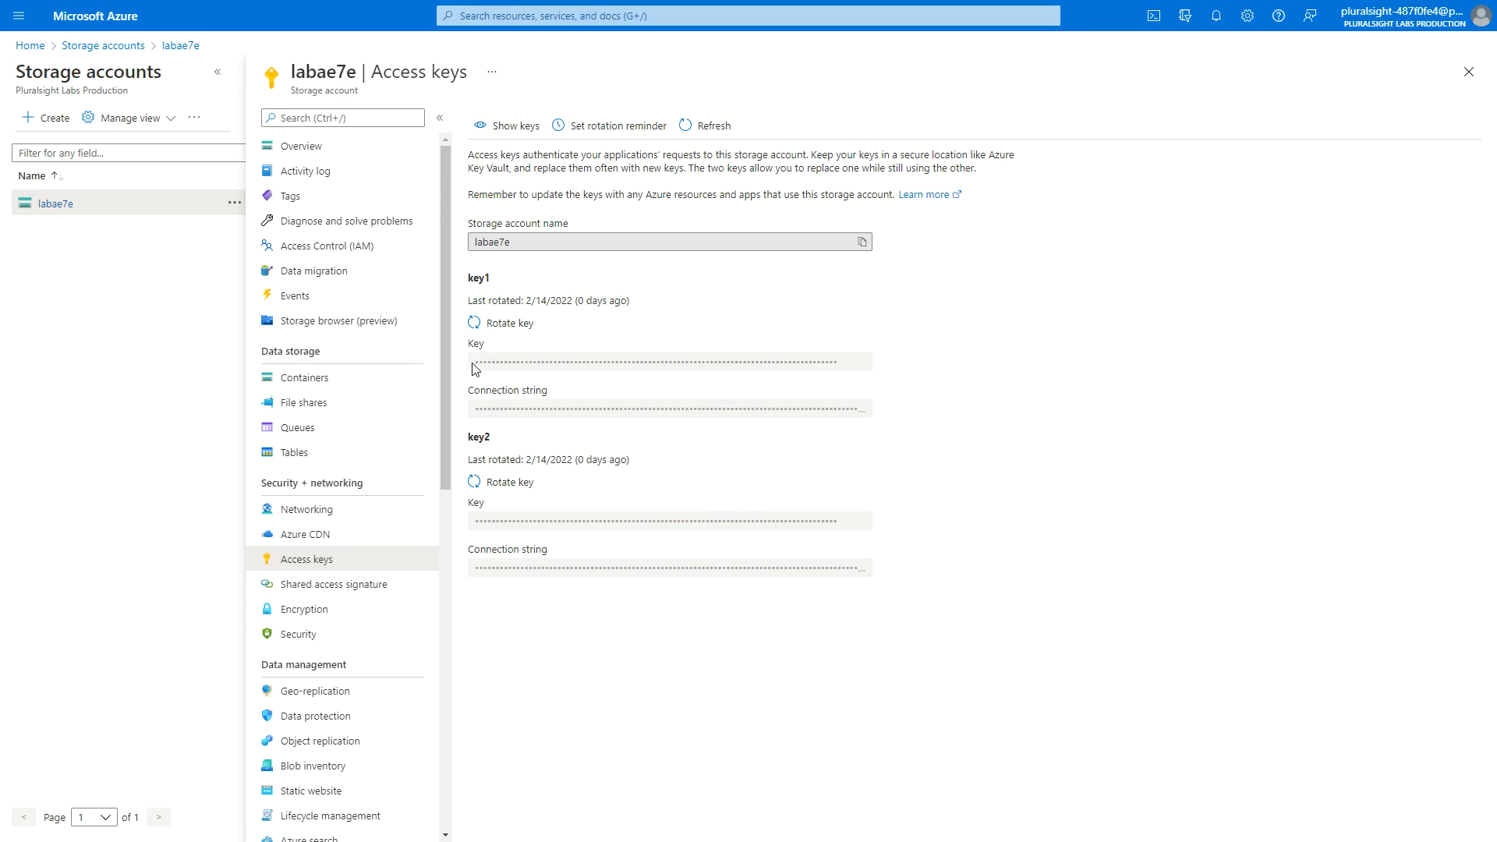
Return to the logic app designer and paste the copied key as the connection's Azure Storage Account Access Key.
mouse_move(483, 2)
left_click(337, 13)
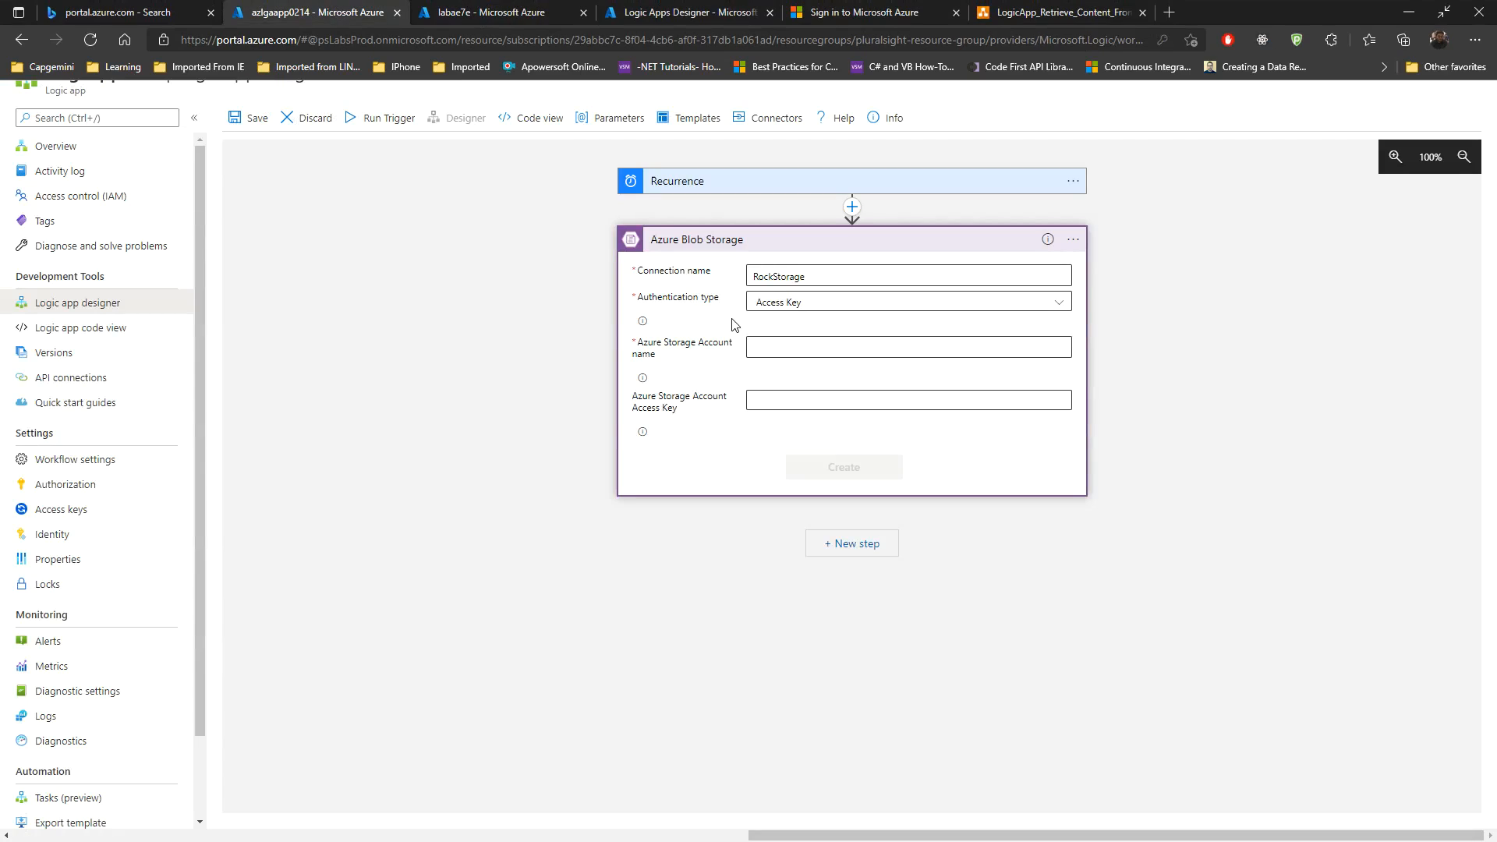
left_click(778, 310)
left_click(785, 328)
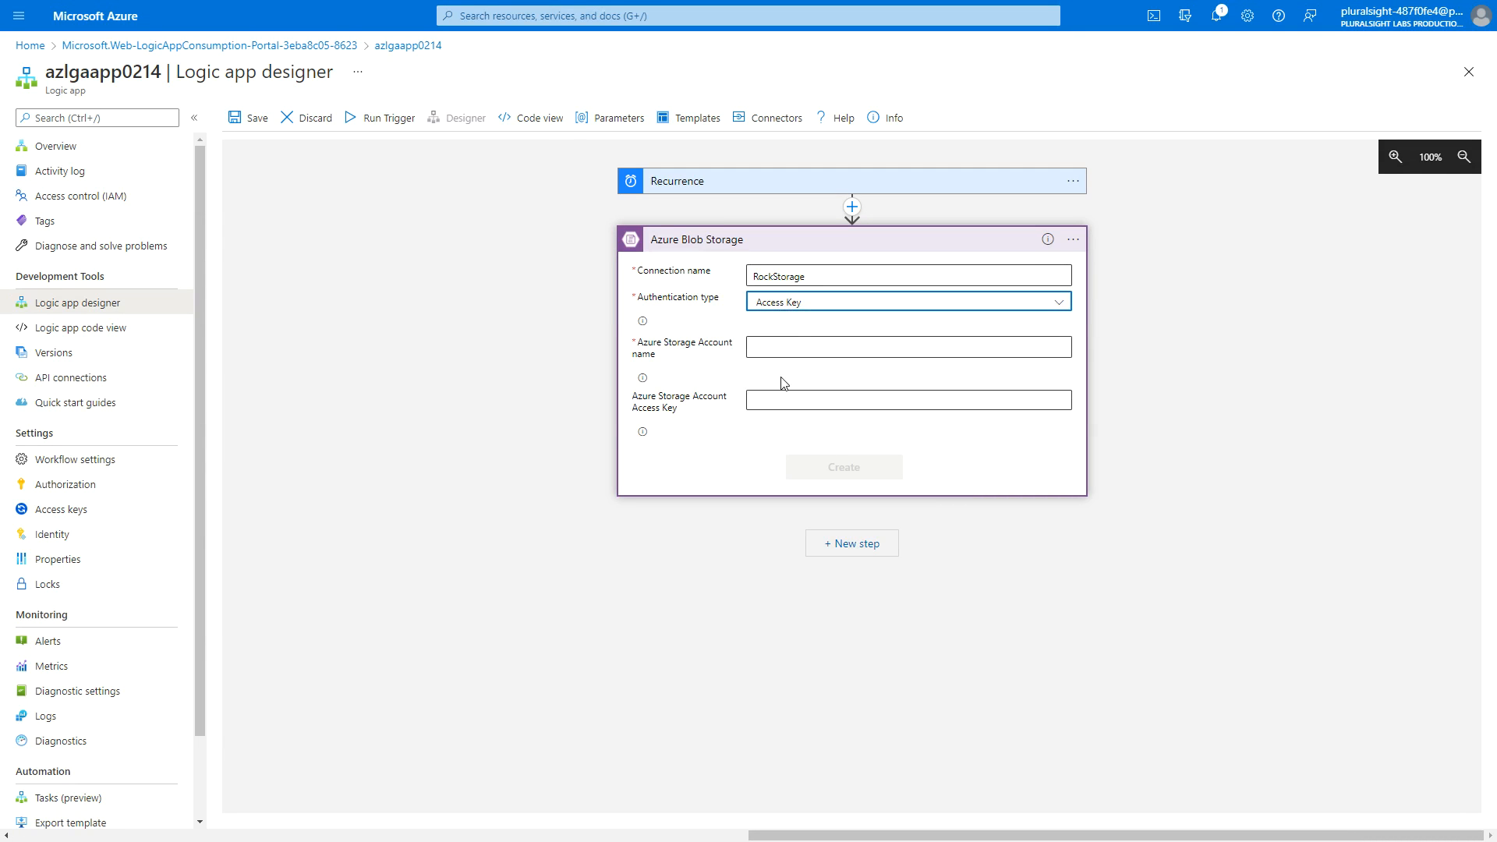
left_click(761, 349)
left_click(769, 401)
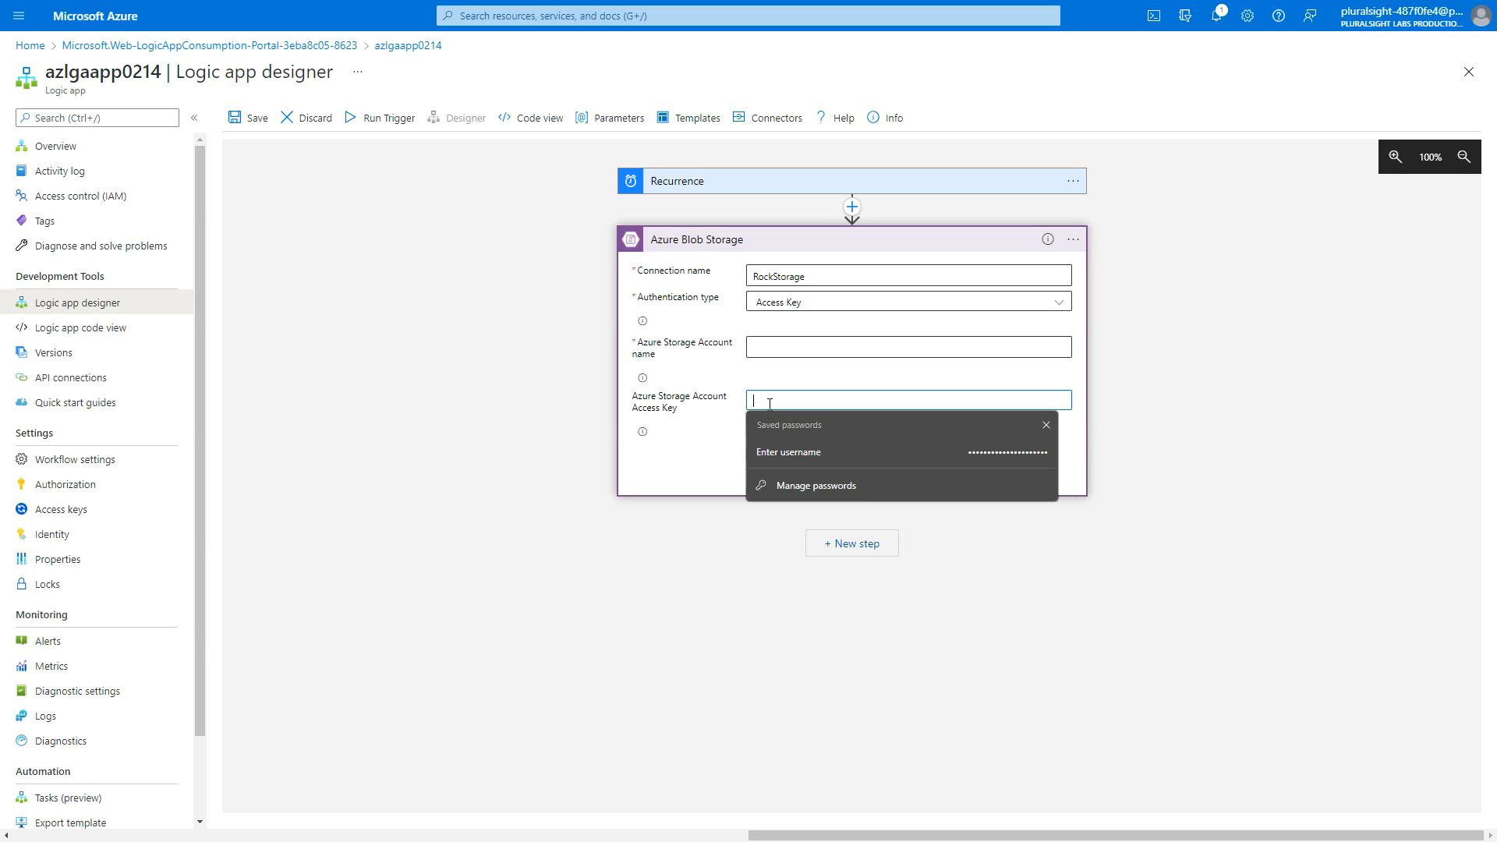
key("ctrl+v")
Copy the storage account name labae7e into the connection's Azure Storage Account name and create the connection.
left_click(771, 347)
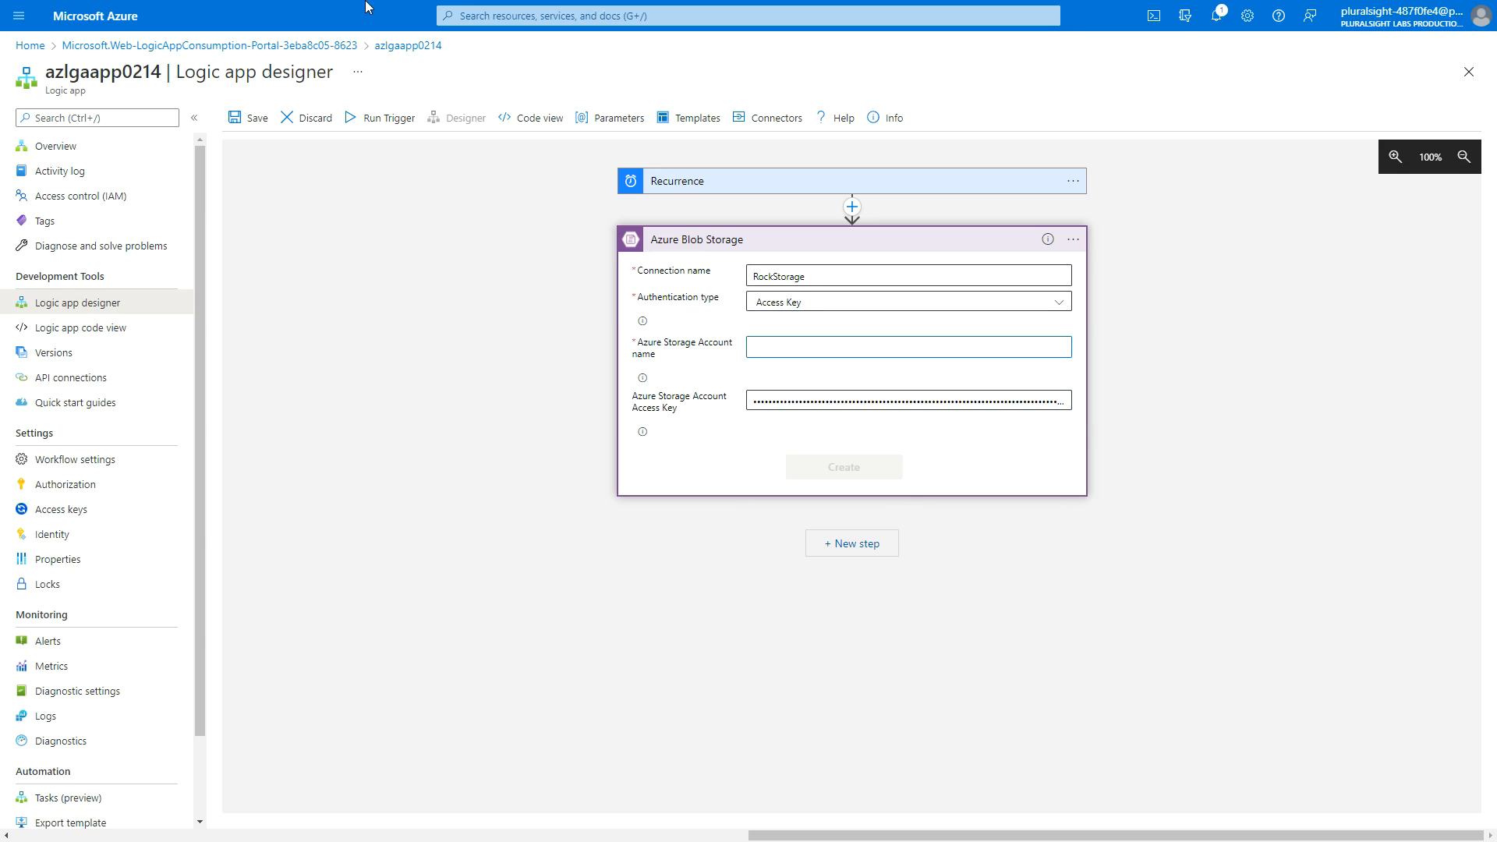
left_click(448, 14)
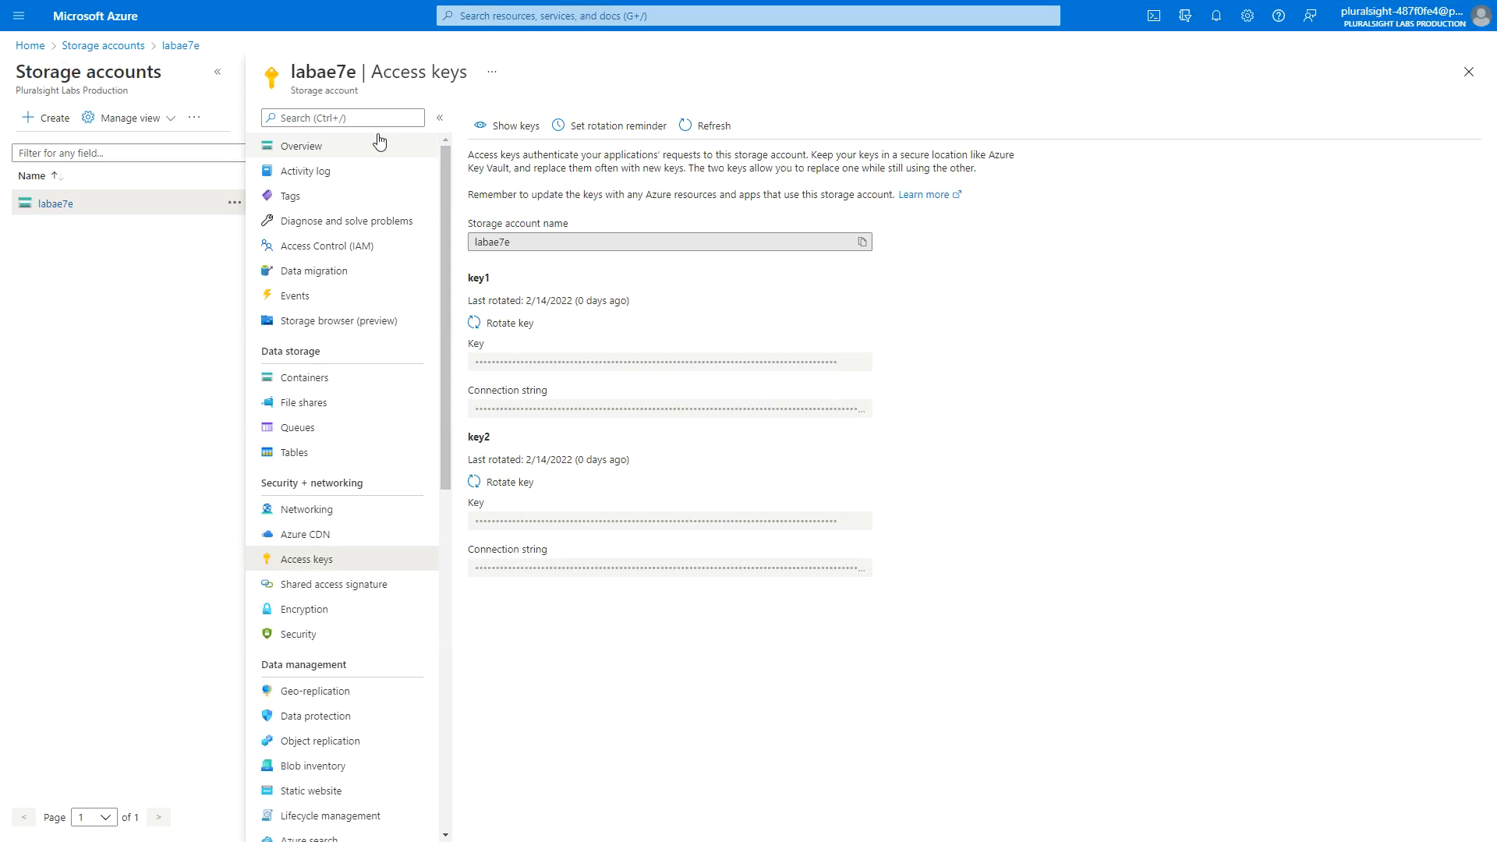
double_click(313, 62)
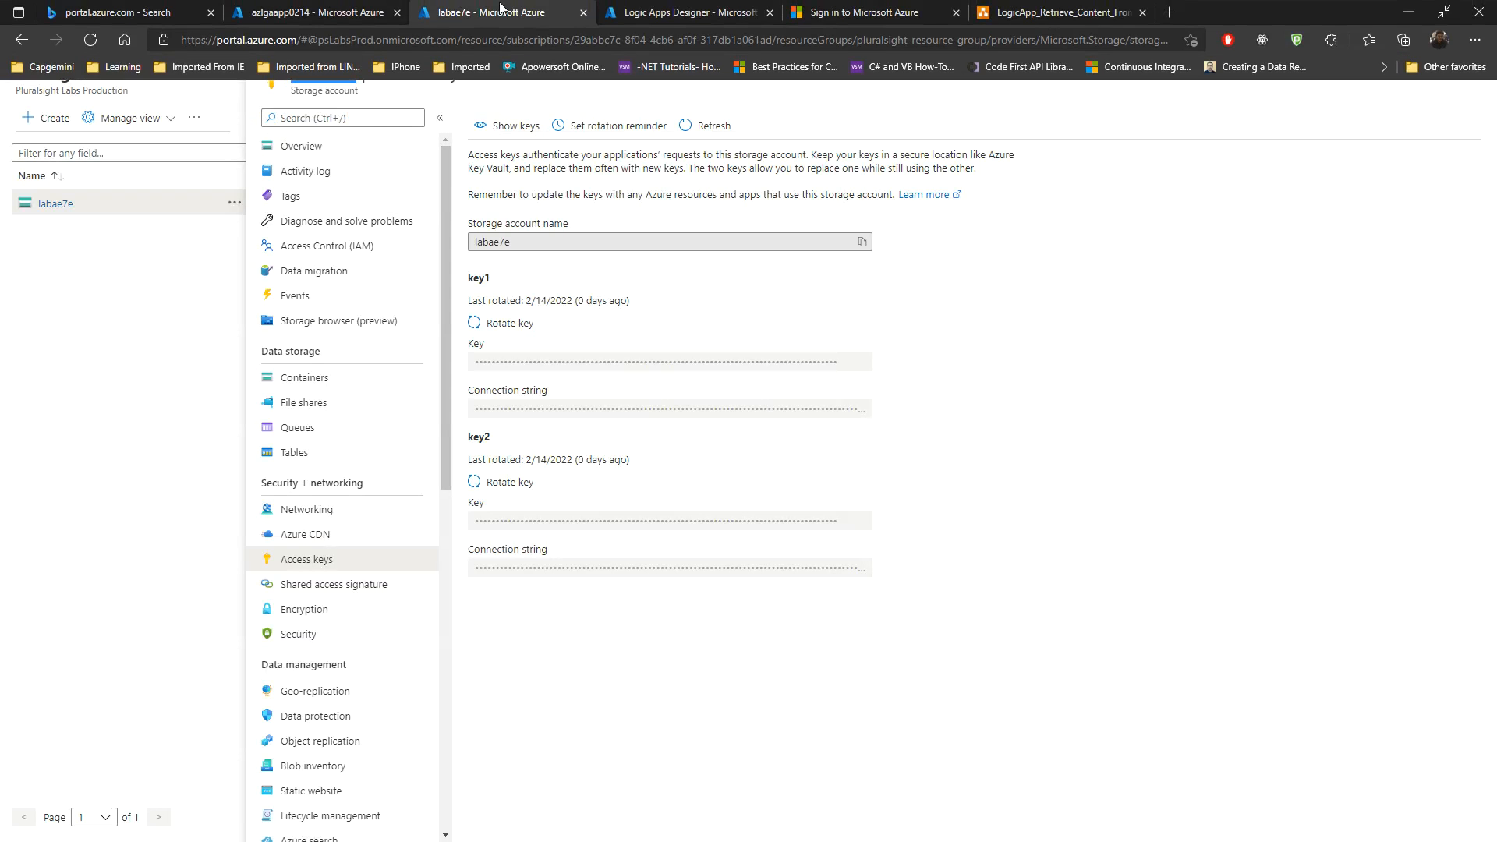
left_click(590, 9)
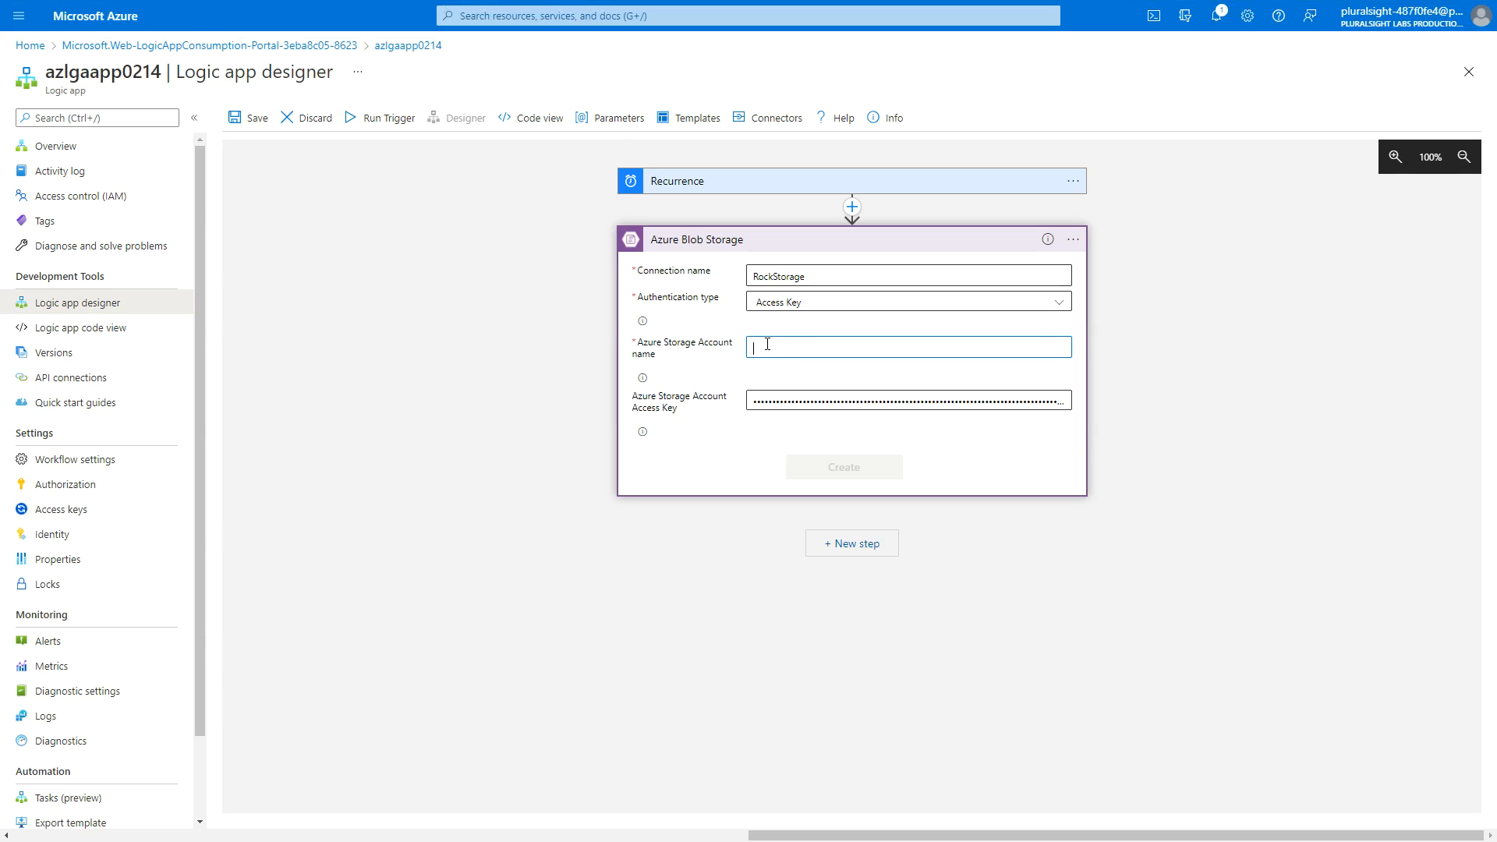
key("ctrl+v")
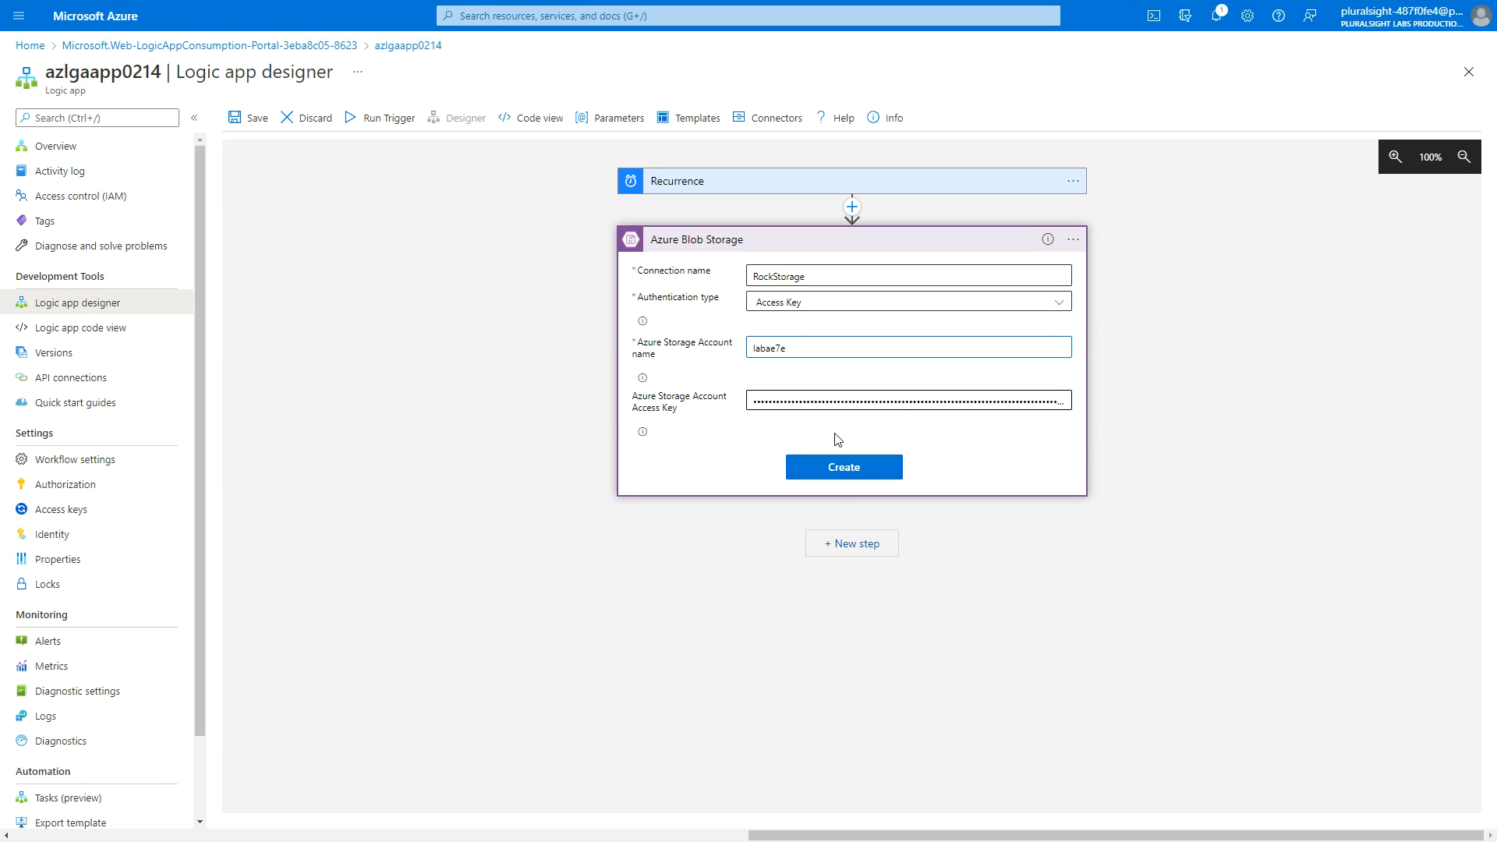
left_click(830, 477)
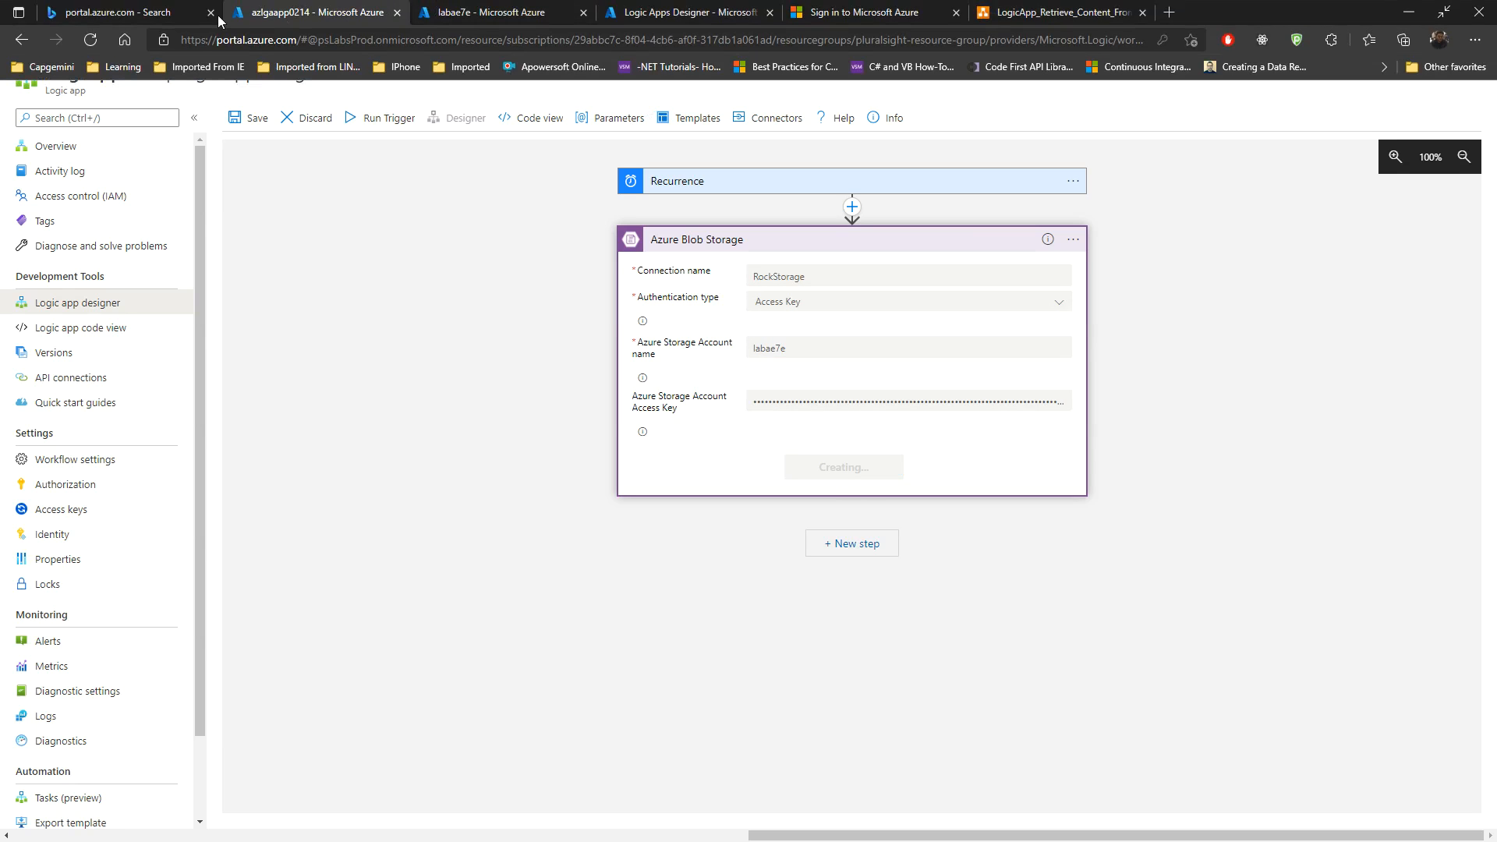
Browse the storage account's blob containers to lab-storage-container and examine the surveyresults.json blob's properties.
left_click(493, 14)
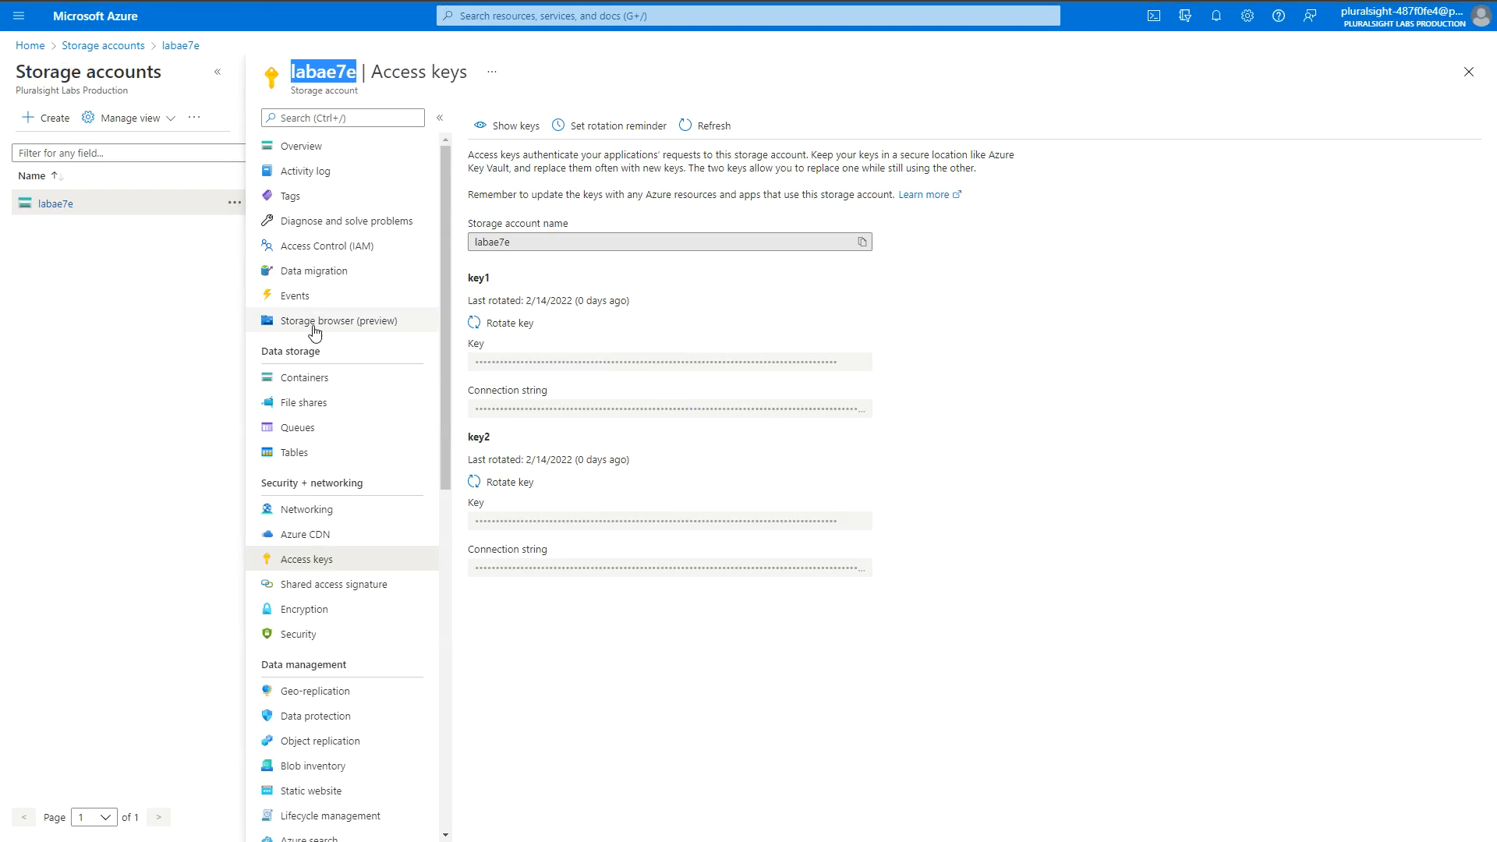
left_click(325, 331)
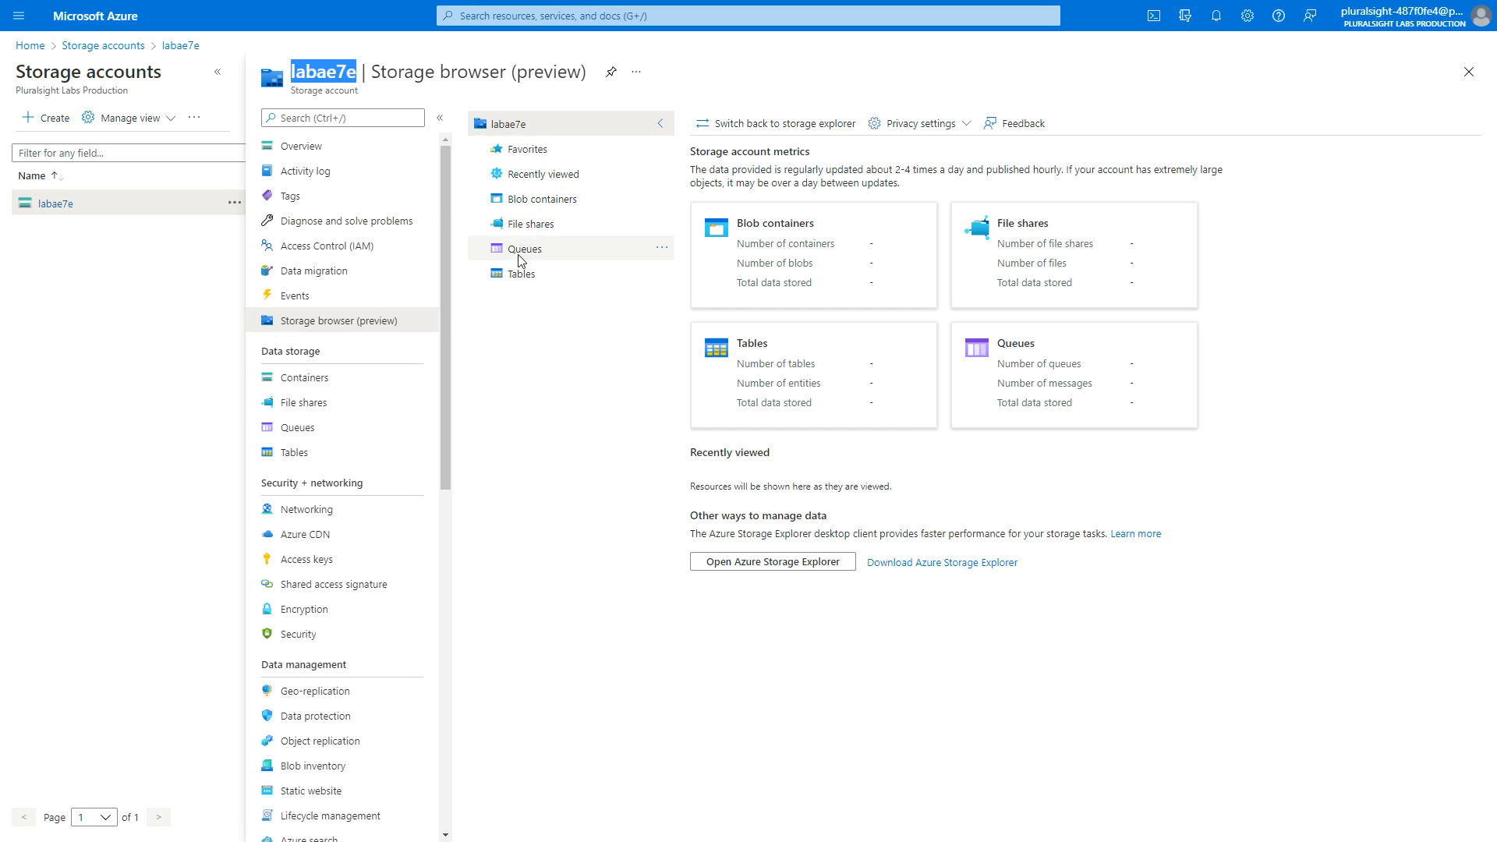
left_click(520, 203)
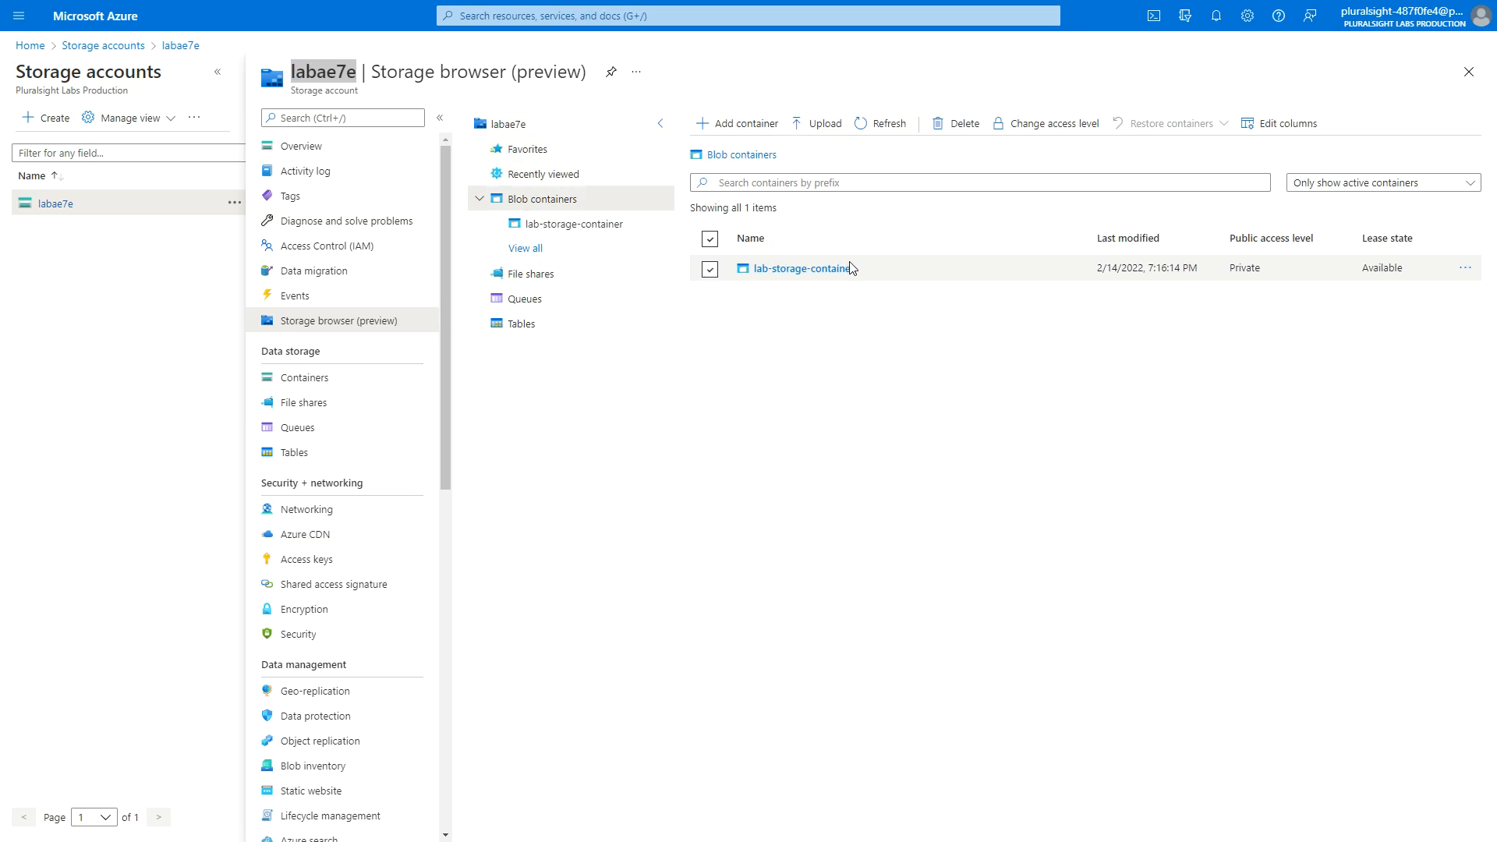
left_click(811, 268)
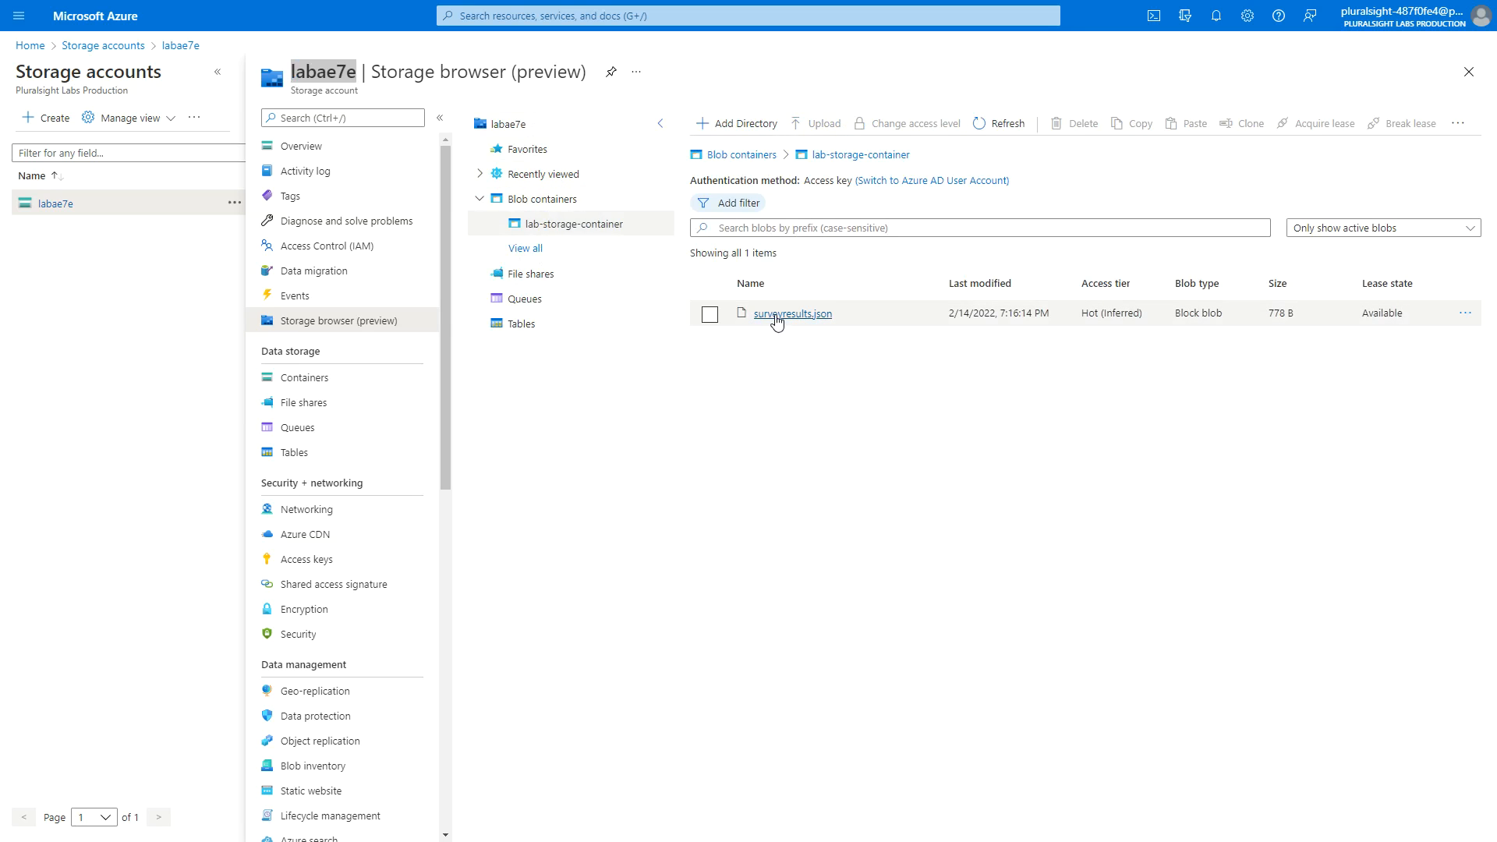
left_click(818, 318)
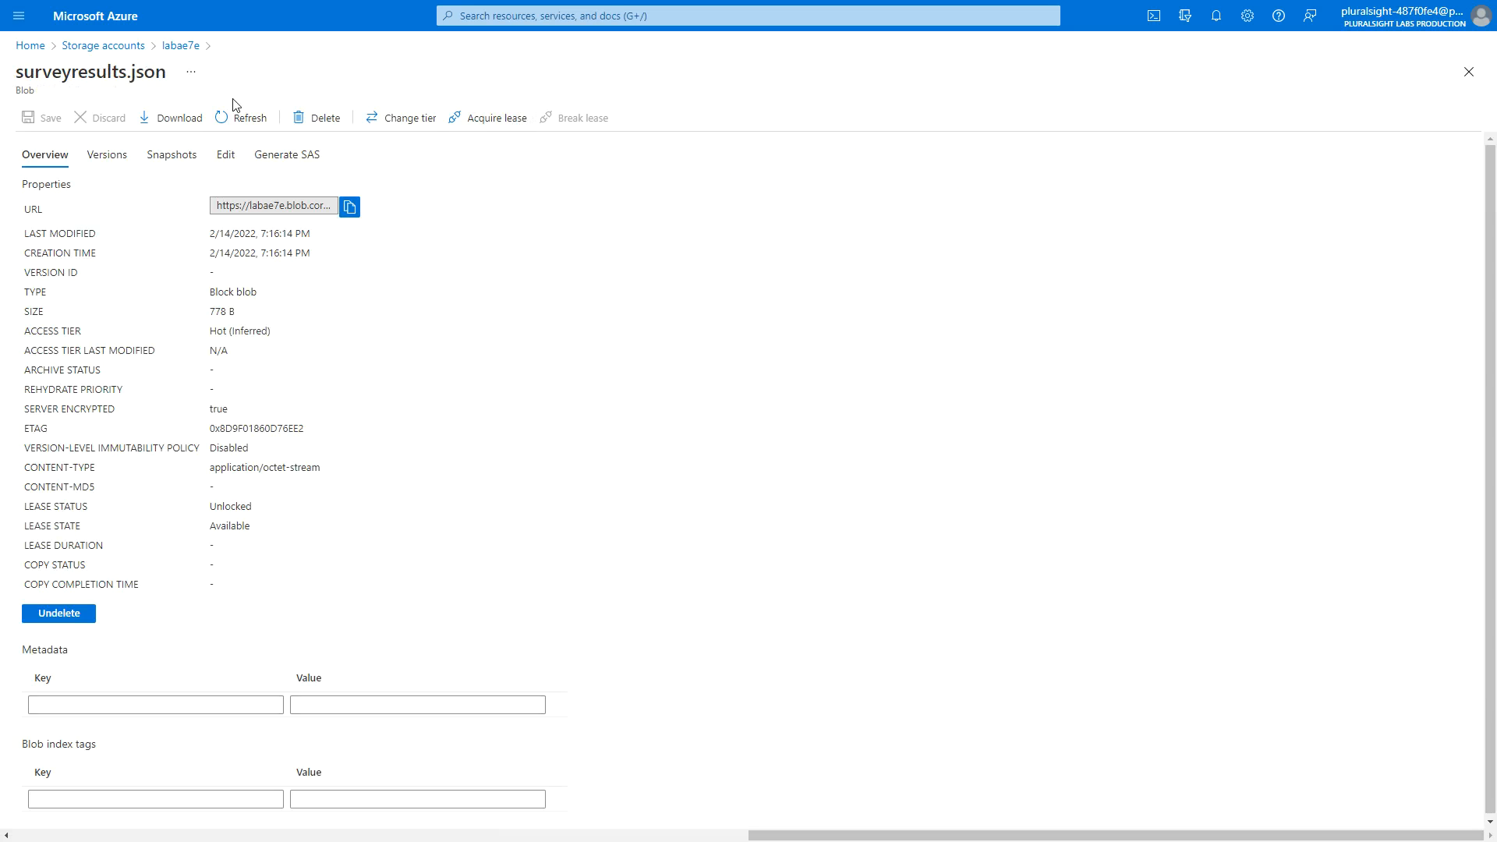
left_click(175, 47)
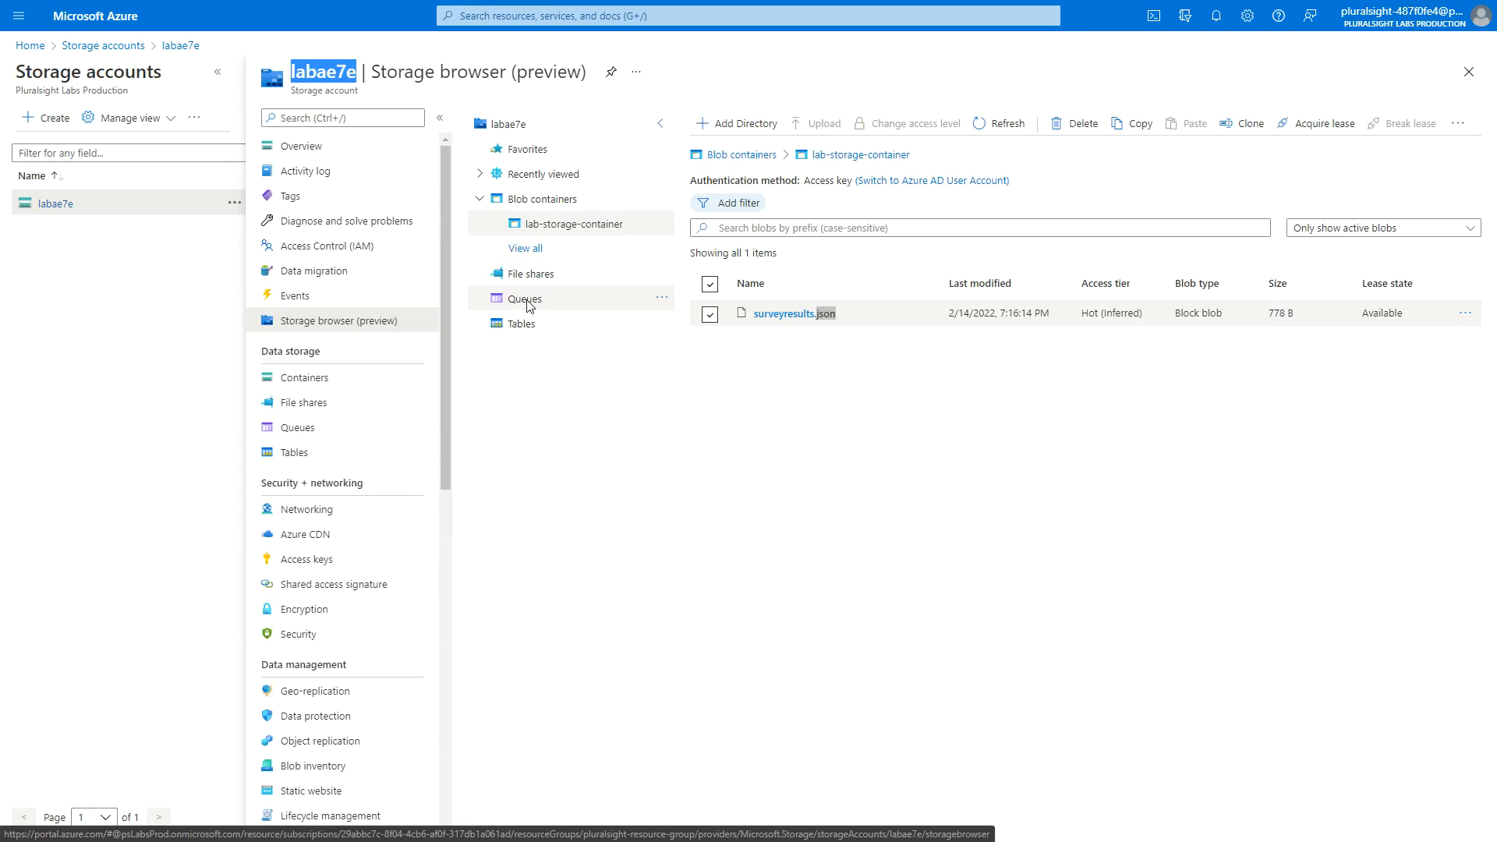
left_click(763, 318)
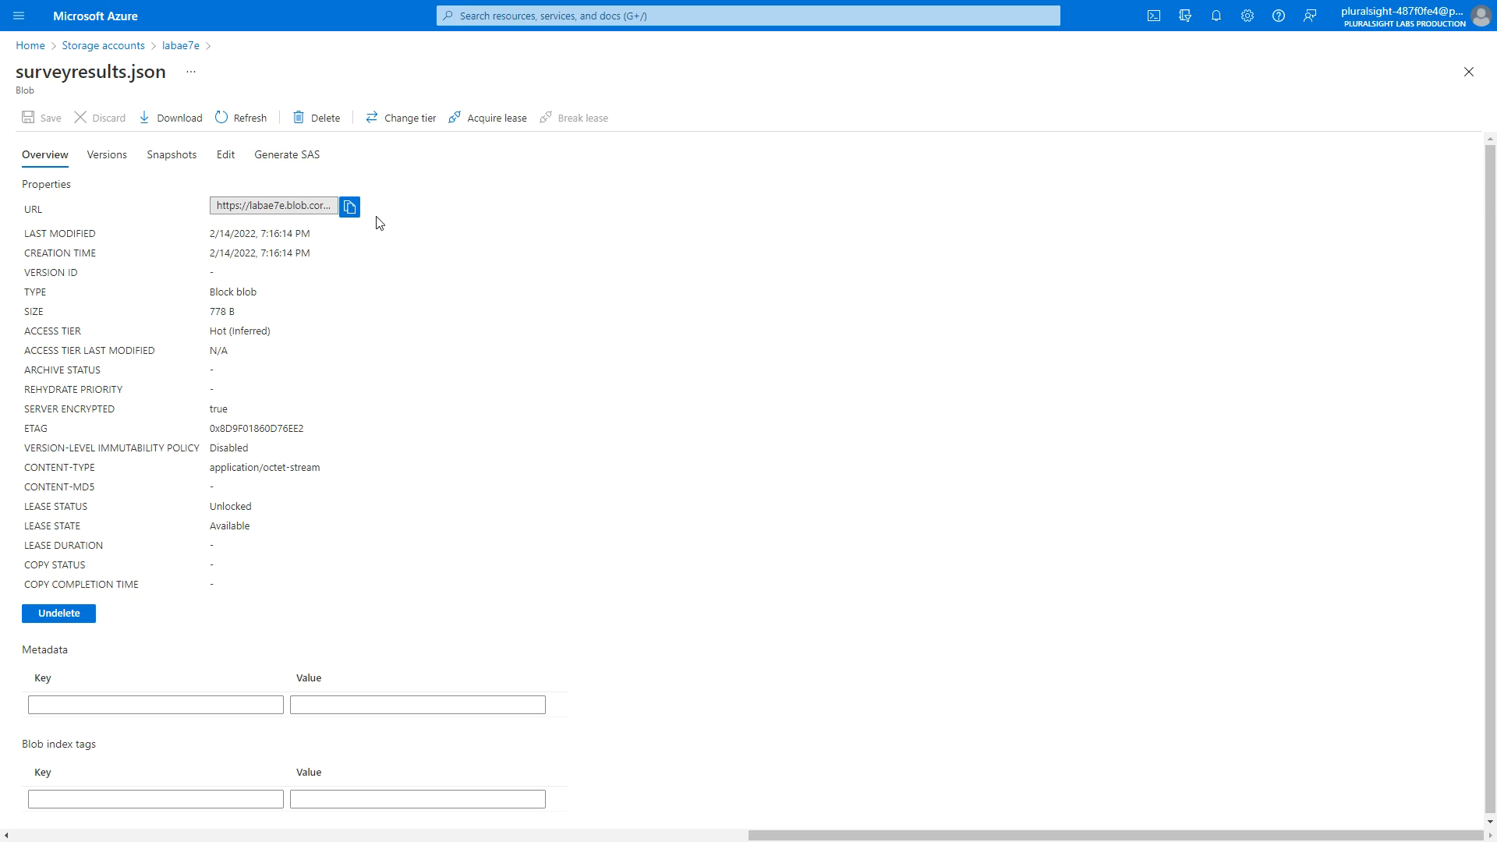
Copy the surveyresults.json blob's URL, then switch to Visual Studio Code and examine the product and service records in the file.
left_click(349, 209)
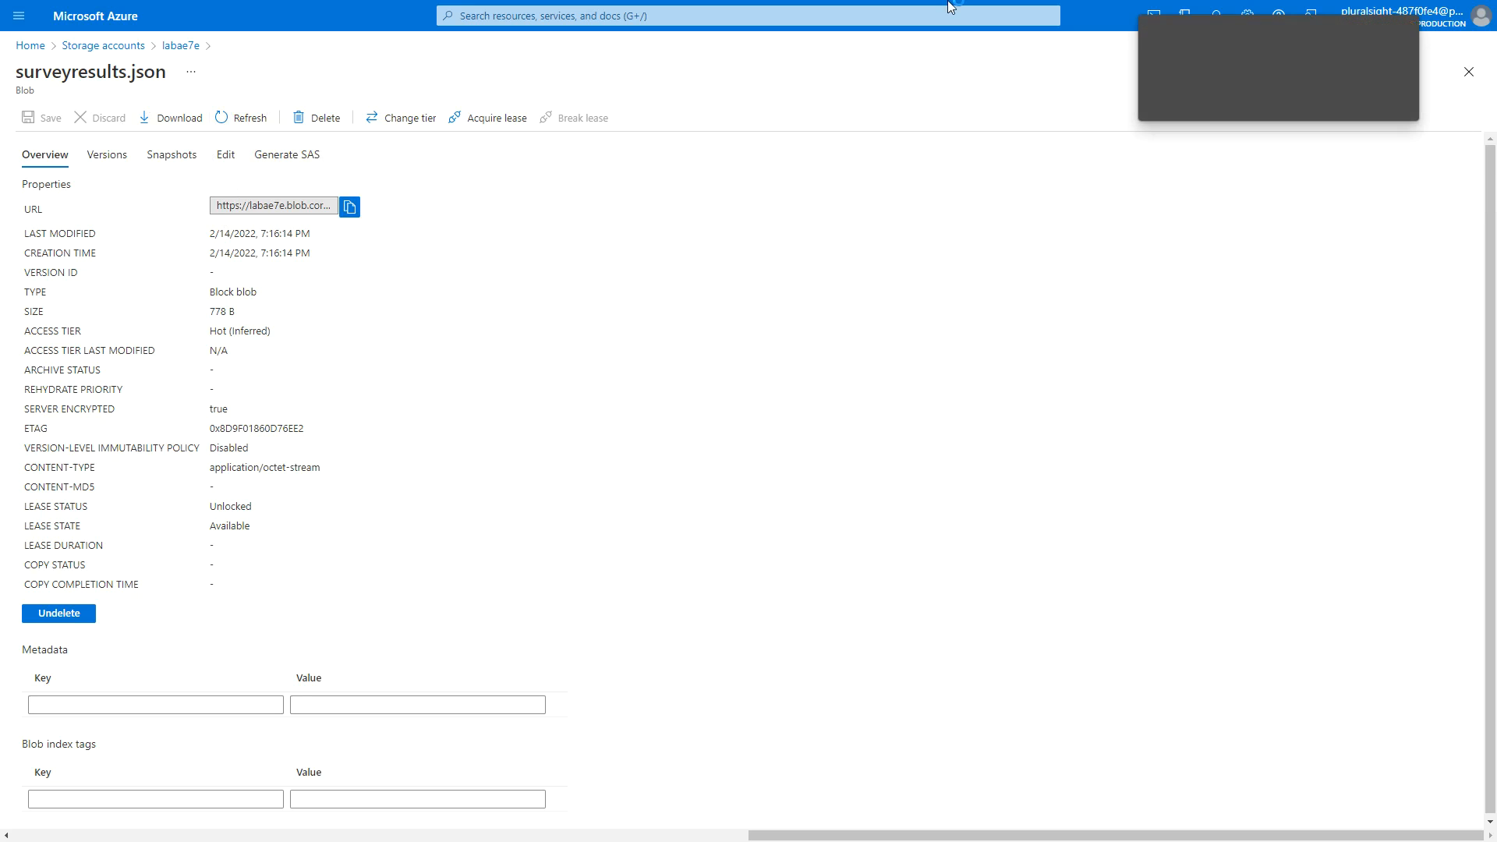
left_click(1187, 113)
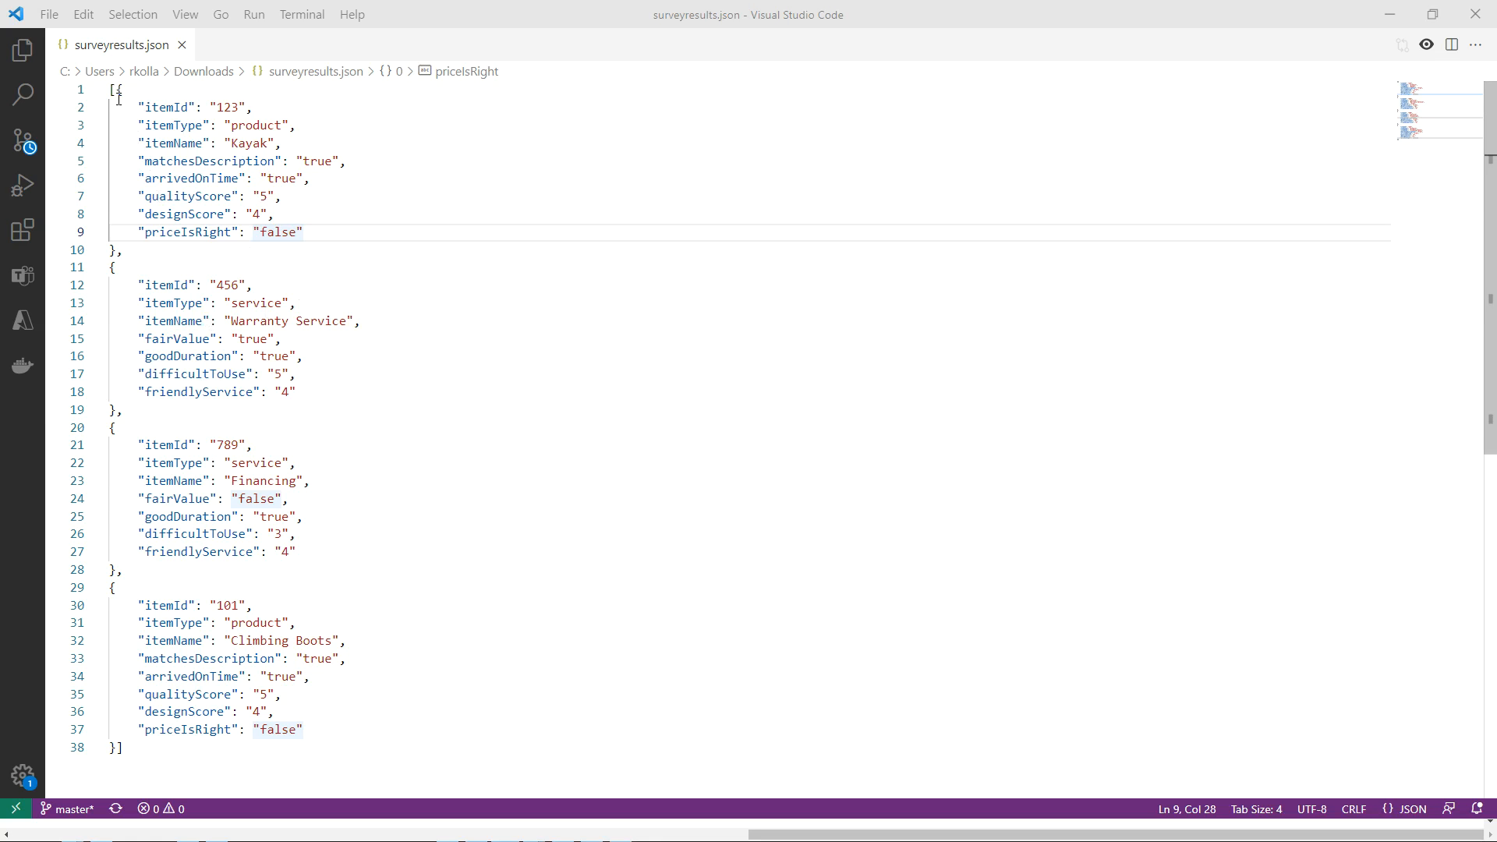
left_click_drag(117, 253, 213, 711)
left_click(281, 481)
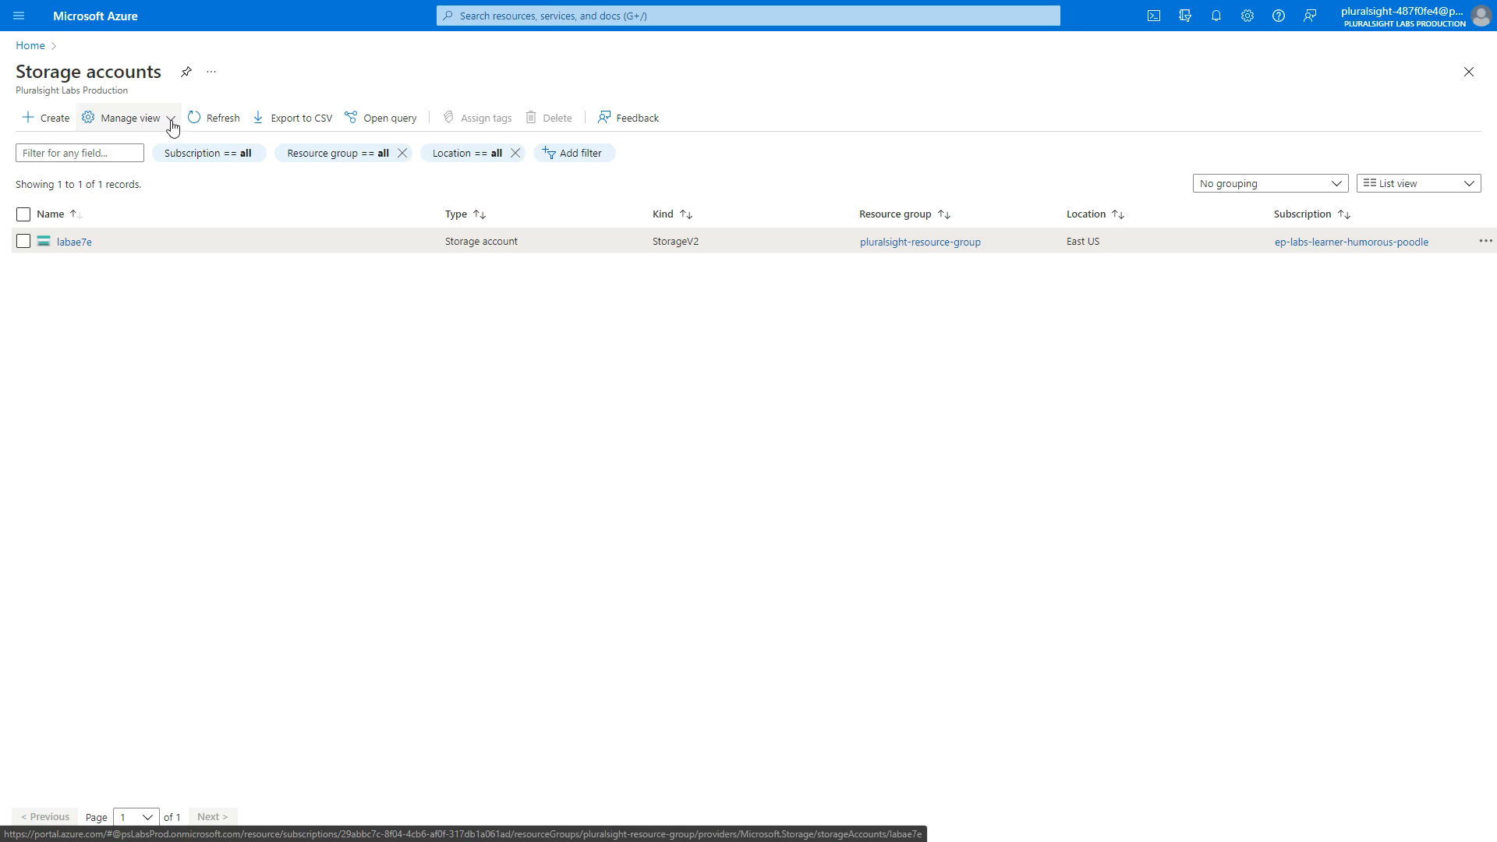
Browse the labae7e storage account's tables and examine the entities in ProductResults and ServiceResults.
left_click(66, 242)
left_click(316, 295)
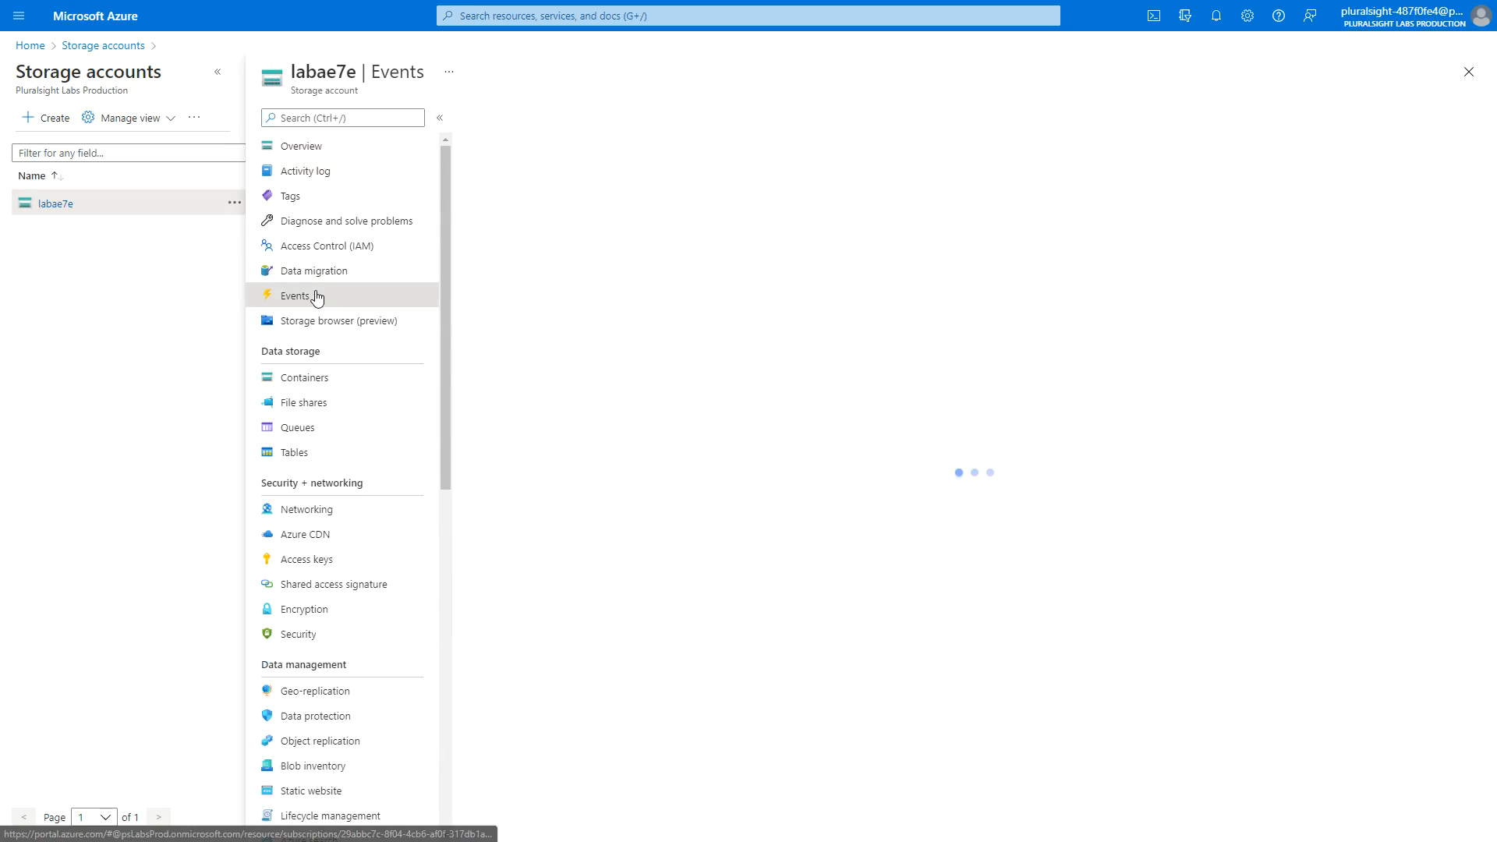
left_click(320, 320)
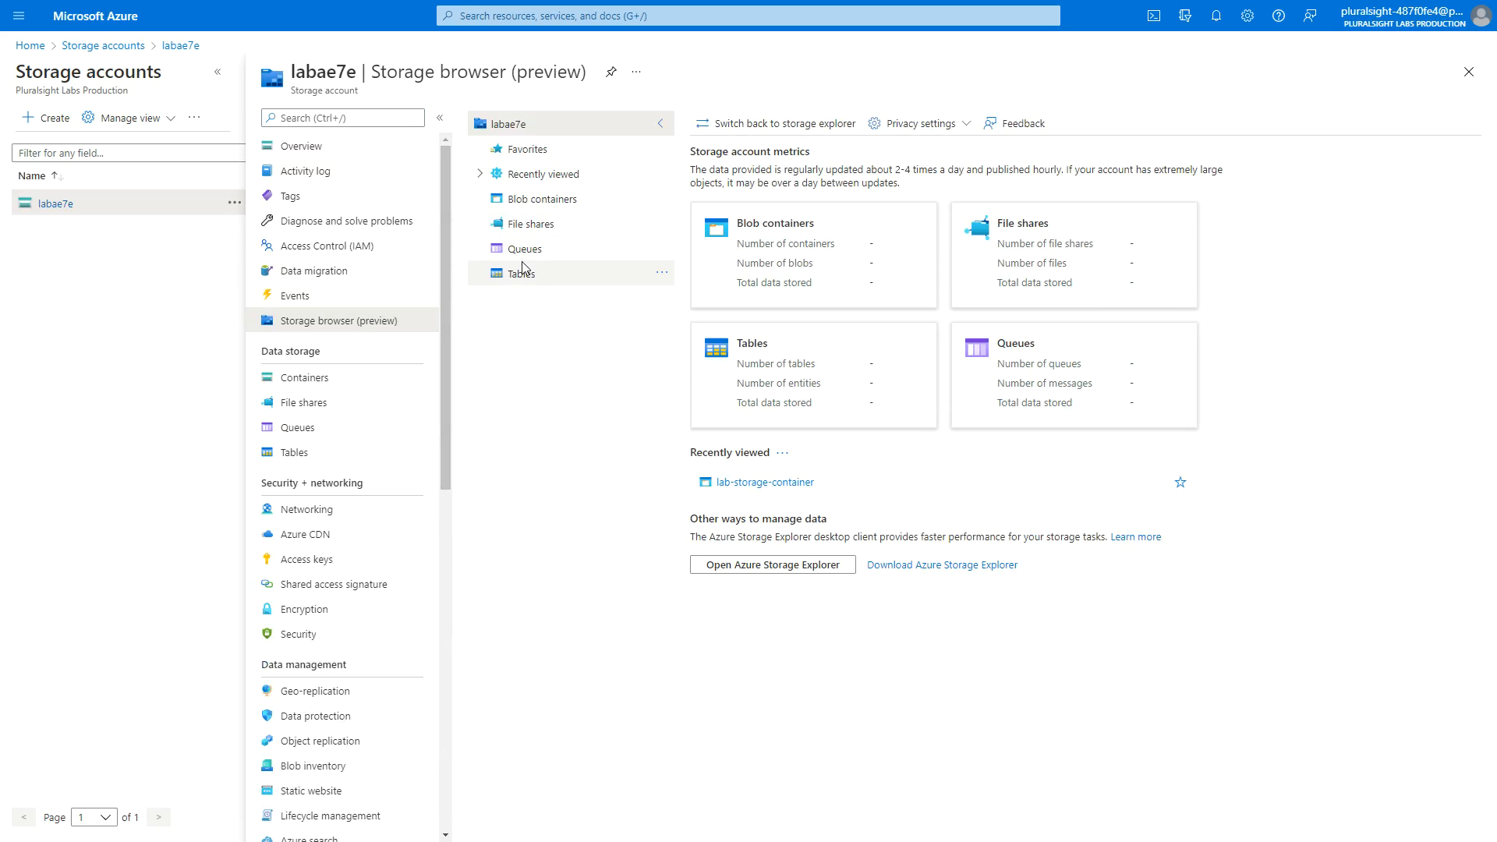
left_click(519, 279)
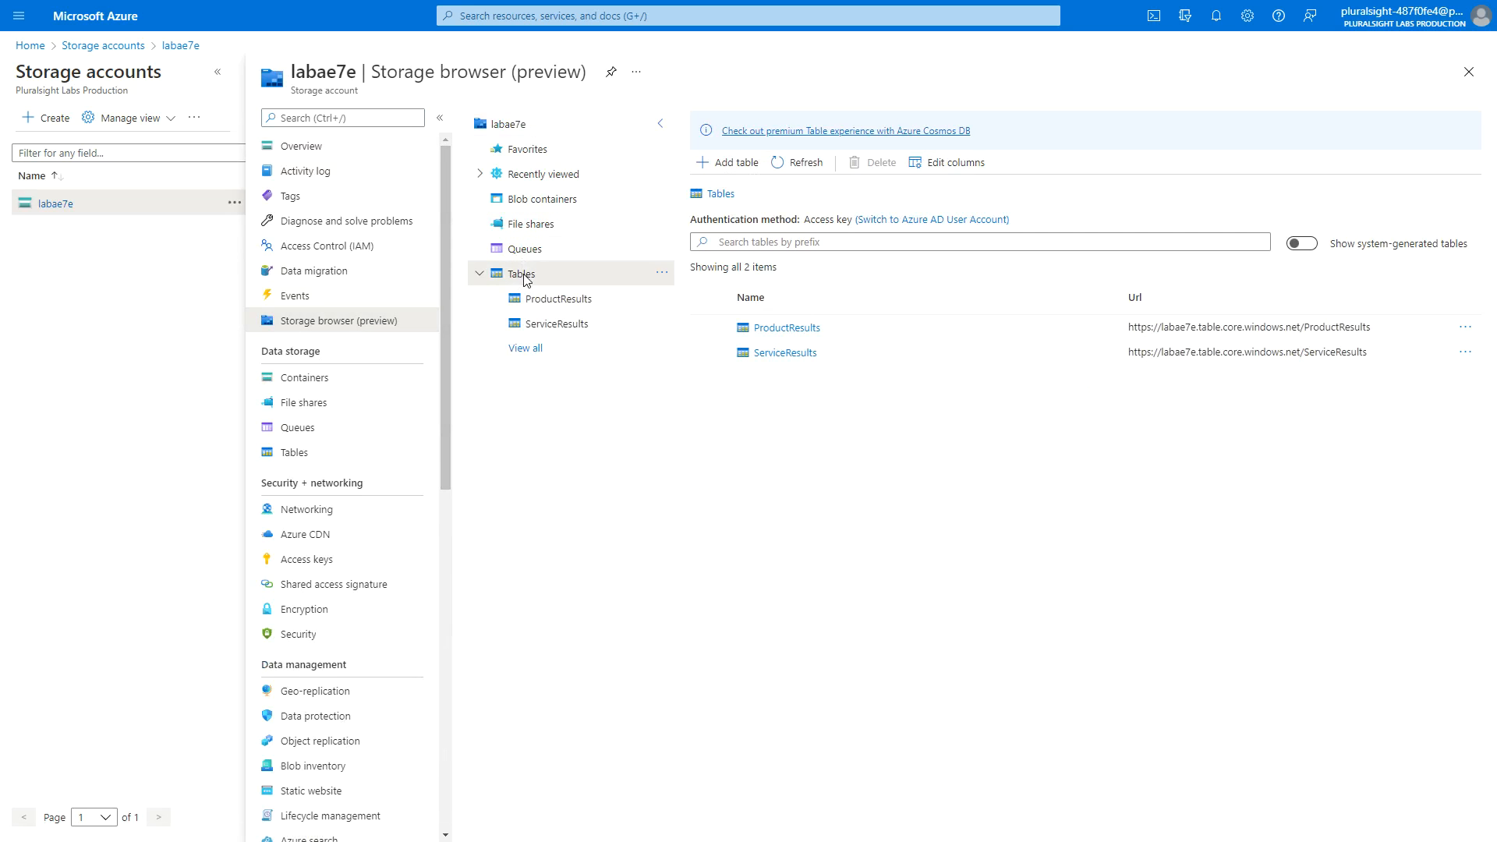
left_click(787, 328)
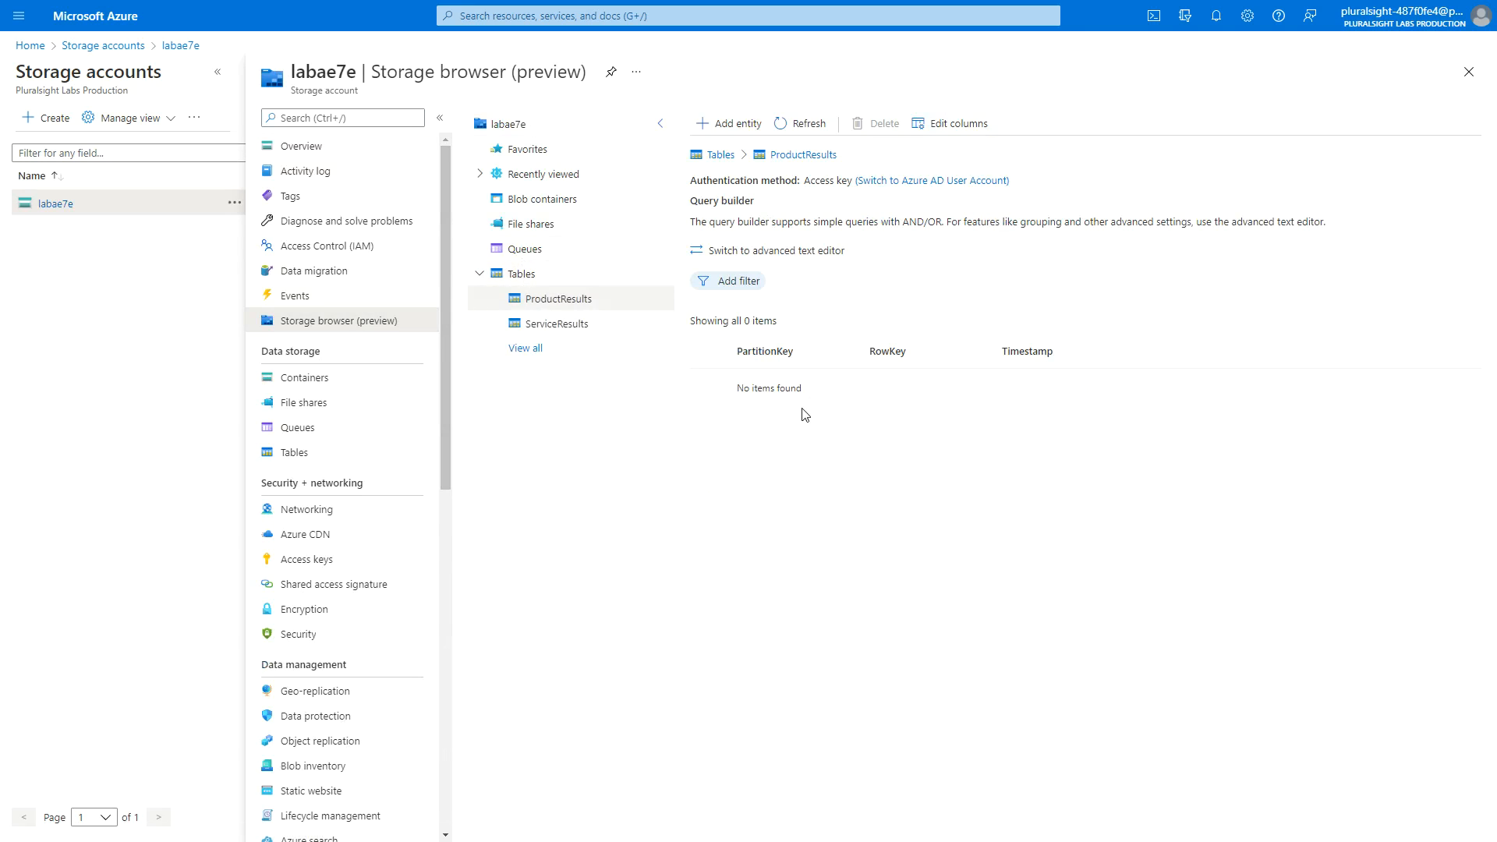
left_click(552, 324)
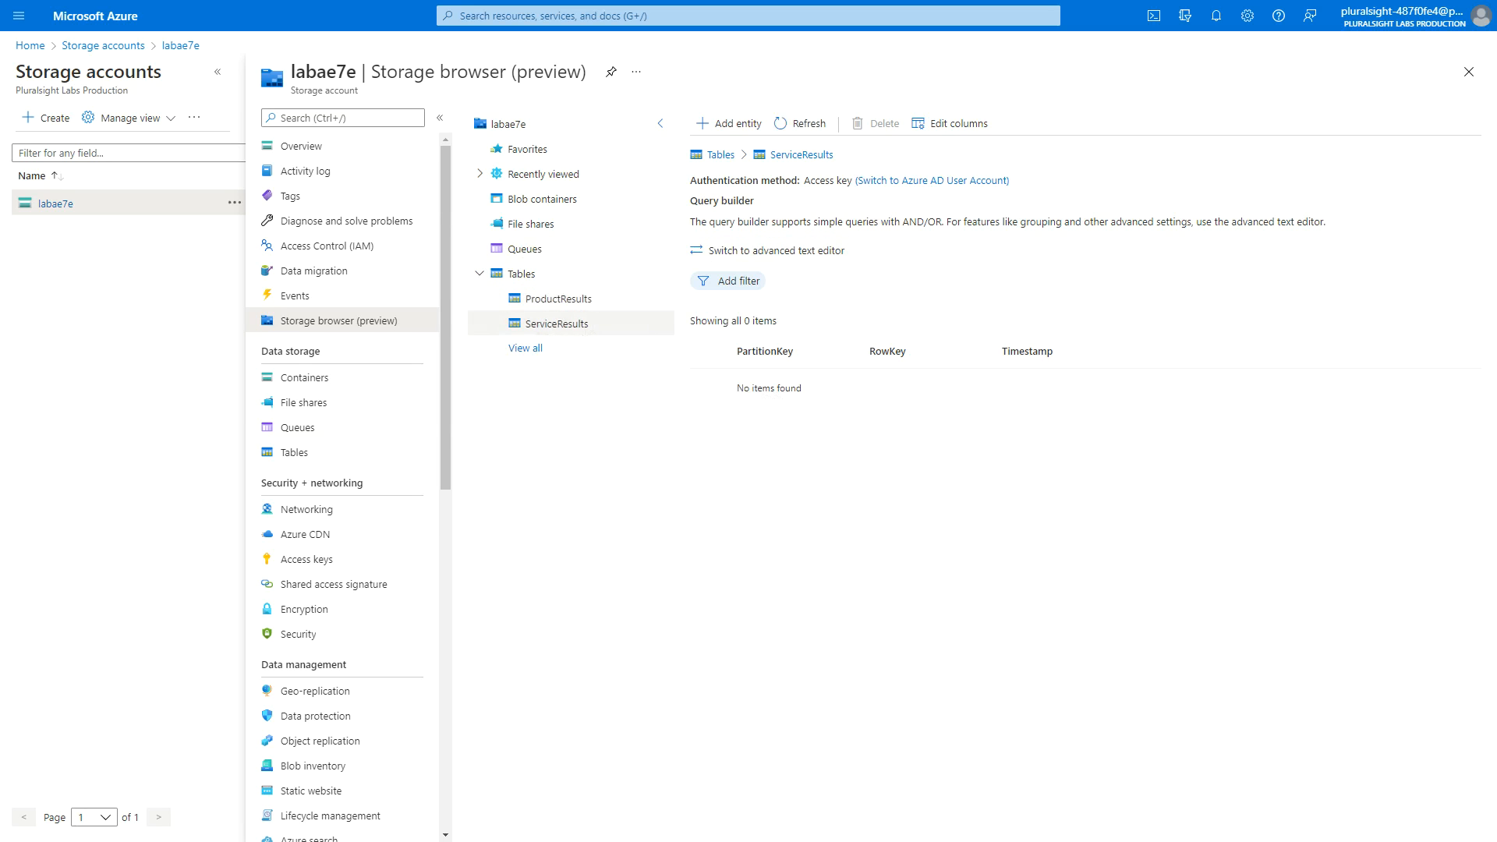
Return to the logic app designer and set the Get blob content action's storage account name to "Use connection settings (labae7e)".
key("alt+Tab")
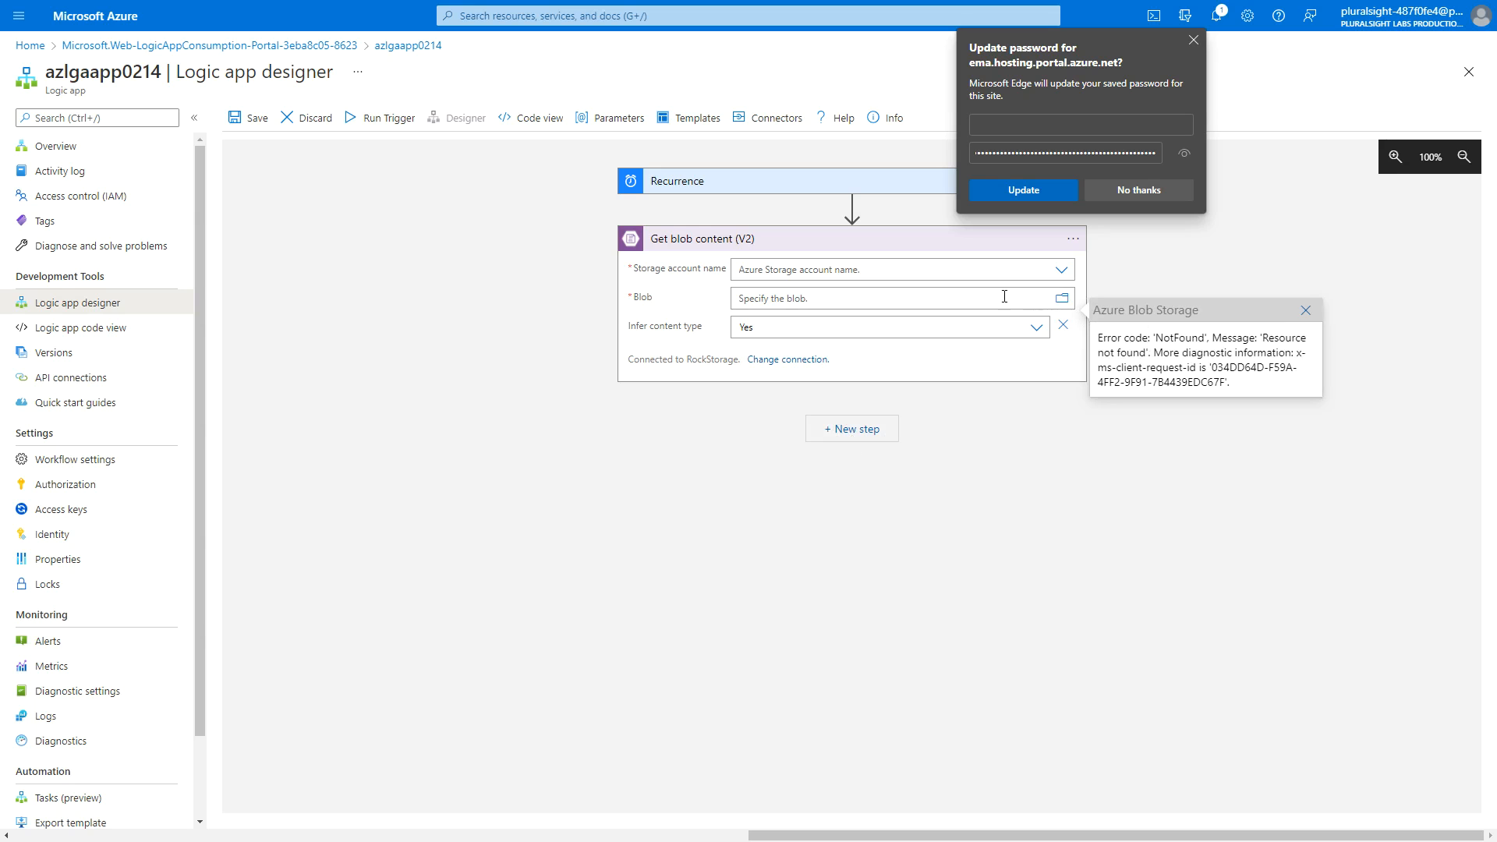
left_click(938, 299)
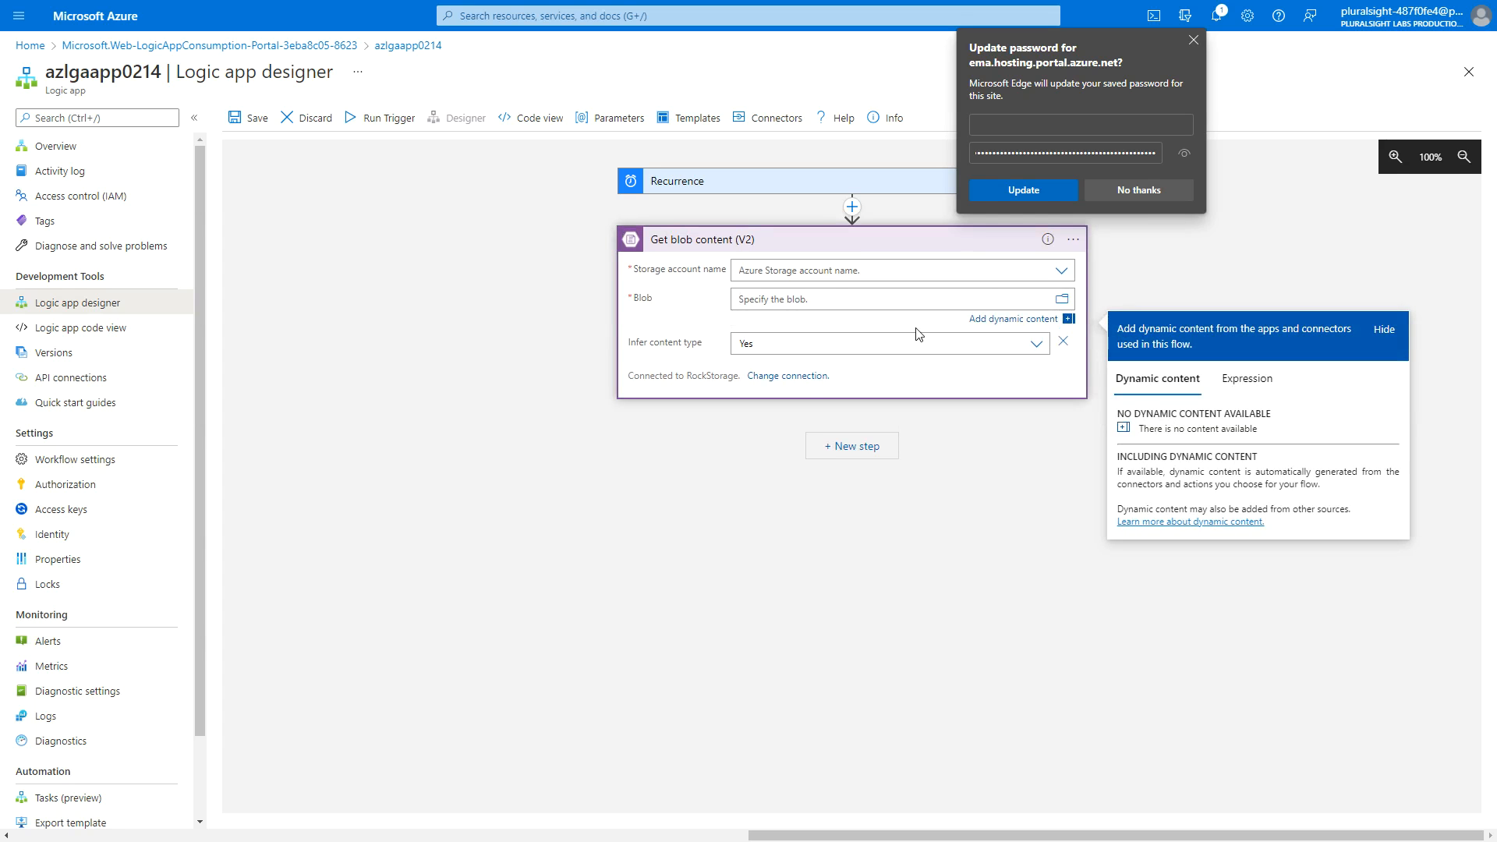
left_click(1062, 299)
left_click(1062, 300)
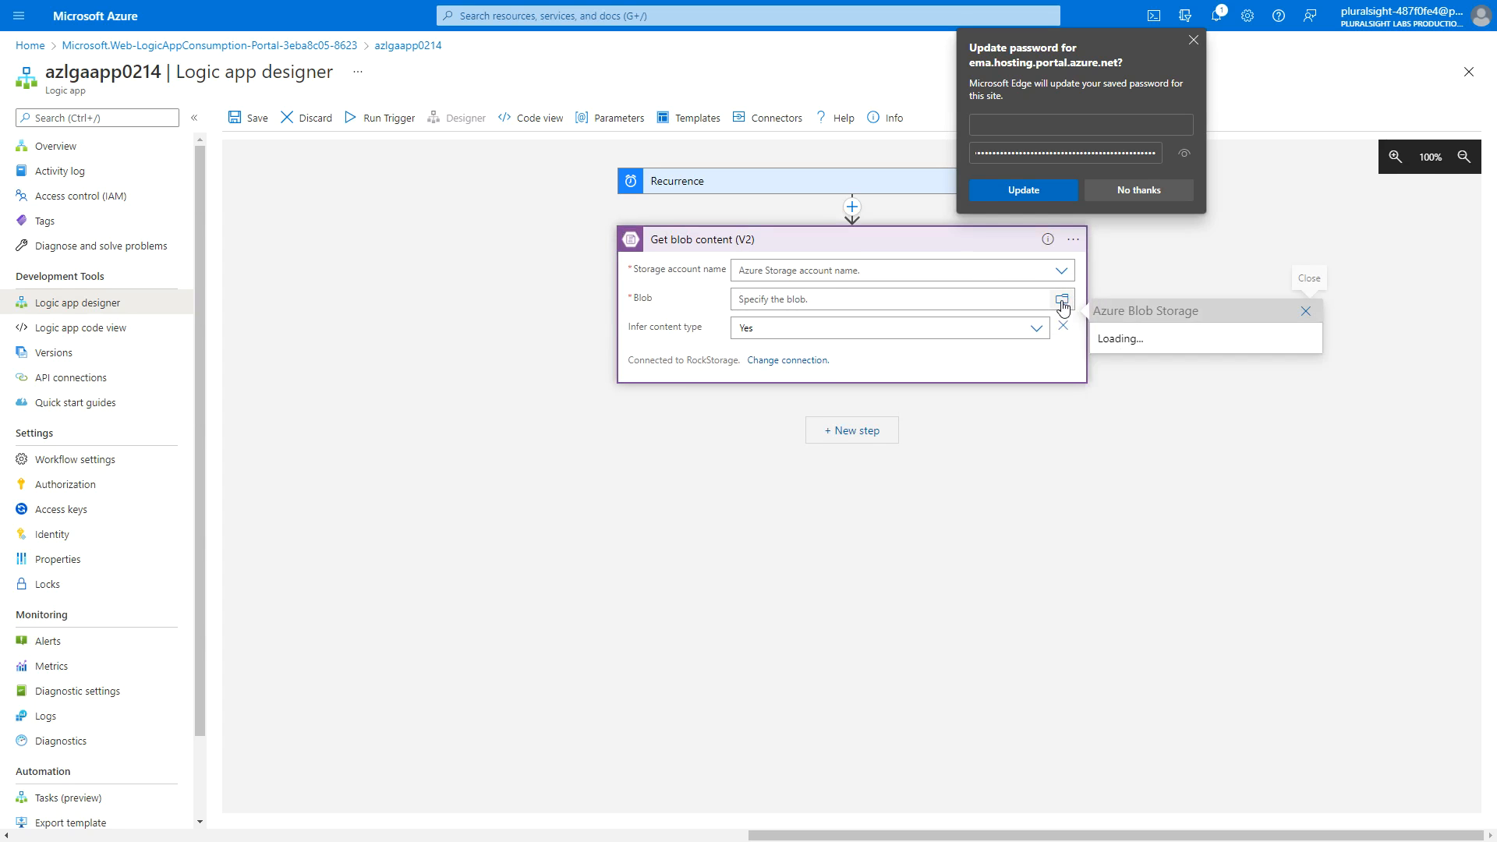
left_click(1058, 270)
left_click(1060, 271)
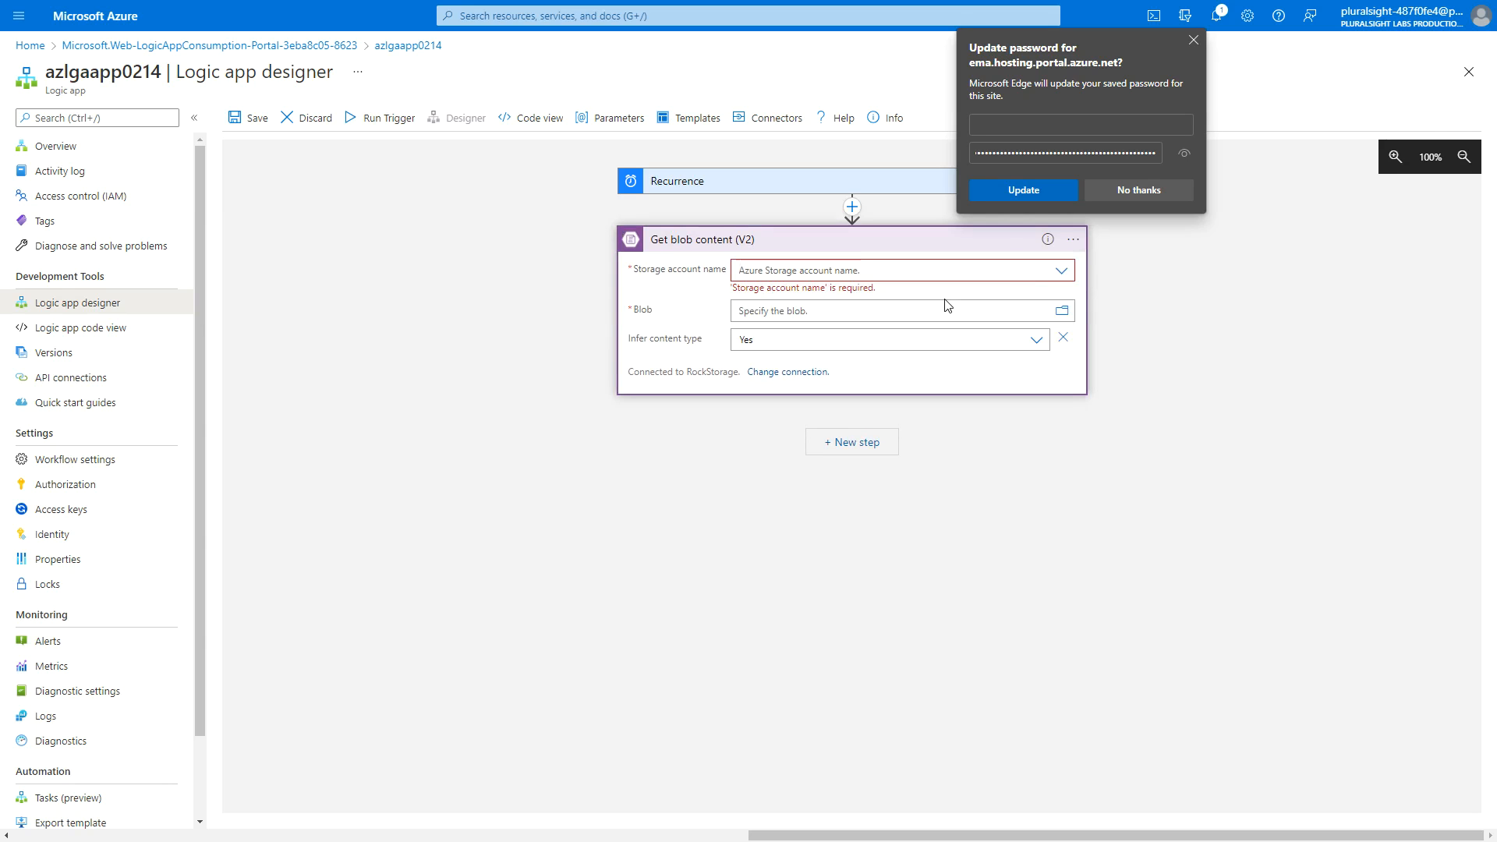
left_click(1063, 272)
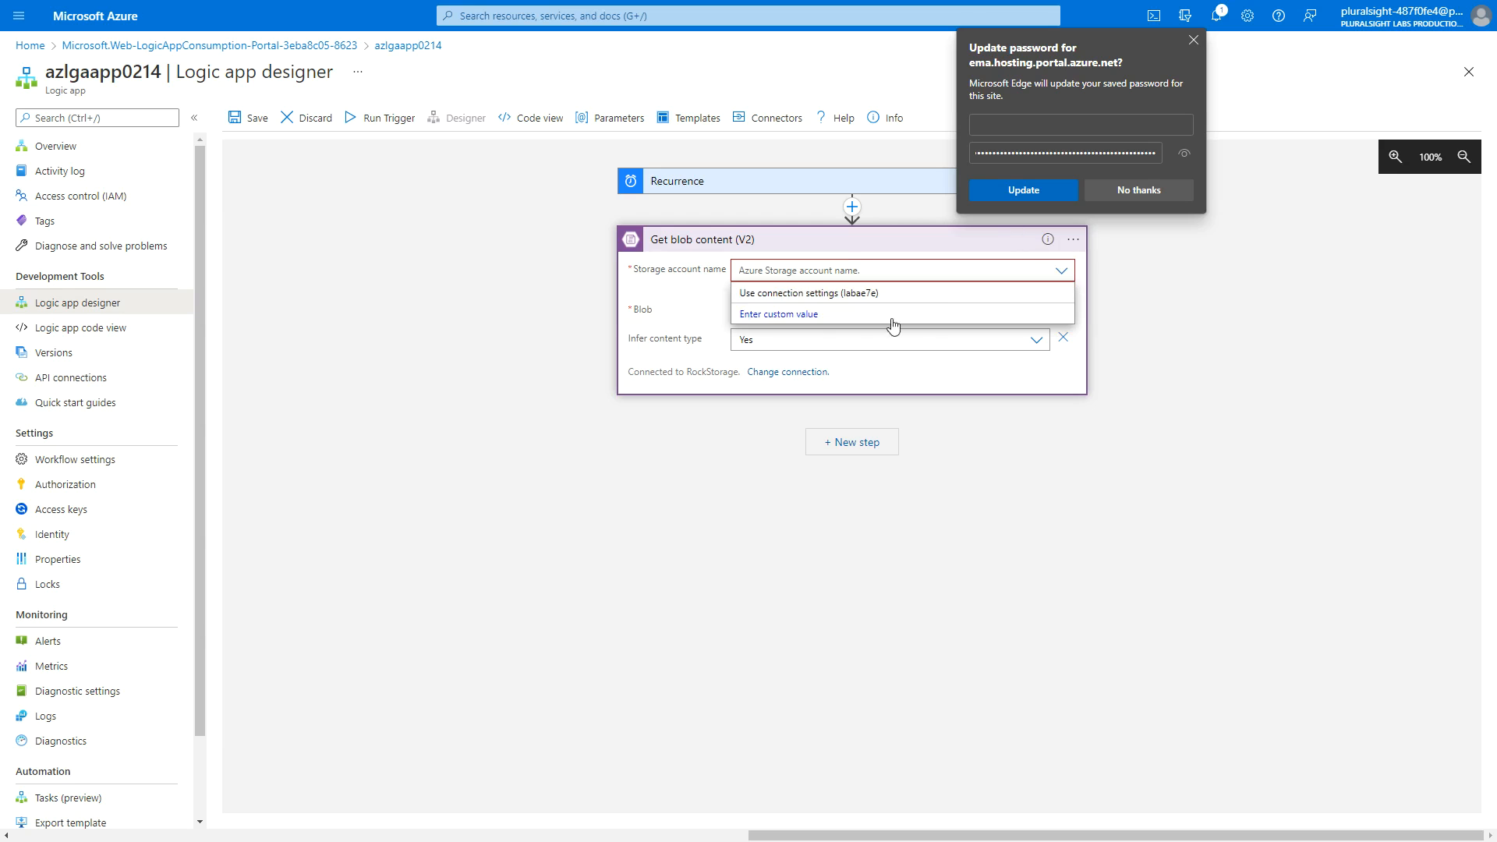
left_click(803, 294)
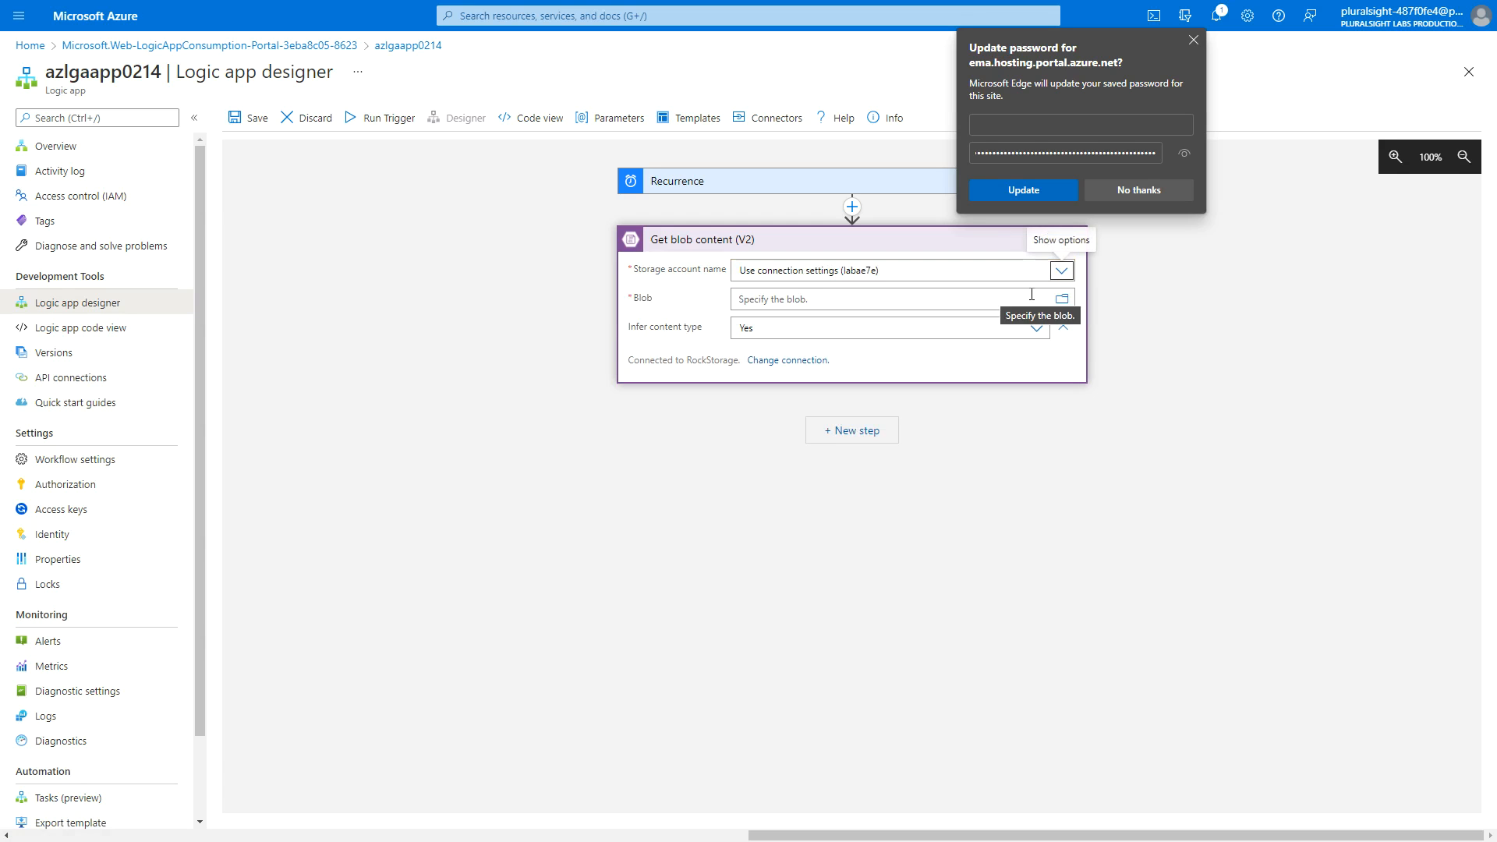
Choose surveyresults.json in lab-storage-container as the blob for the Get blob content action.
left_click(1068, 303)
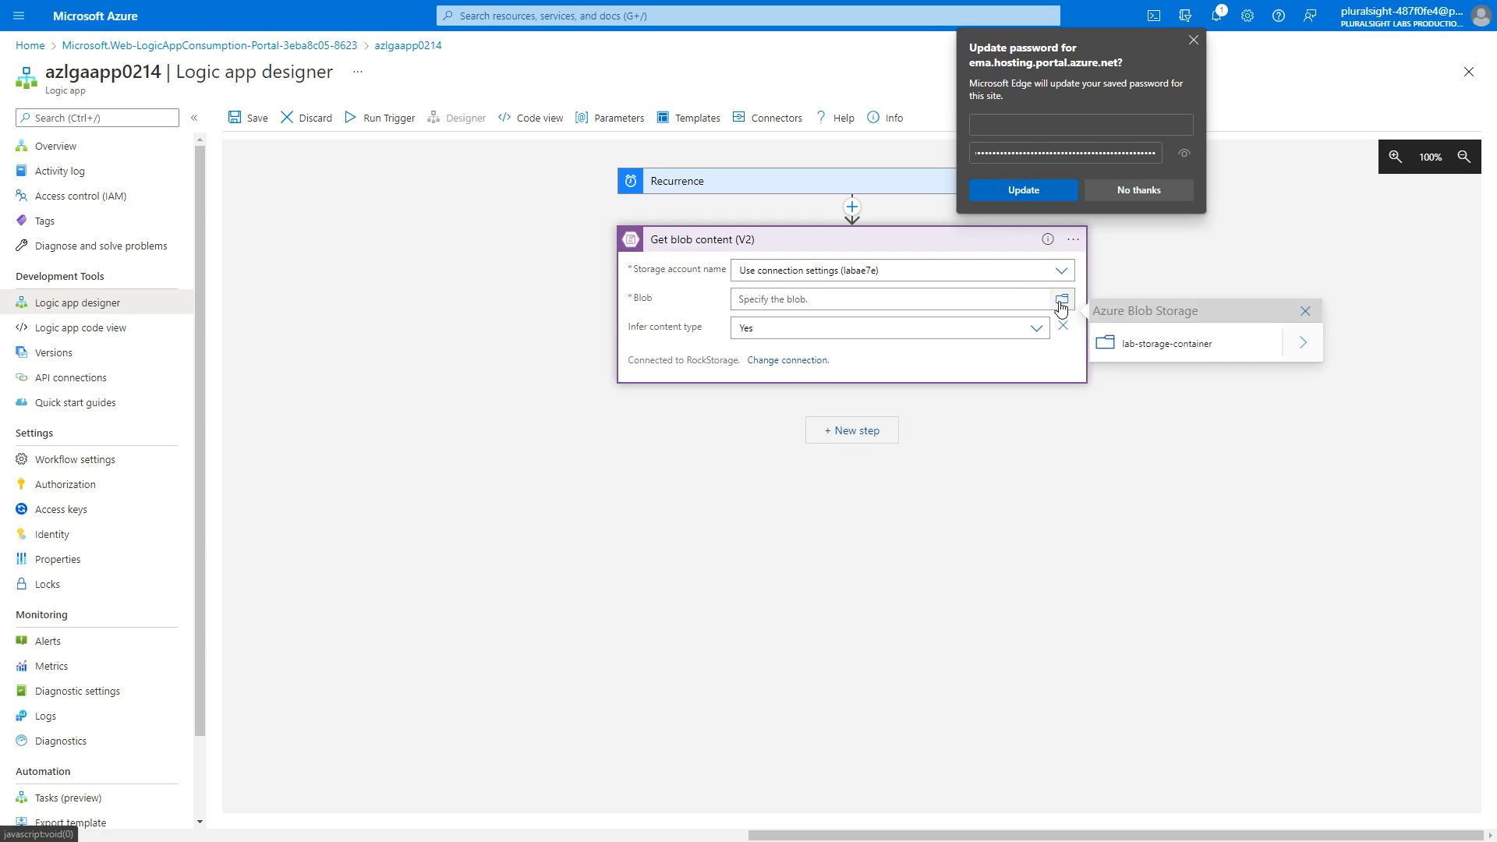
left_click(1303, 346)
left_click(1161, 346)
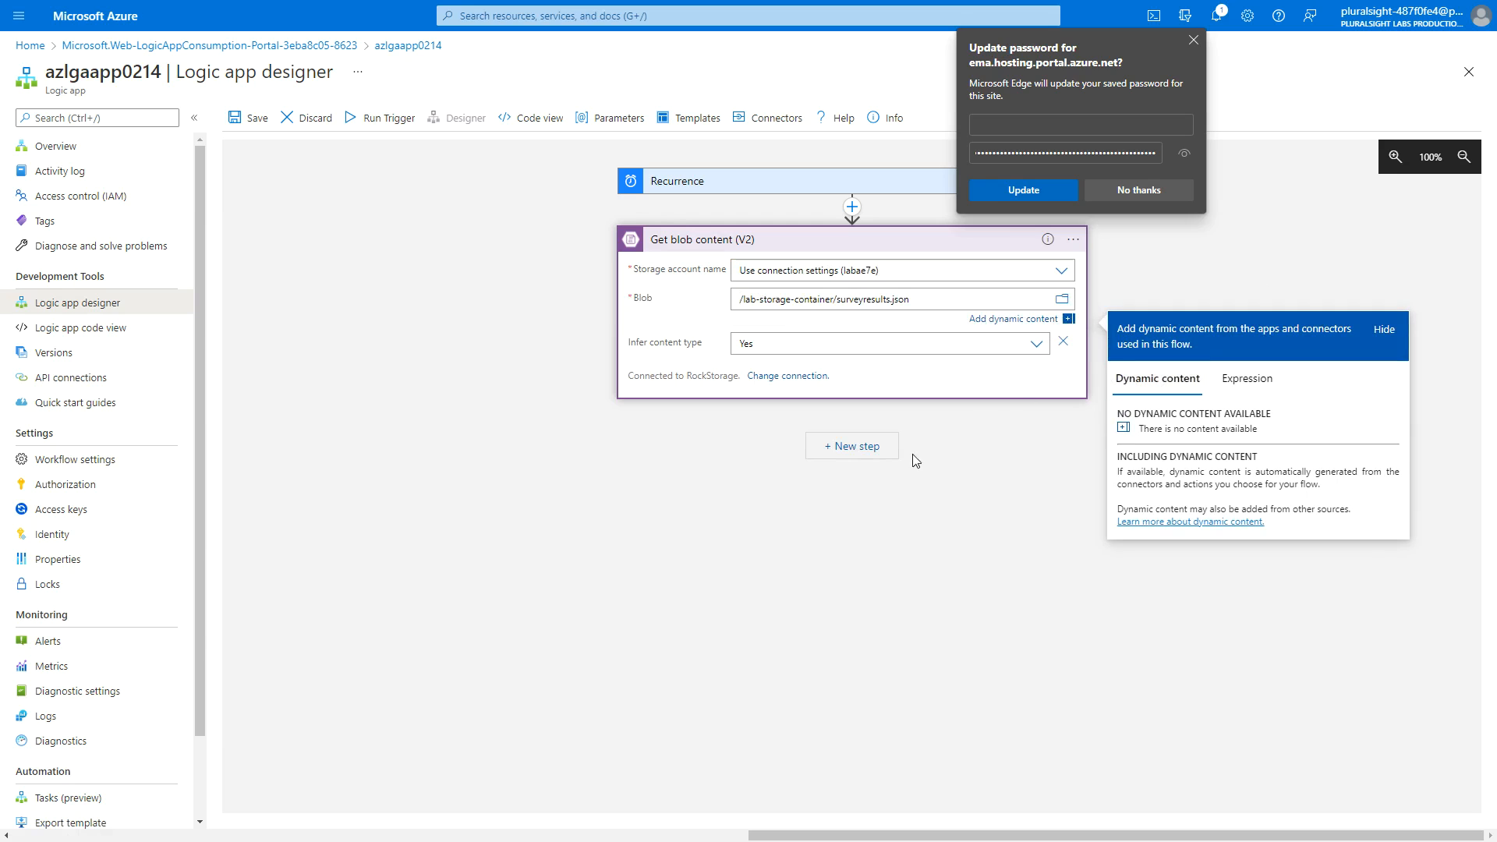
Search the operations for "initial" and add an Initialize variable action after the Get blob content action.
left_click(855, 436)
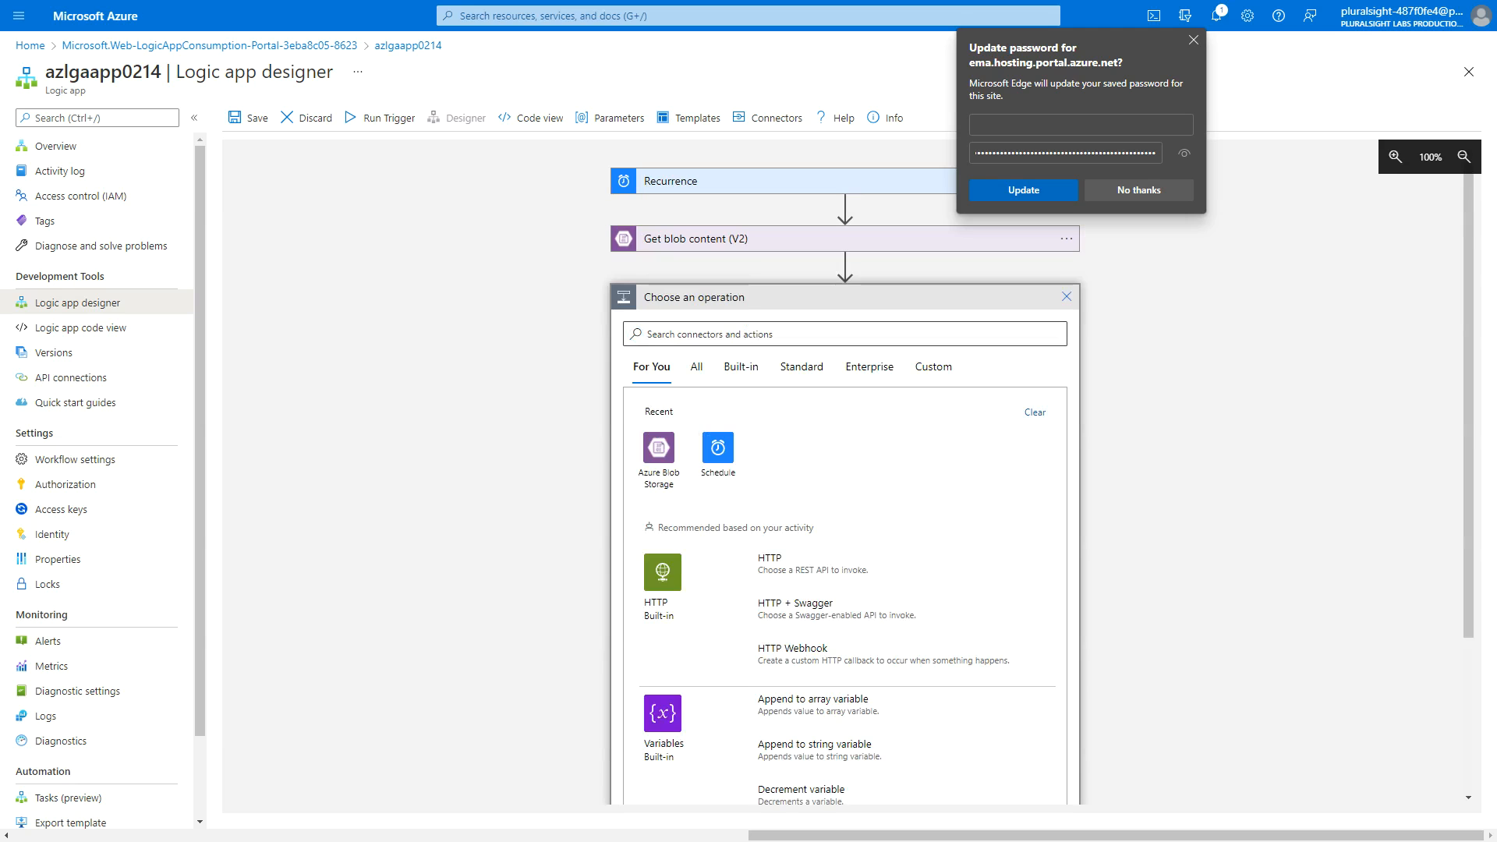
left_click(663, 335)
type("initial")
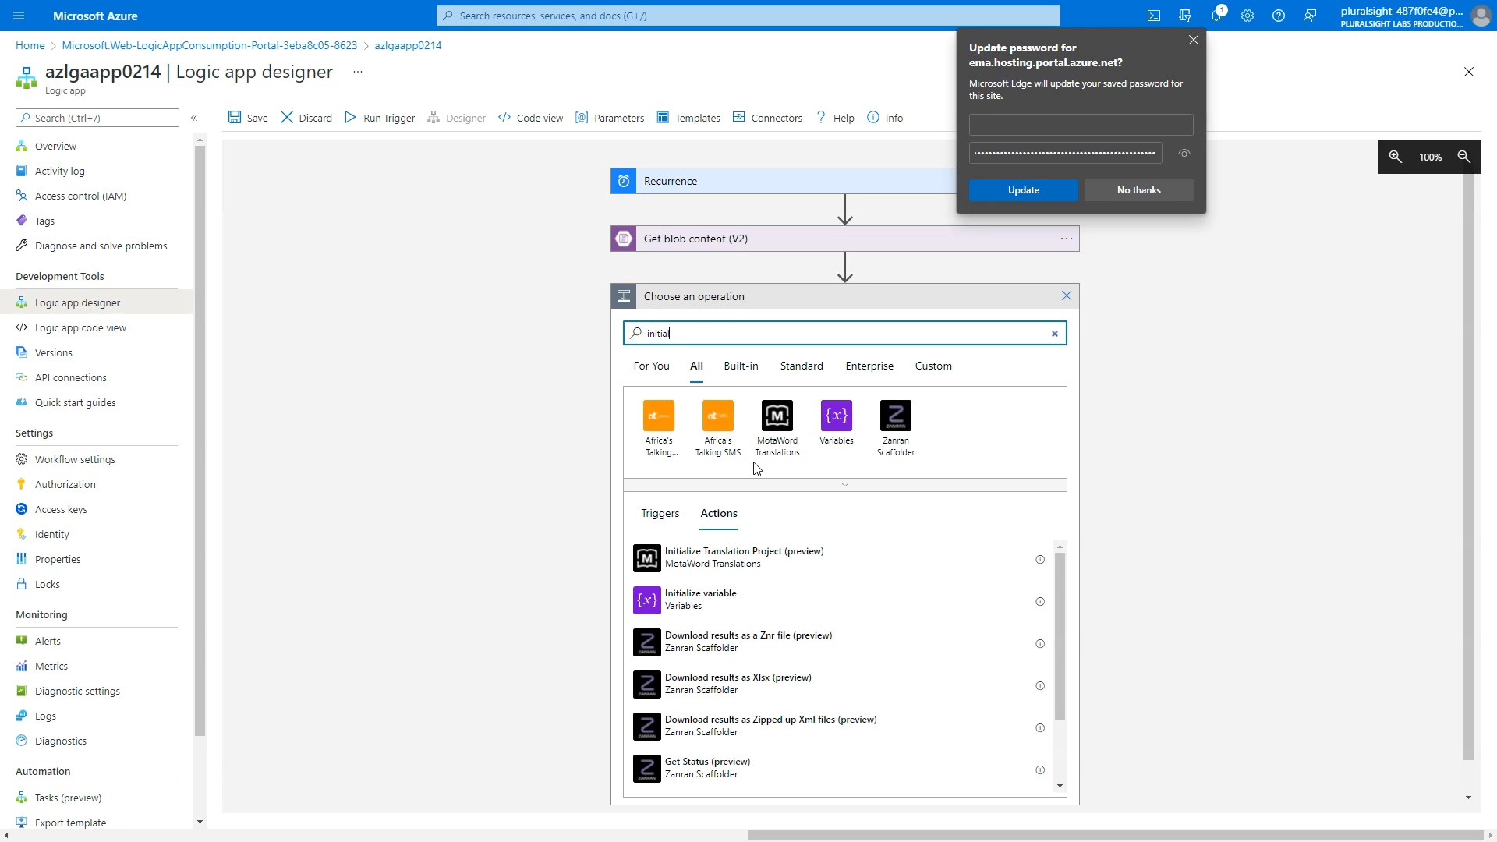
left_click(716, 602)
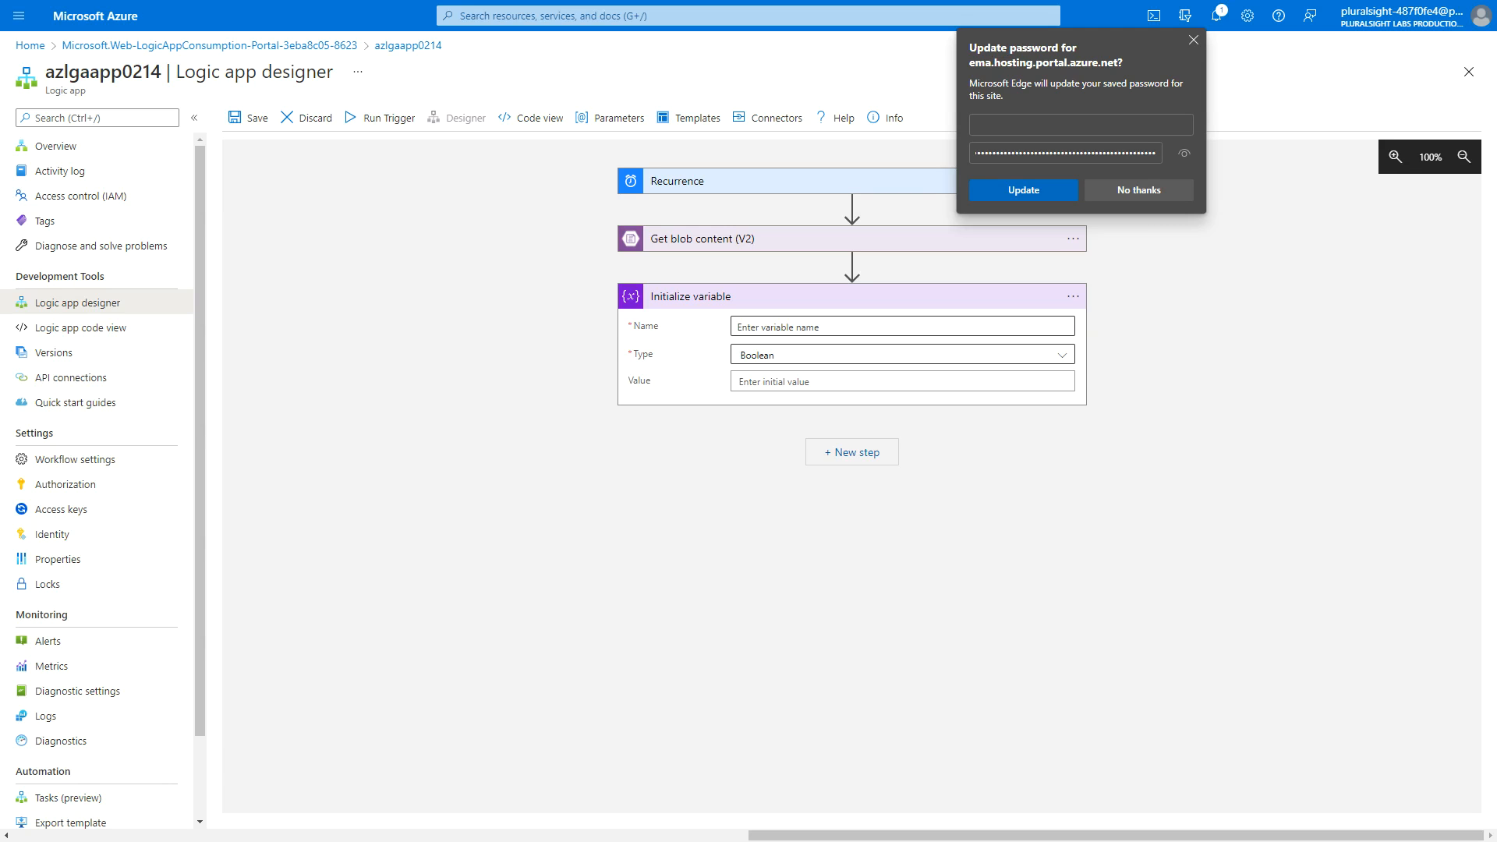
Name the variable SurveyResultsContent, set its type to String, and use the blob's File Content as its value.
left_click(843, 331)
type("SurveyResultsContent")
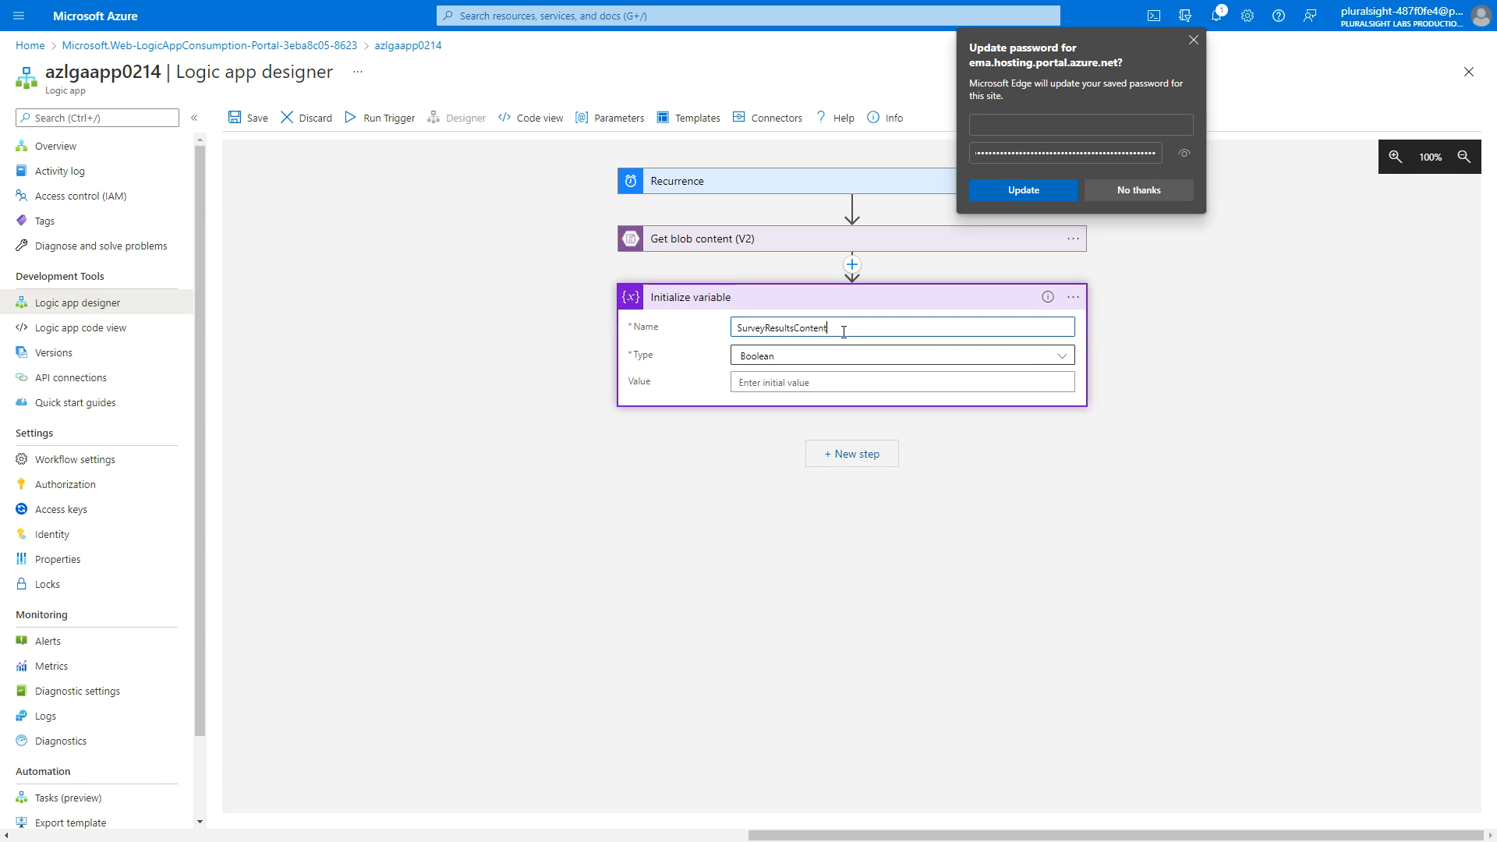
left_click(1064, 356)
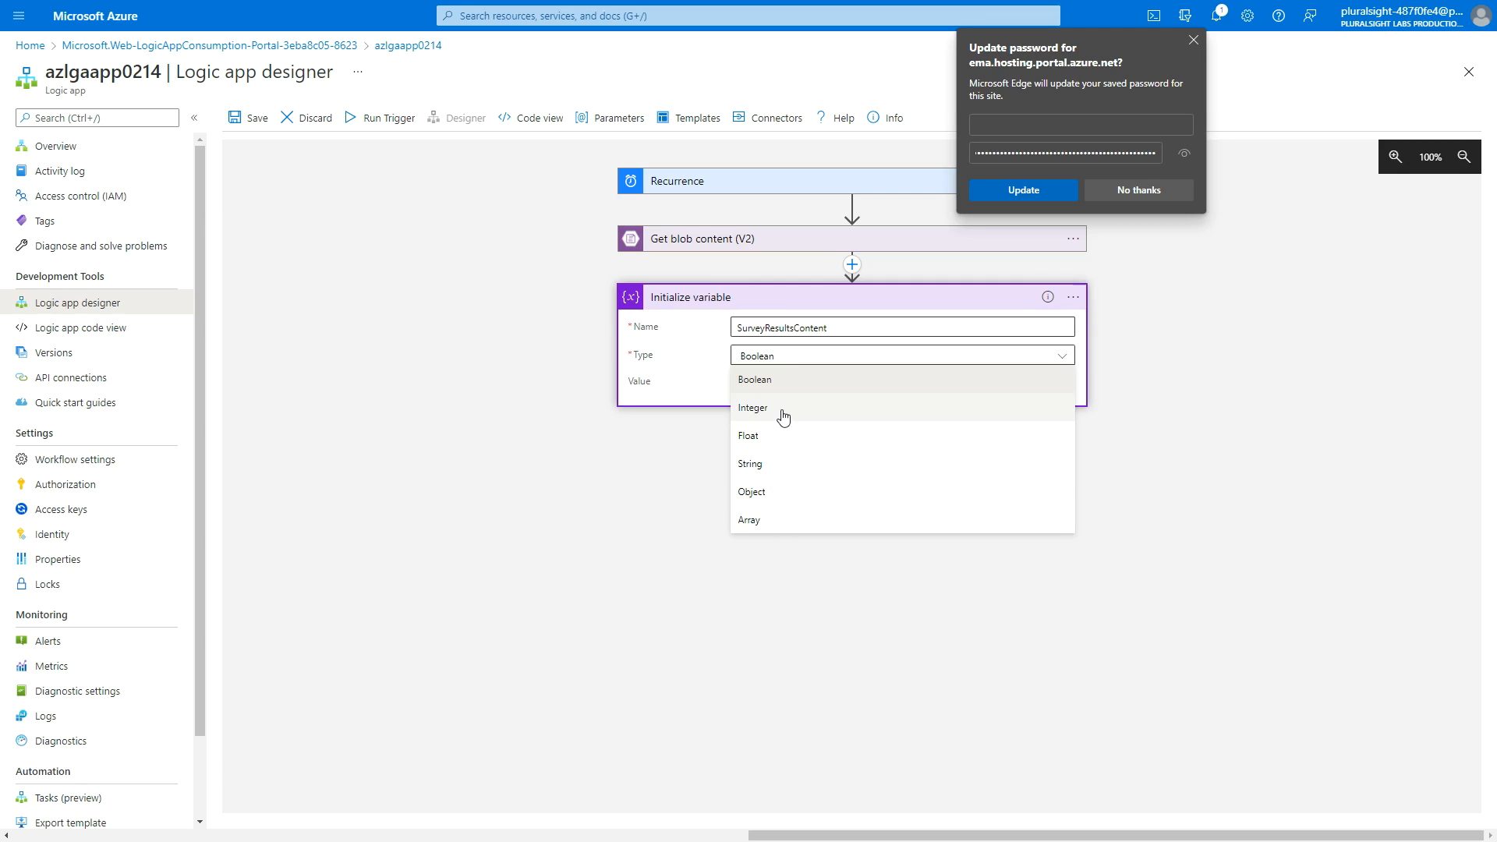
left_click(763, 465)
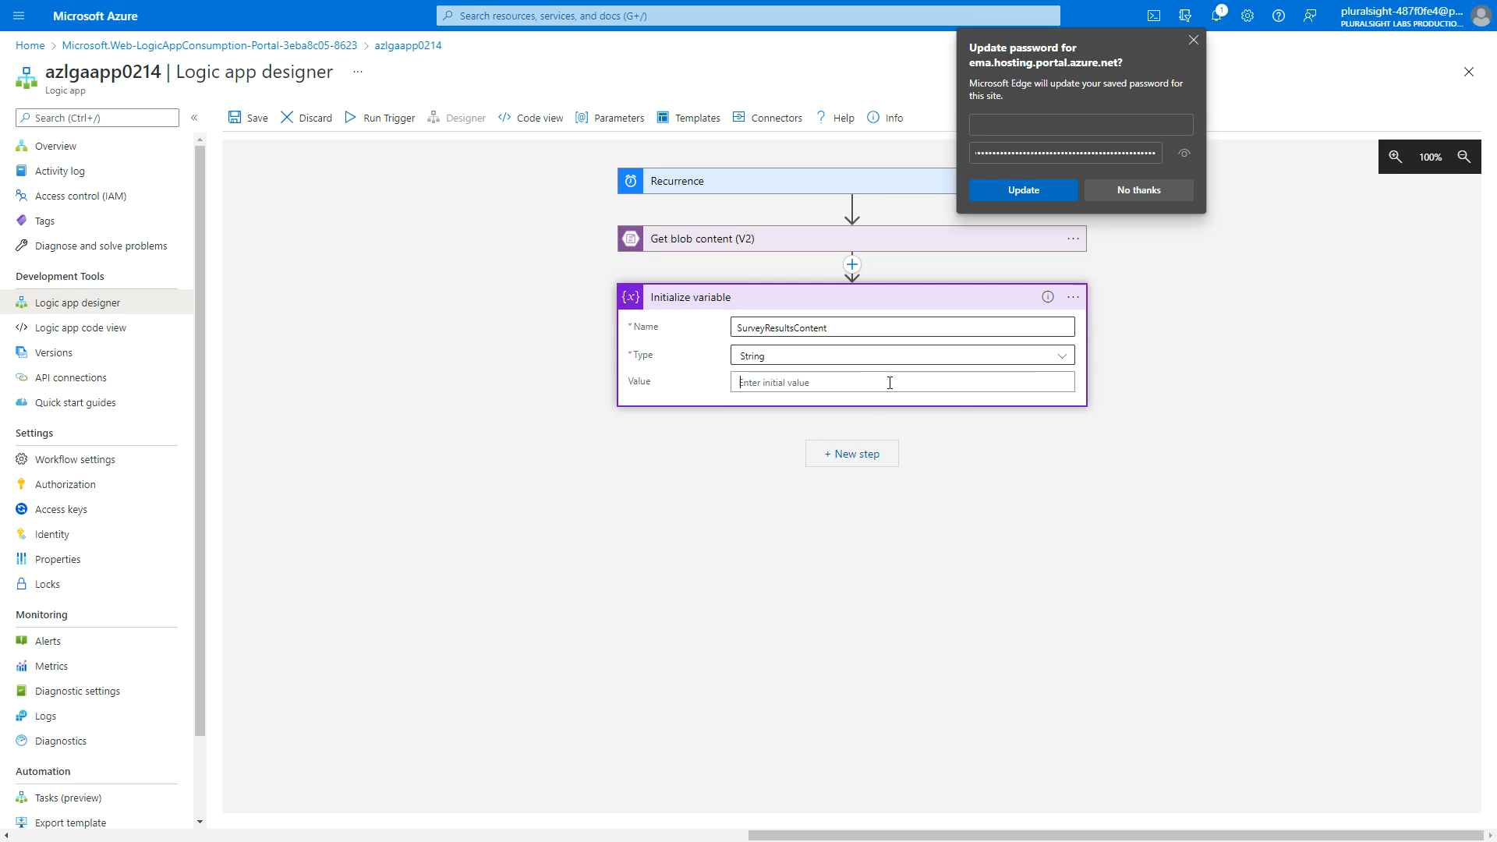
left_click(1051, 380)
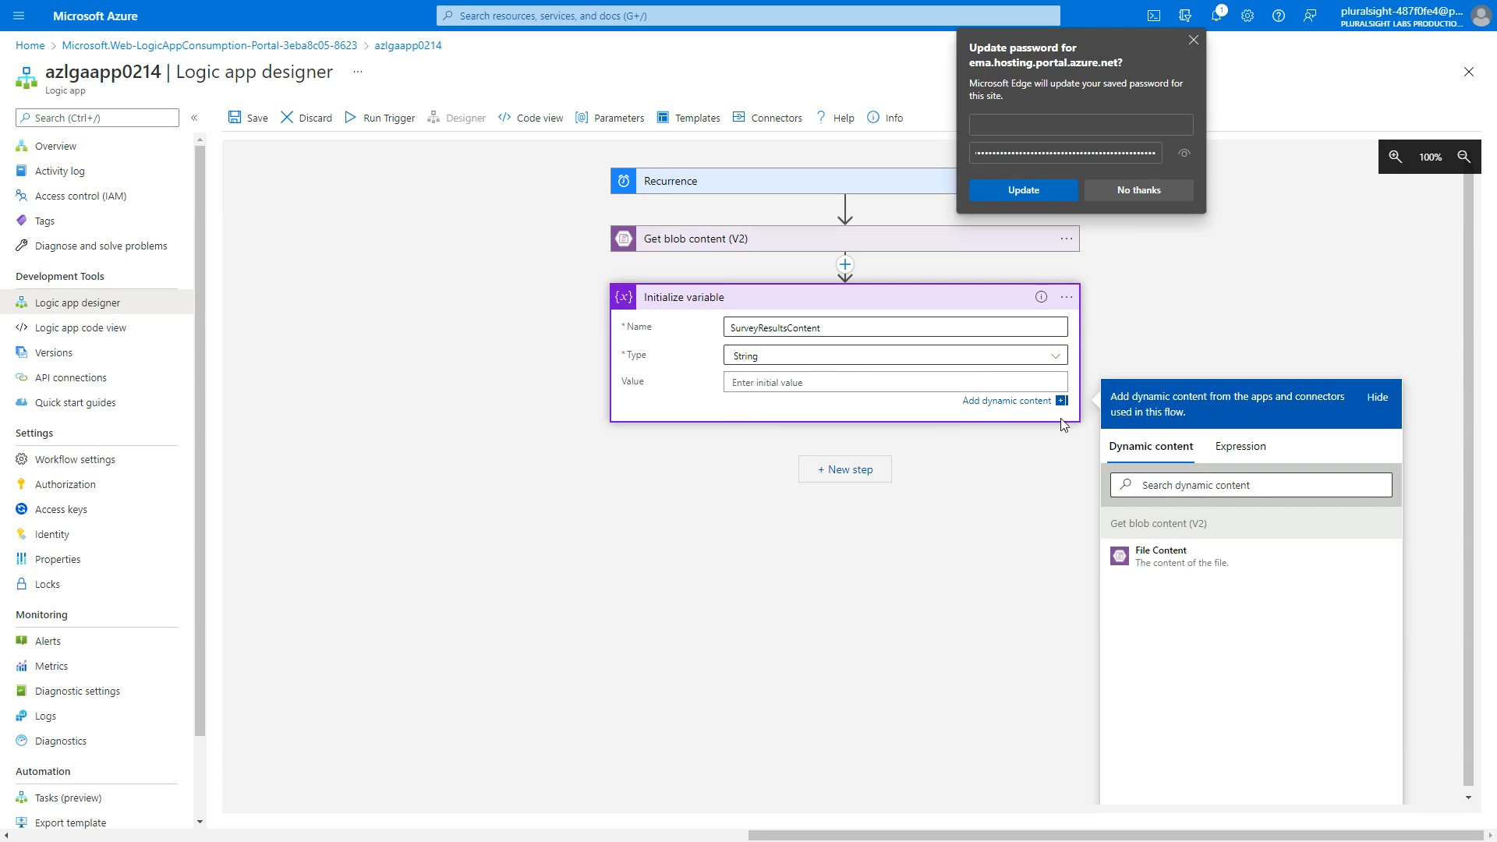
left_click(1156, 558)
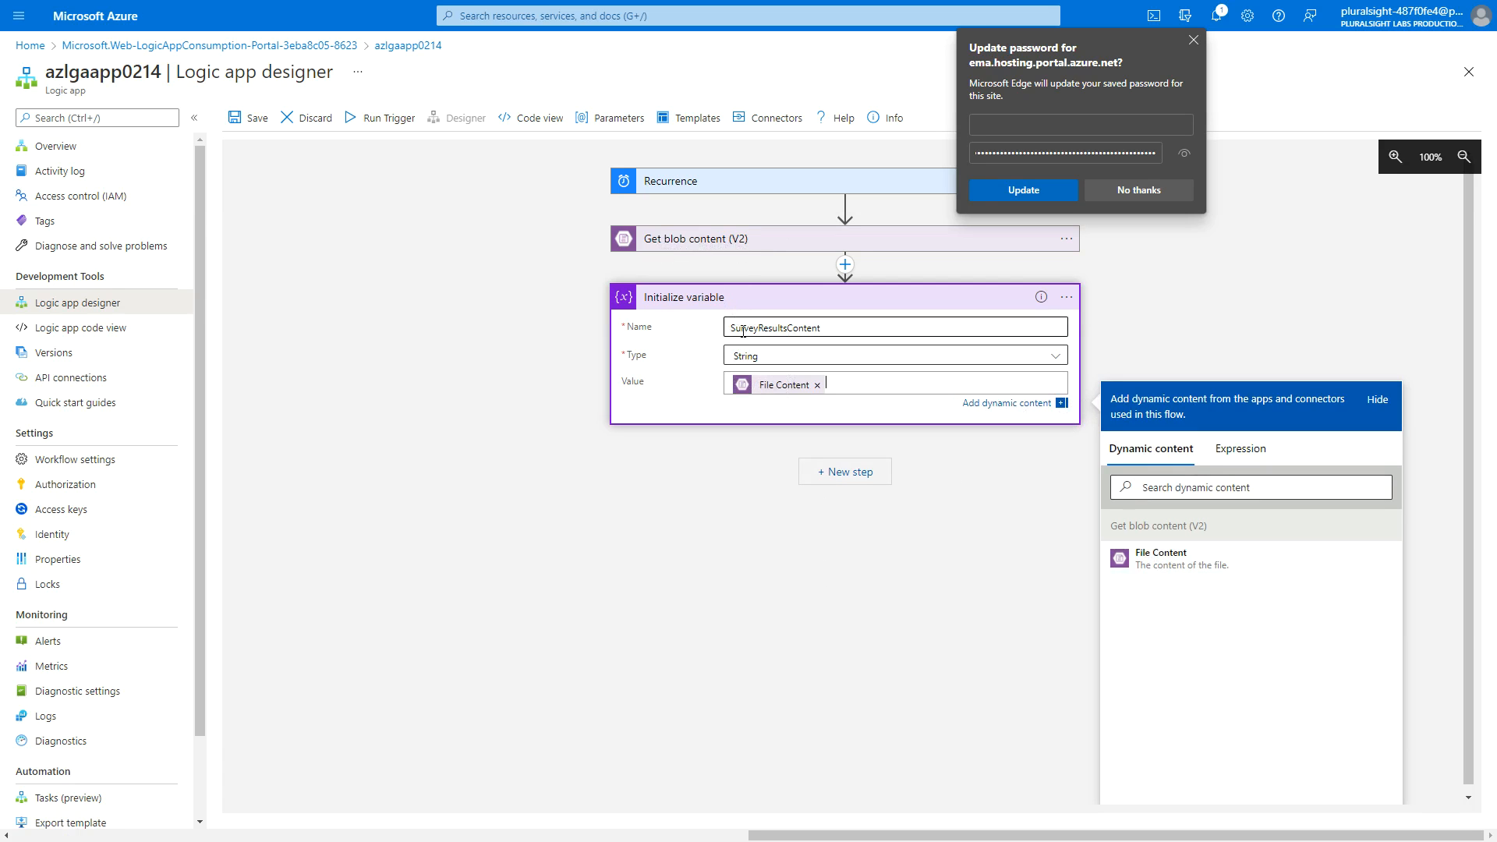
Save the logic app, run its trigger, and dismiss the browser's password update prompt.
left_click(254, 118)
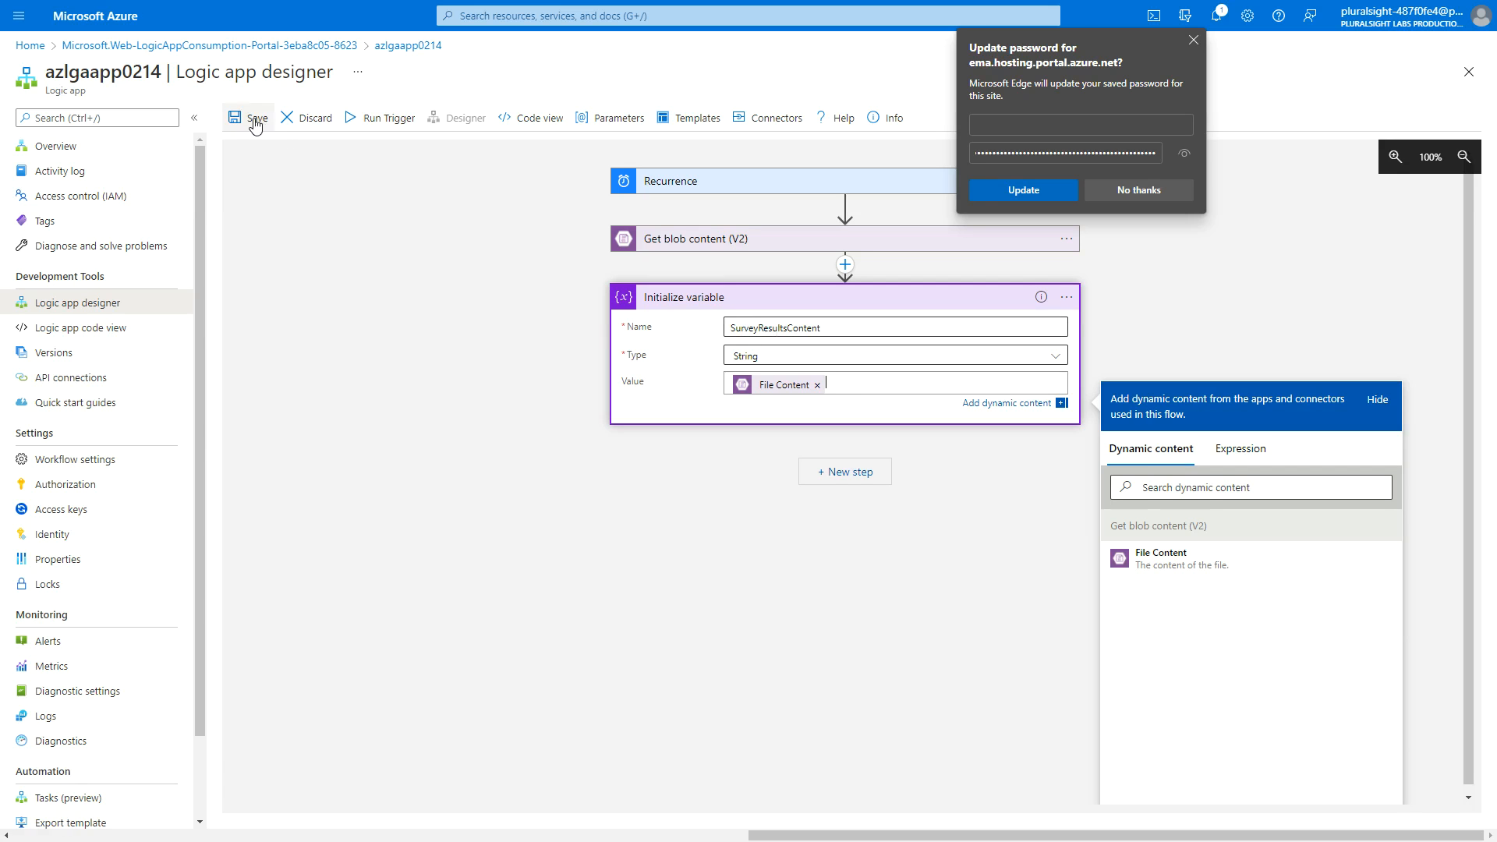
left_click(358, 125)
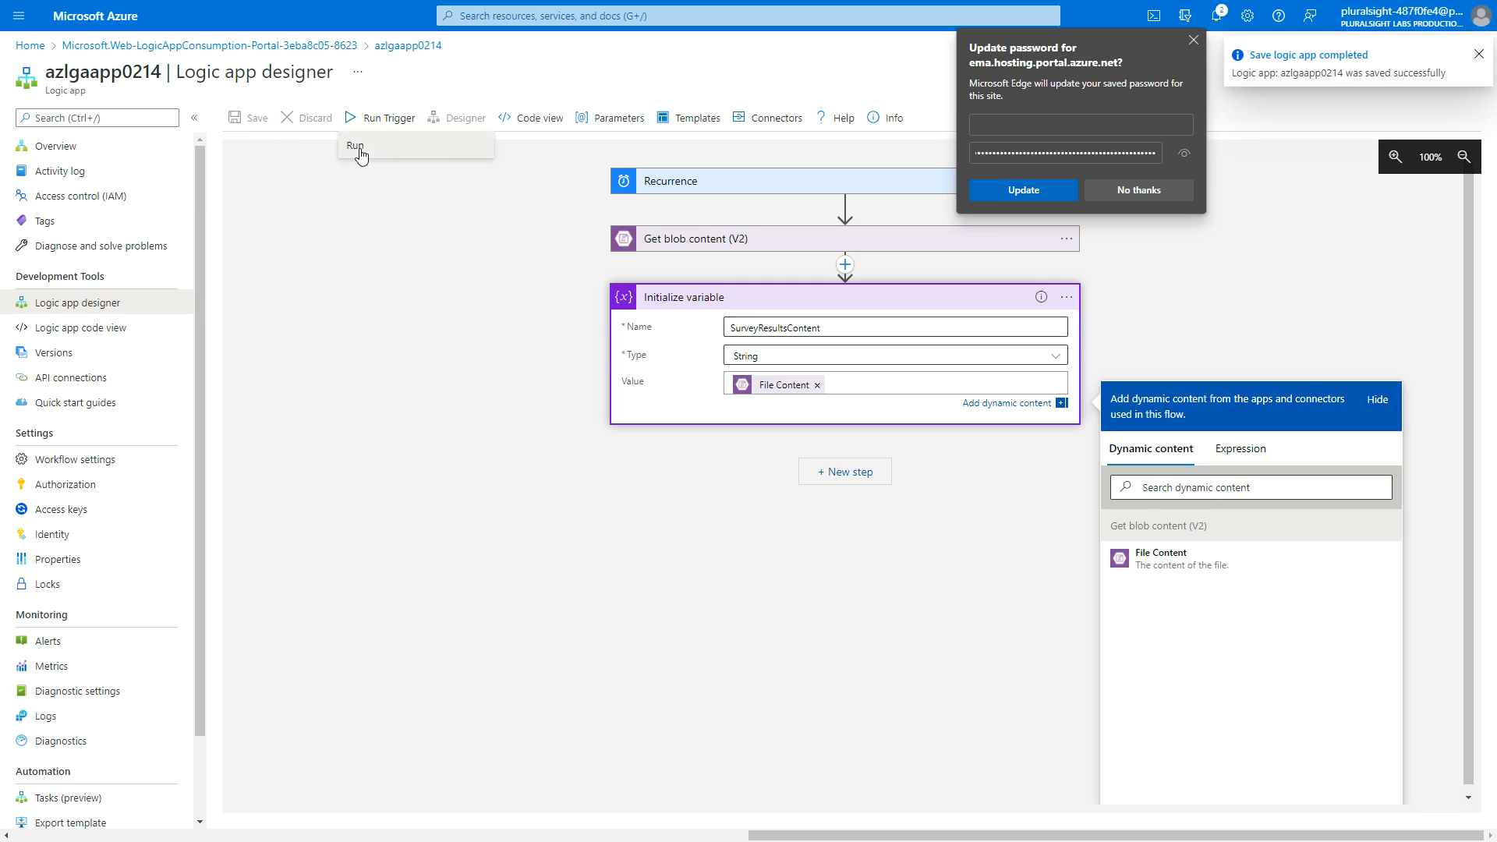
left_click(353, 147)
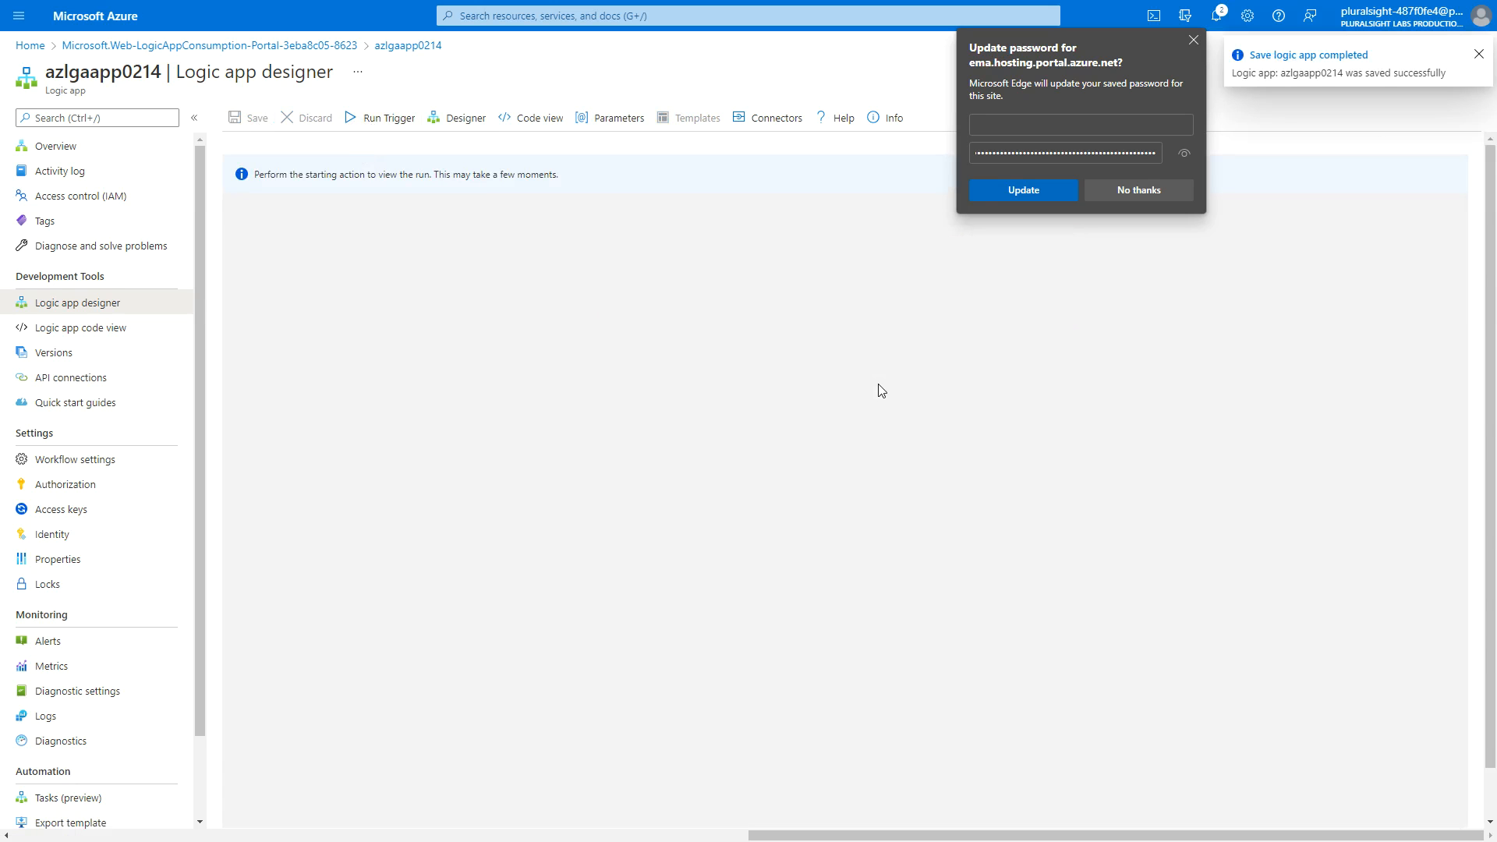
left_click(1193, 43)
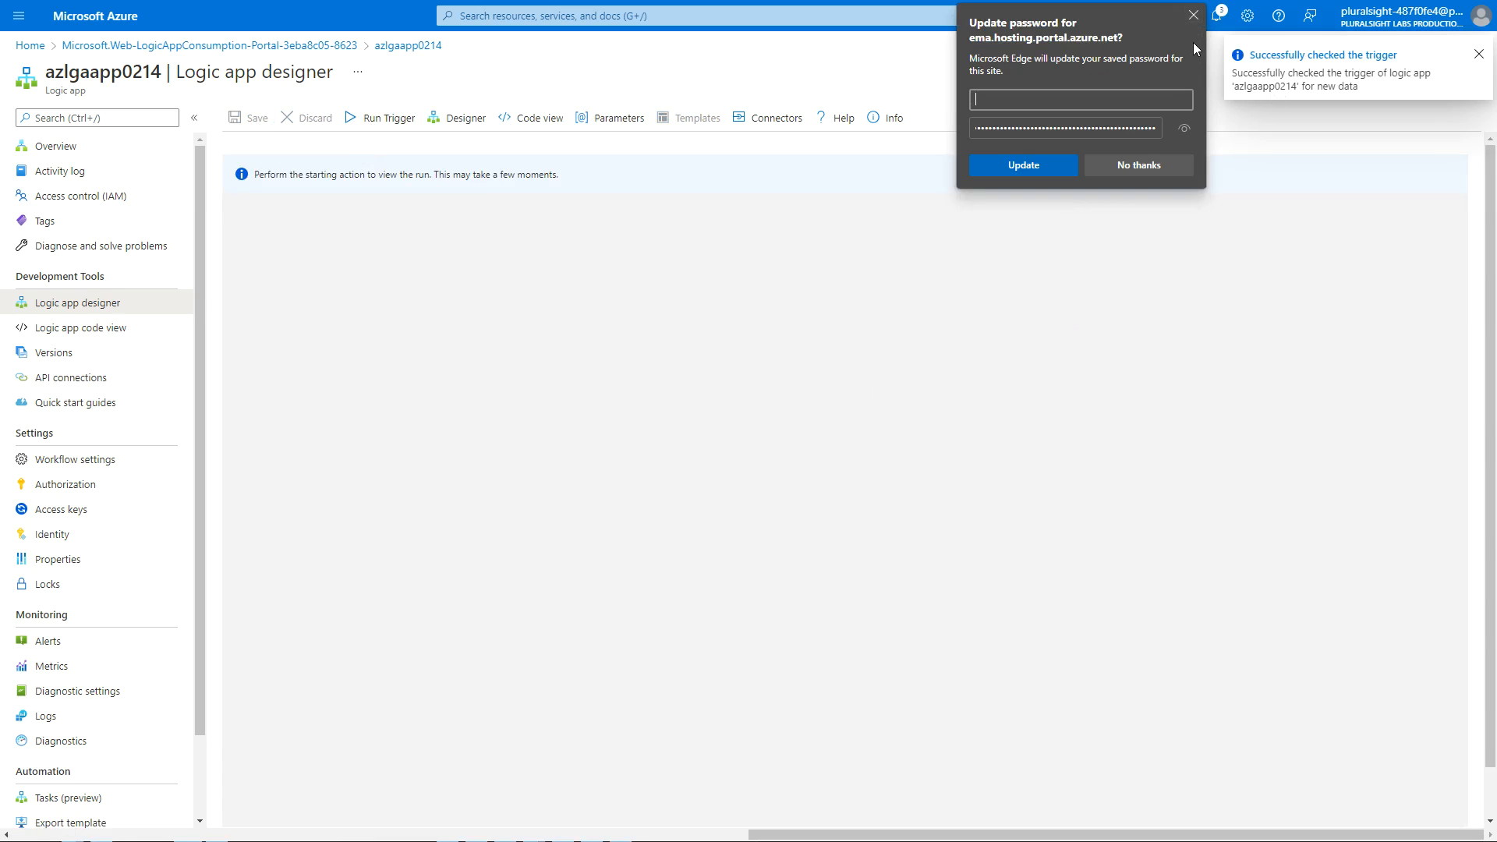
left_click(1192, 15)
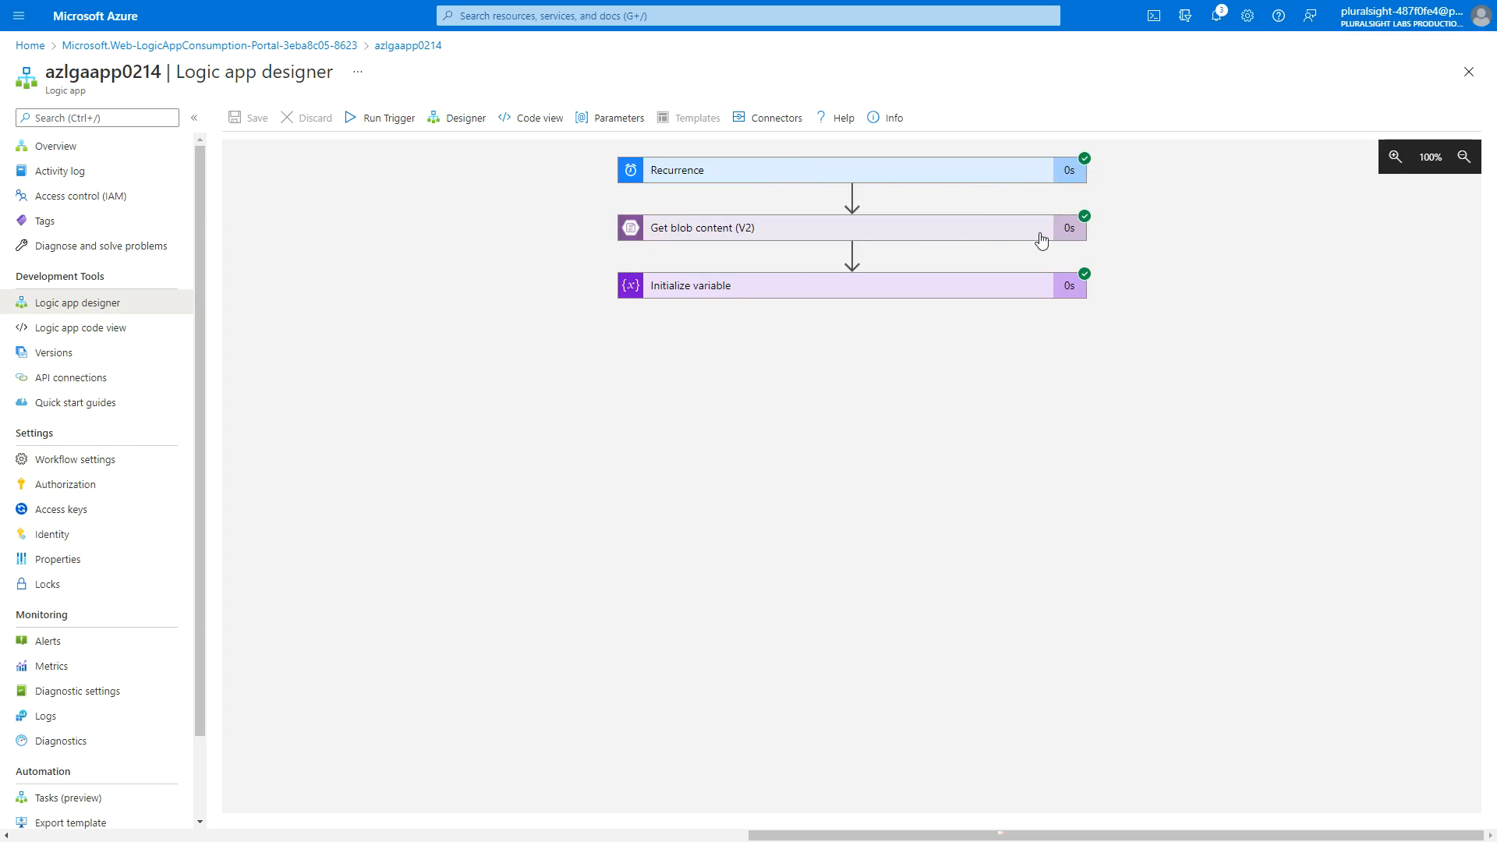
Expand the Initialize variable action in the run and examine the JSON stored in its value.
left_click(888, 287)
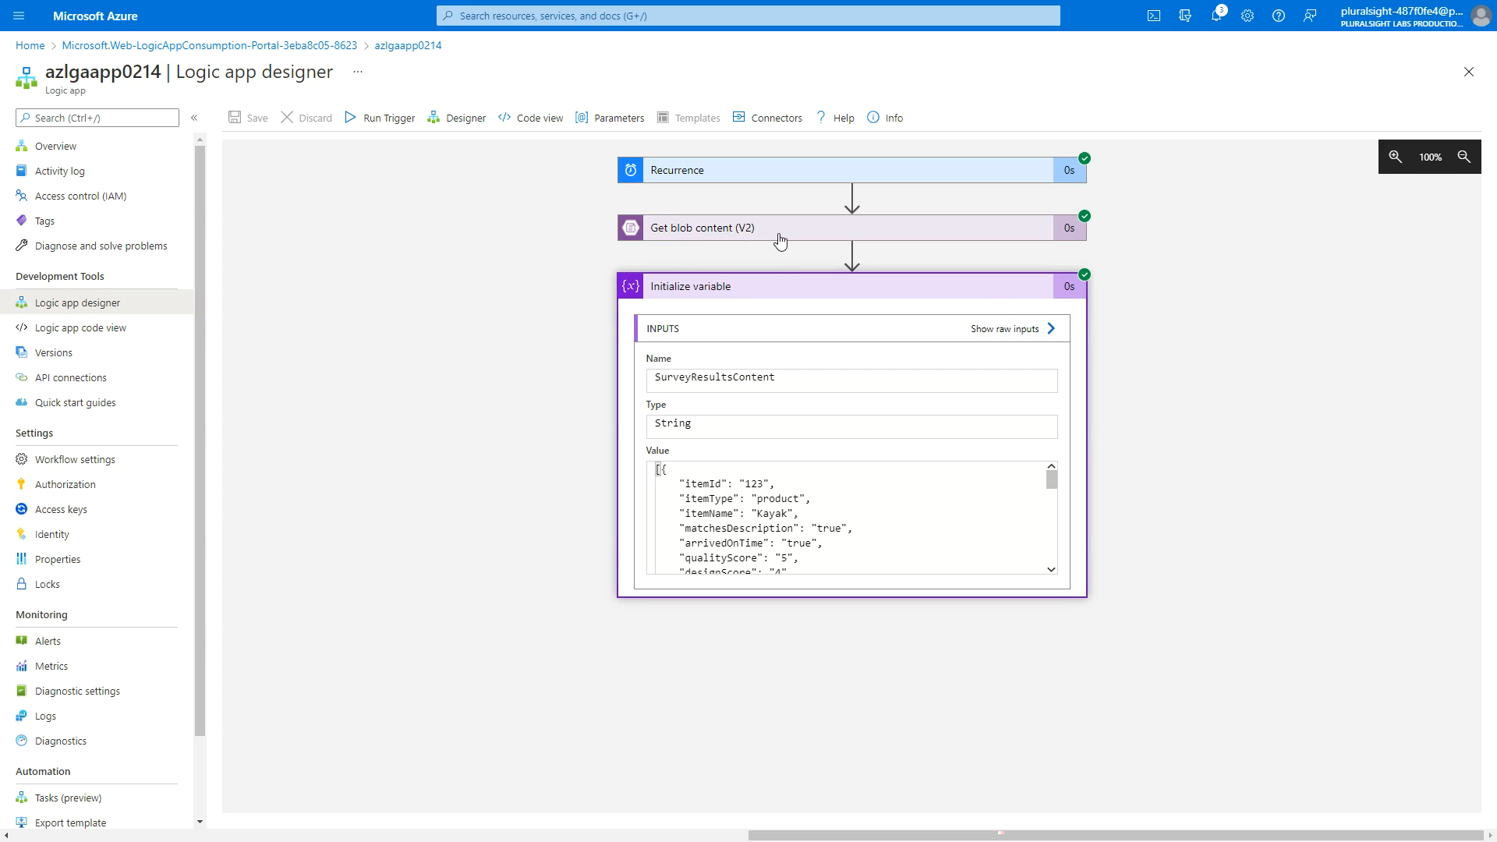
left_click_drag(698, 483, 760, 530)
left_click(760, 527)
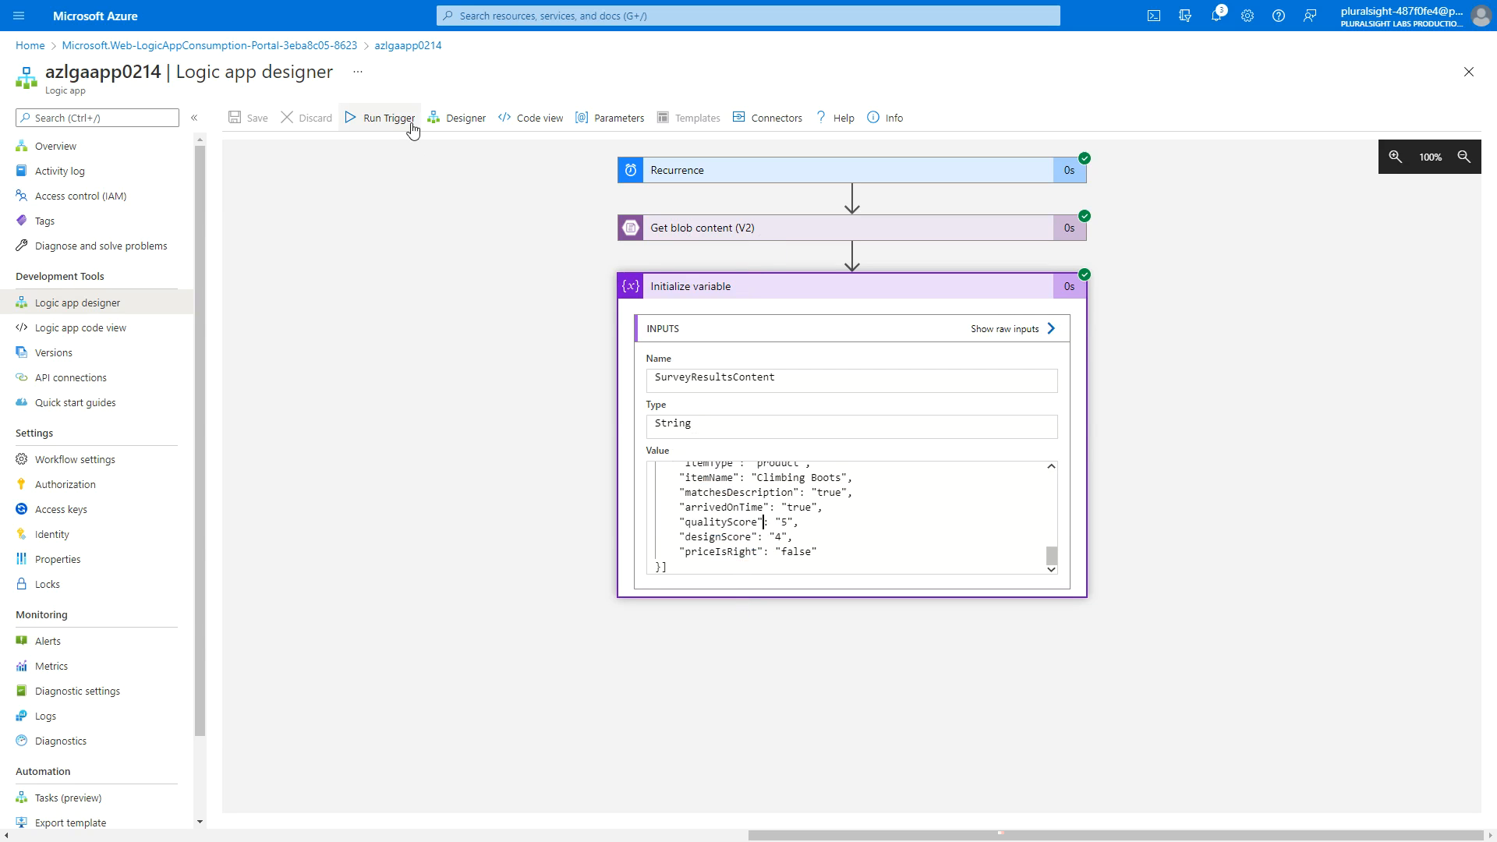
Review the workflow diagram in diagrams.net and the labae7e storage browser, and return to the logic app run.
mouse_move(605, 4)
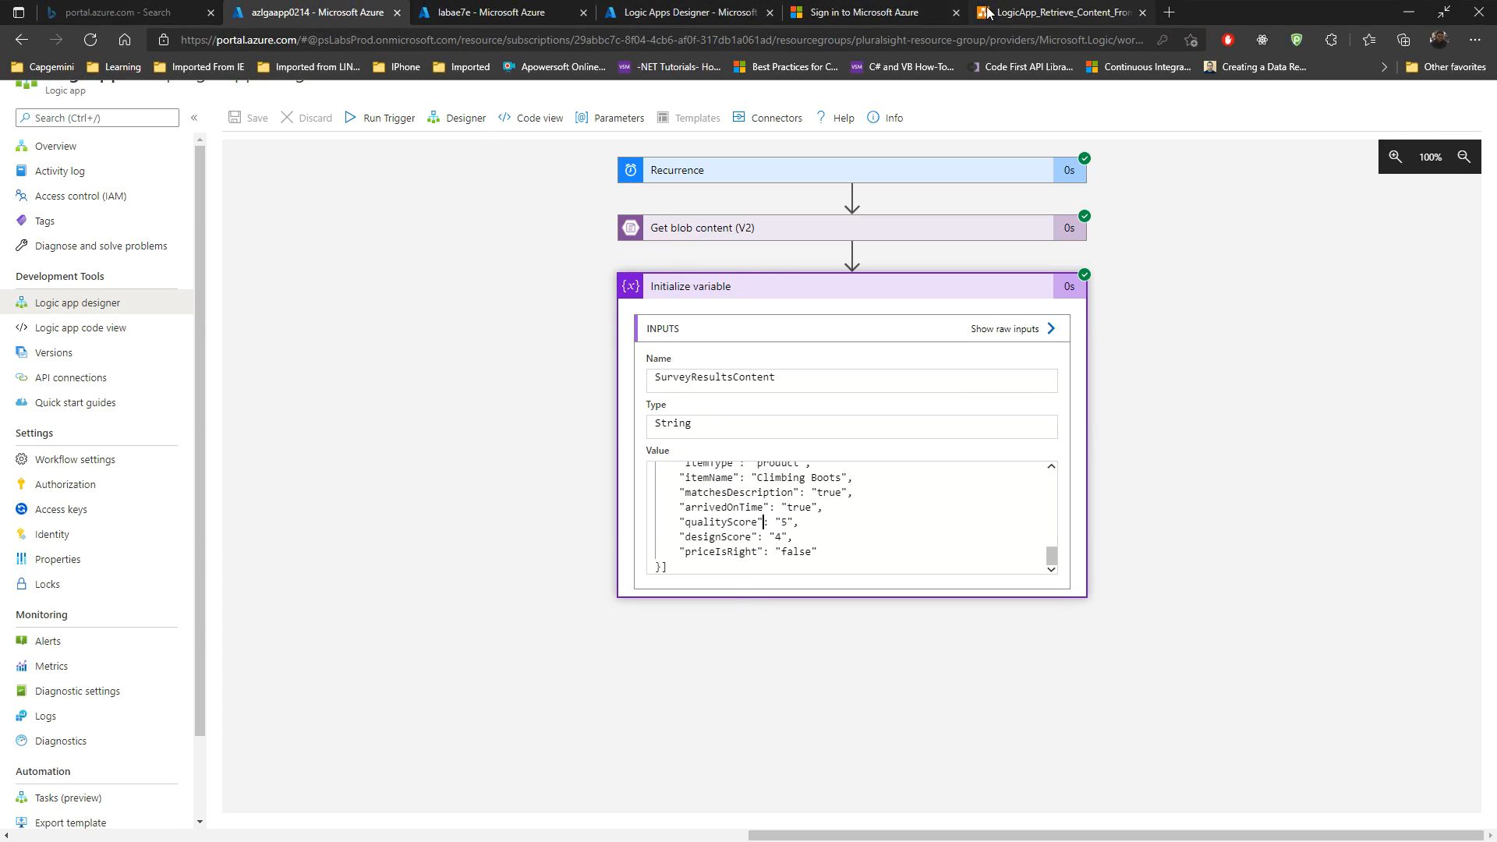
left_click(1060, 12)
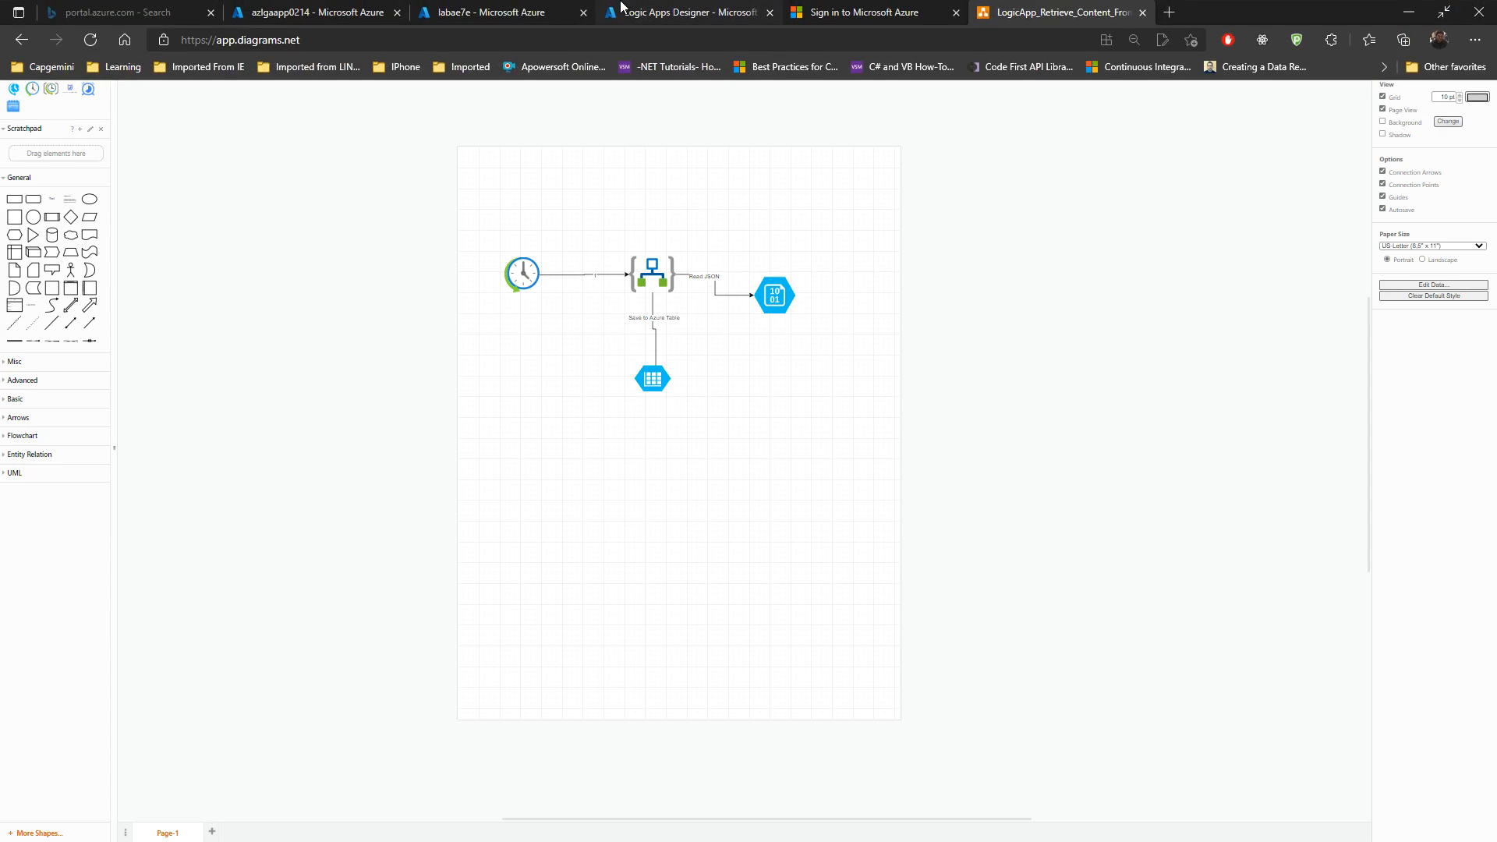
left_click(485, 6)
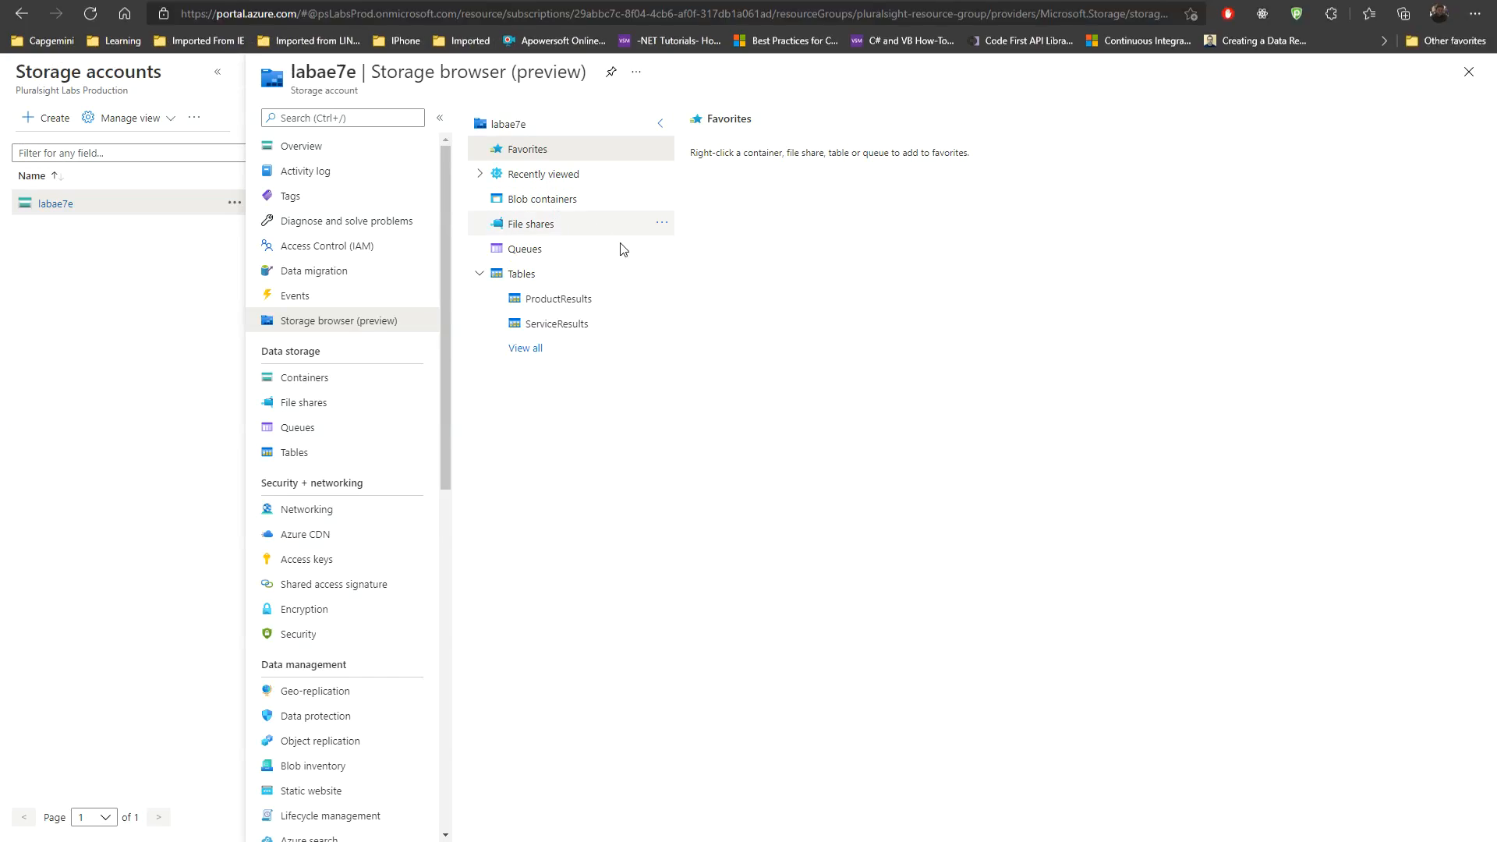
left_click(316, 11)
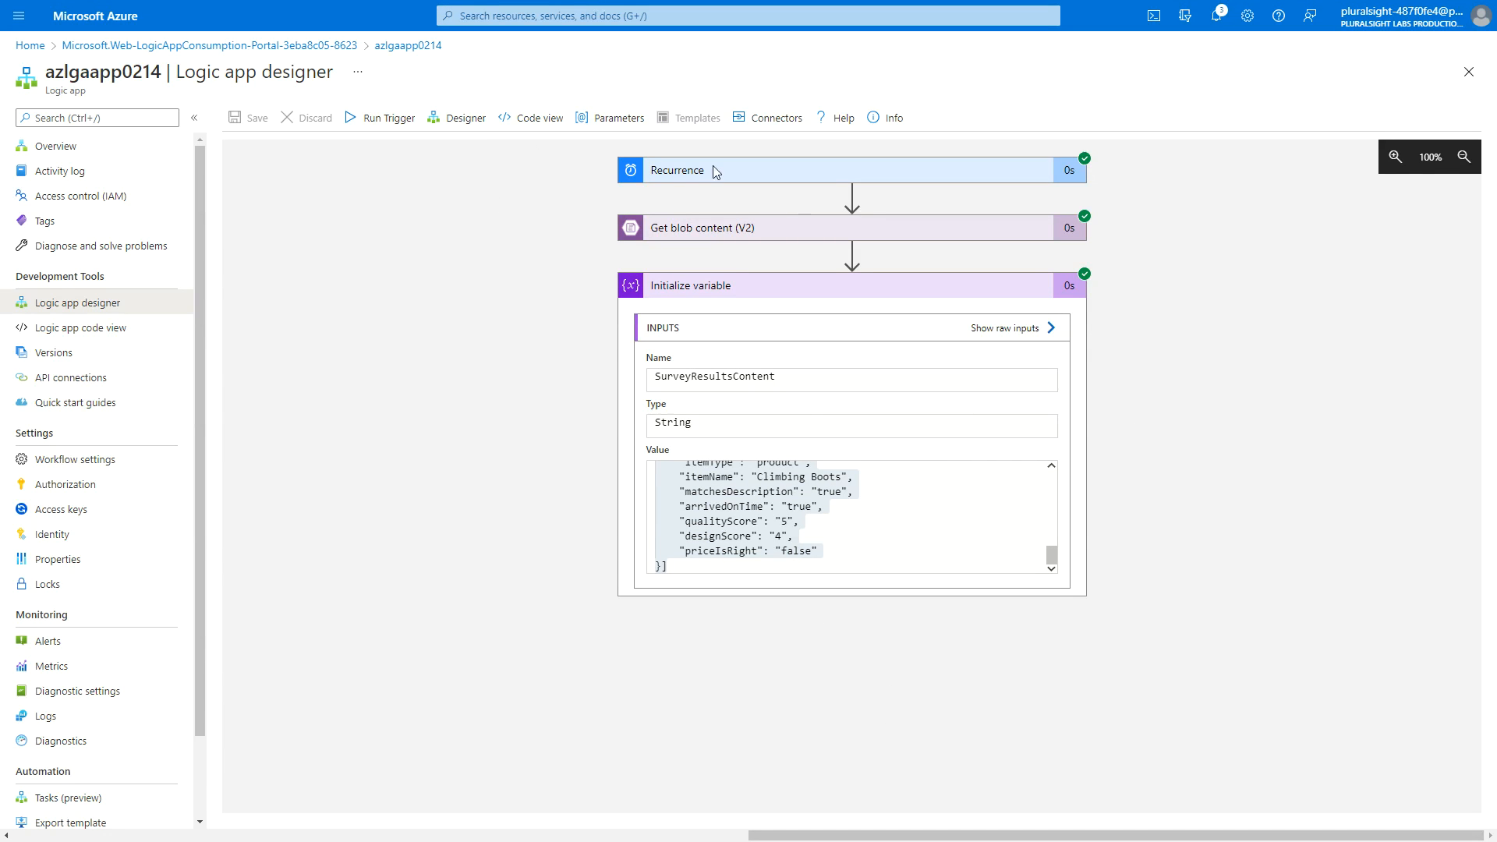
Return to the designer, add a new step, and rename the Initialize variable action as "Convert Blob Content to String".
left_click(465, 114)
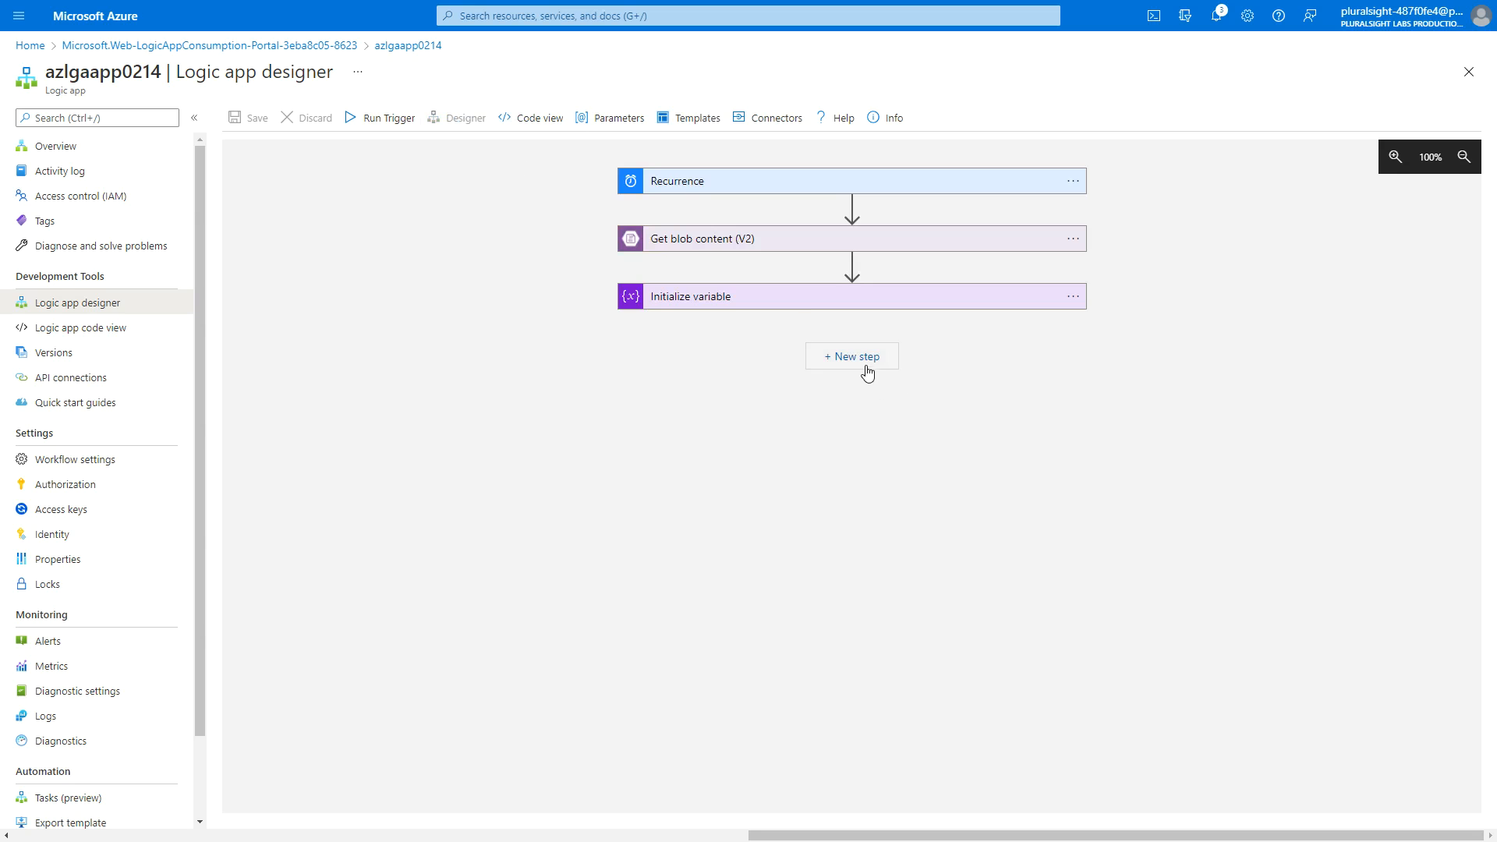
left_click(855, 360)
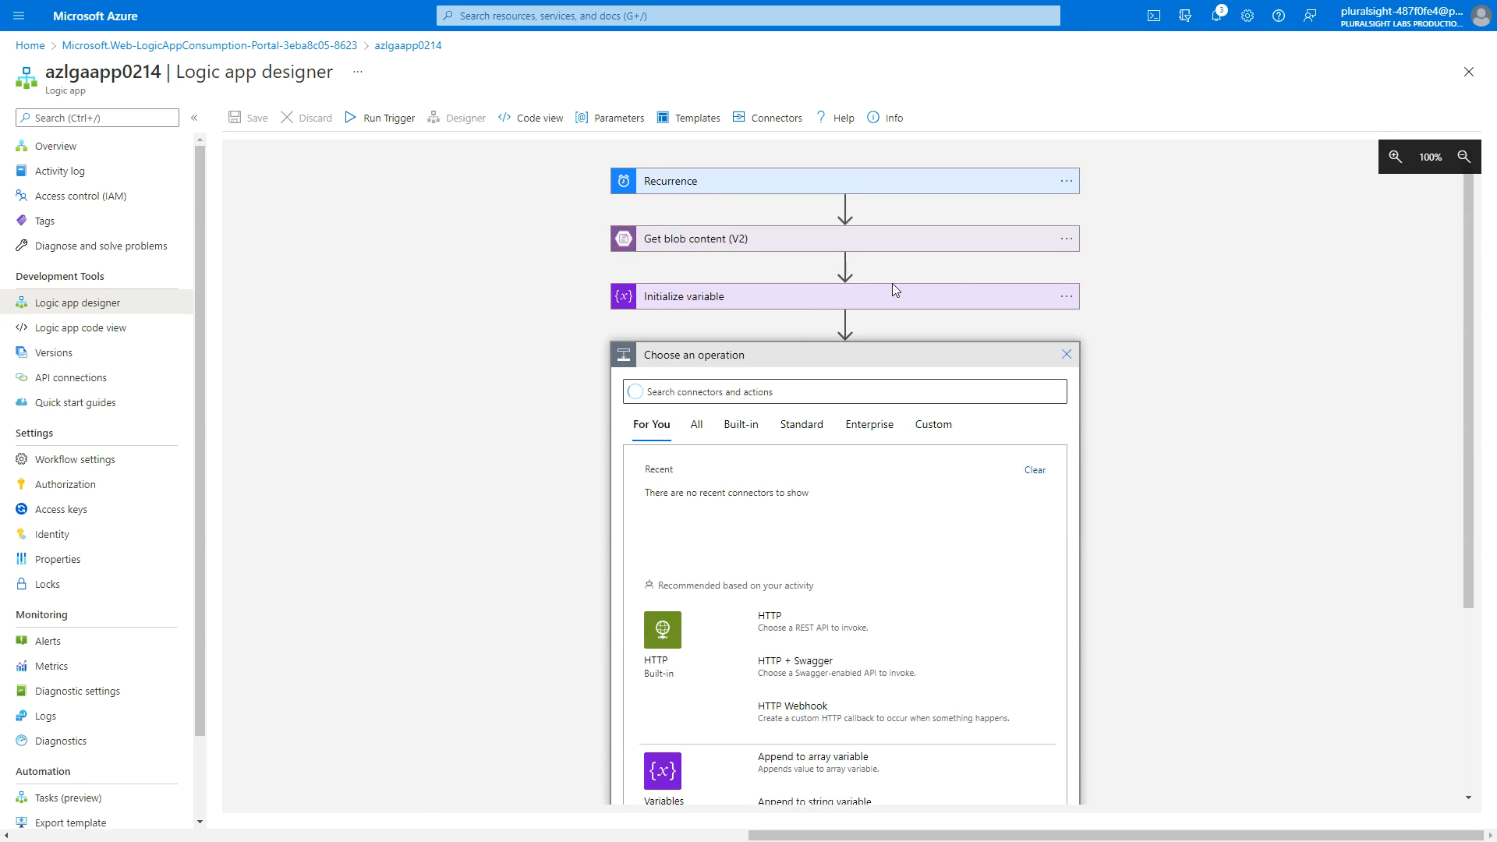
left_click(1068, 299)
left_click(1123, 298)
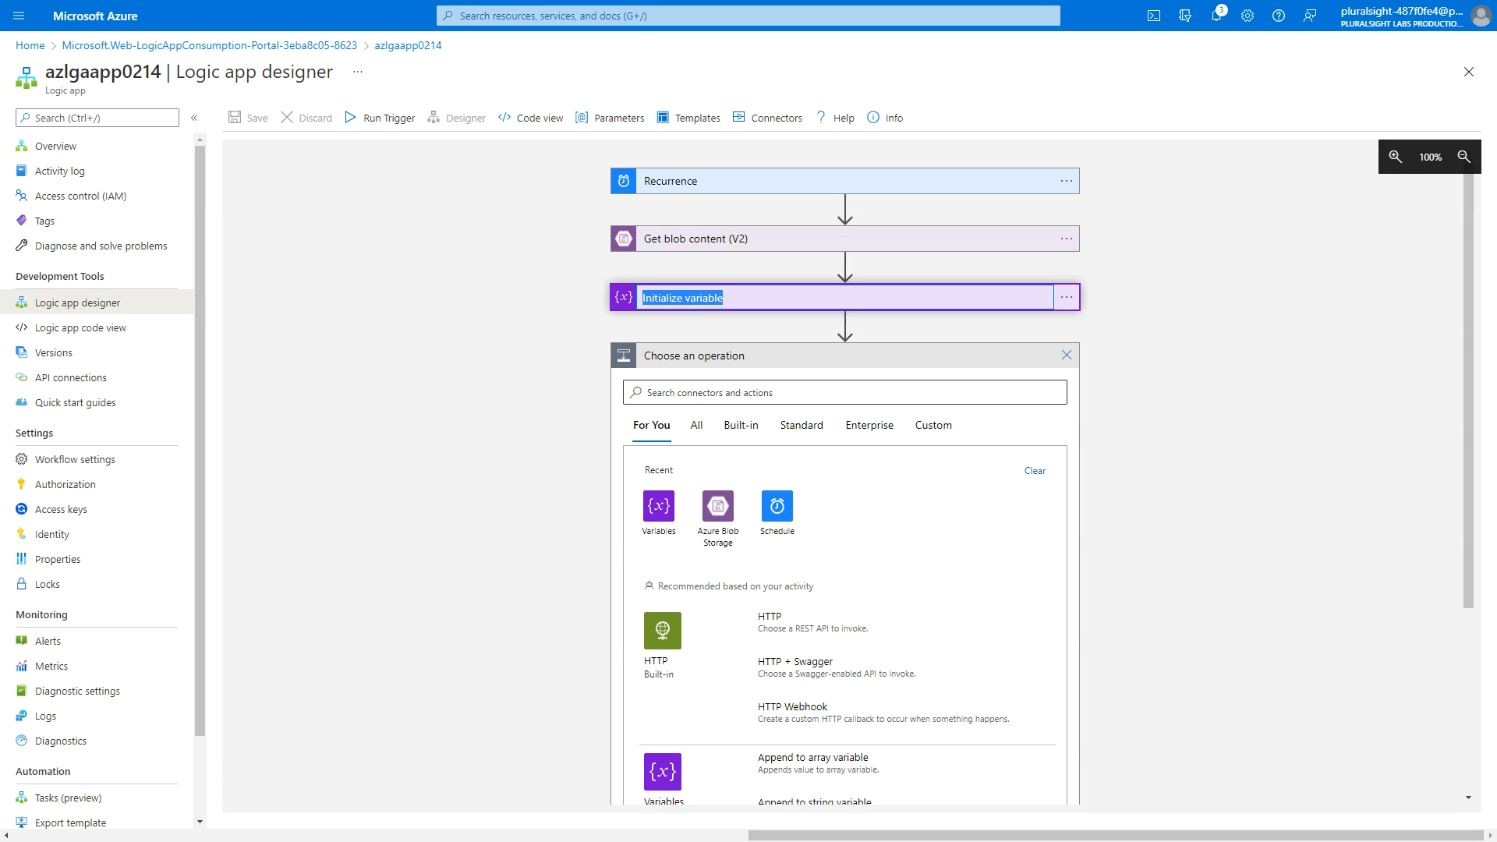
key("alt+Tab")
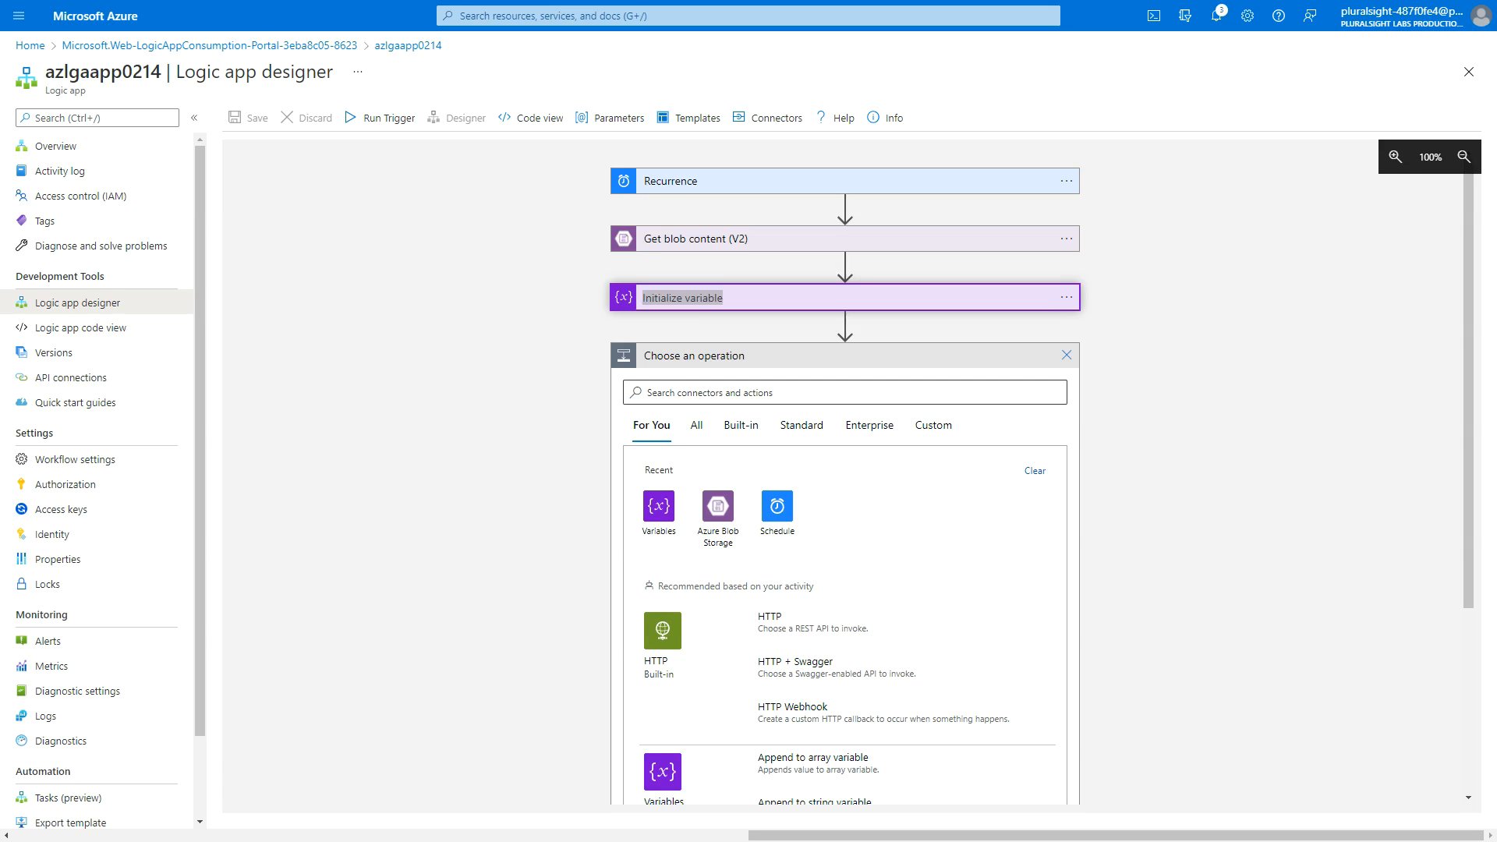
left_click(725, 297)
left_click_drag(723, 298, 661, 298)
key("ctrl+a")
type("Convert Blob Content to String")
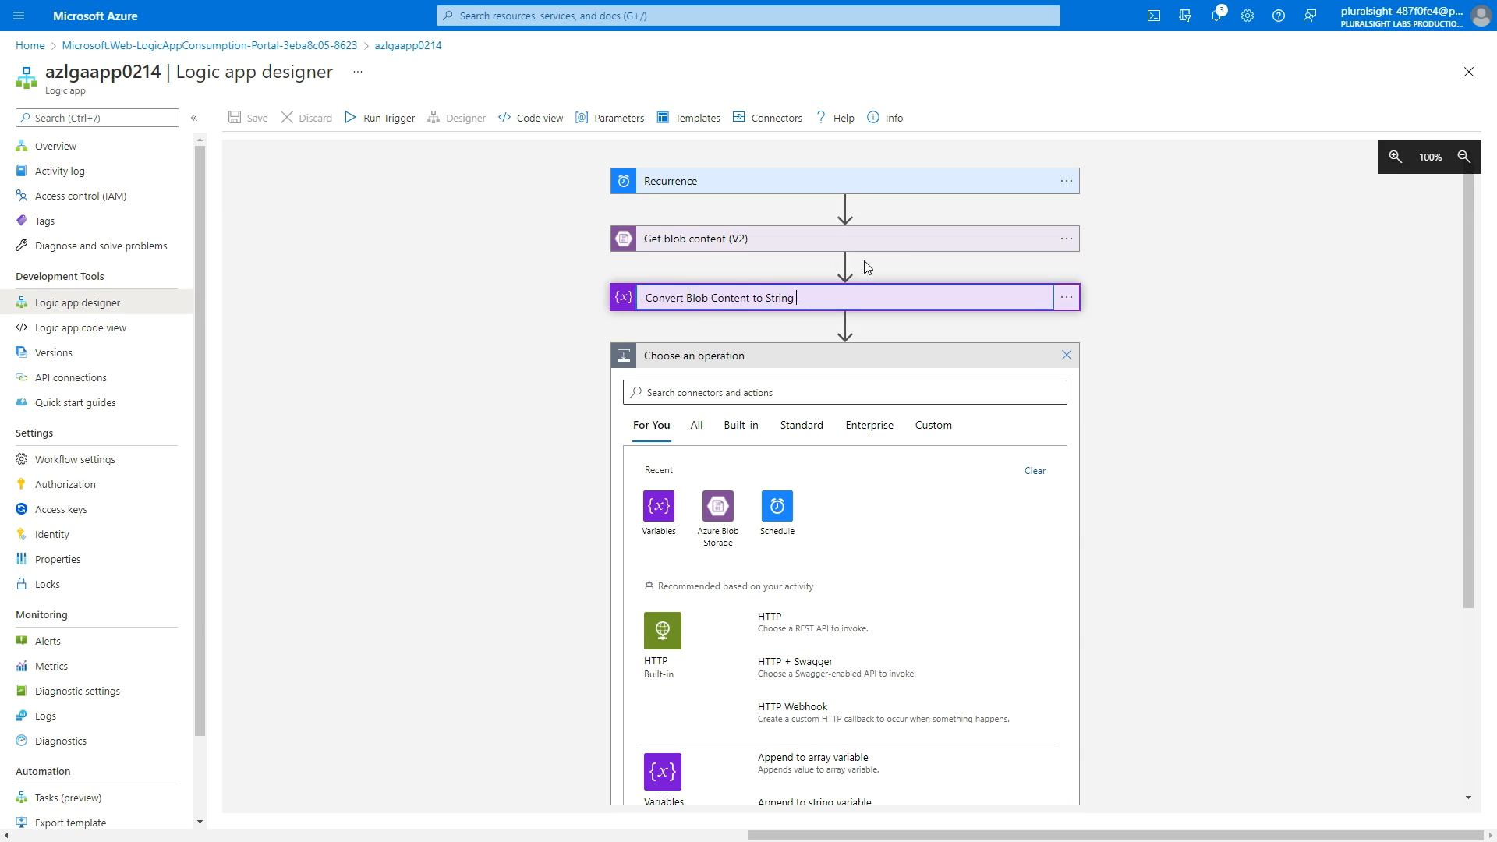
left_click(1162, 231)
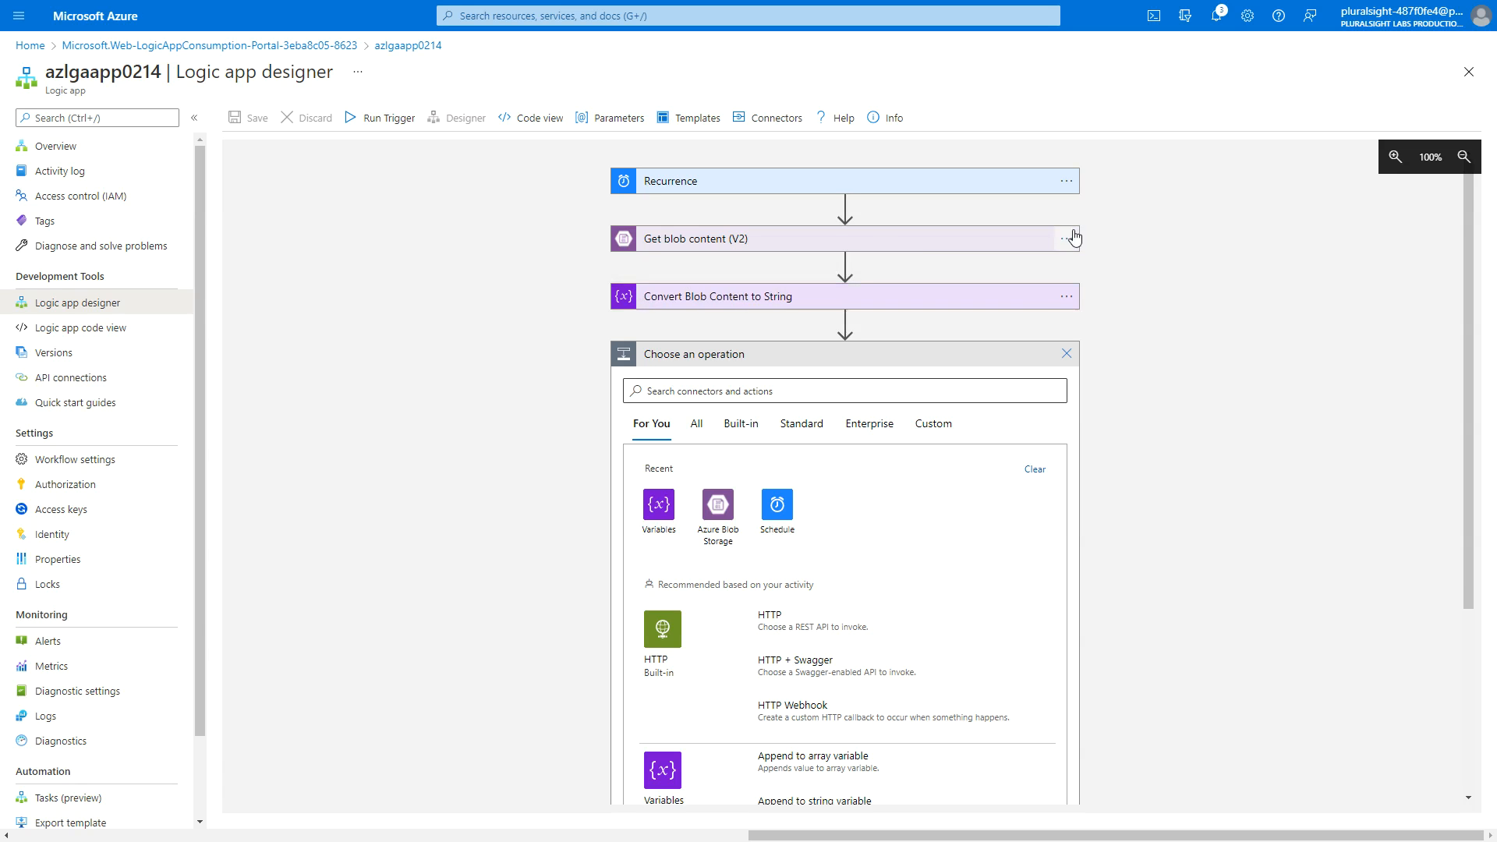
Rename the Get blob content (V2) action as "Get JSON from Blob".
left_click(937, 397)
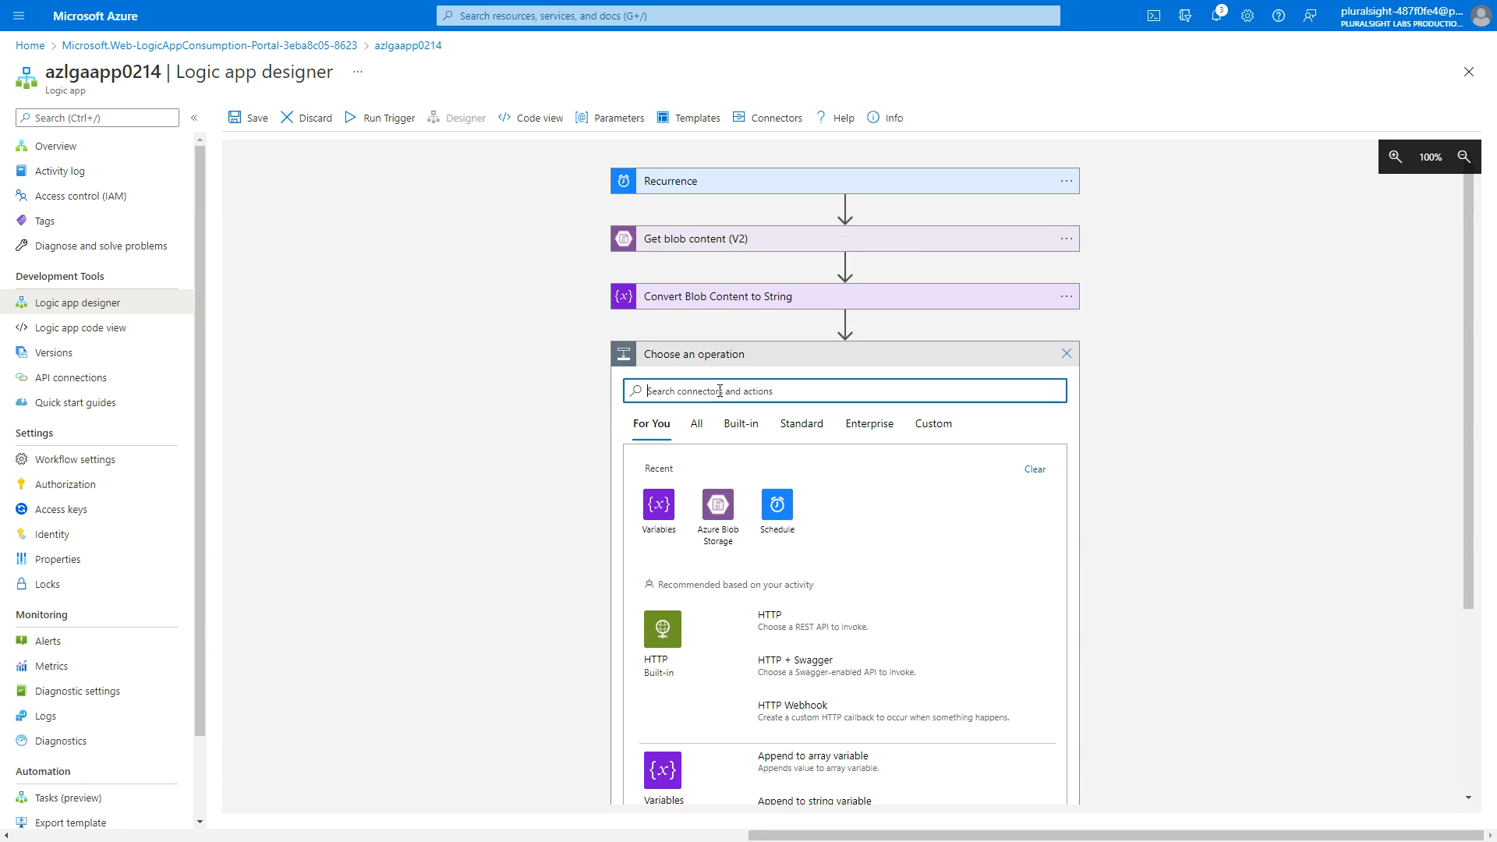
left_click(1067, 243)
left_click(1125, 241)
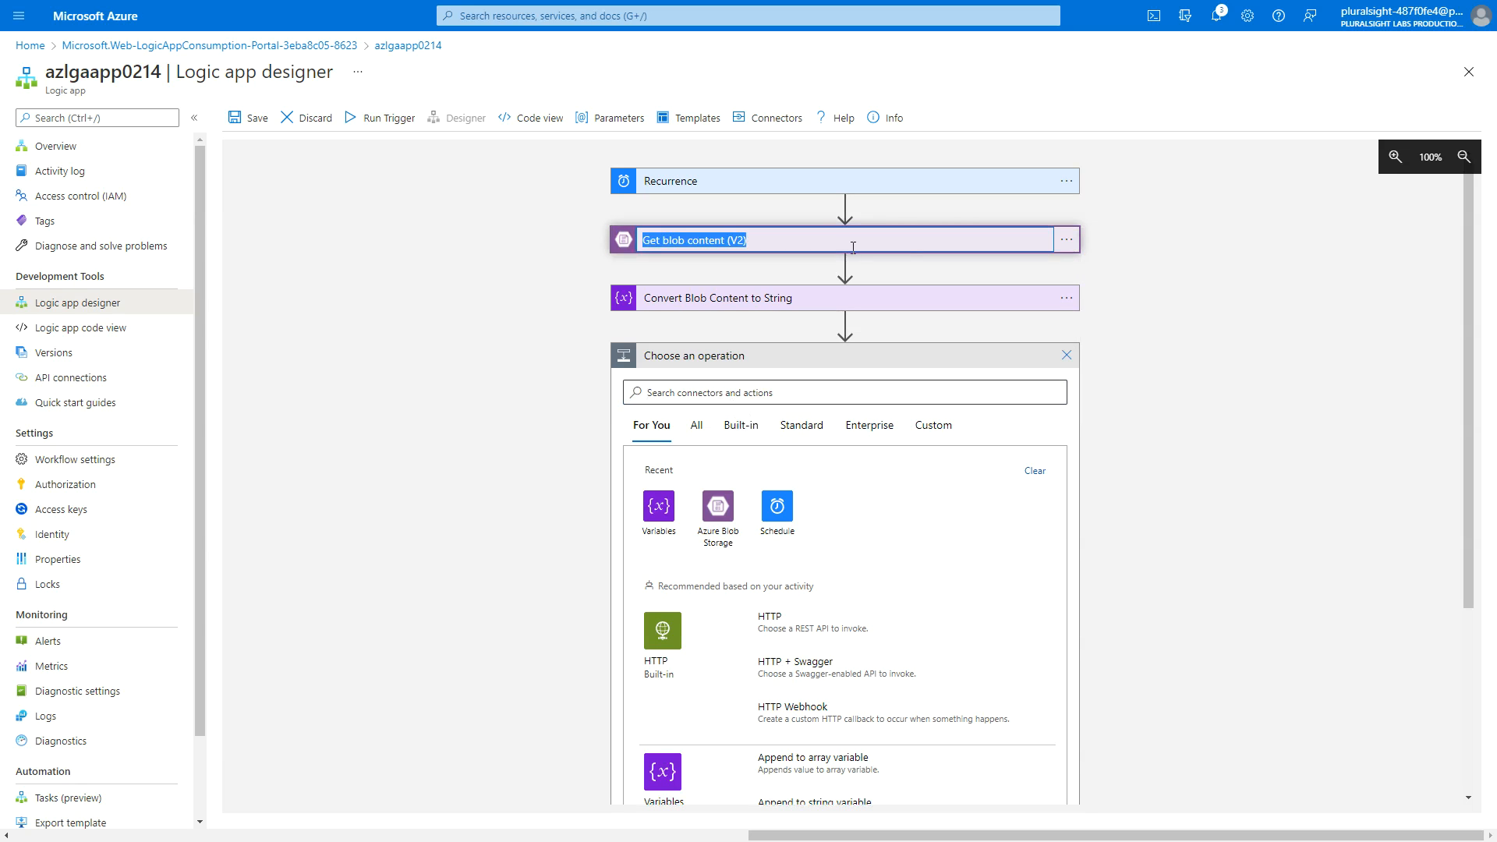
type("Get JSON from Blob")
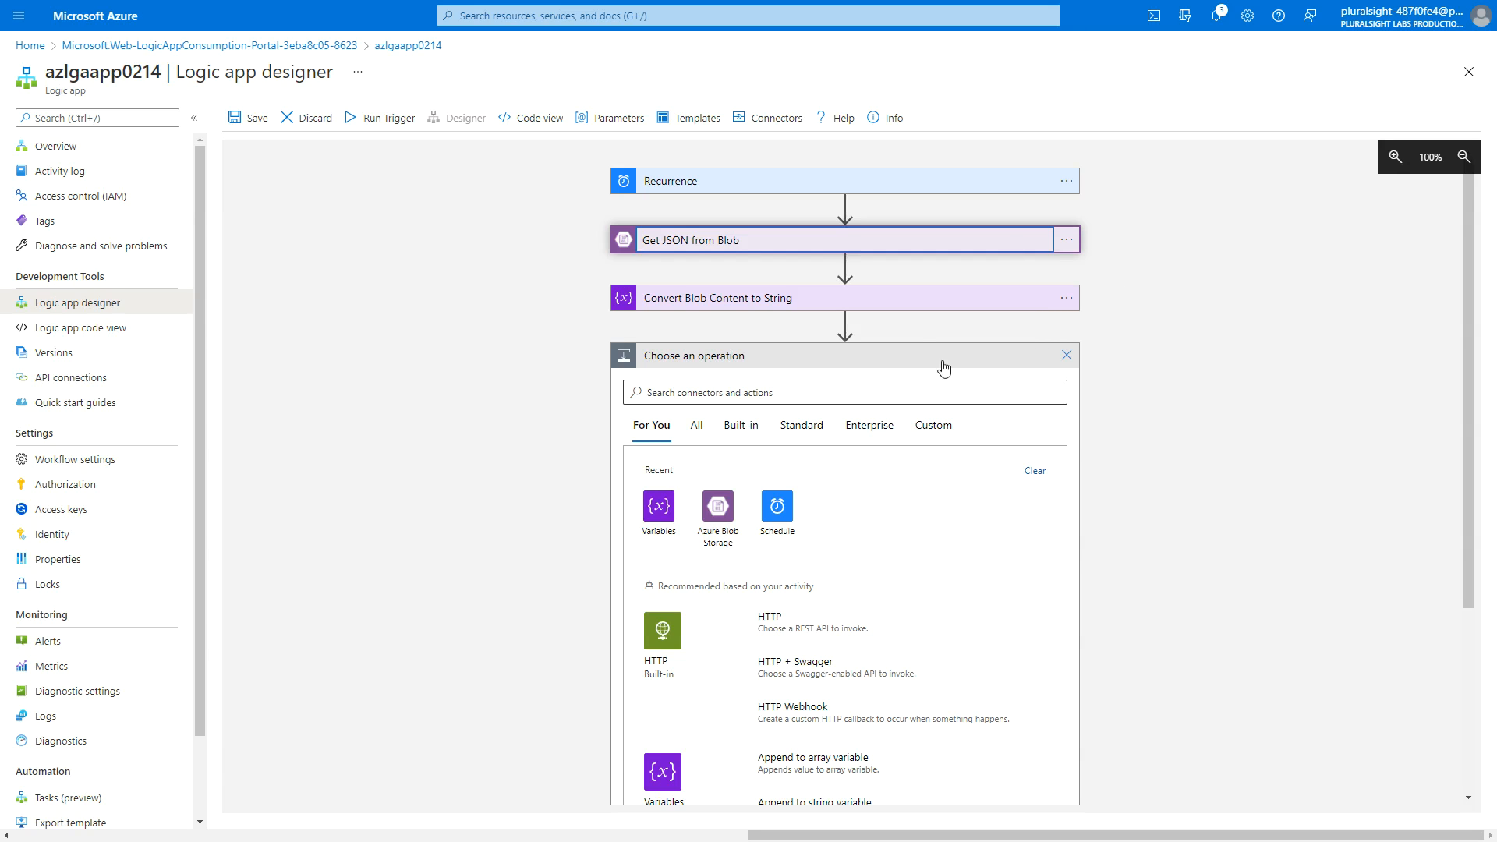
left_click(1130, 324)
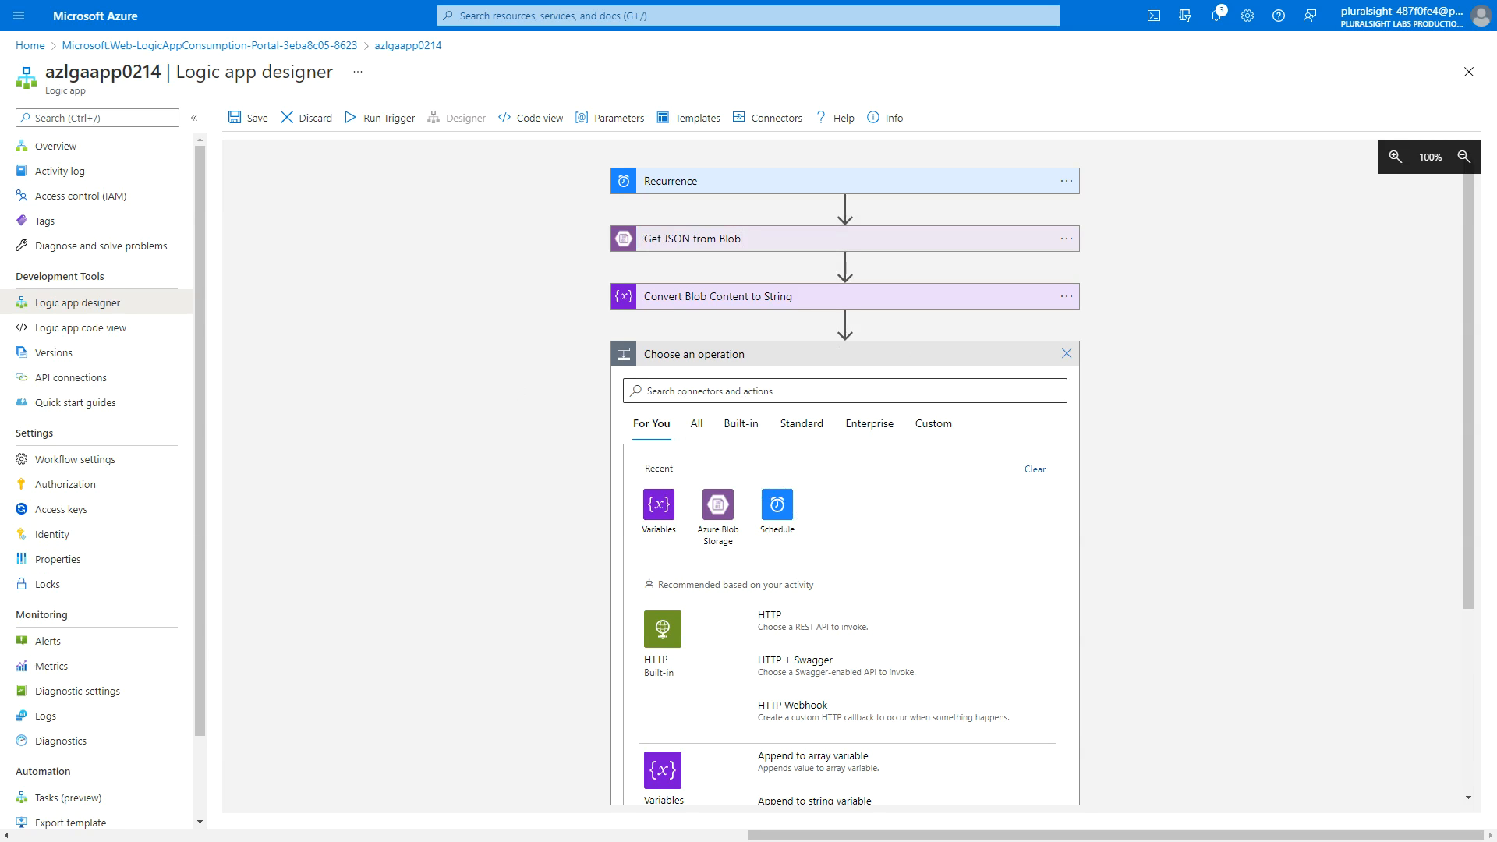
Find the Parse JSON data operation and add it as the action following Convert Blob Content to String.
left_click(656, 393)
type("Parse JSON")
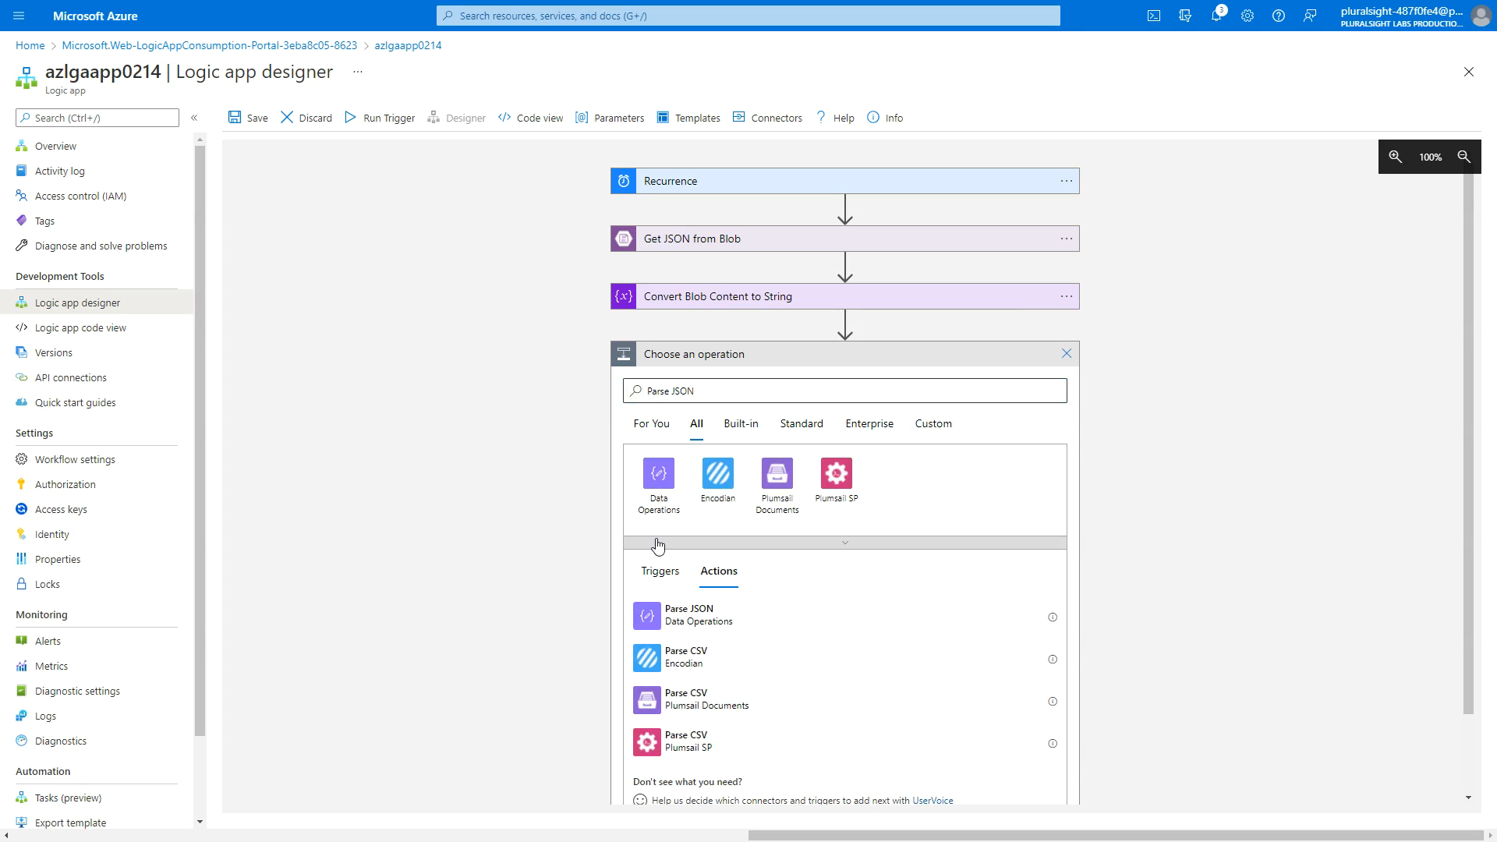
left_click(683, 620)
left_click(747, 389)
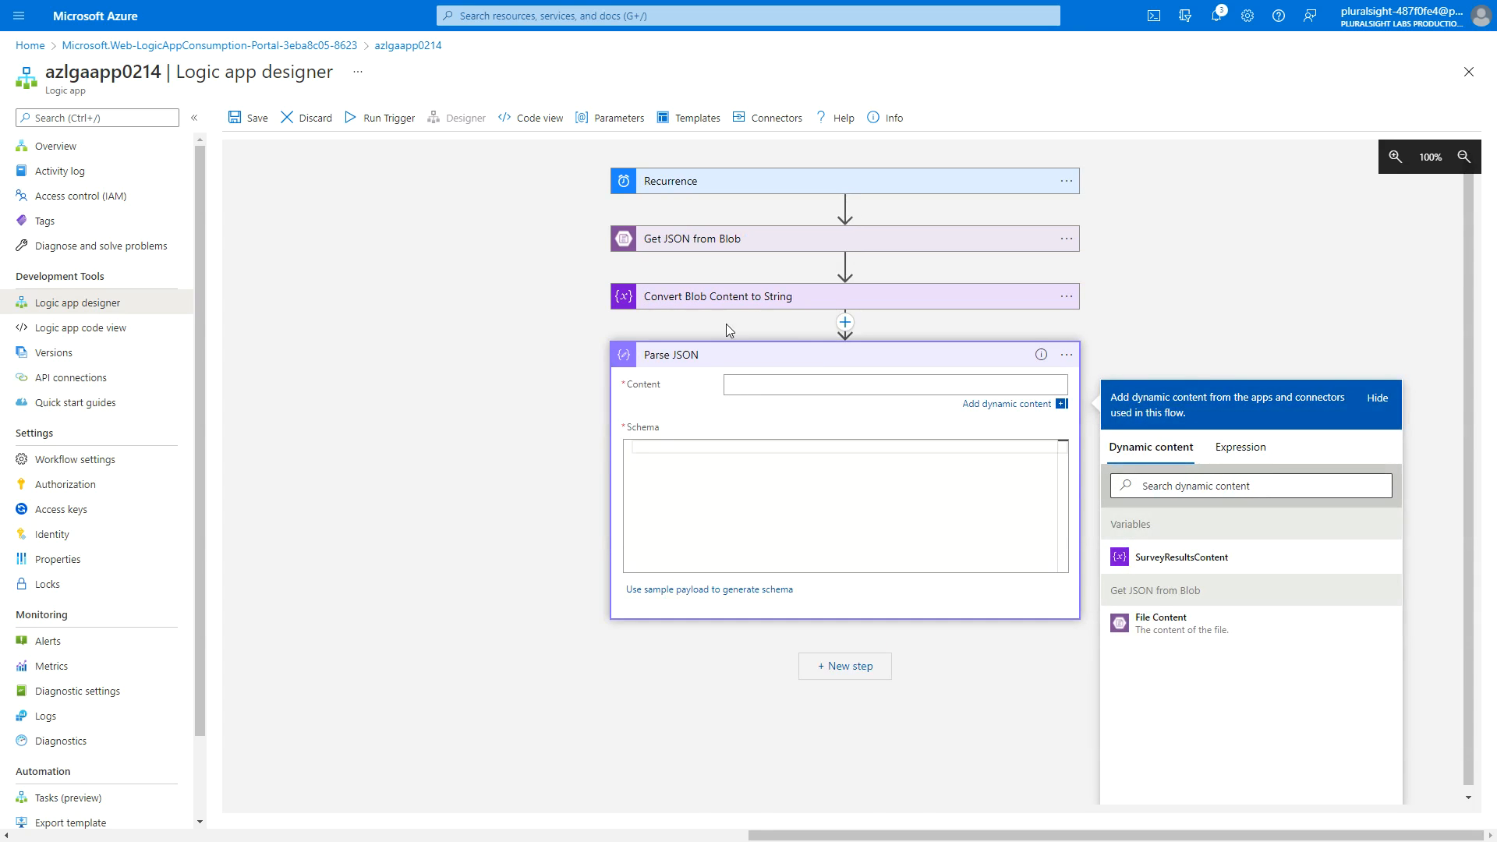
Set the Parse JSON content to the SurveyResultsContent variable, leaving only the dynamic value in the field.
right_click(804, 298)
left_click(775, 300)
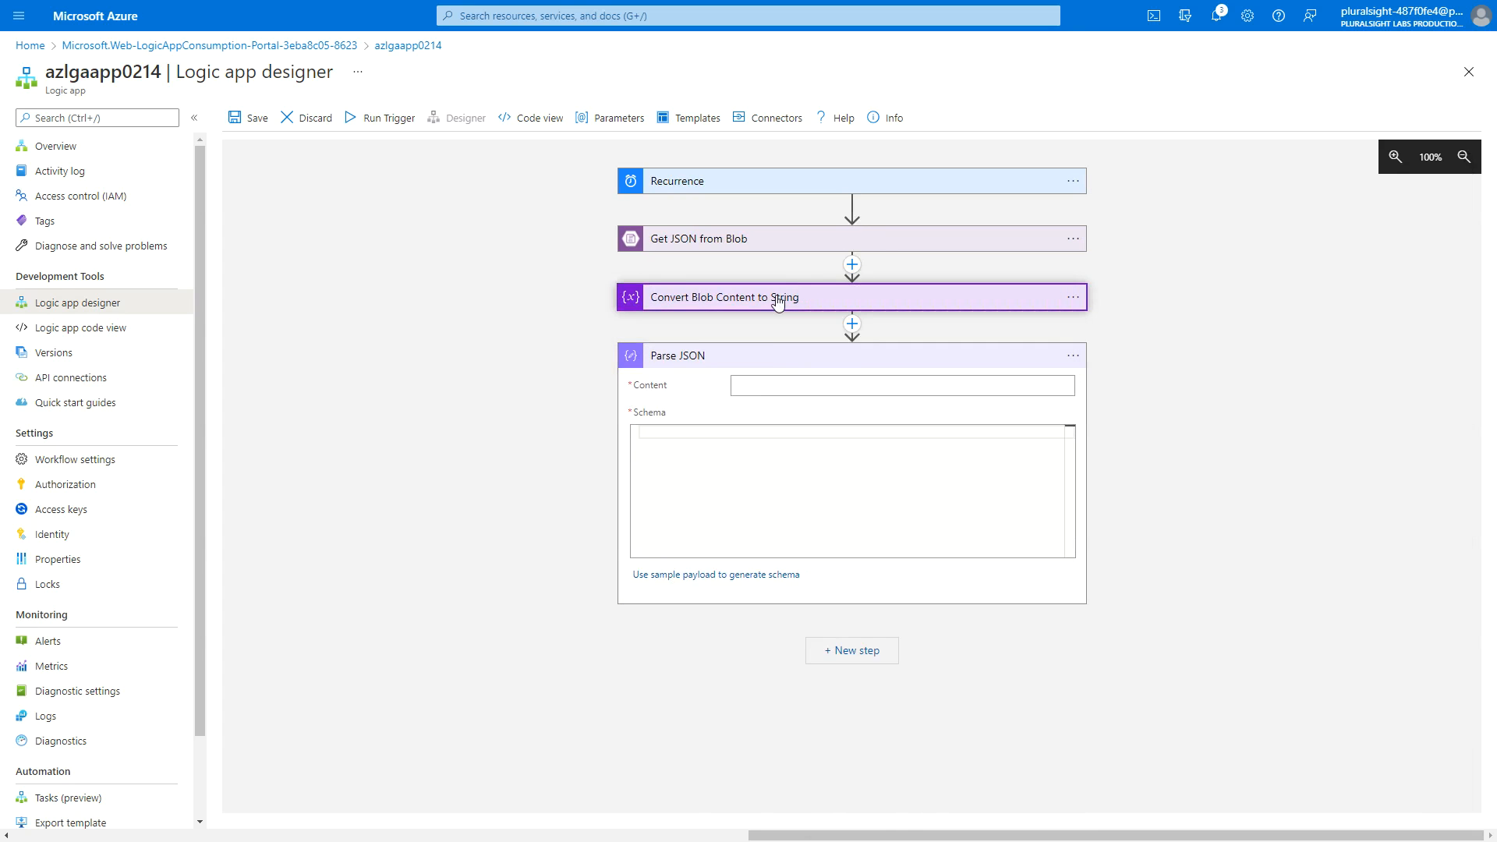
left_click(756, 483)
type("SurveyResultsContent")
left_click(1164, 557)
double_click(783, 484)
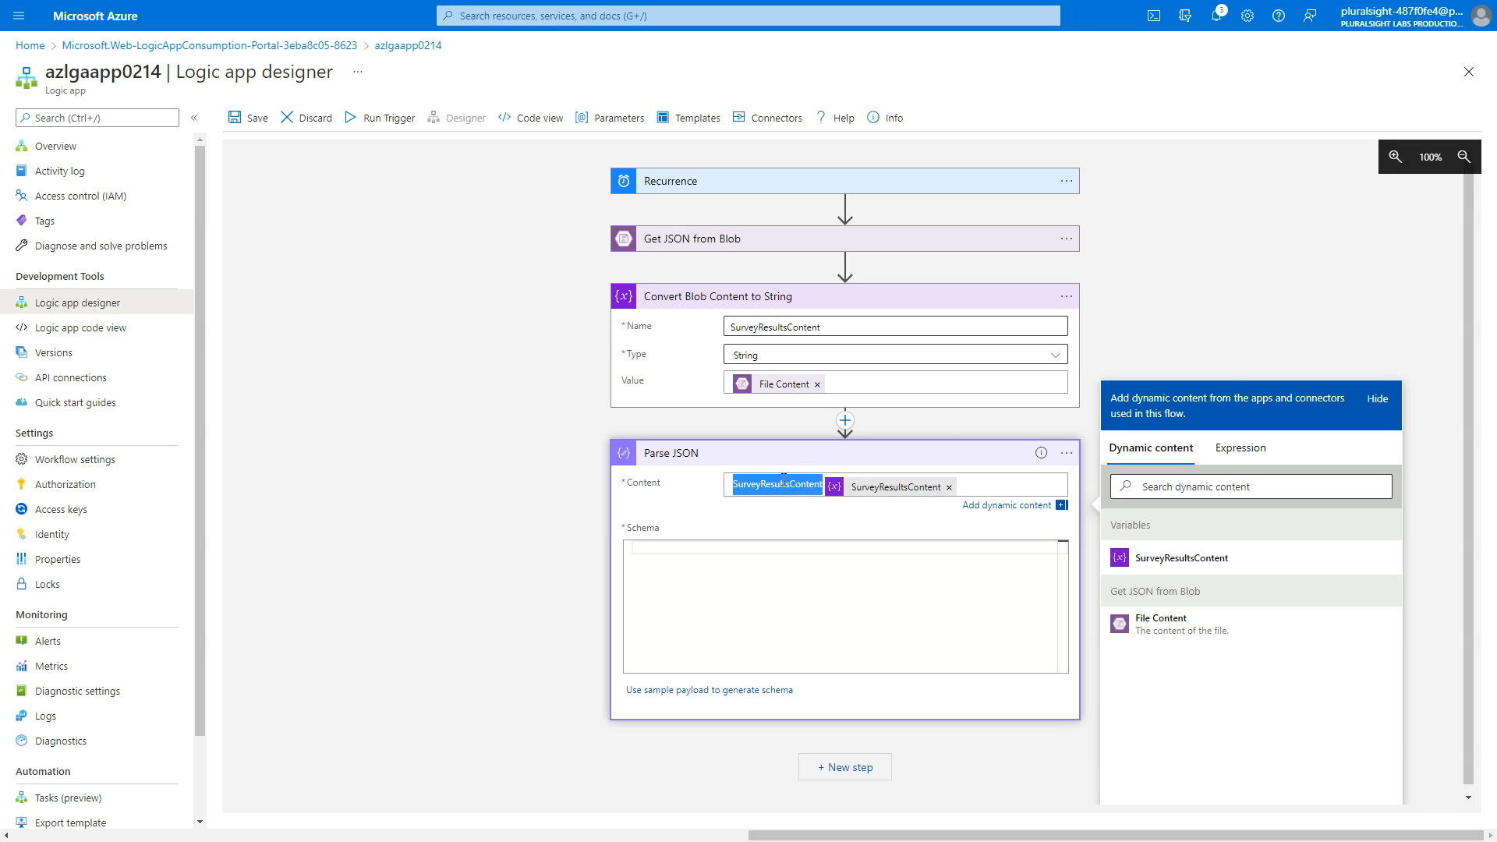
key("BackSpace")
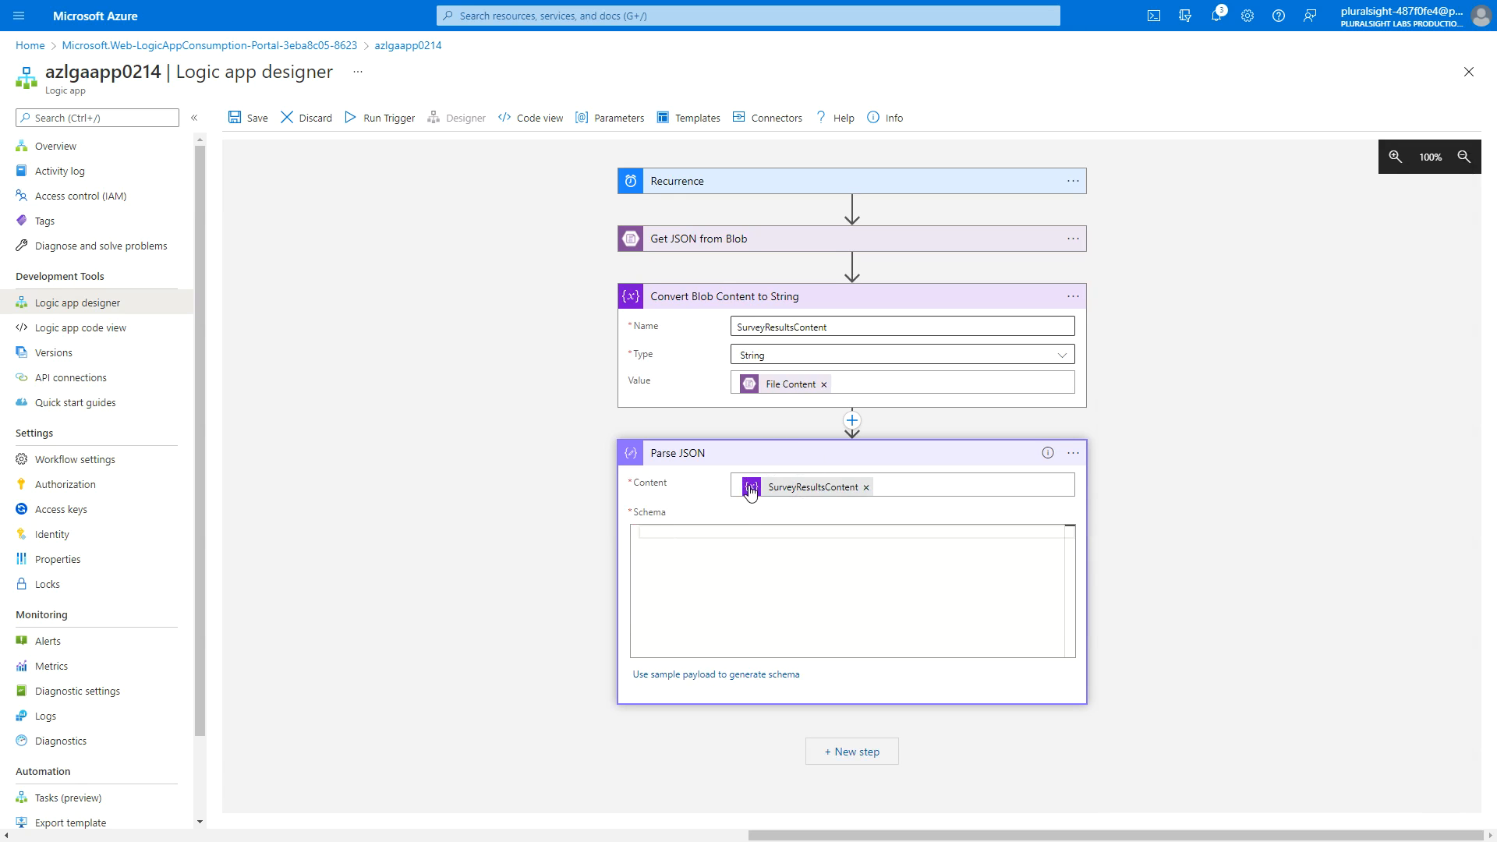
Enter [] as the Parse JSON placeholder schema, then save the logic app and run its trigger.
type("[]")
left_click(256, 123)
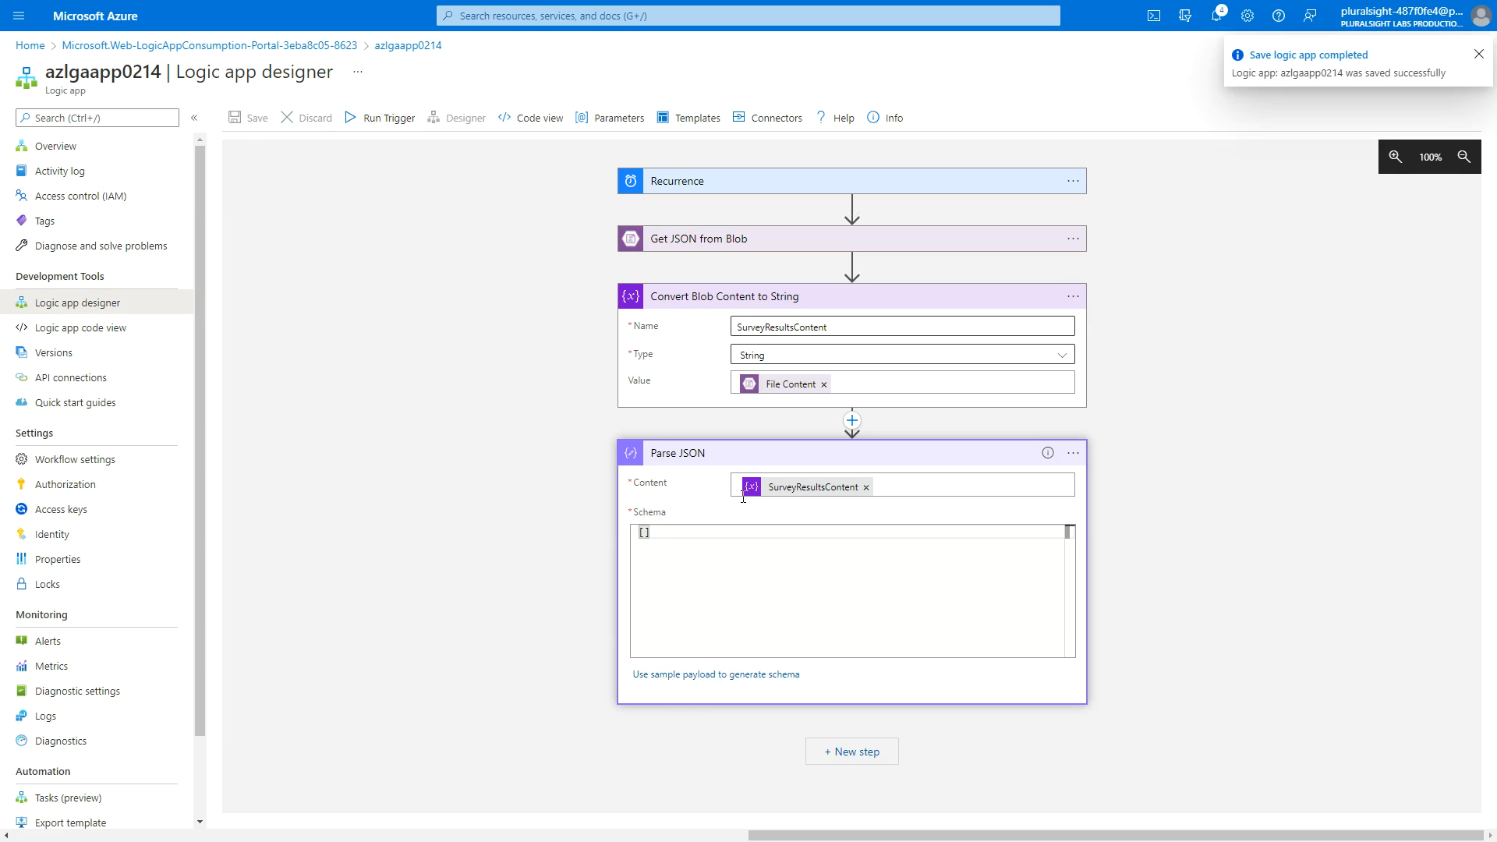
left_click(363, 121)
left_click(354, 146)
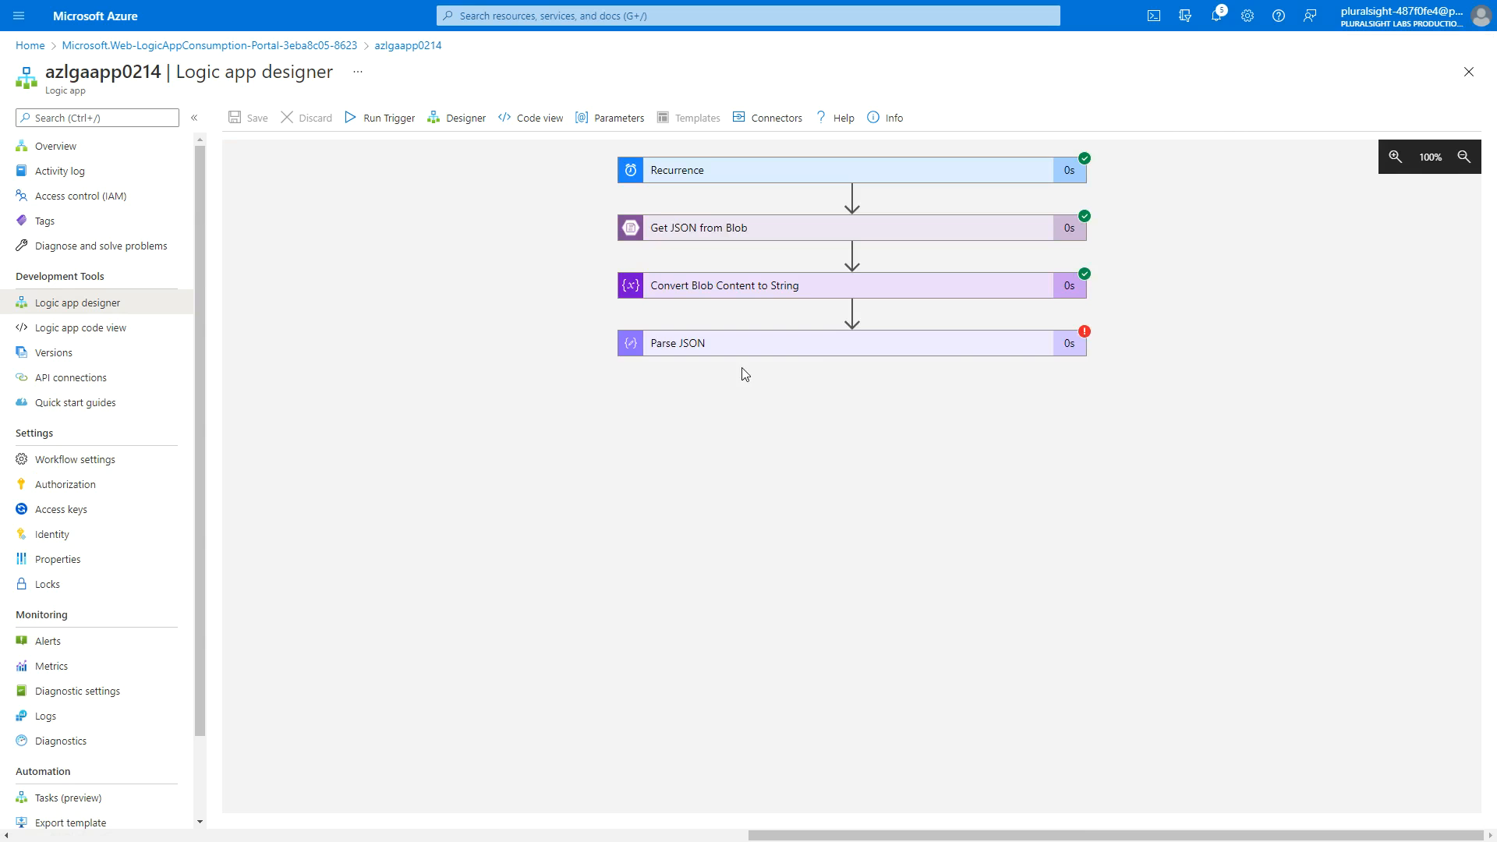
Expand the Convert Blob Content to String action in the run and copy its entire JSON value.
left_click(1068, 344)
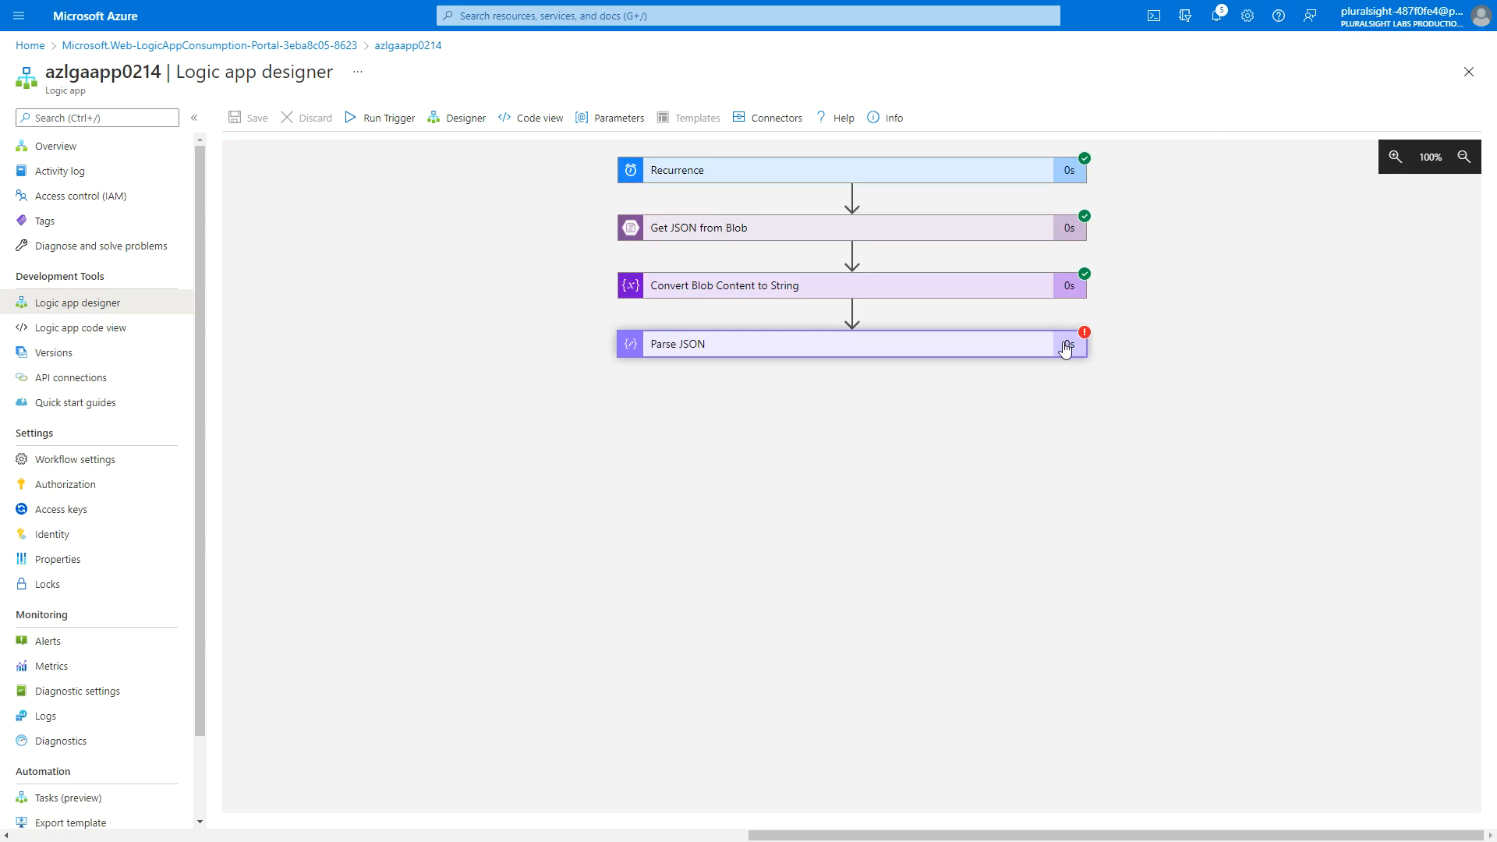
left_click(906, 290)
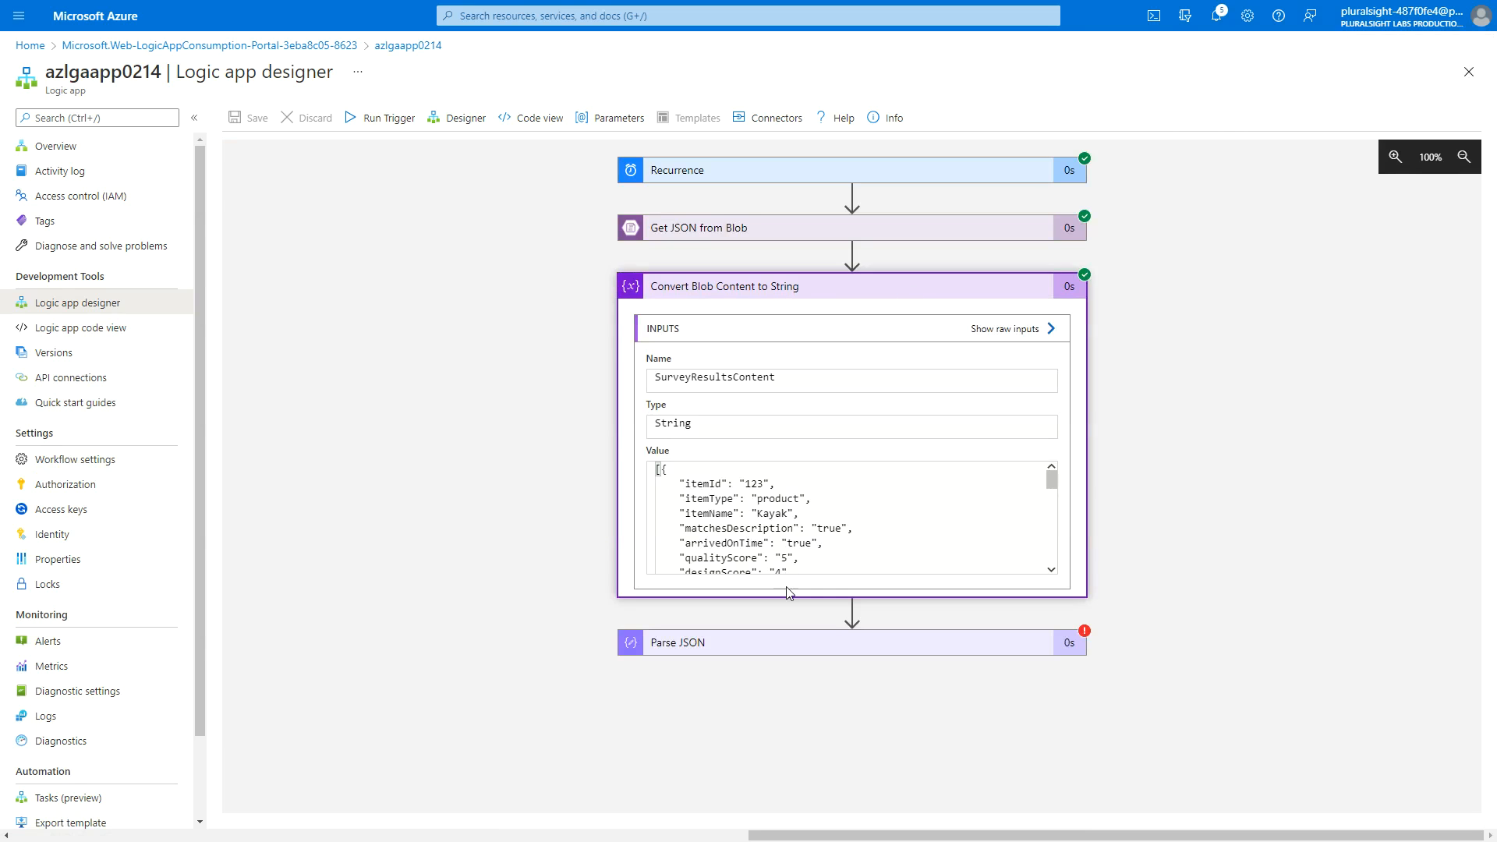
key("ctrl+a")
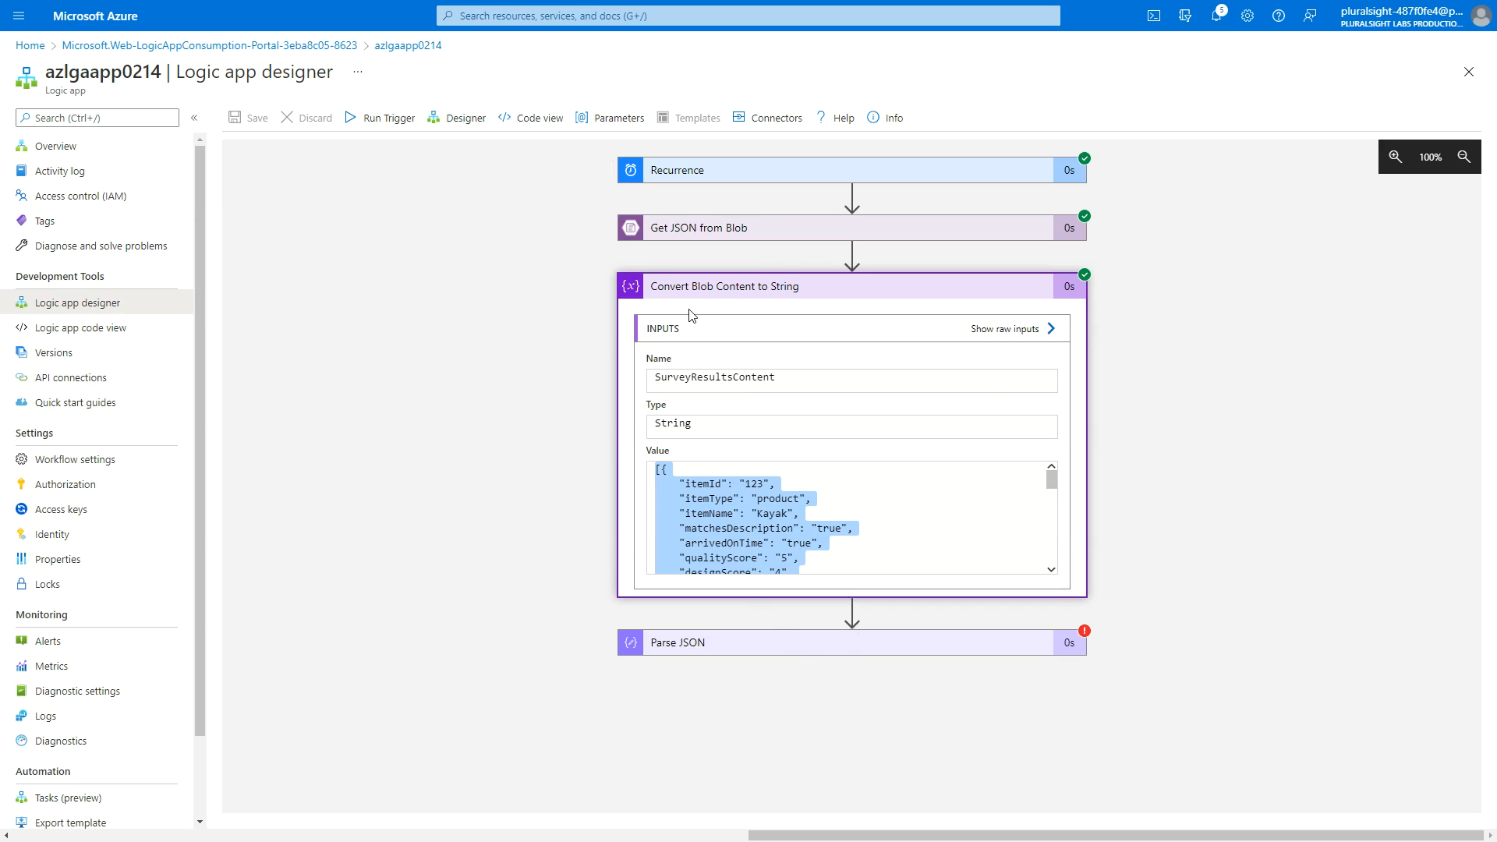
left_click(515, 137)
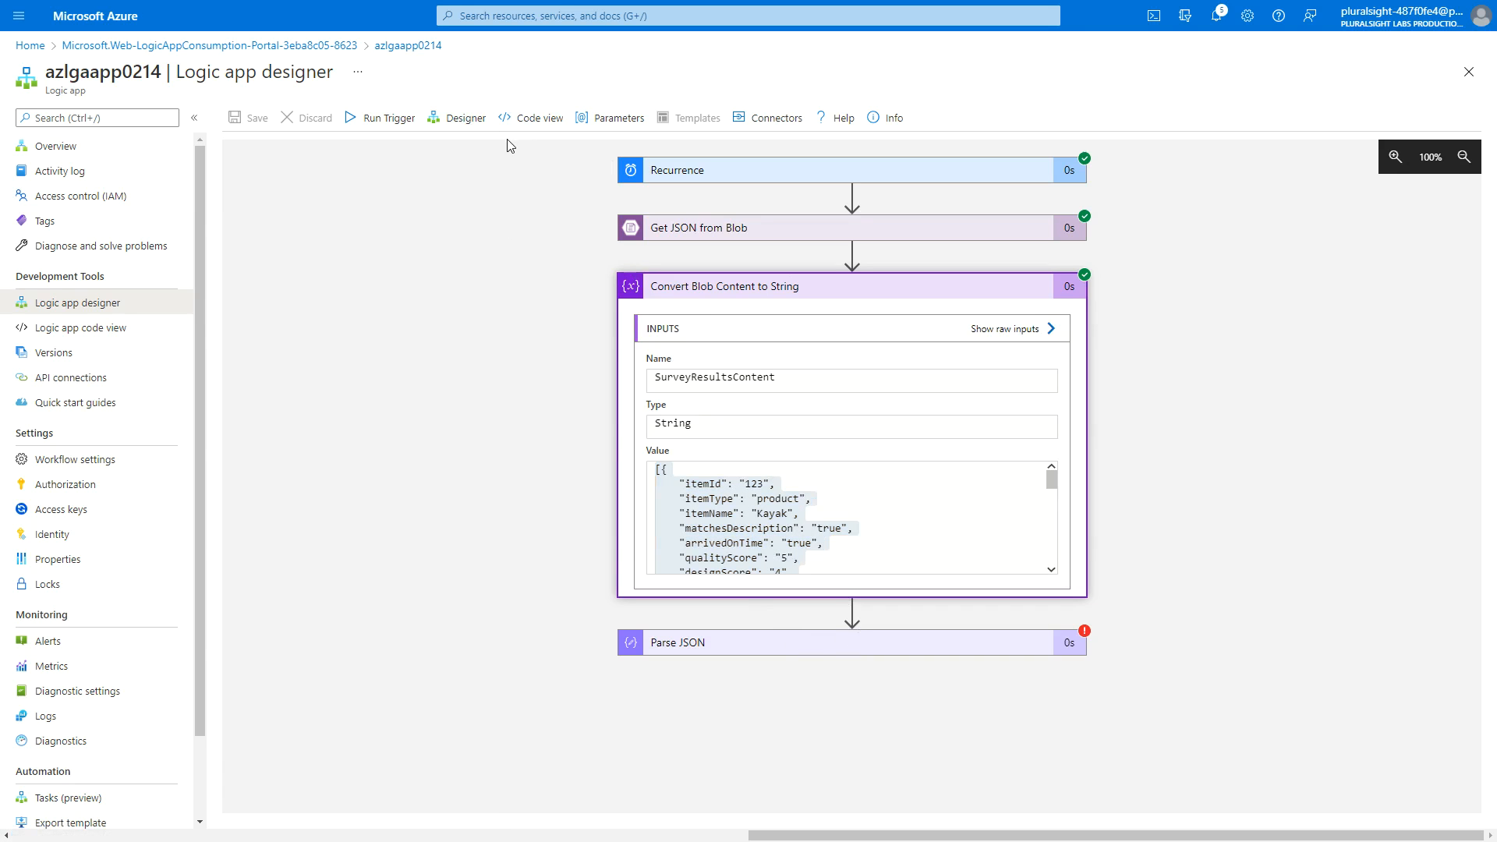
Back in the designer, generate the Parse JSON schema from the copied survey results JSON as the sample payload.
left_click(441, 123)
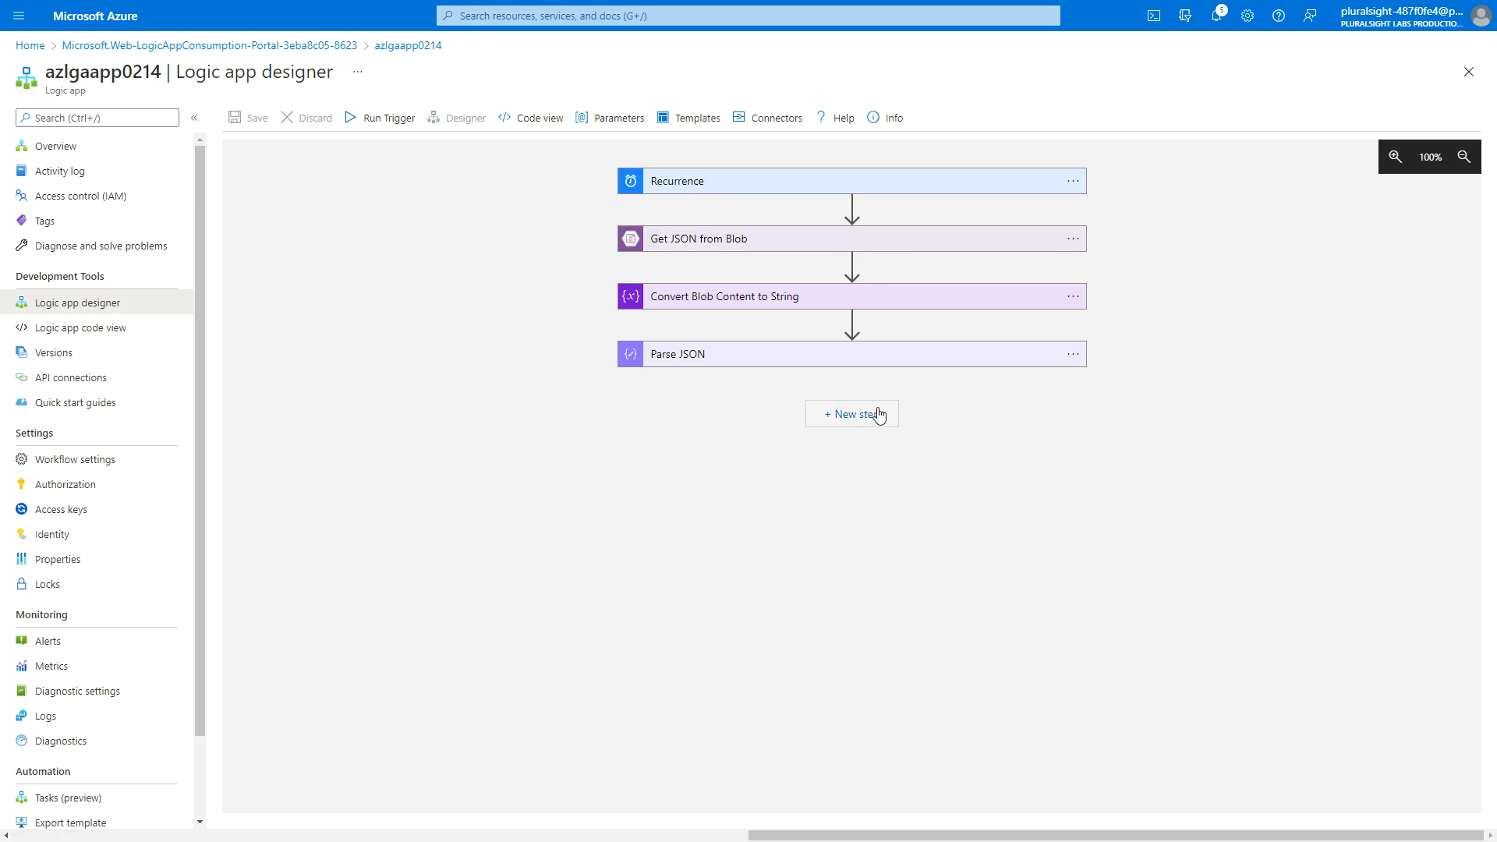
left_click(812, 355)
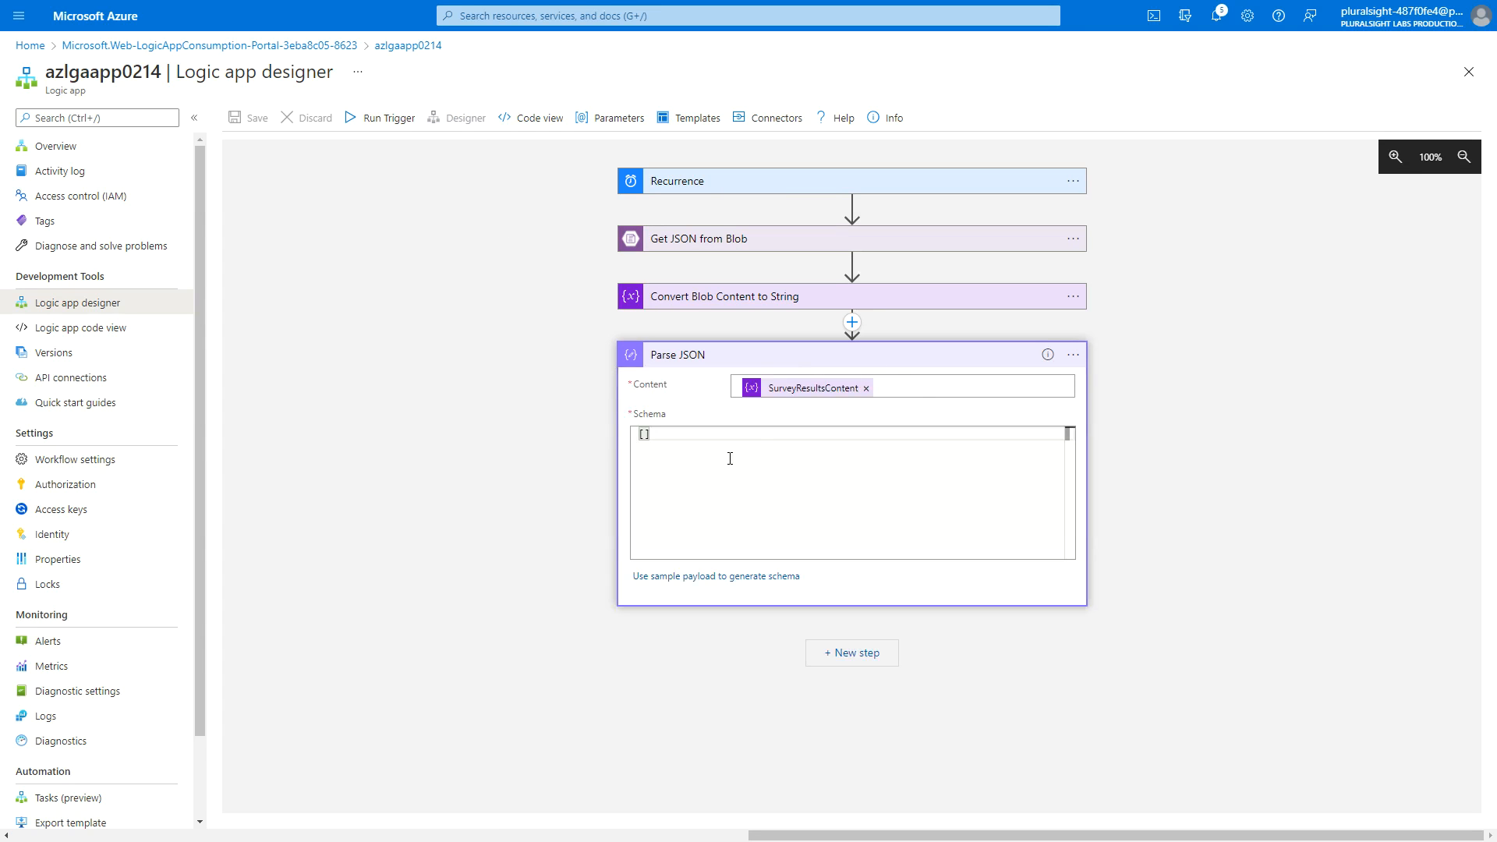
left_click(721, 577)
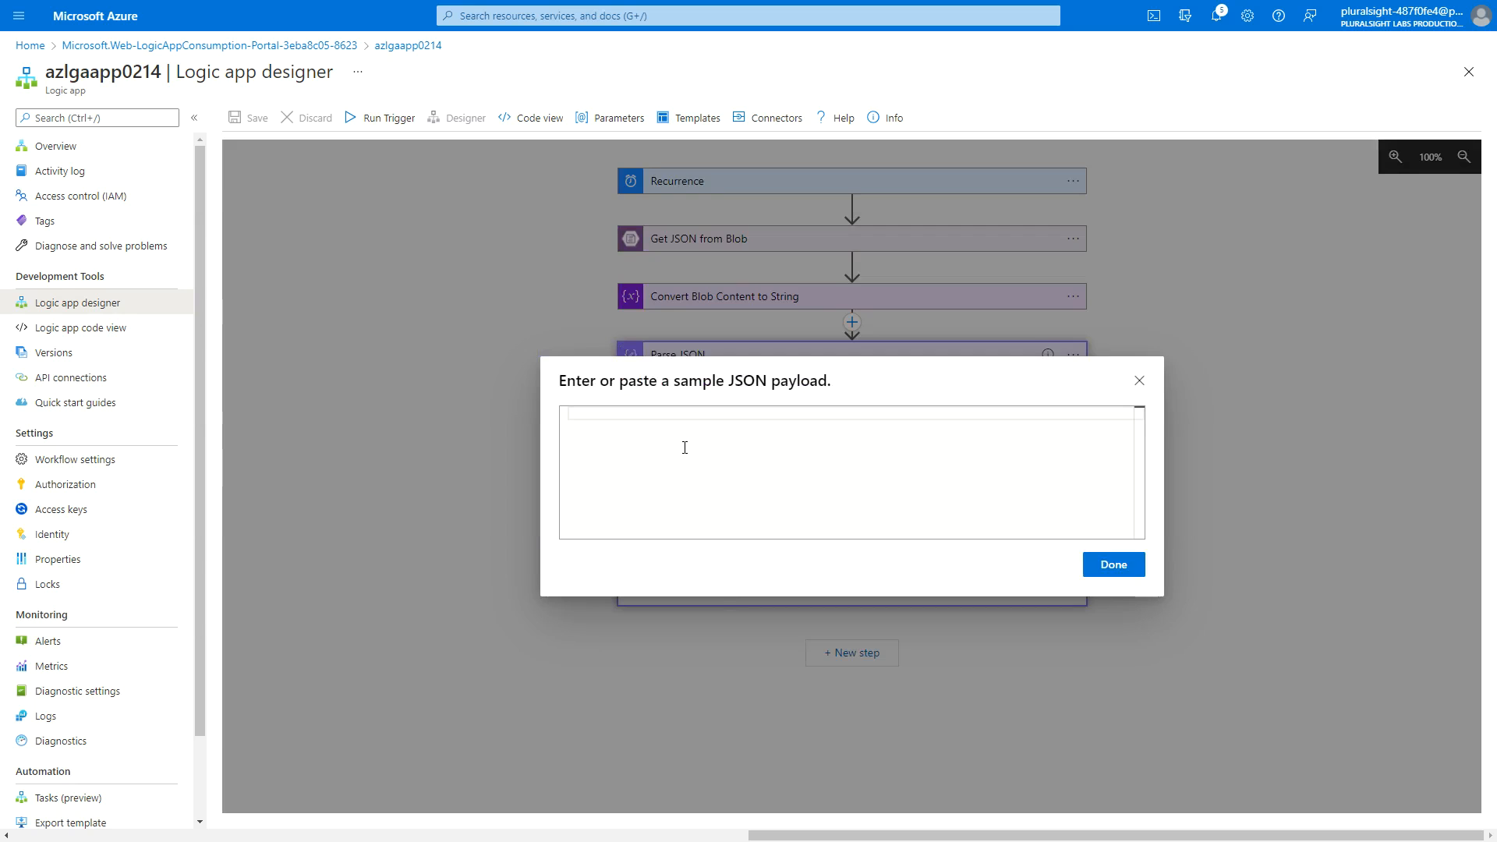
key("ctrl+v")
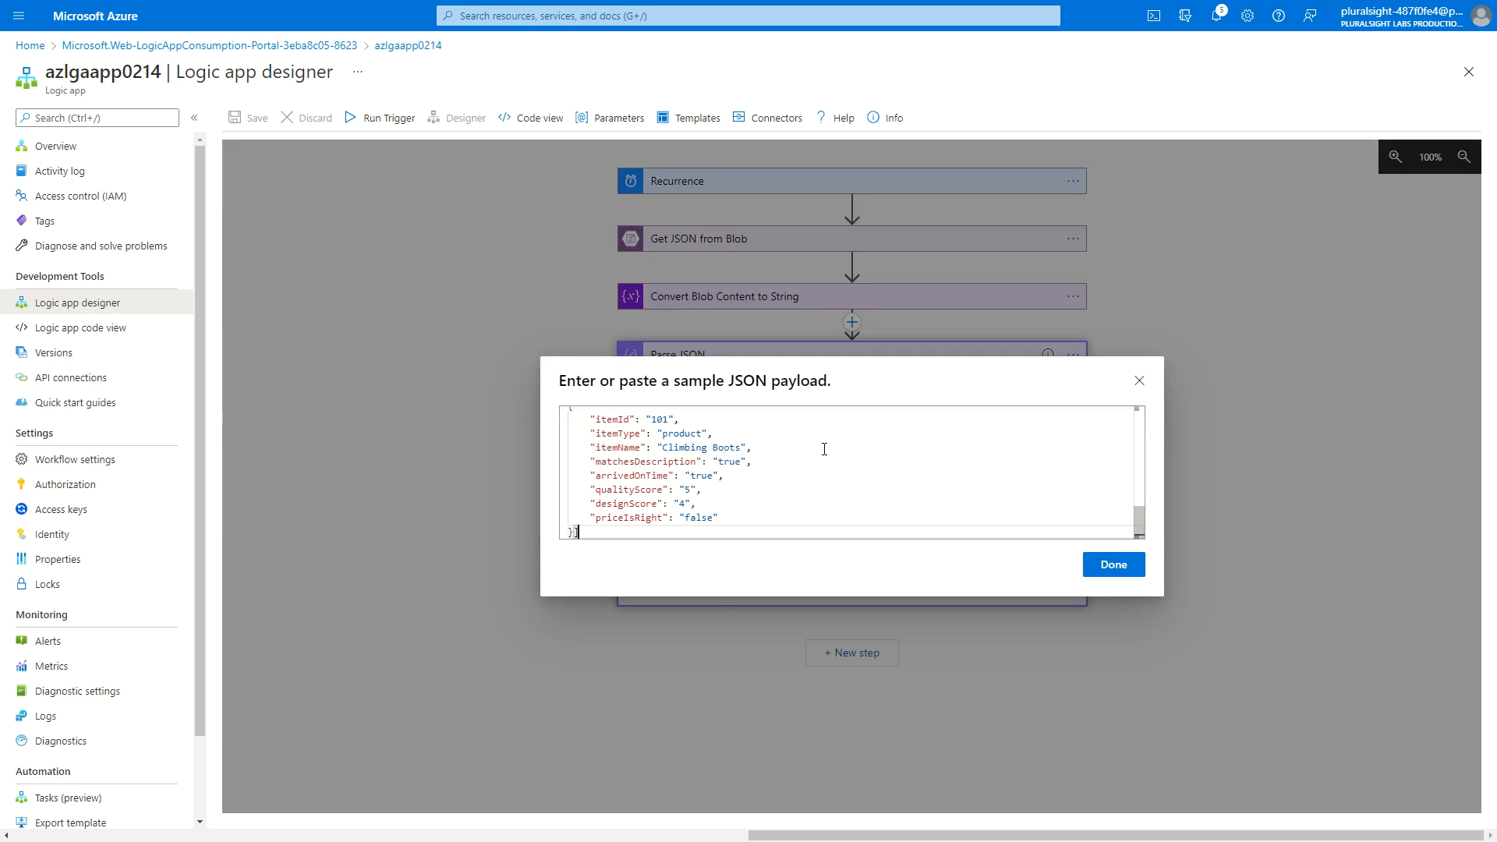
left_click(1113, 565)
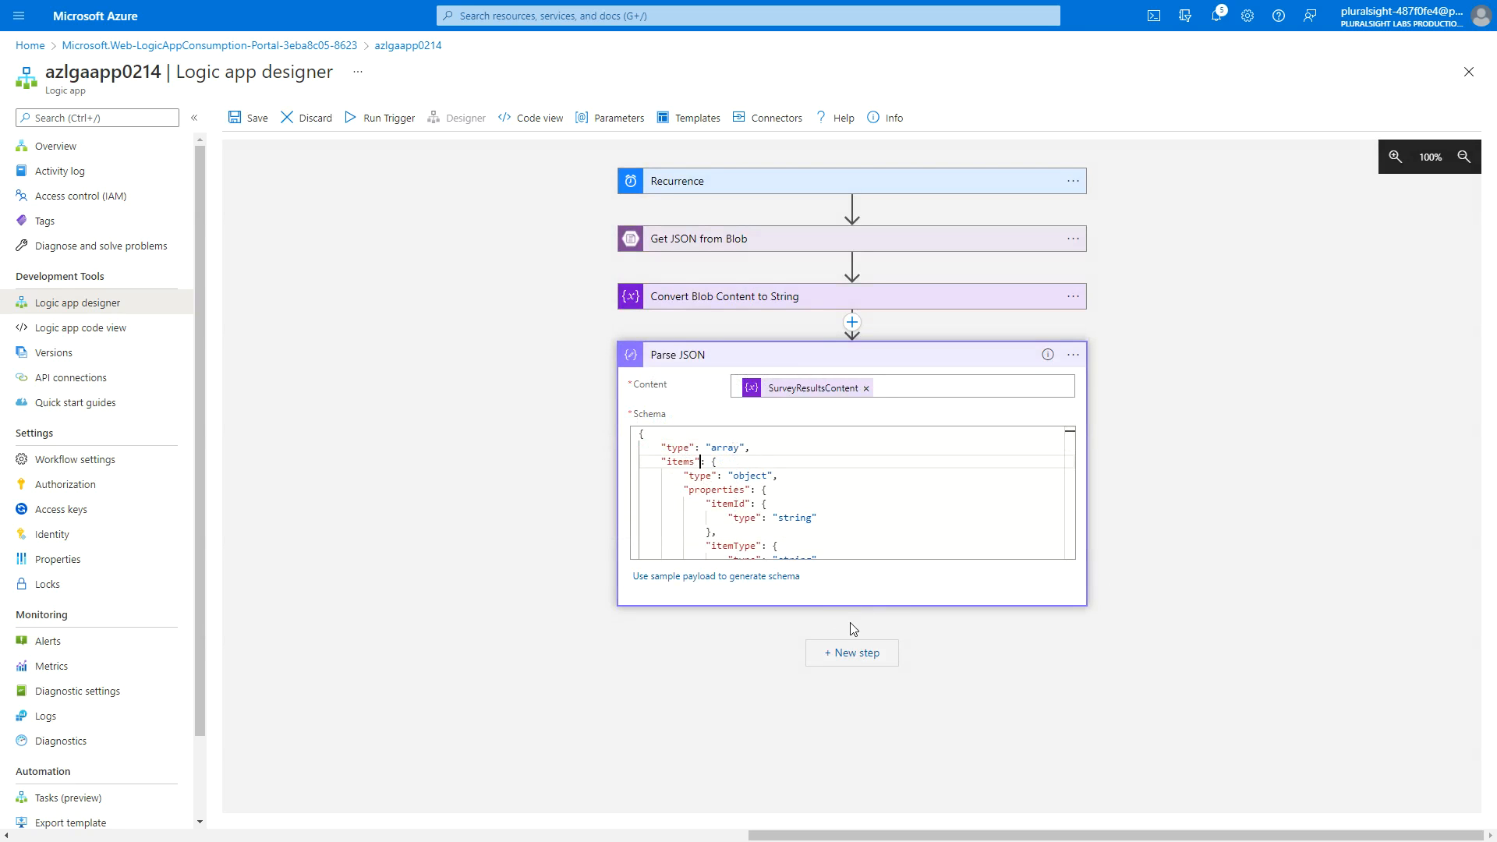
Save the logic app, run its trigger, and examine the Parse JSON action's inputs and outputs.
left_click(845, 651)
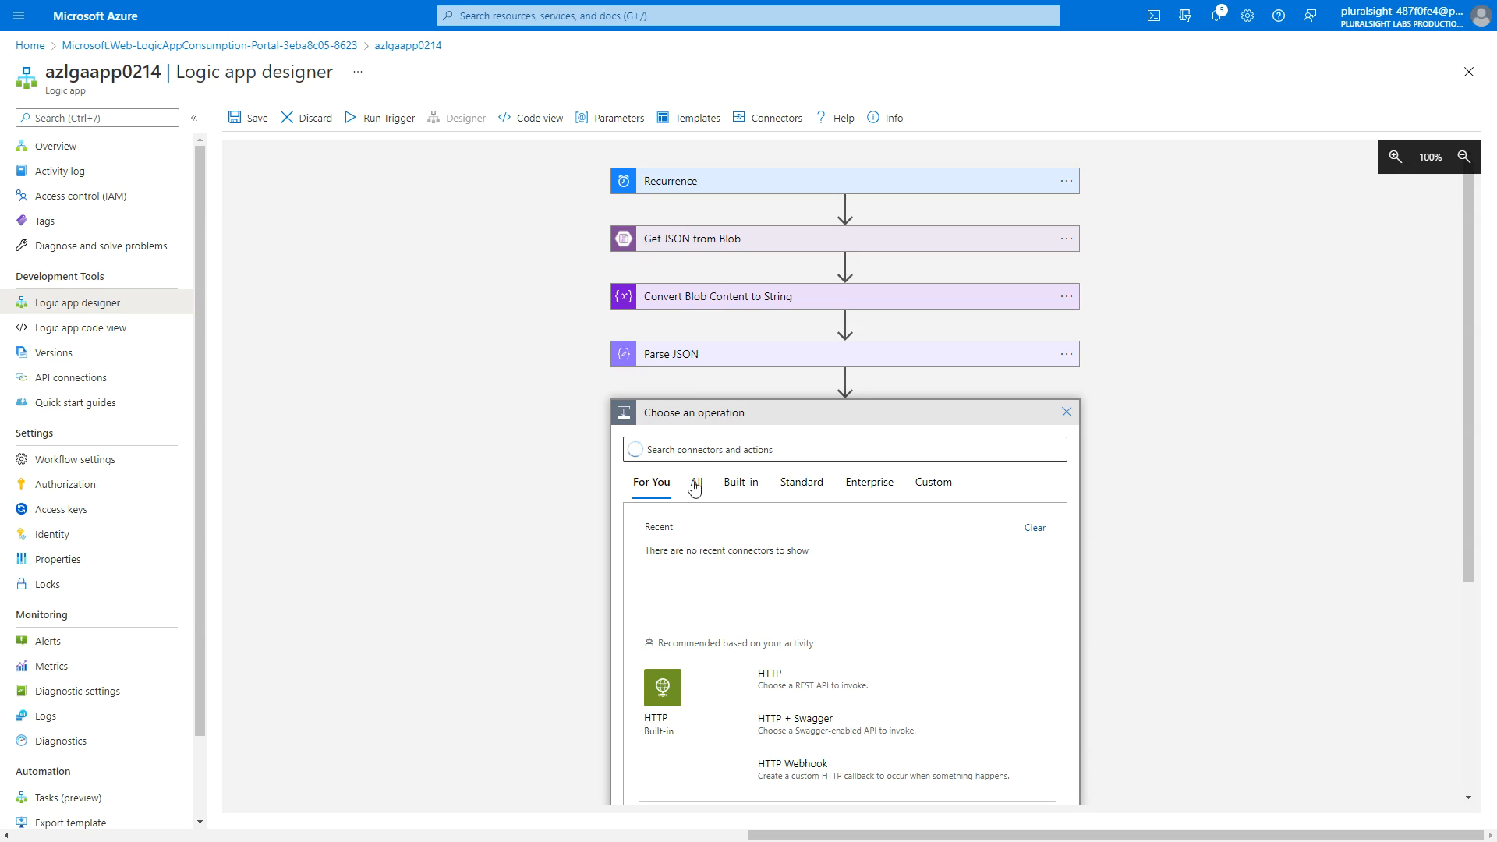
left_click(248, 118)
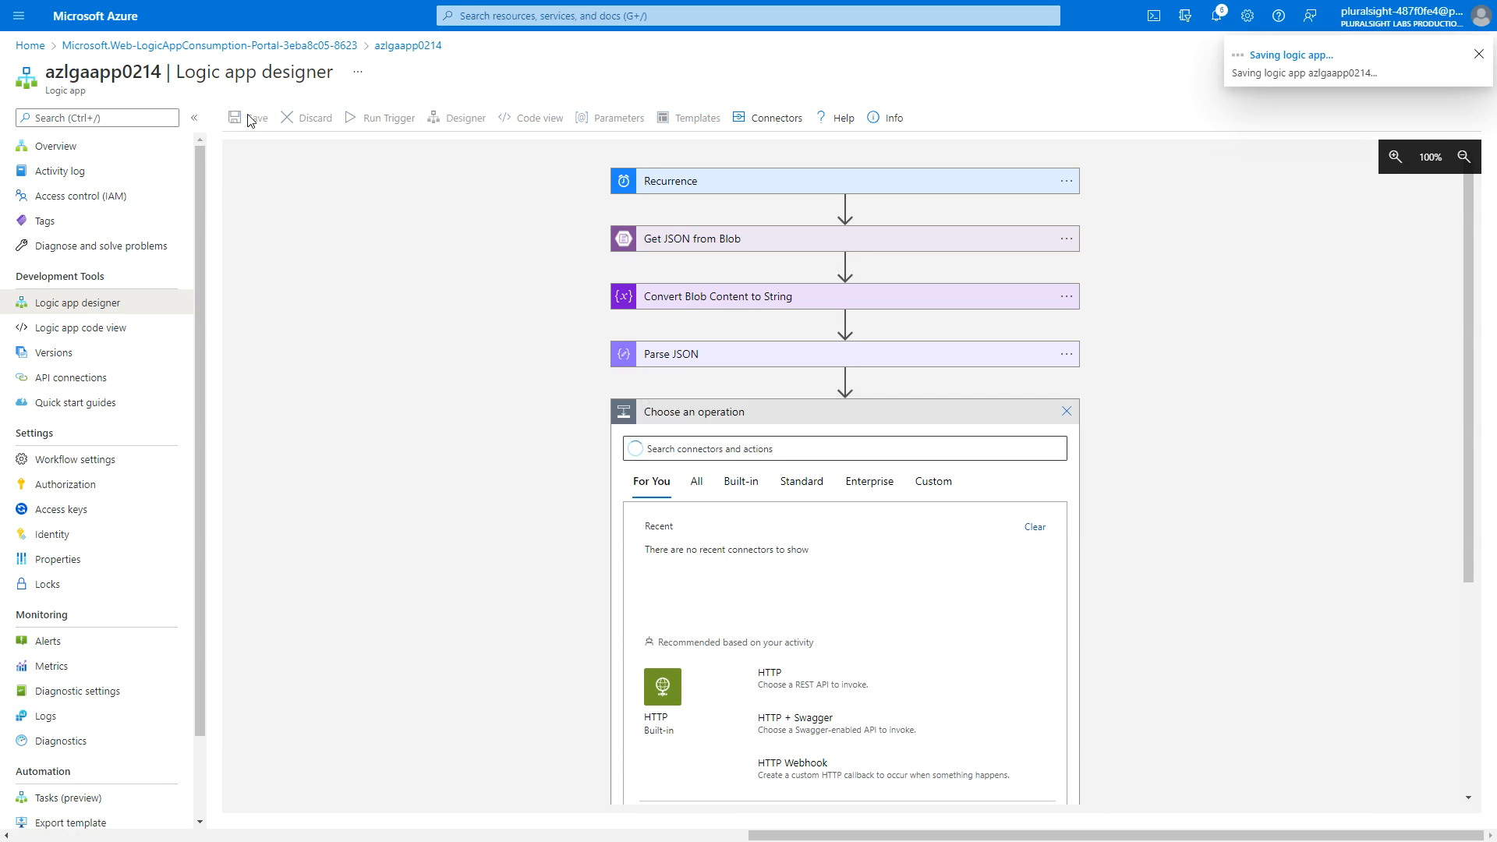
left_click(371, 121)
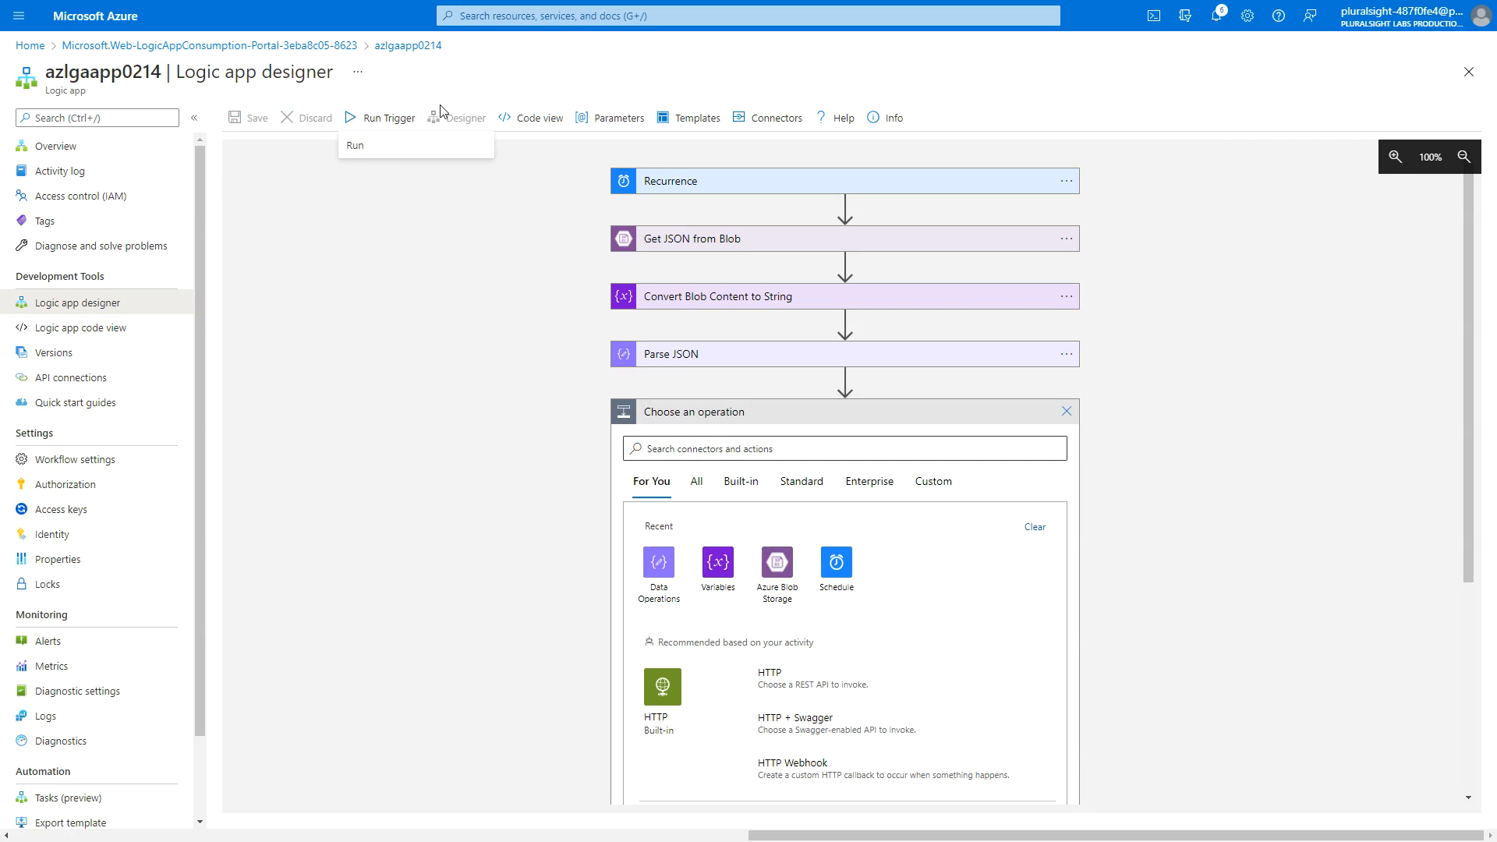
left_click(363, 146)
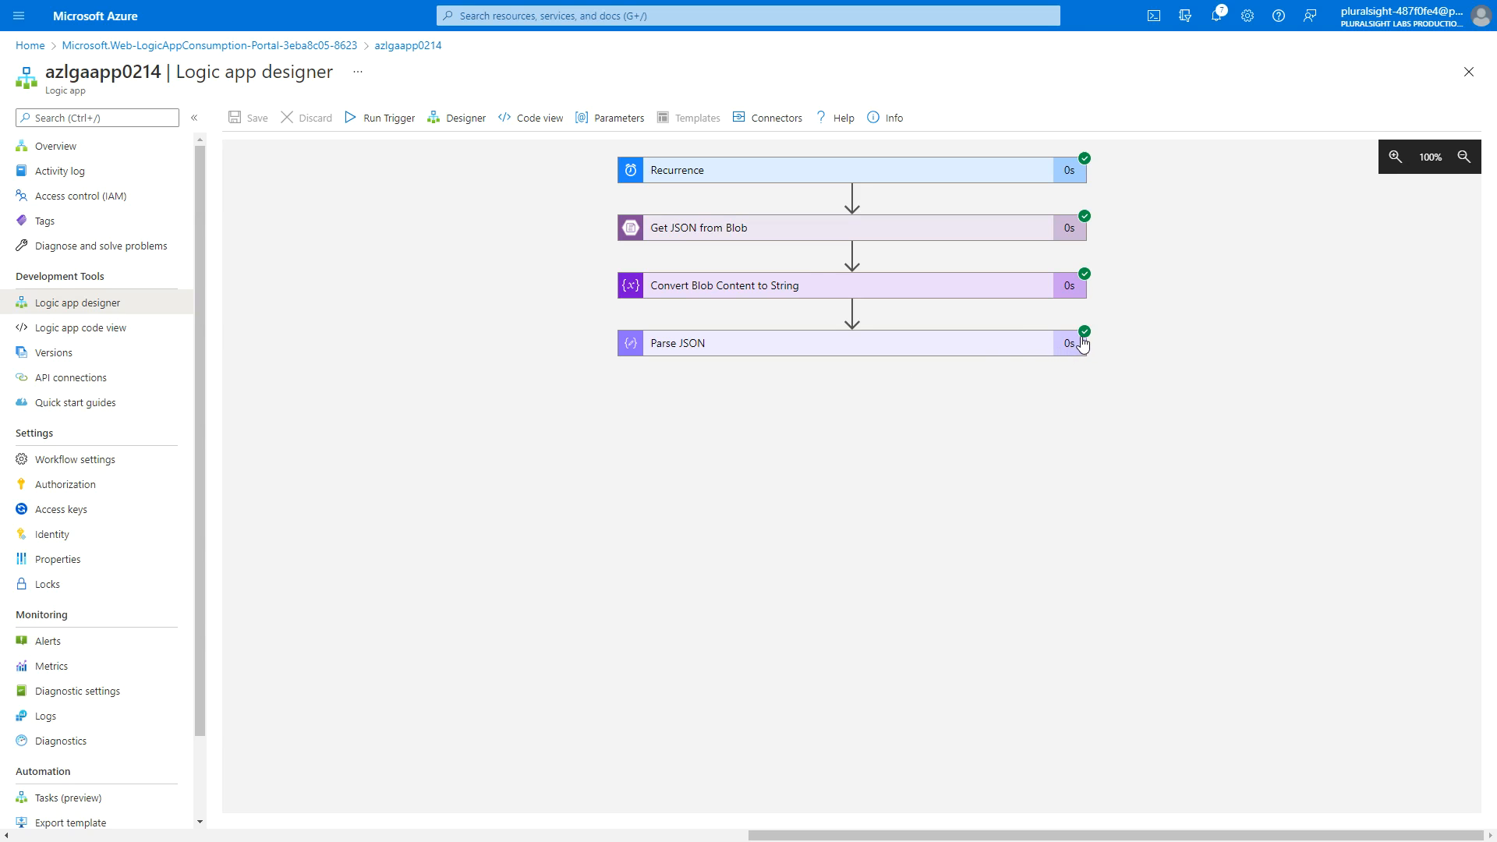
left_click(850, 350)
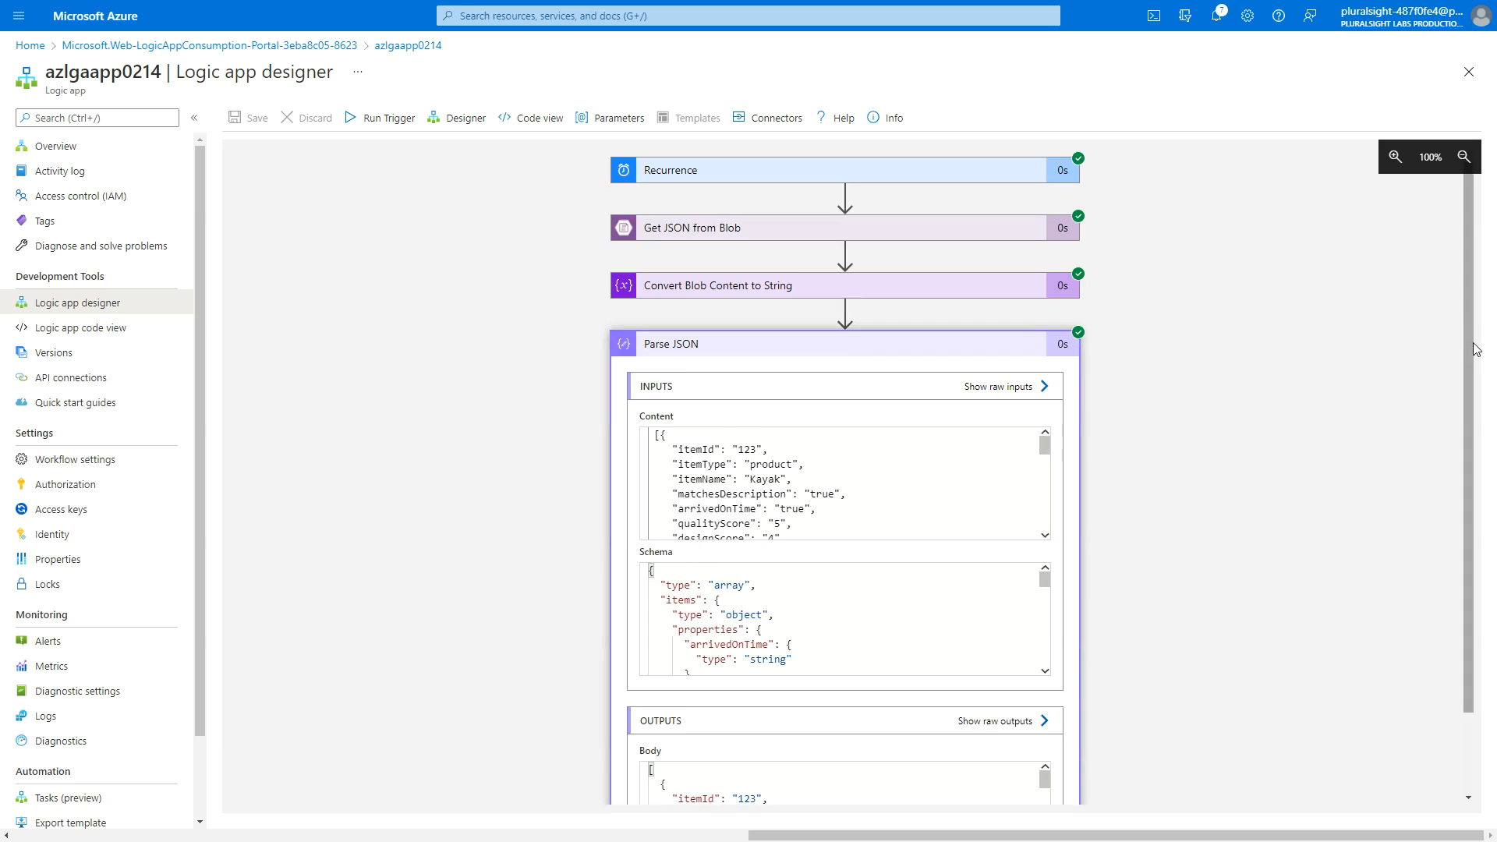
left_click_drag(1472, 352, 1479, 502)
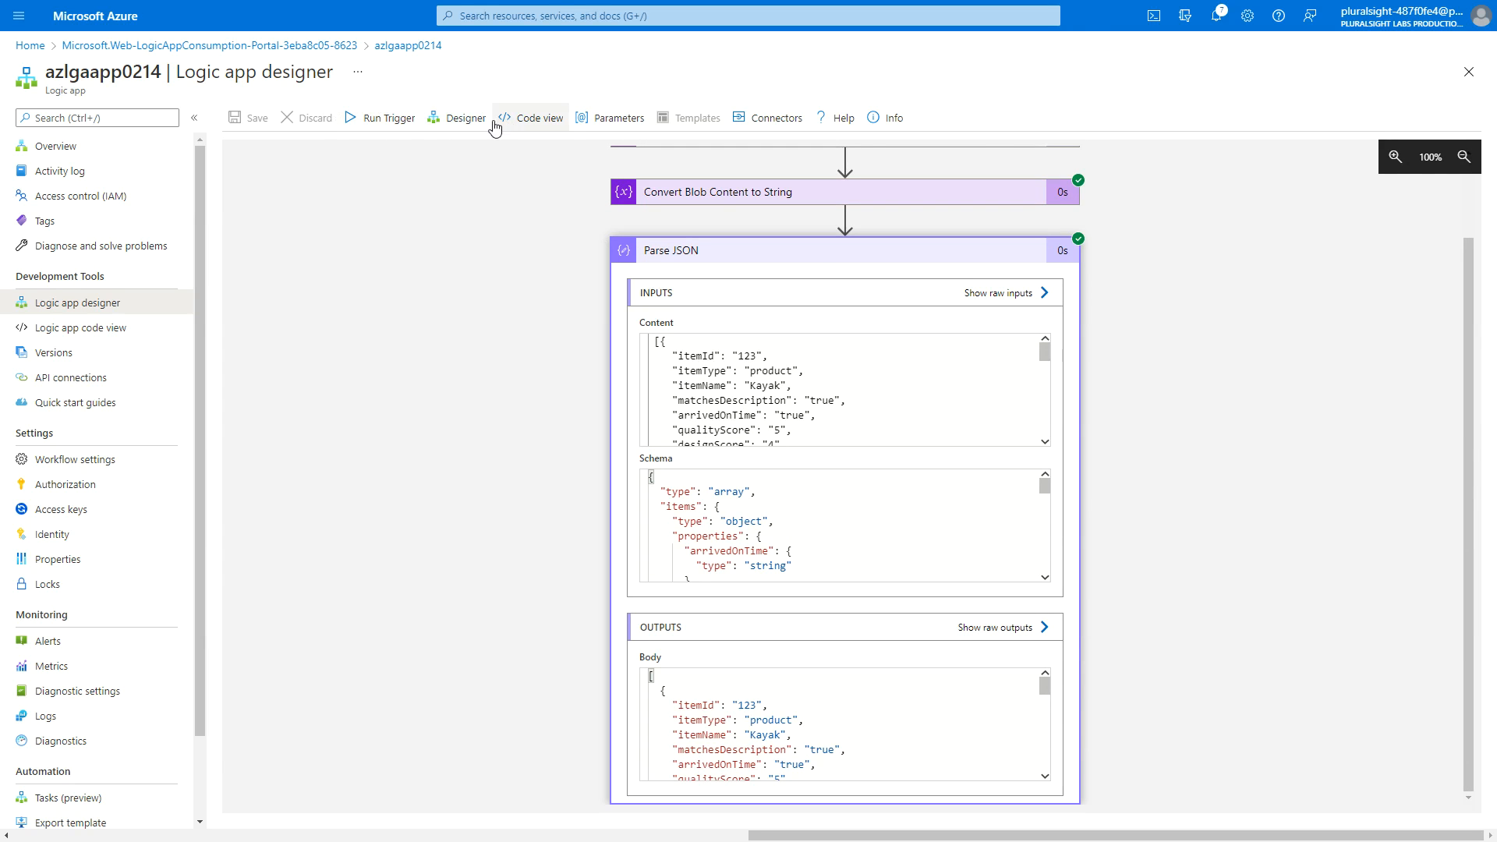
Return to the designer and rename the Parse JSON action to "Parse data as JSON".
left_click(460, 125)
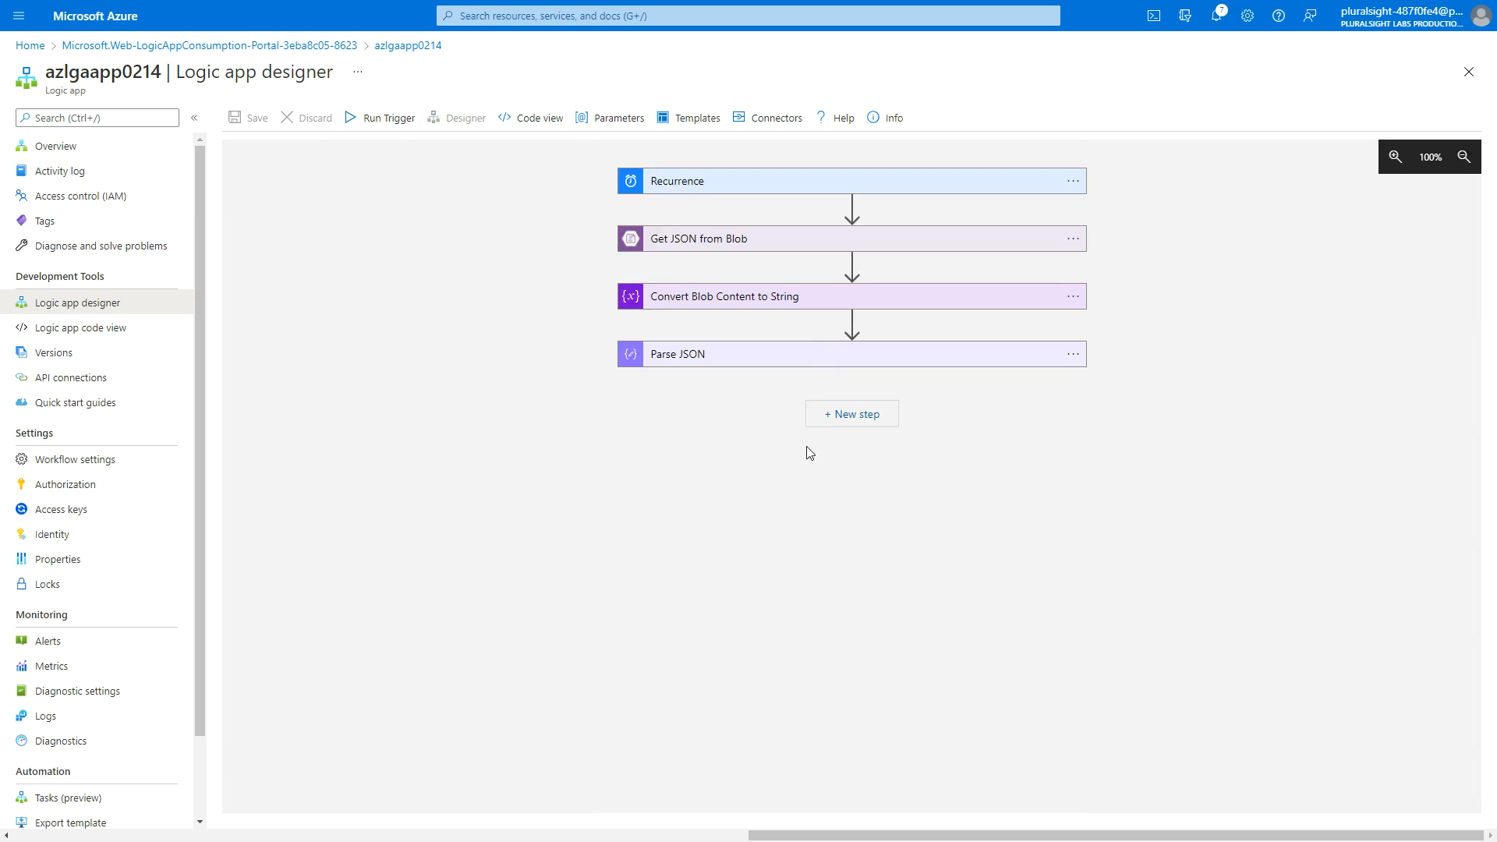
left_click(1072, 354)
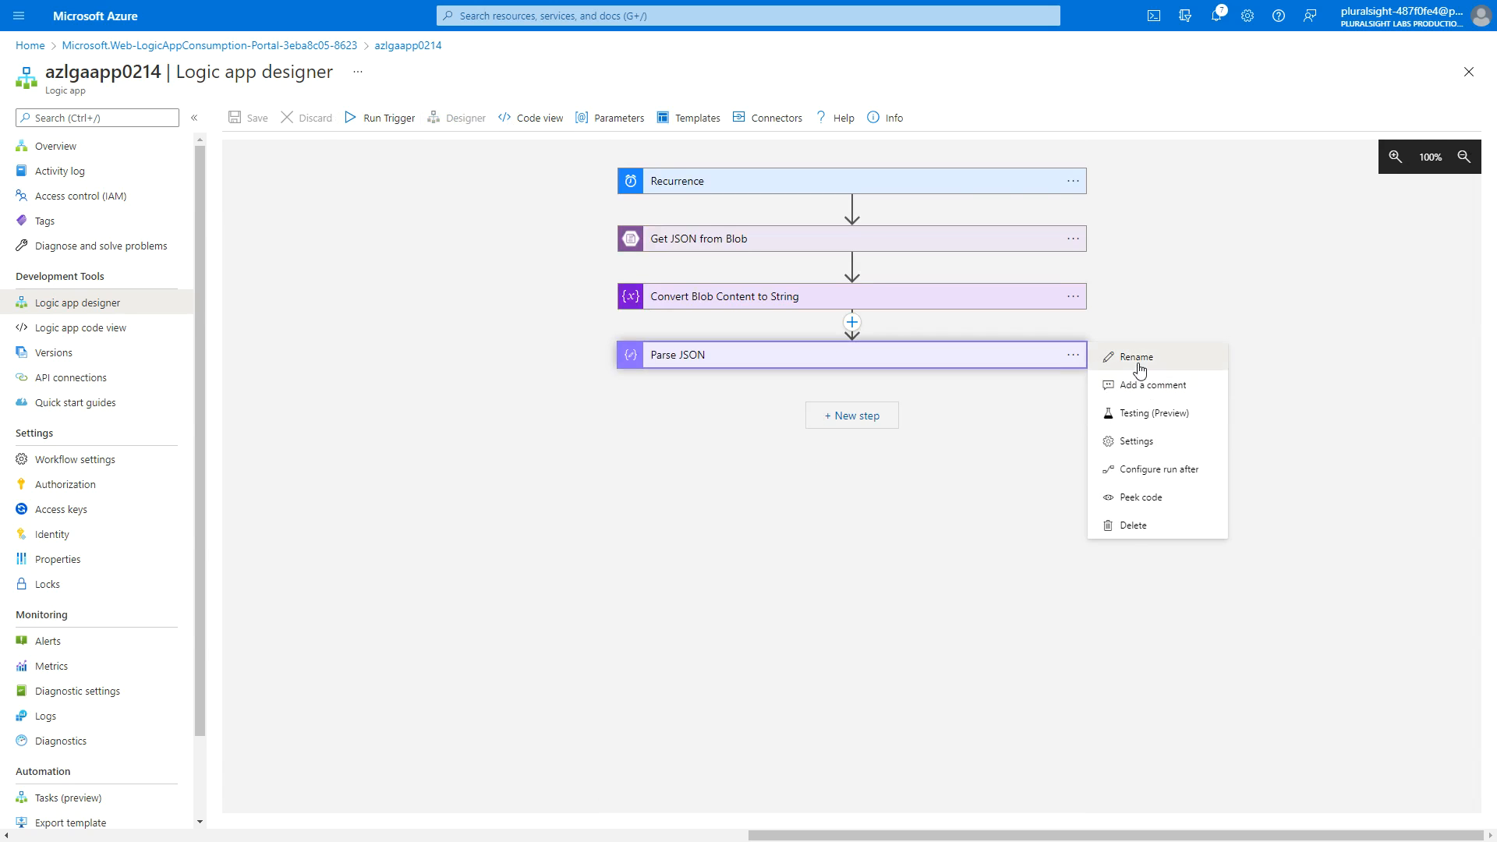
left_click(1134, 357)
left_click(671, 355)
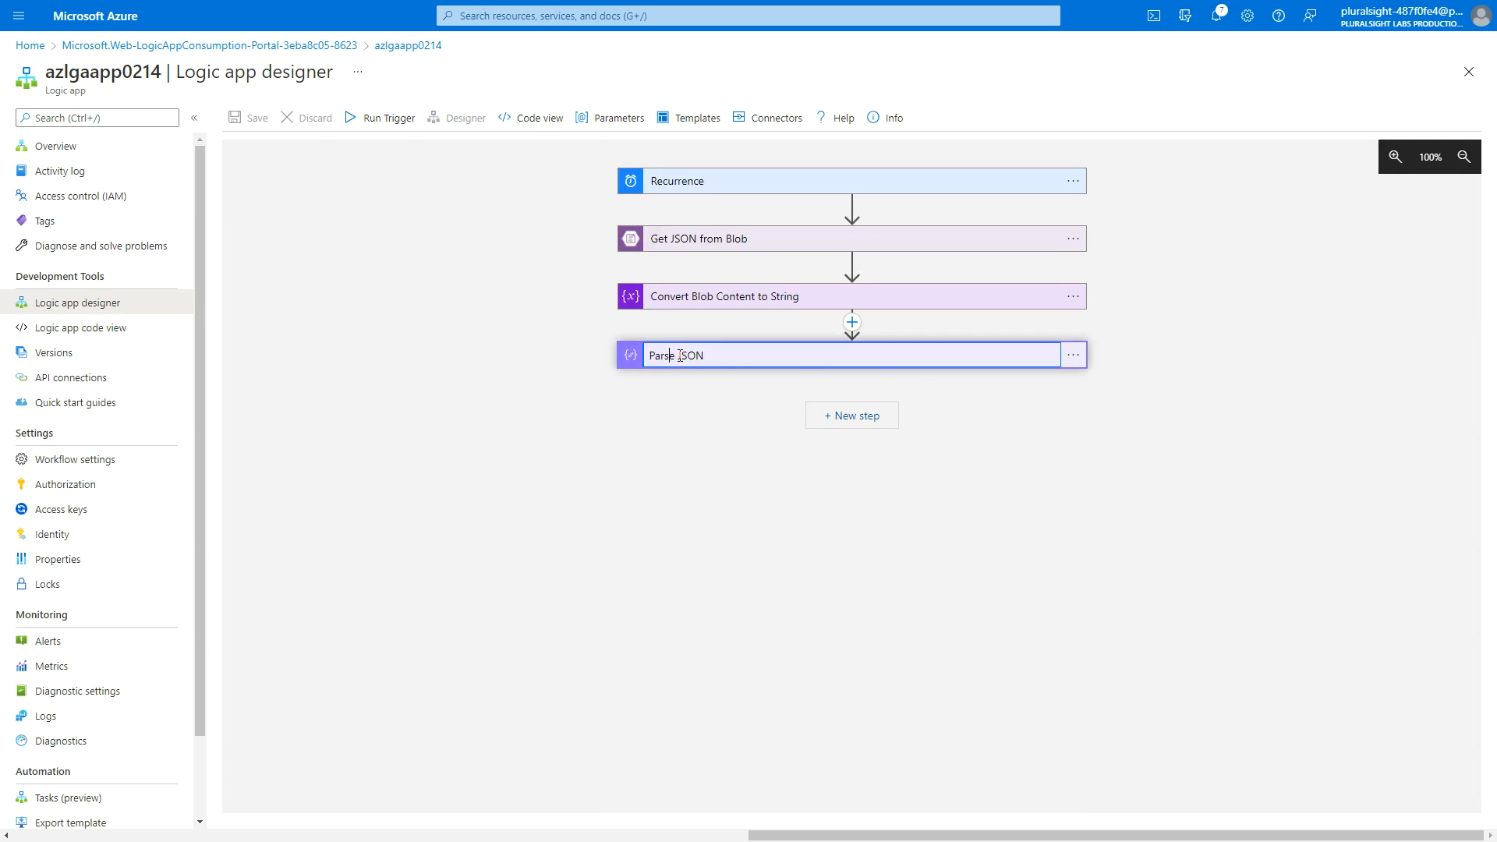
type("data as")
left_click(704, 421)
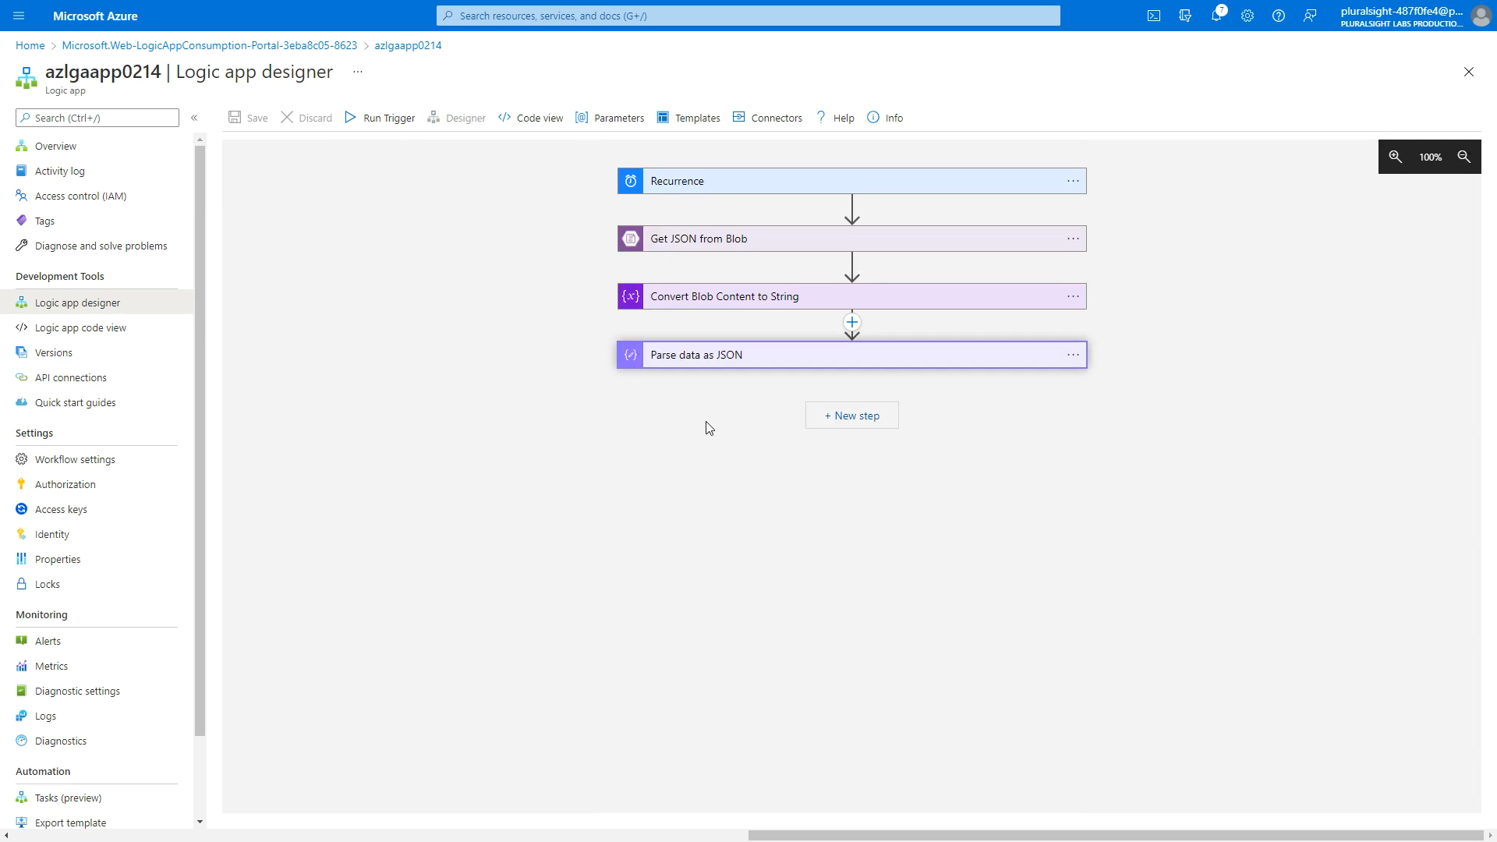
Add a For each control after Parse data as JSON and set it to iterate over that action's Body output.
left_click(839, 421)
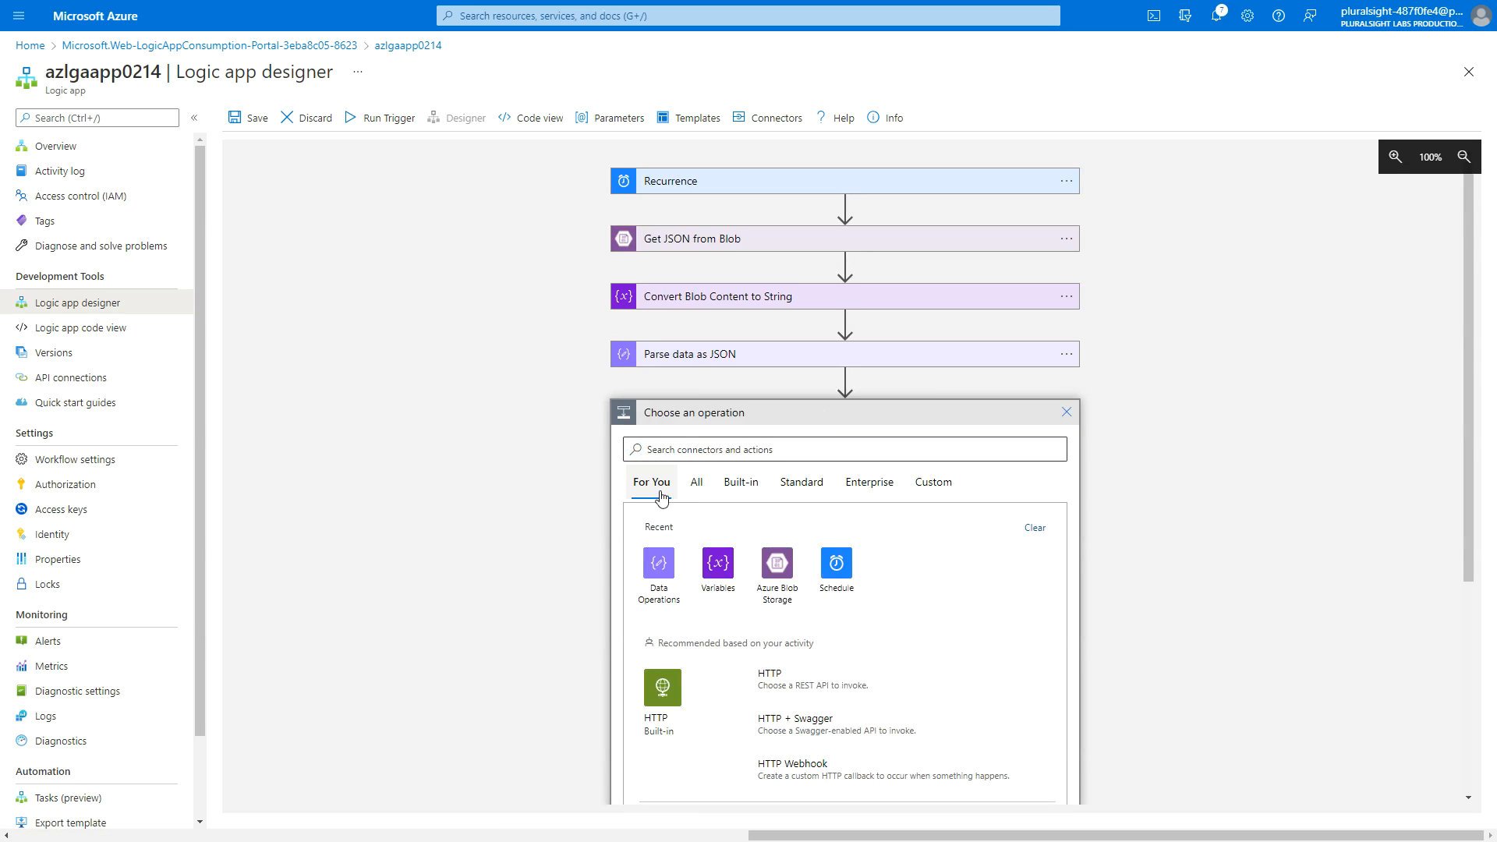
left_click(648, 442)
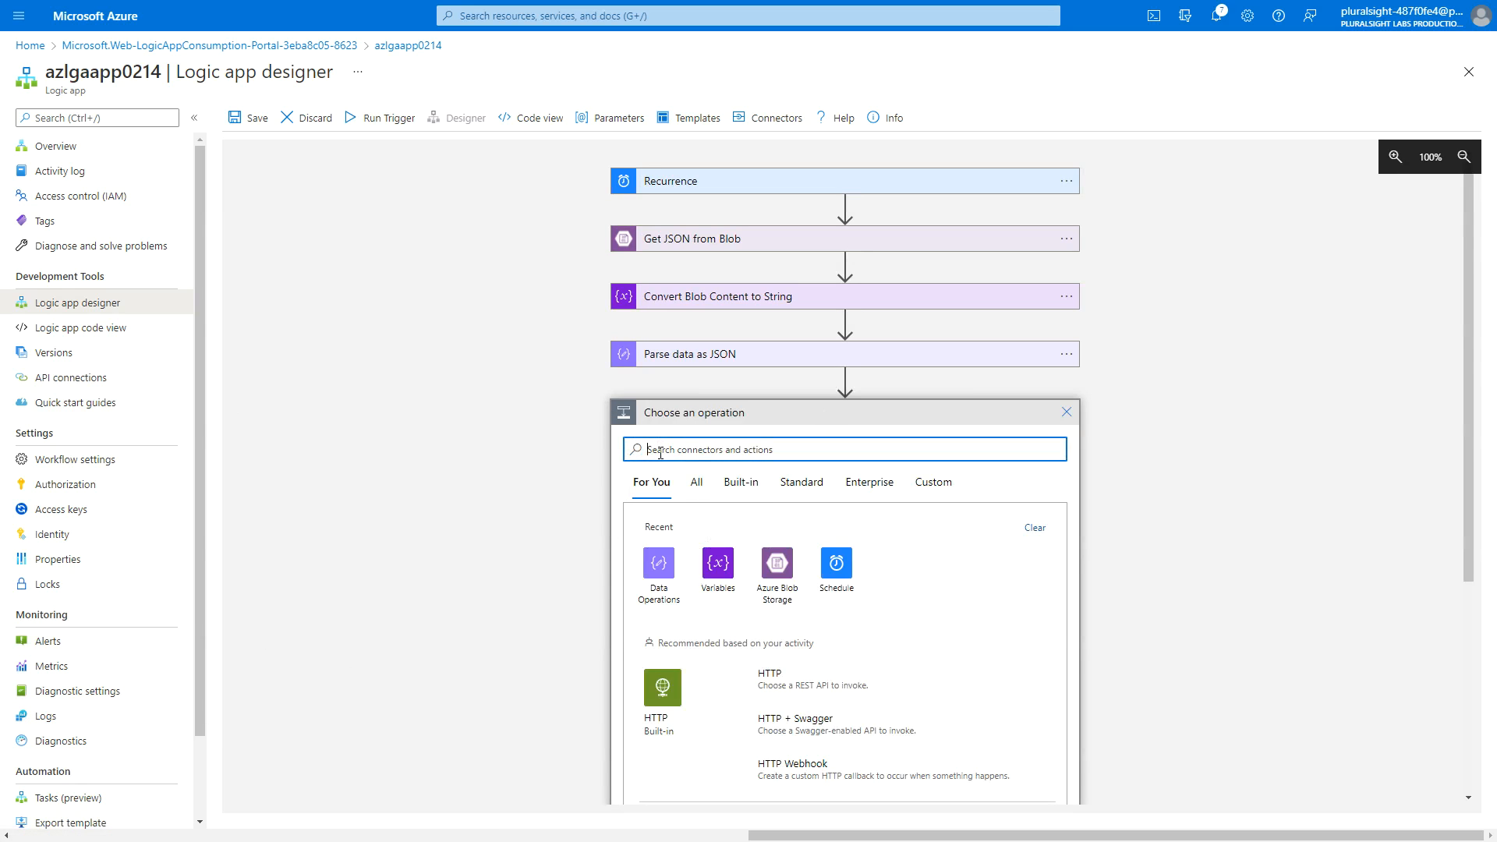
type("for each")
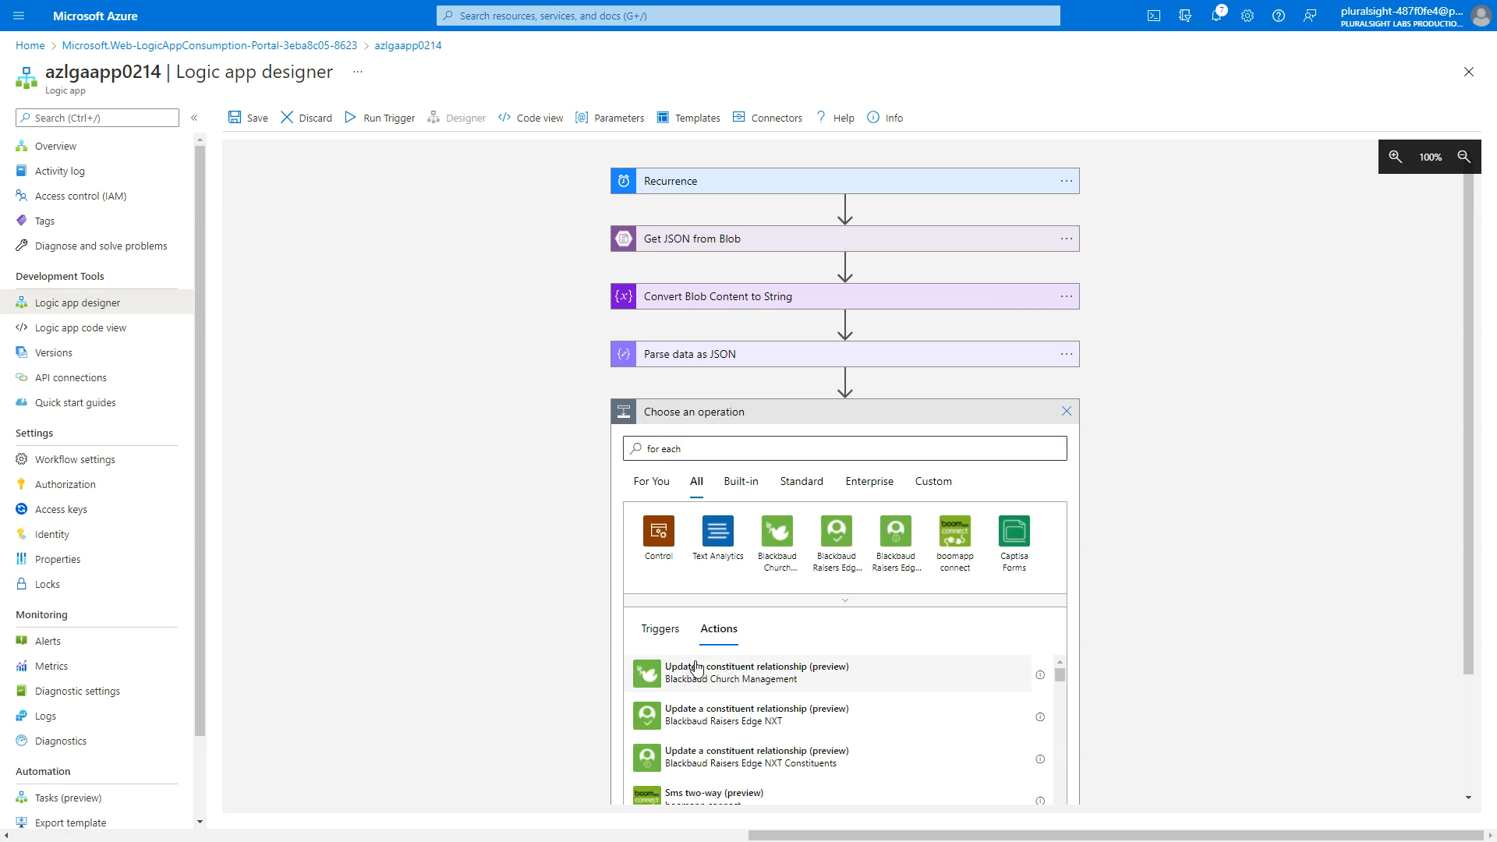
left_click(655, 546)
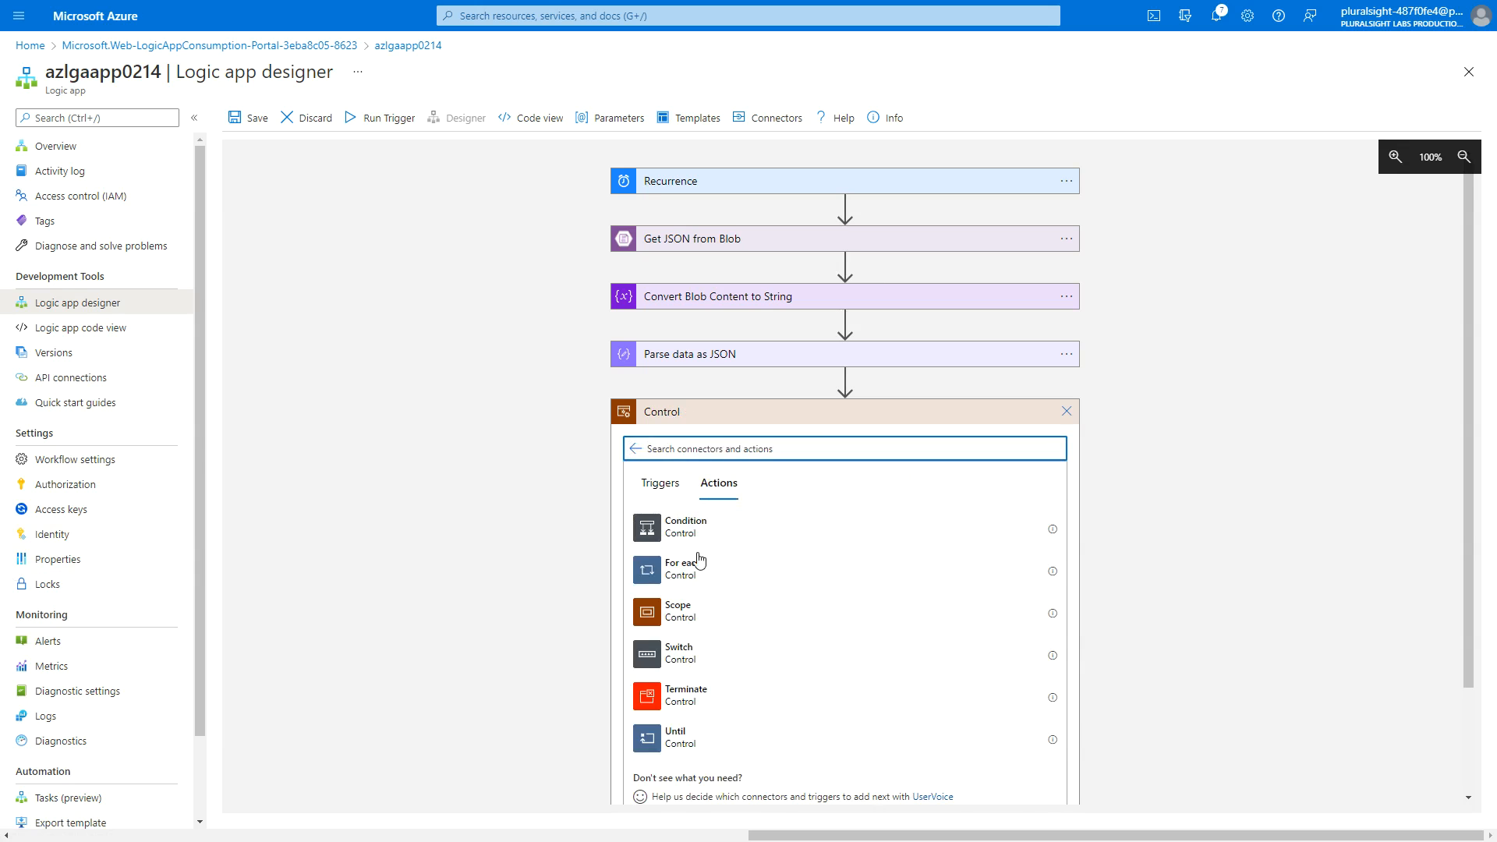
left_click(683, 575)
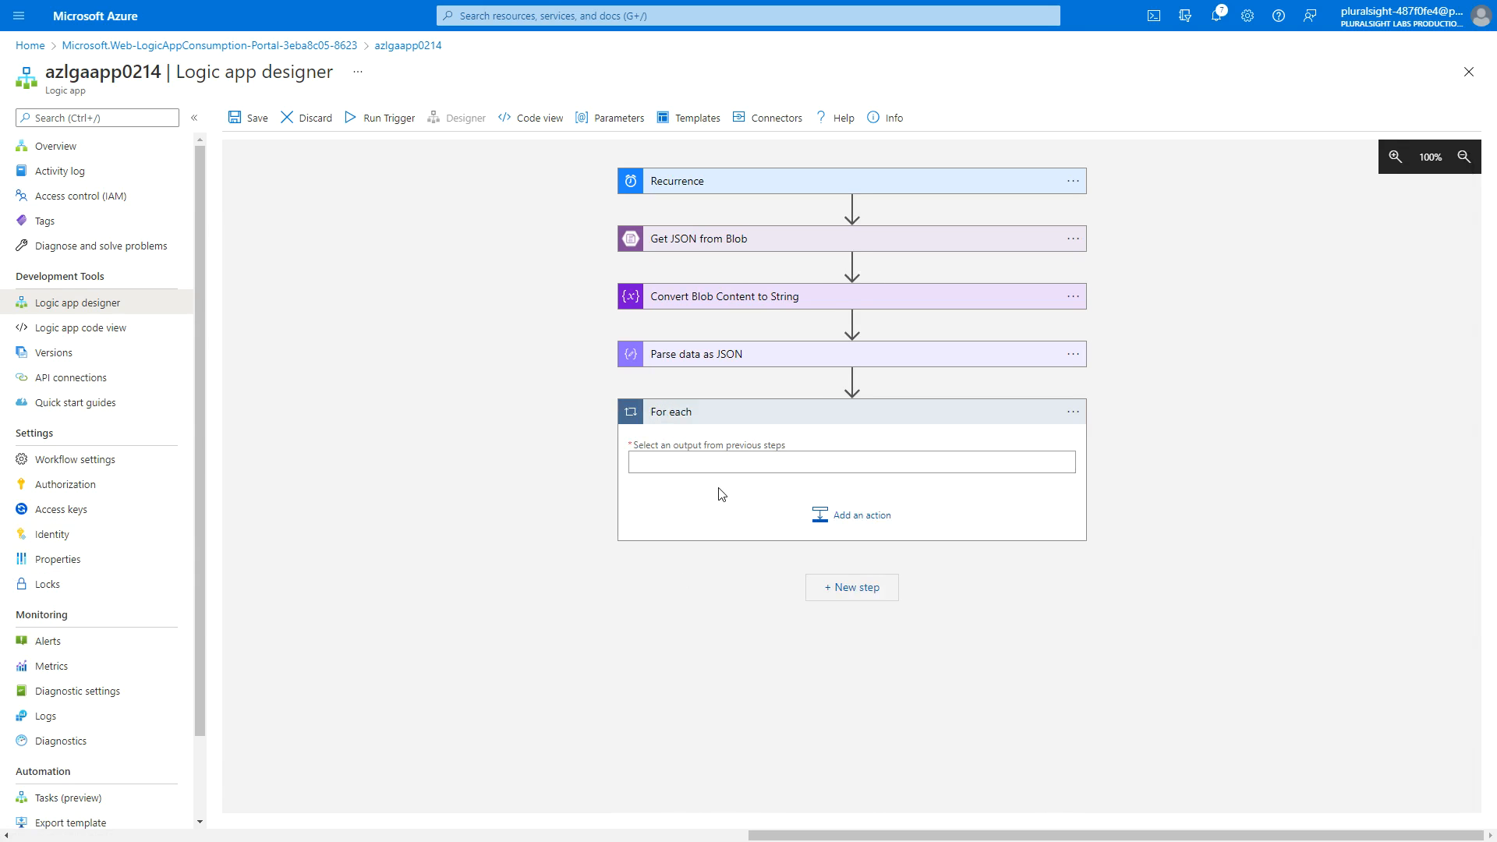
left_click(688, 459)
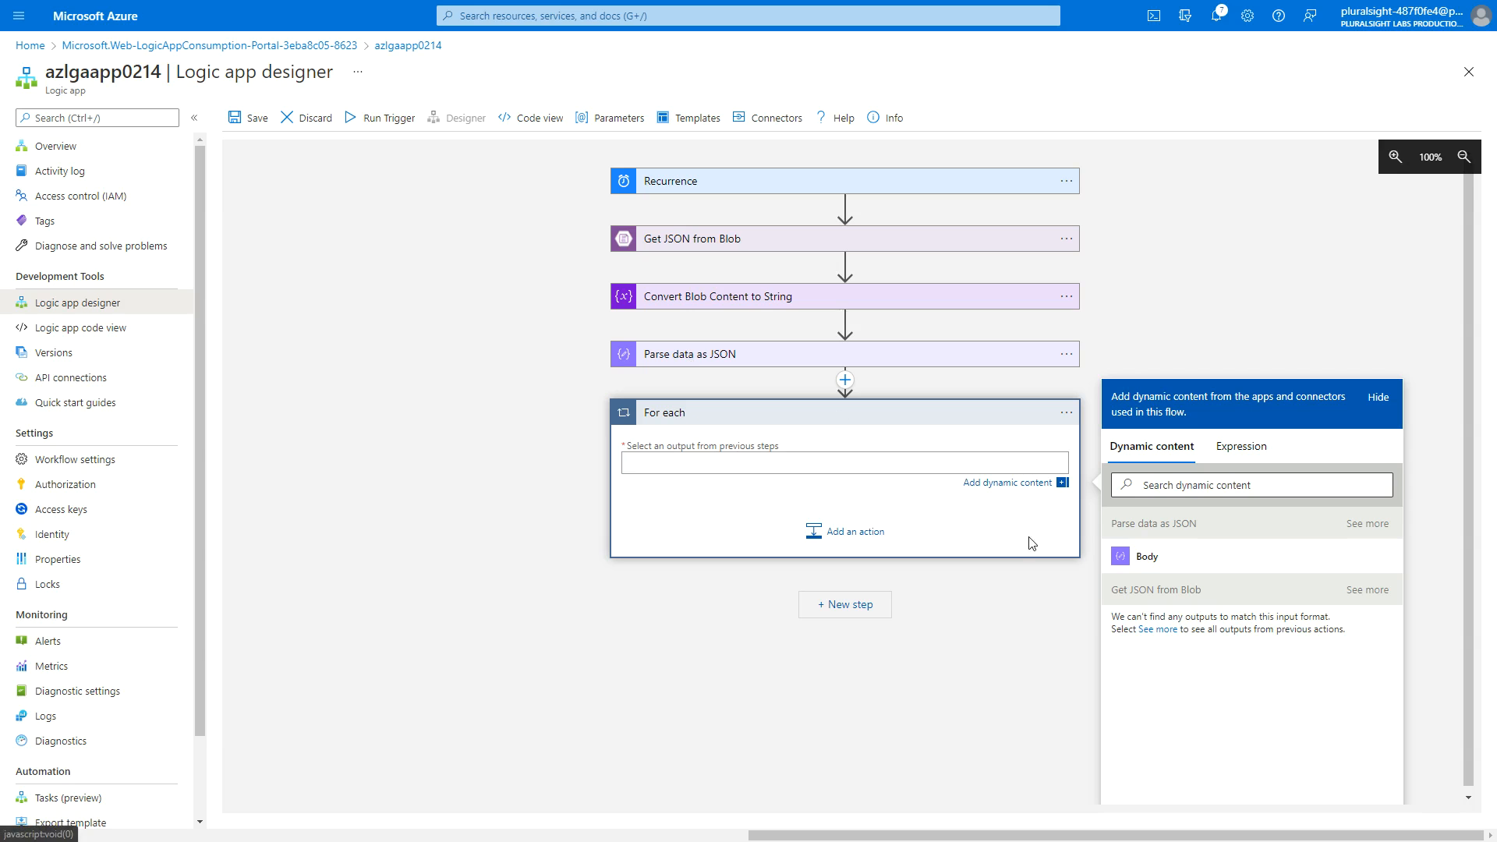
left_click(1147, 559)
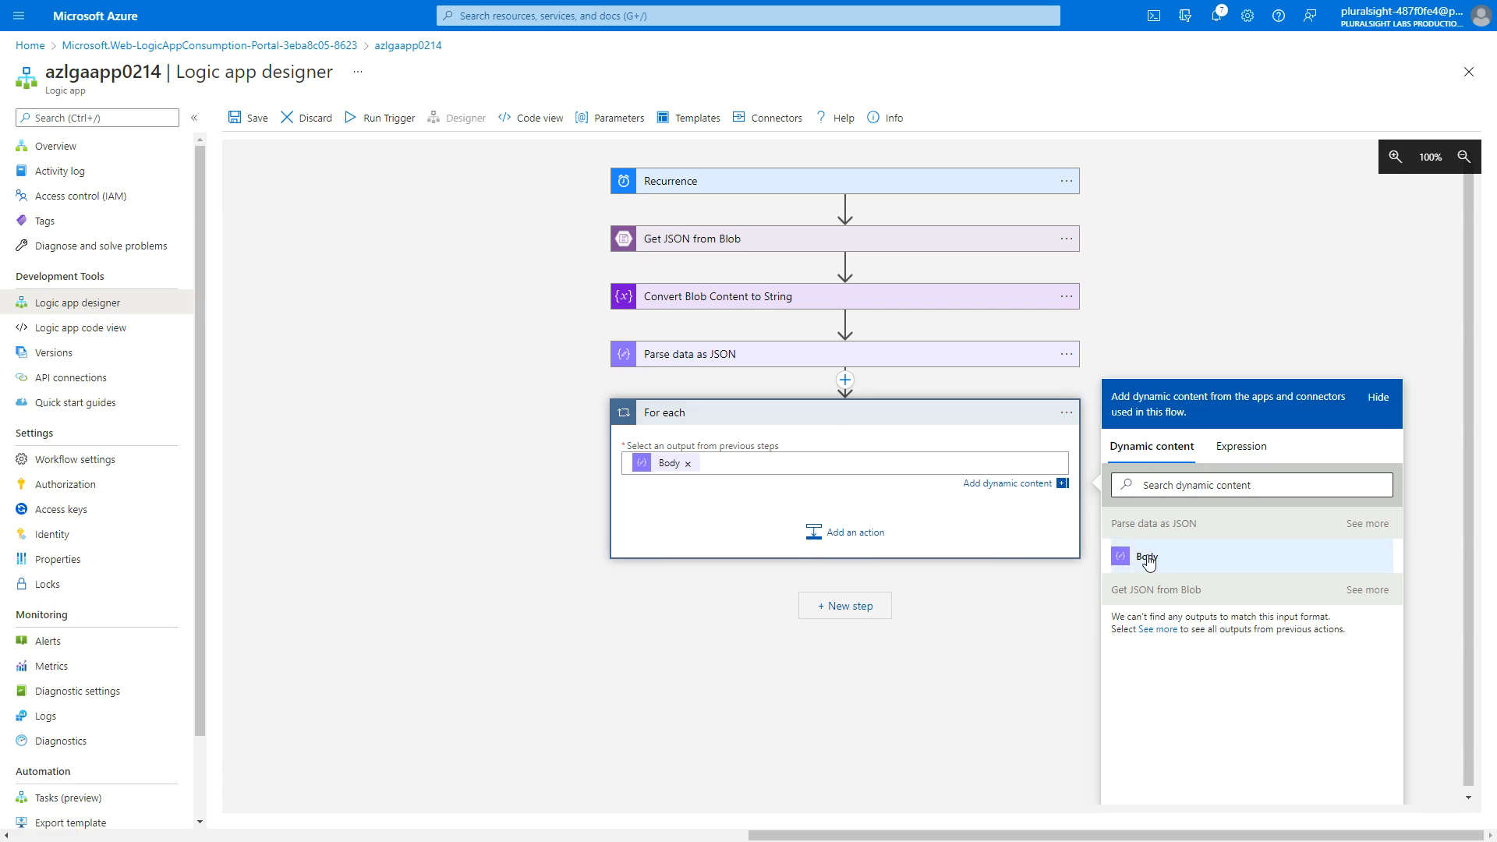
Add a Condition control inside the For each loop.
left_click(848, 538)
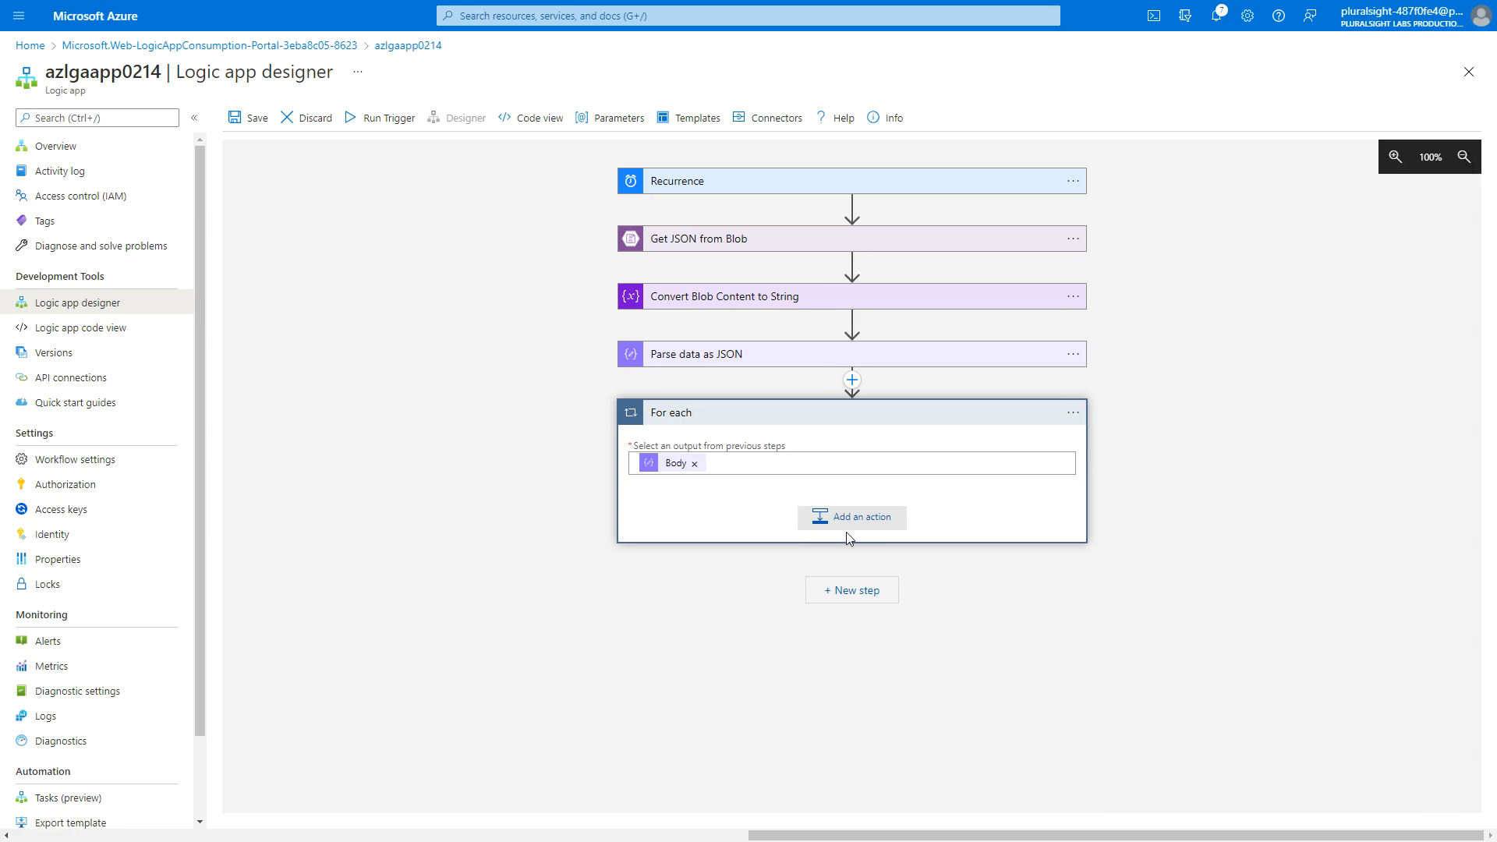
left_click(835, 519)
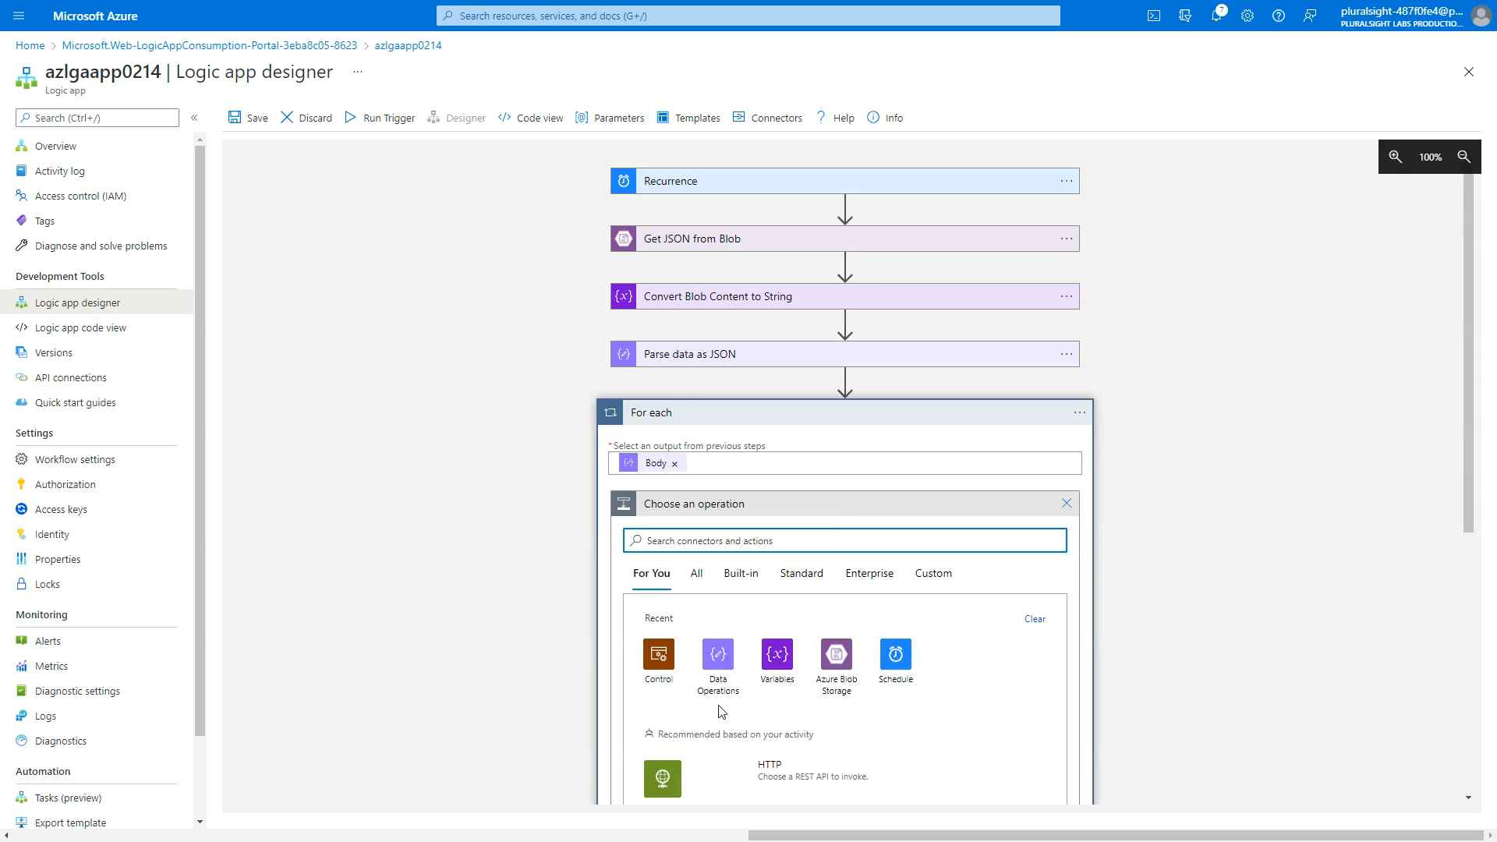
left_click(664, 662)
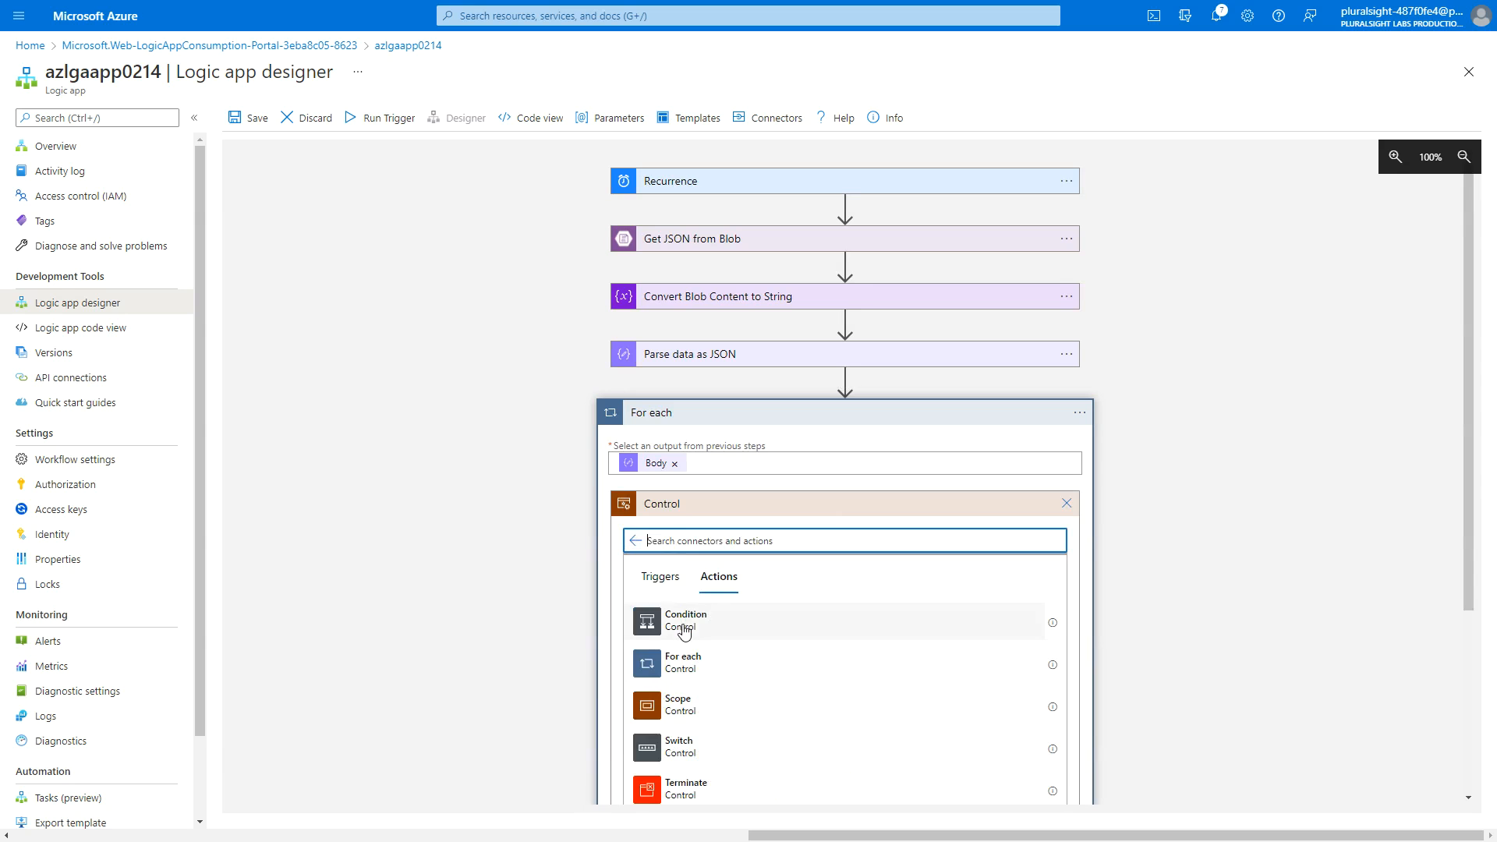
left_click(680, 623)
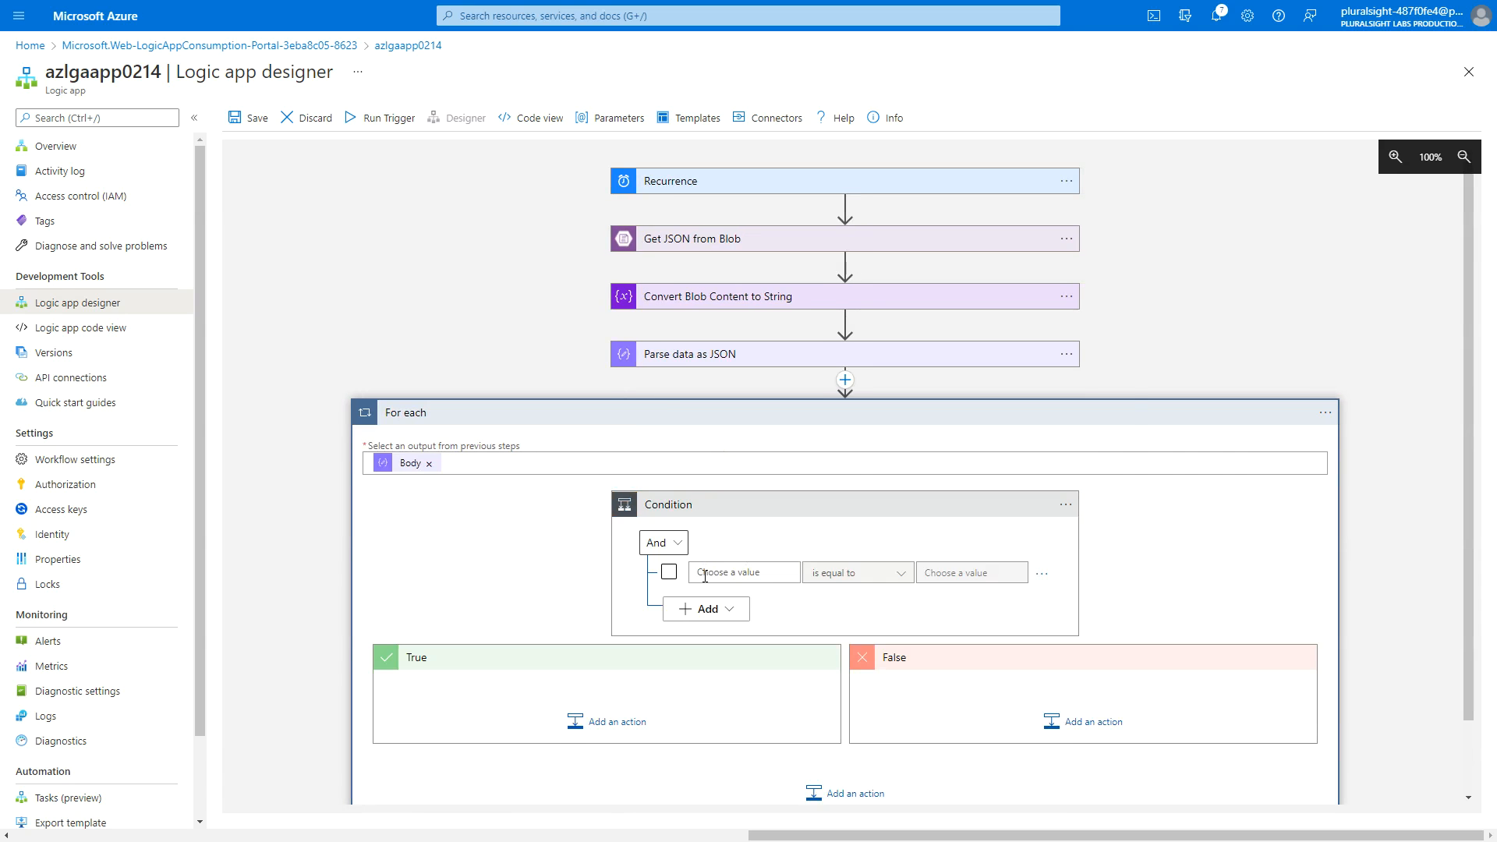
Set the condition to check whether the parsed itemType is equal to product, checking the field name in surveyresults.json.
left_click(705, 574)
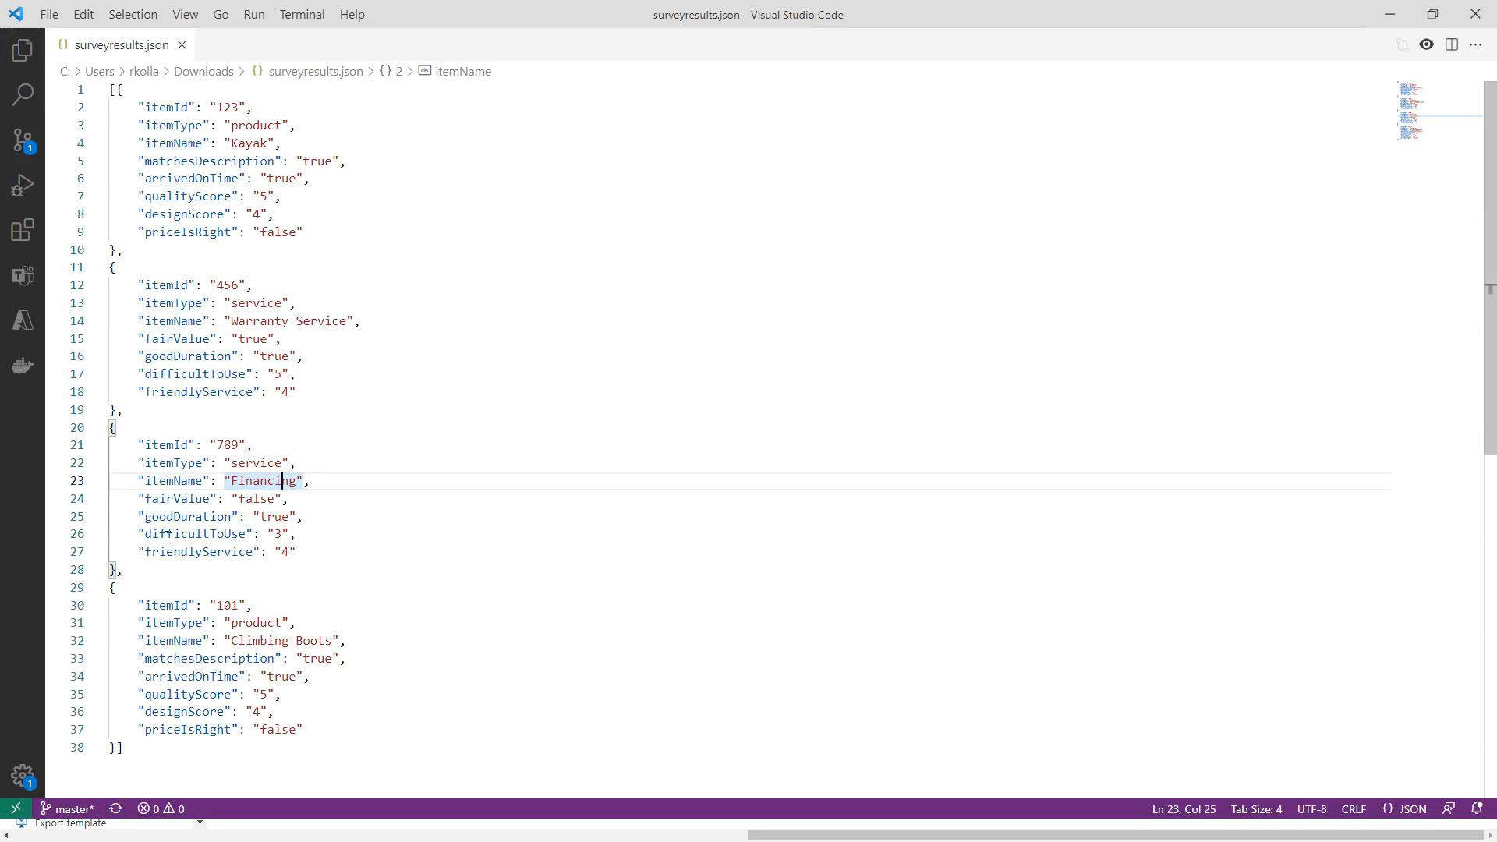
double_click(162, 462)
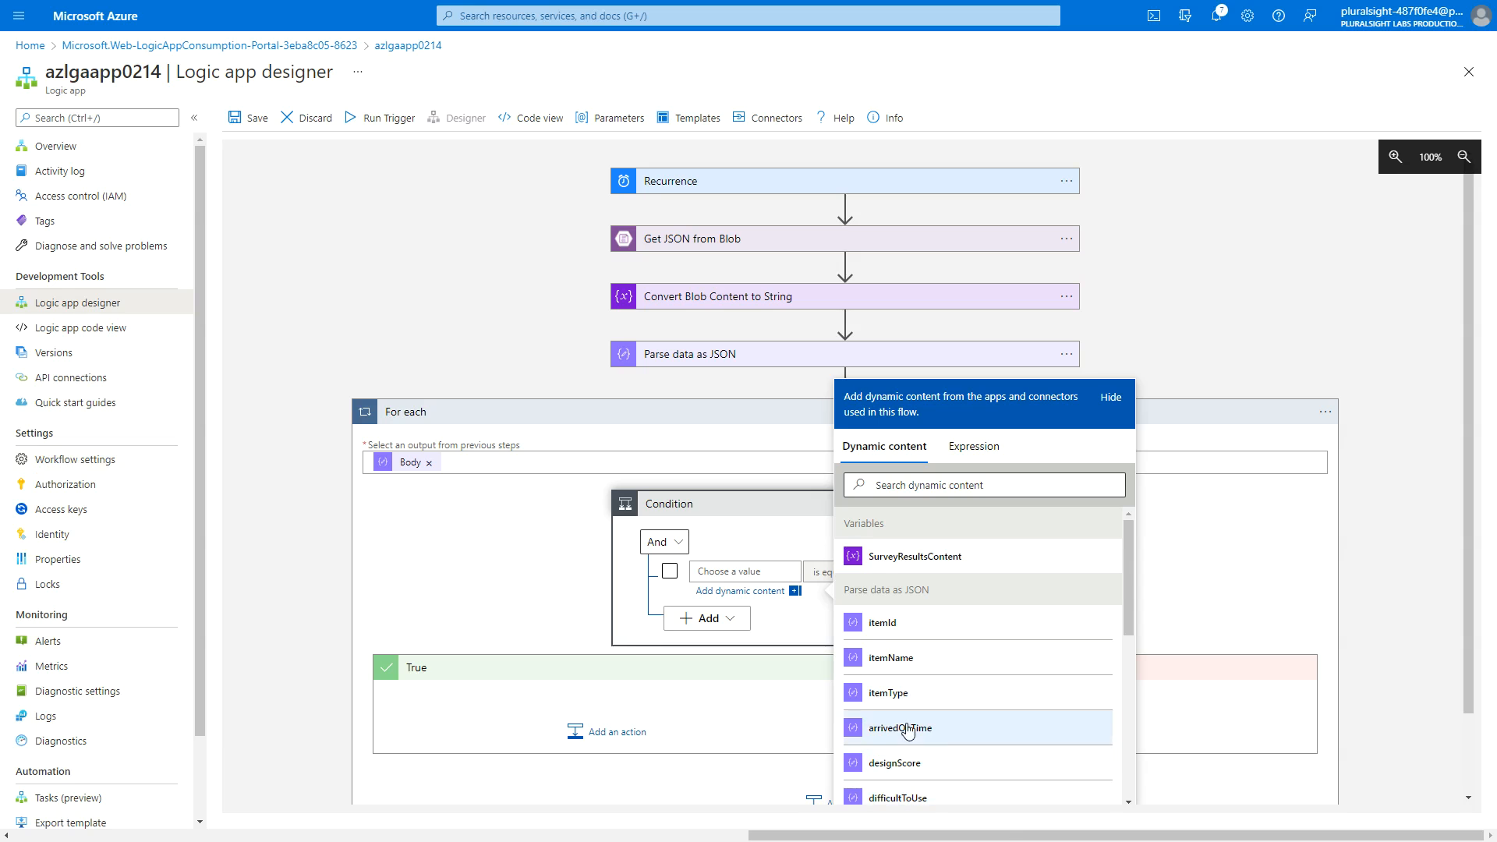
left_click(885, 703)
left_click(538, 620)
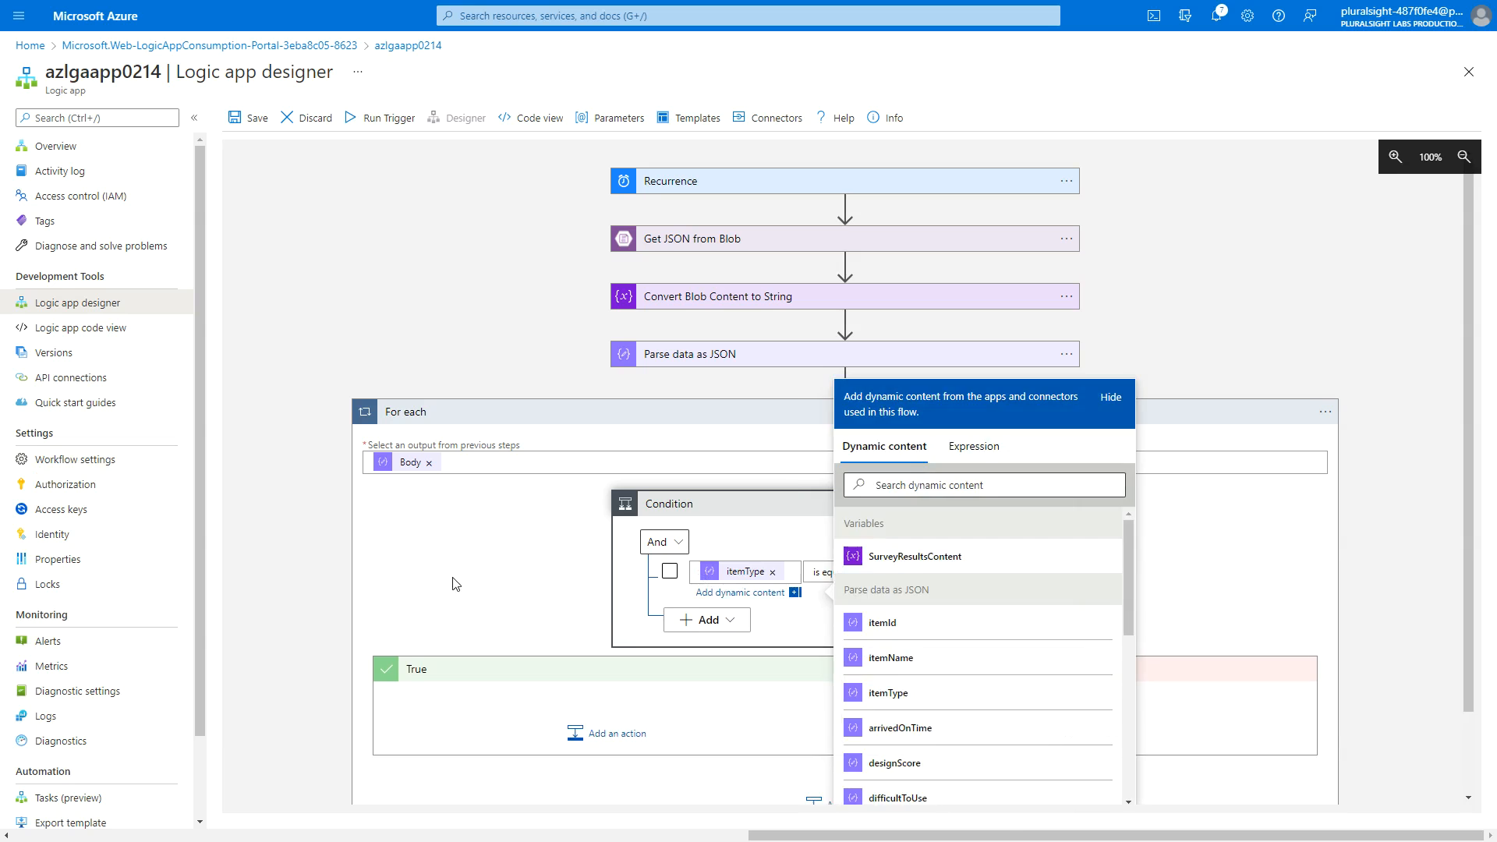
left_click(456, 584)
left_click(941, 569)
type("product")
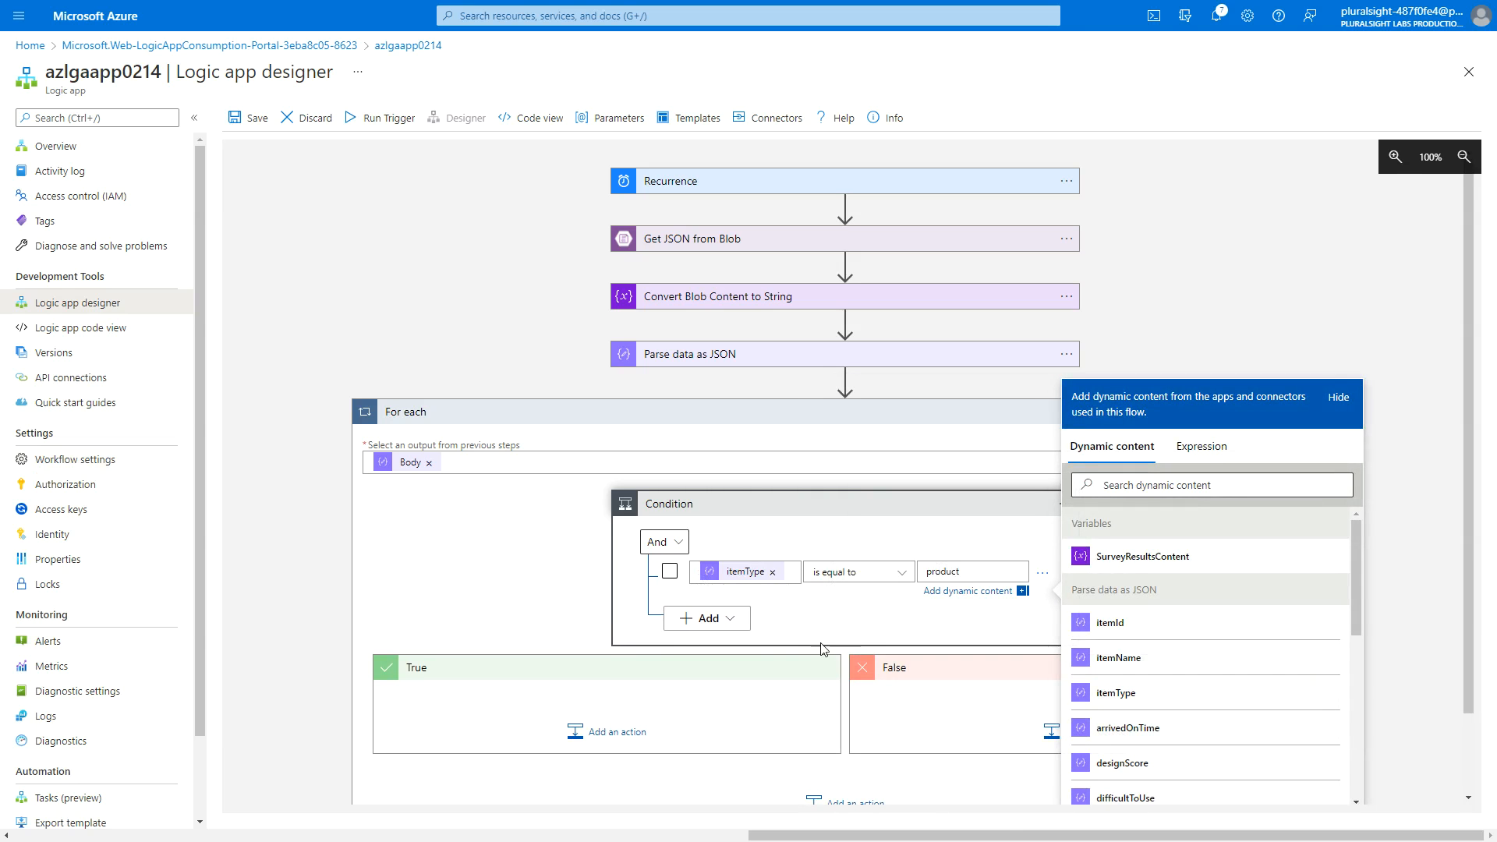
left_click(679, 700)
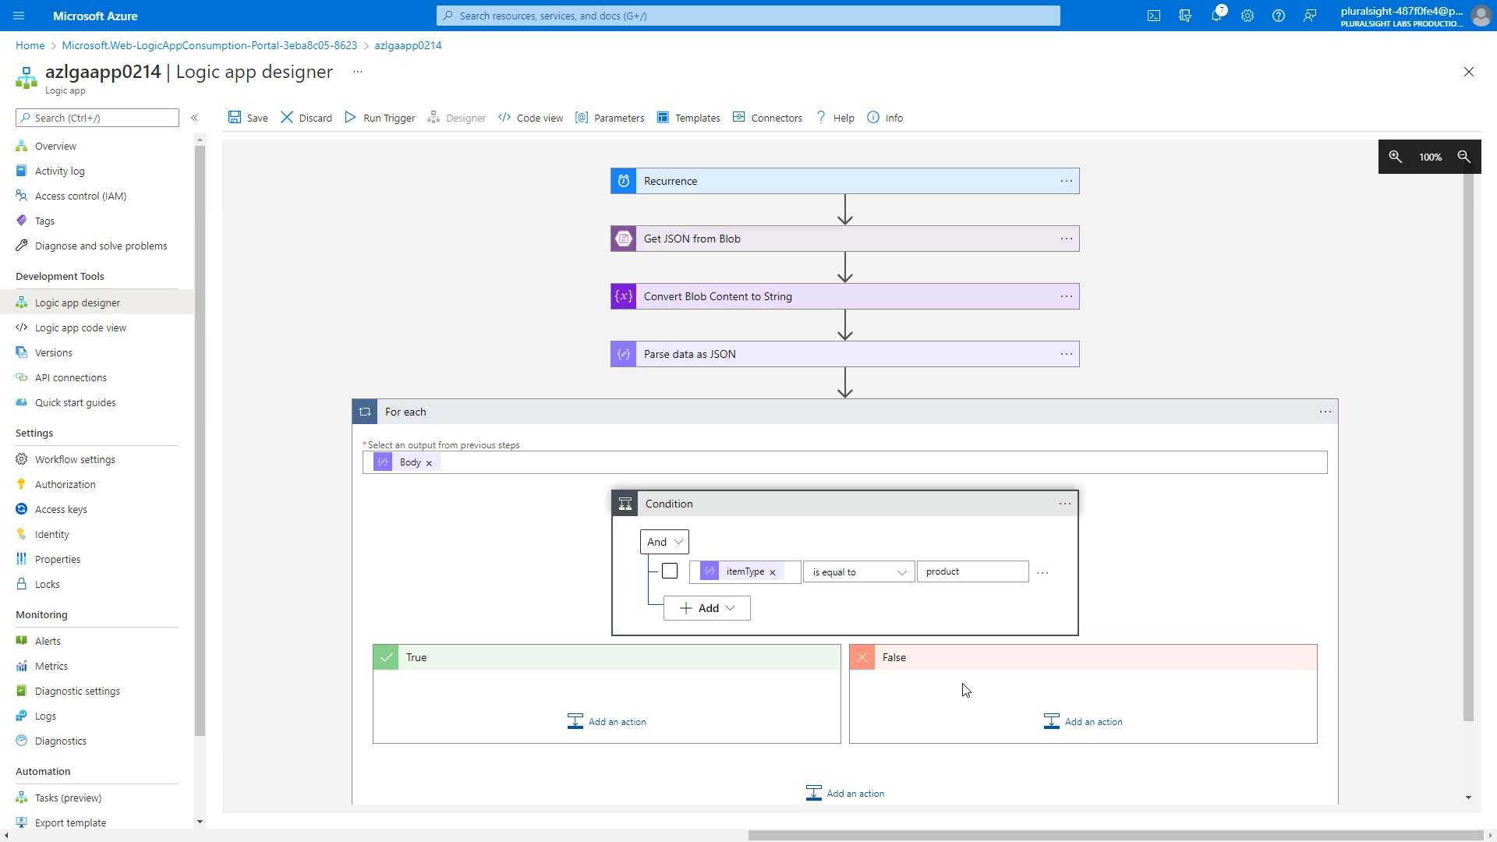
Save the logic app and run its trigger to test the loop and condition.
left_click(248, 118)
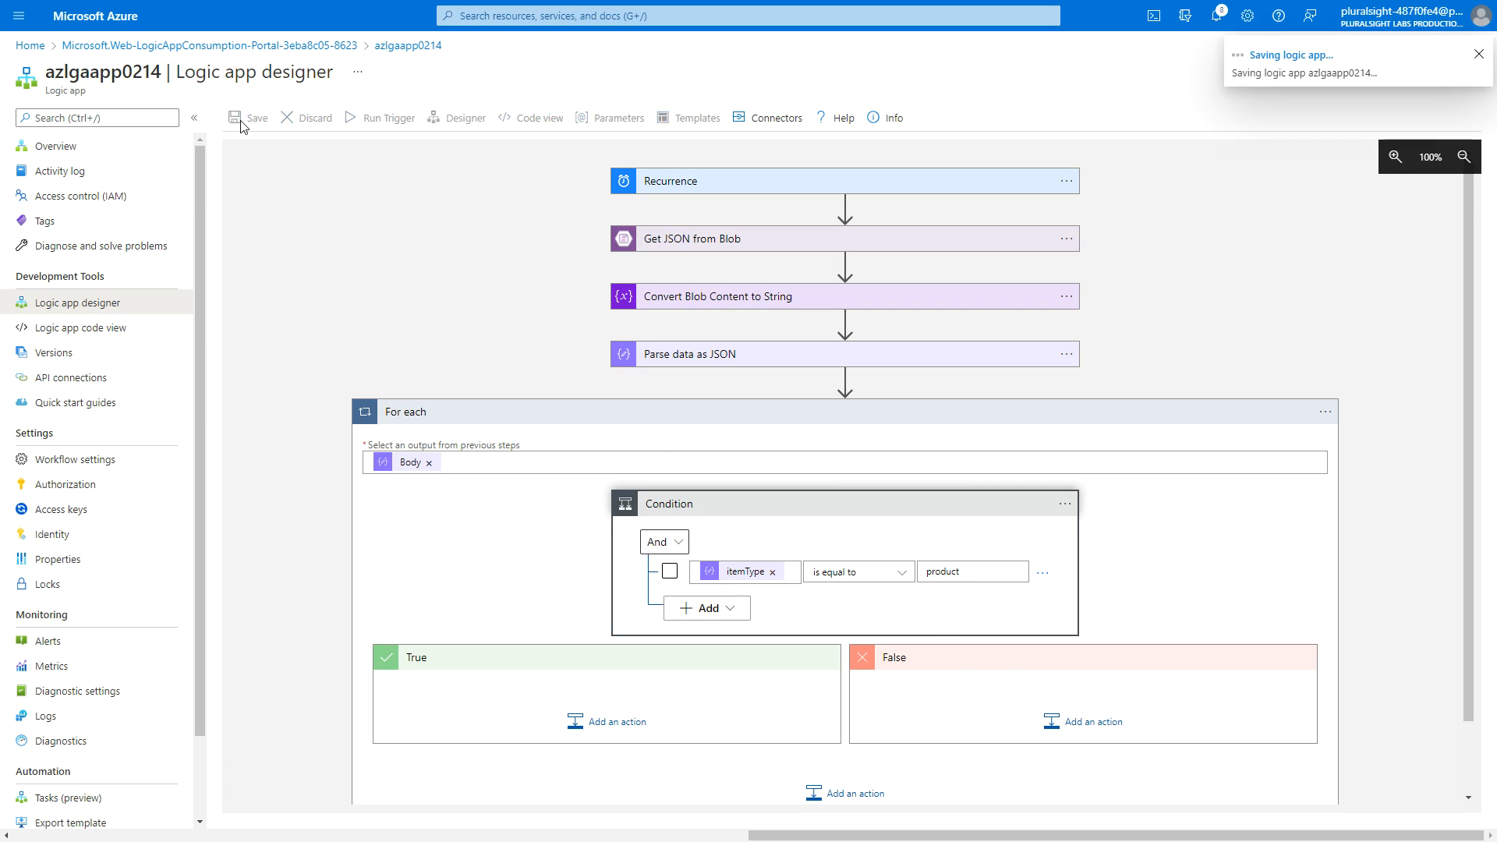
left_click(375, 130)
left_click(351, 148)
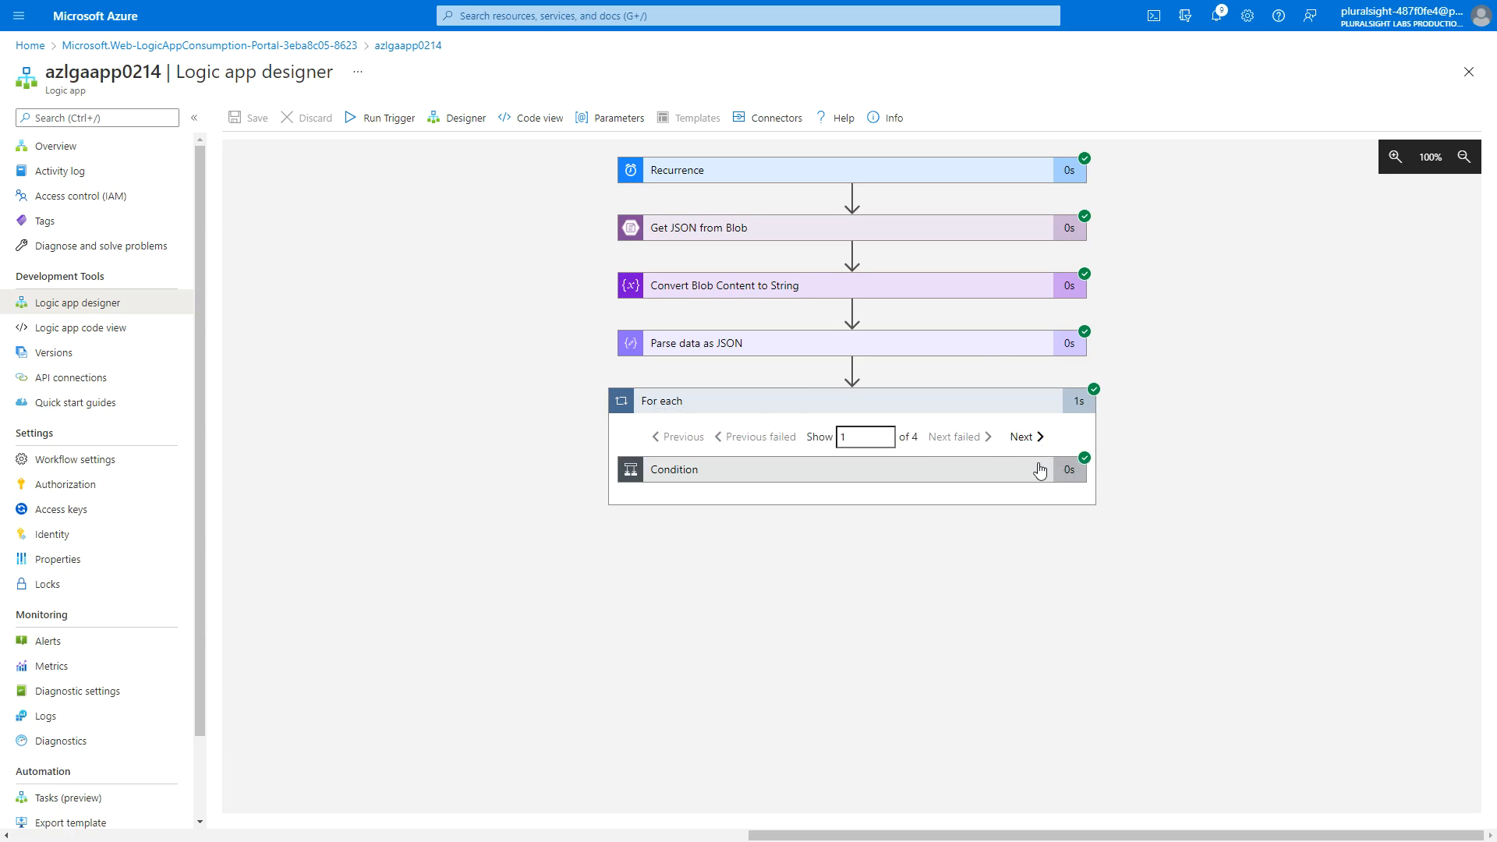
Compare the Condition's expression results for the first two For each iterations with the matching records in the parsed JSON.
left_click(1015, 474)
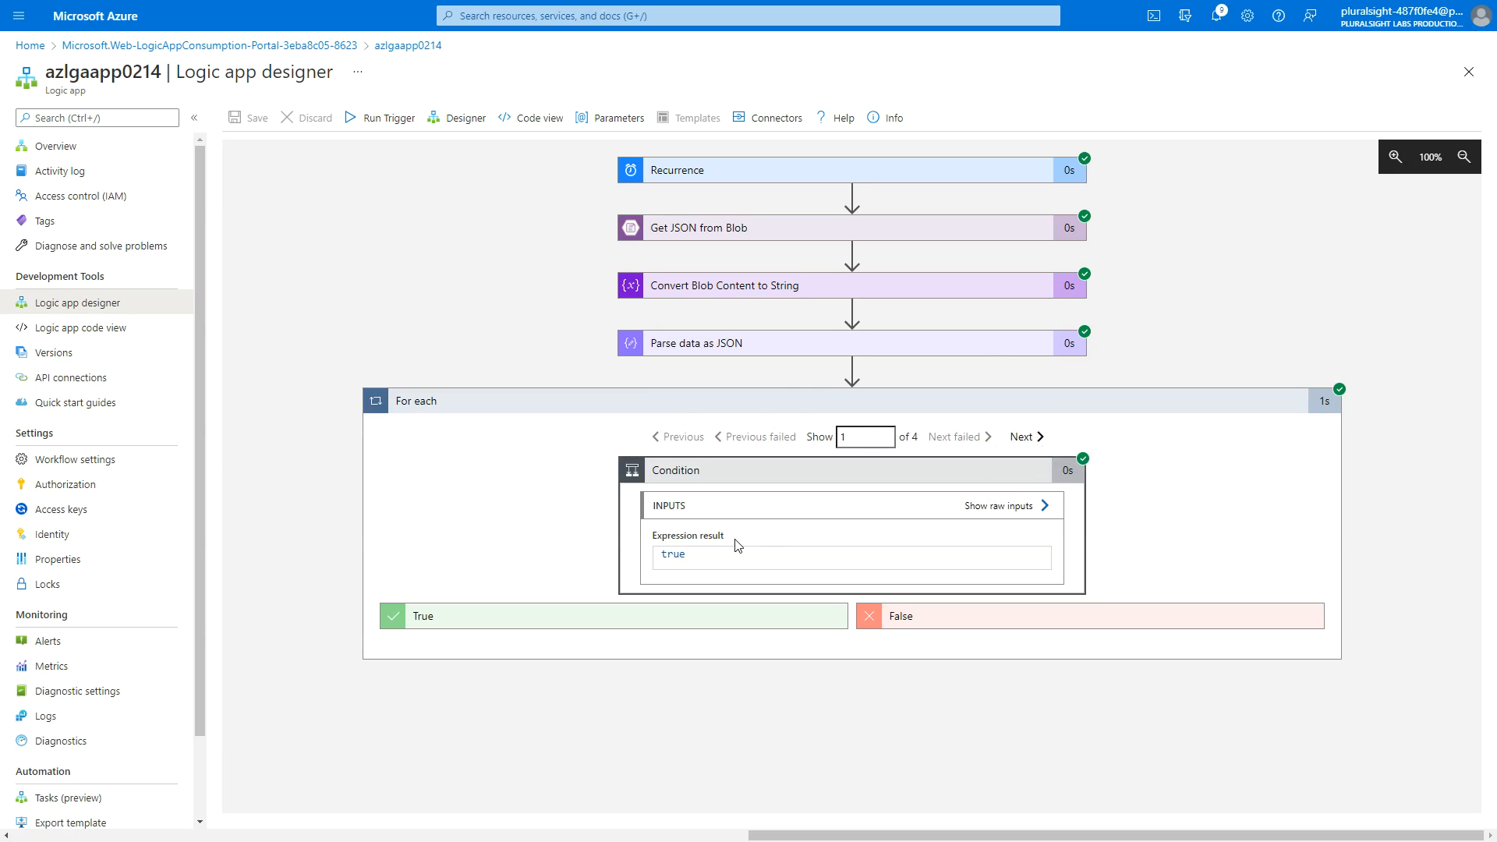
left_click(810, 347)
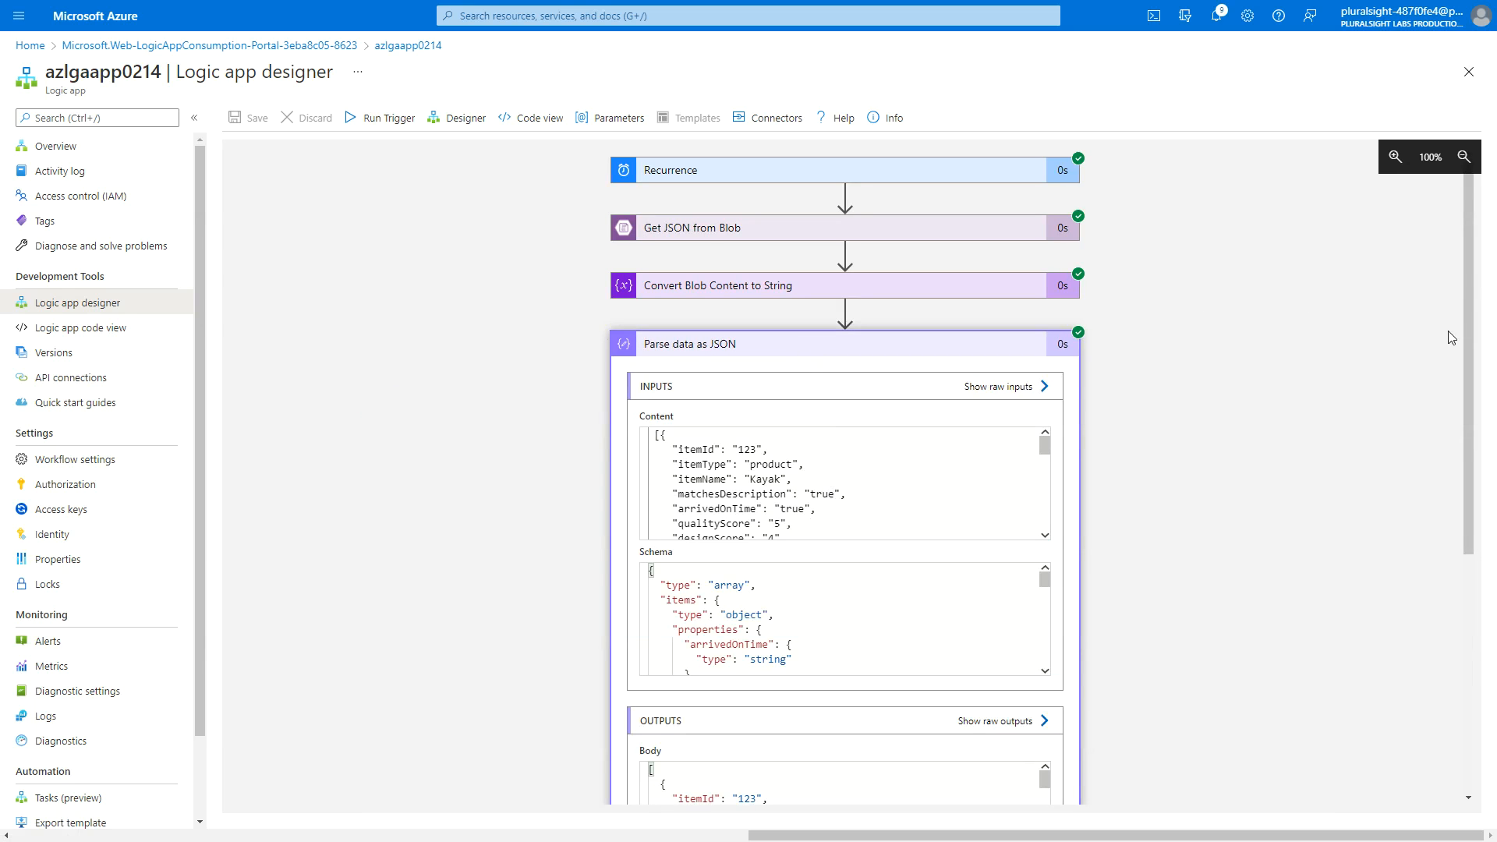
left_click_drag(1467, 343, 1474, 589)
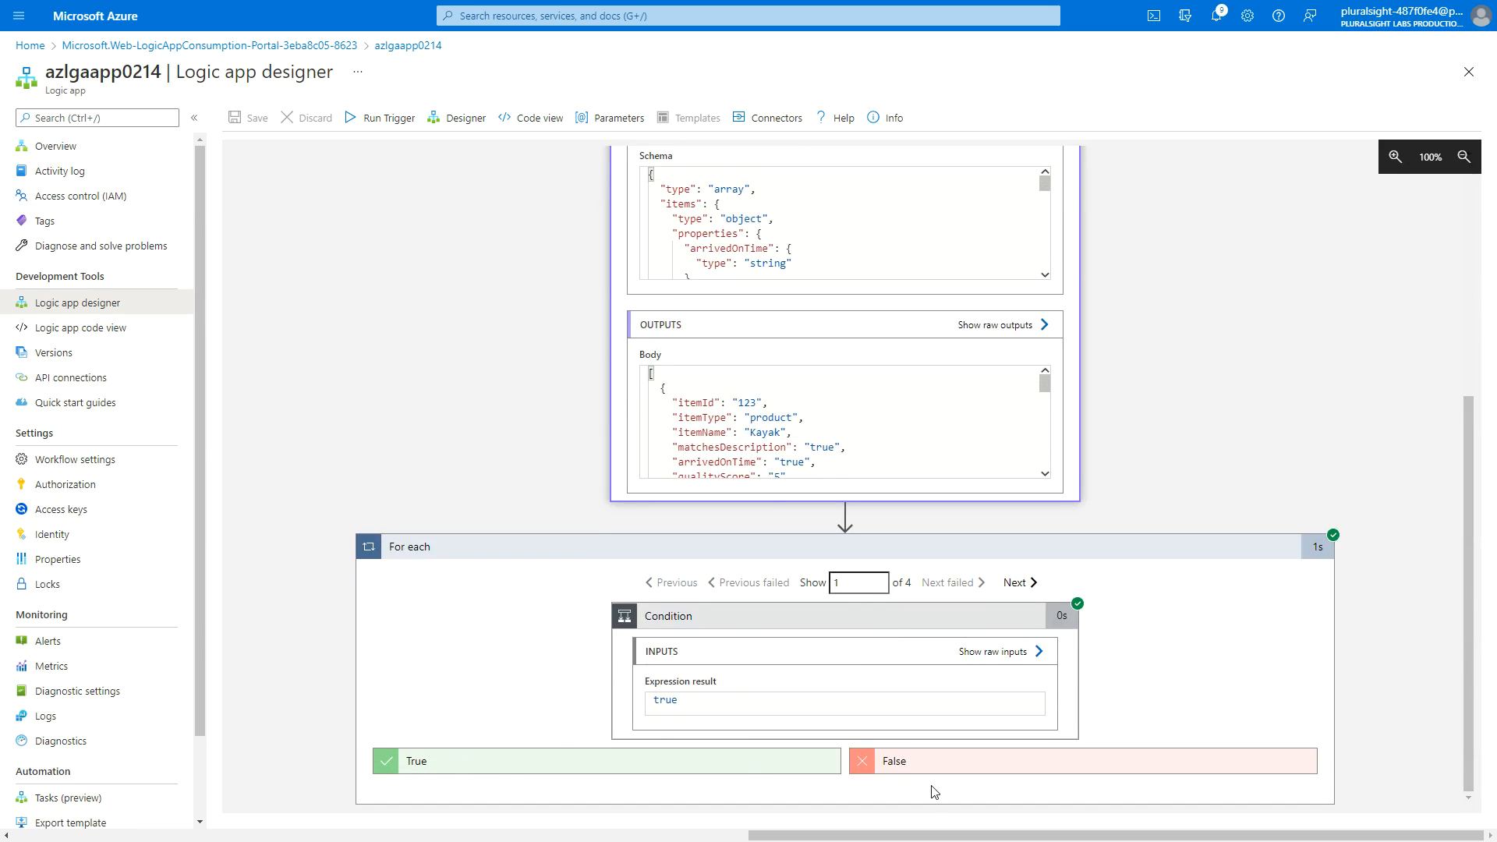
left_click(1042, 655)
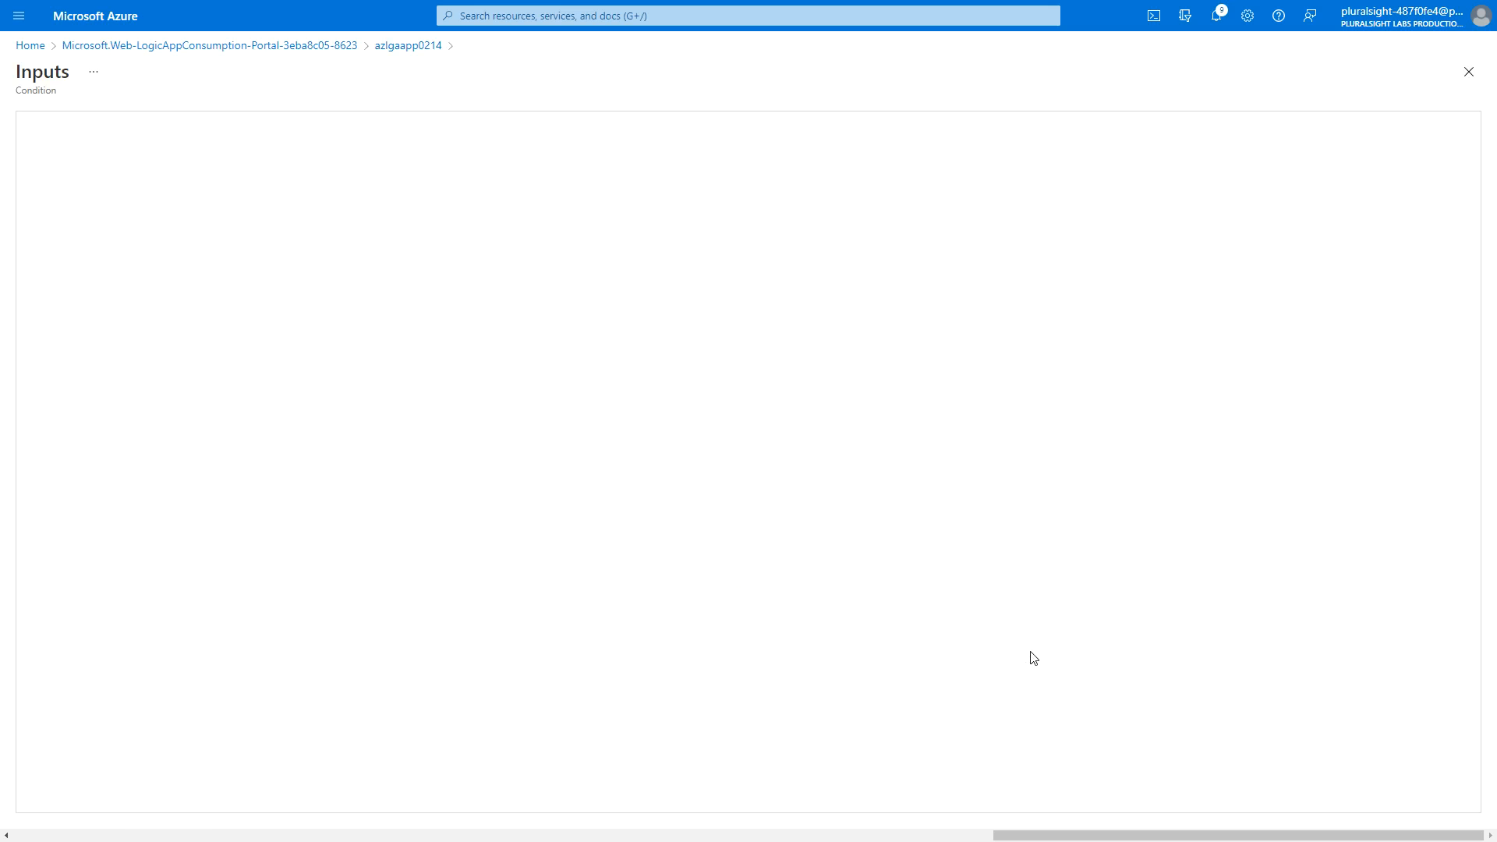
left_click(1468, 71)
left_click(1017, 583)
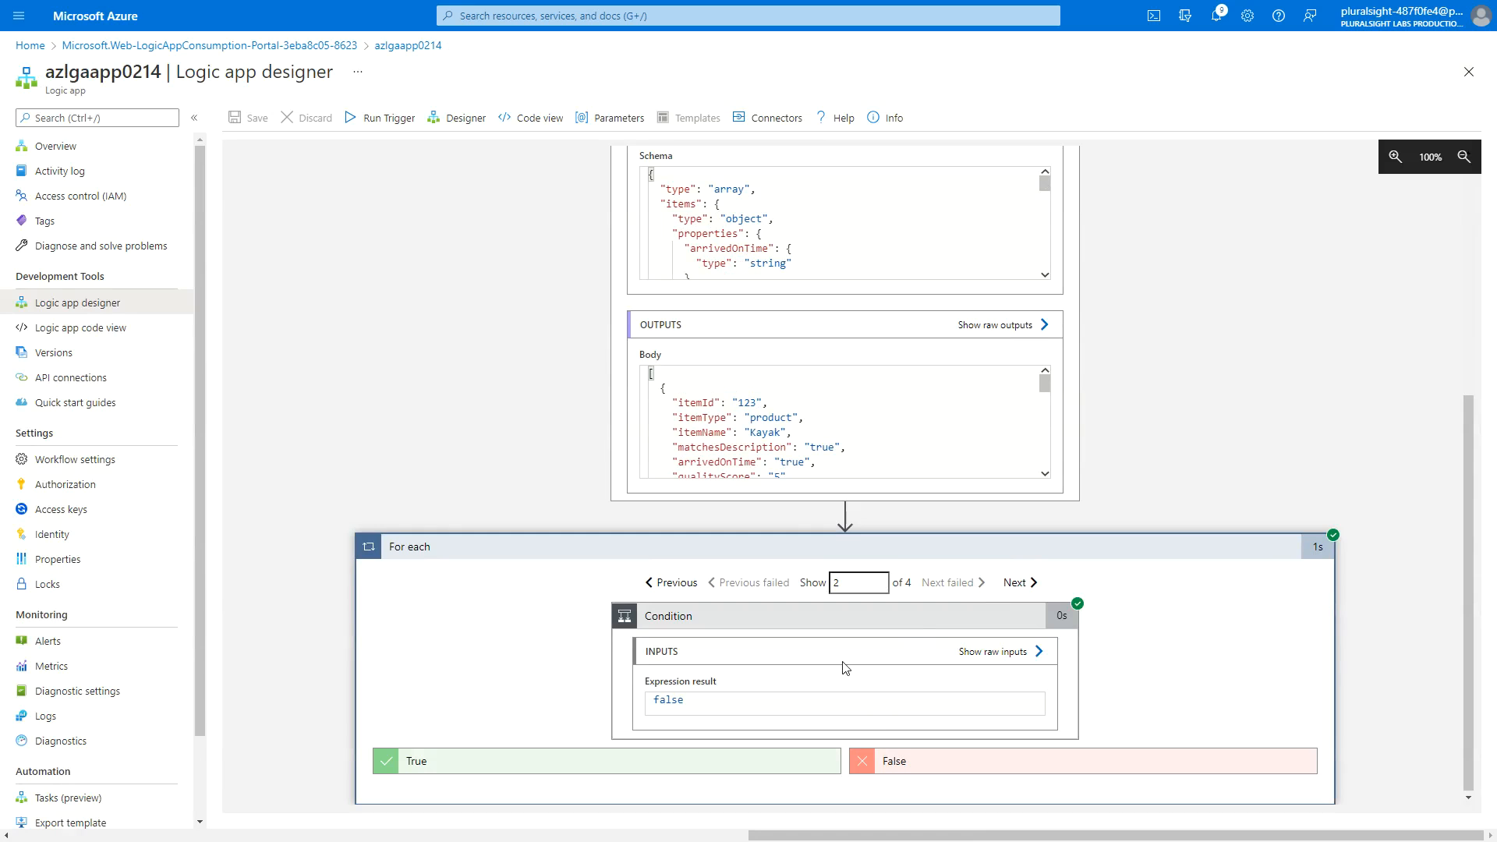
left_click_drag(1045, 385, 1045, 408)
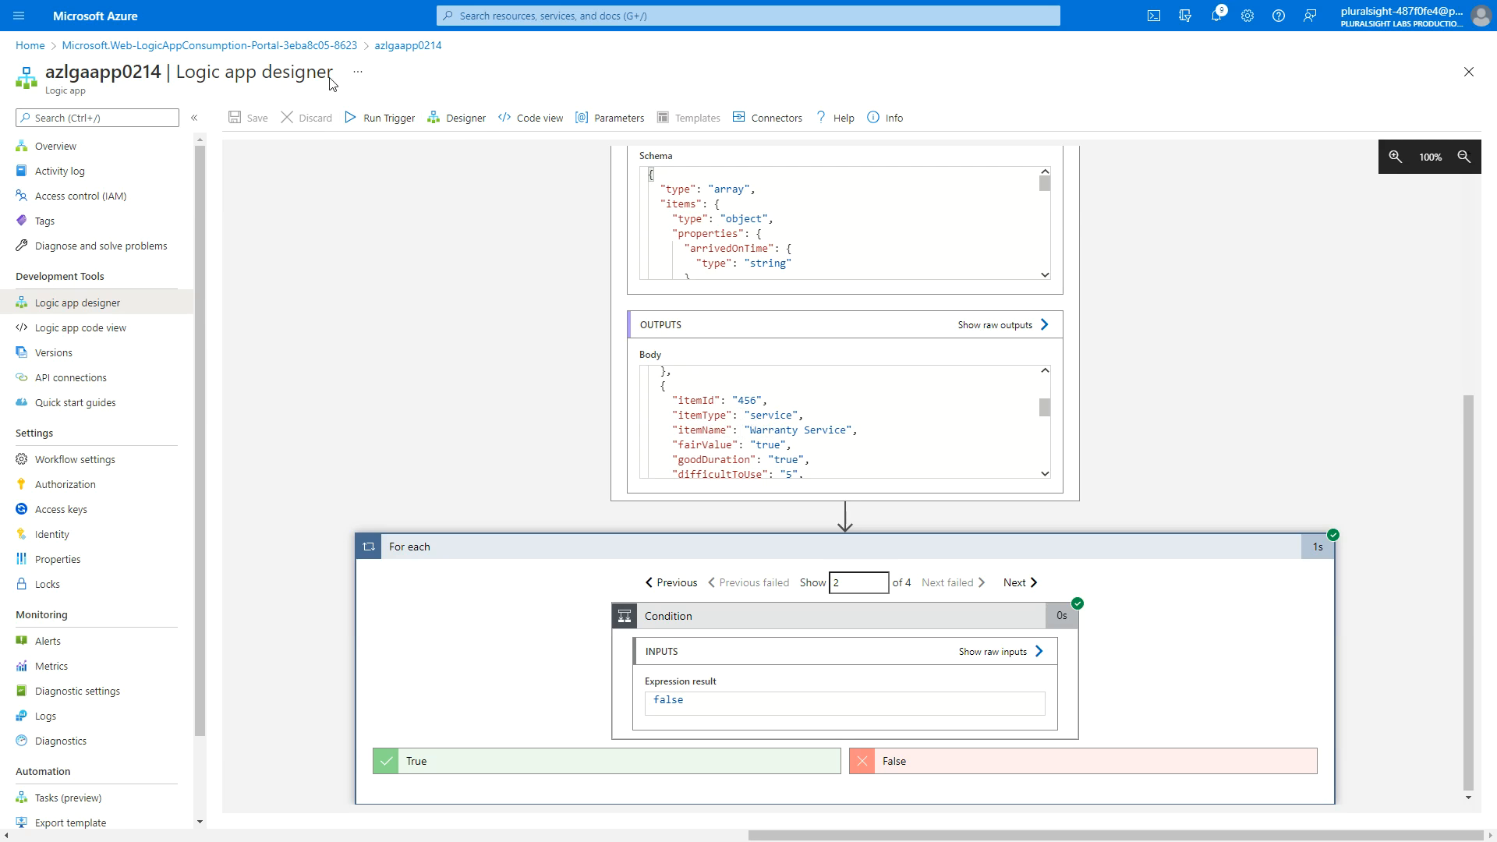
Return to the designer and start adding an action to the True branch of the Condition inside the For each loop.
left_click(465, 125)
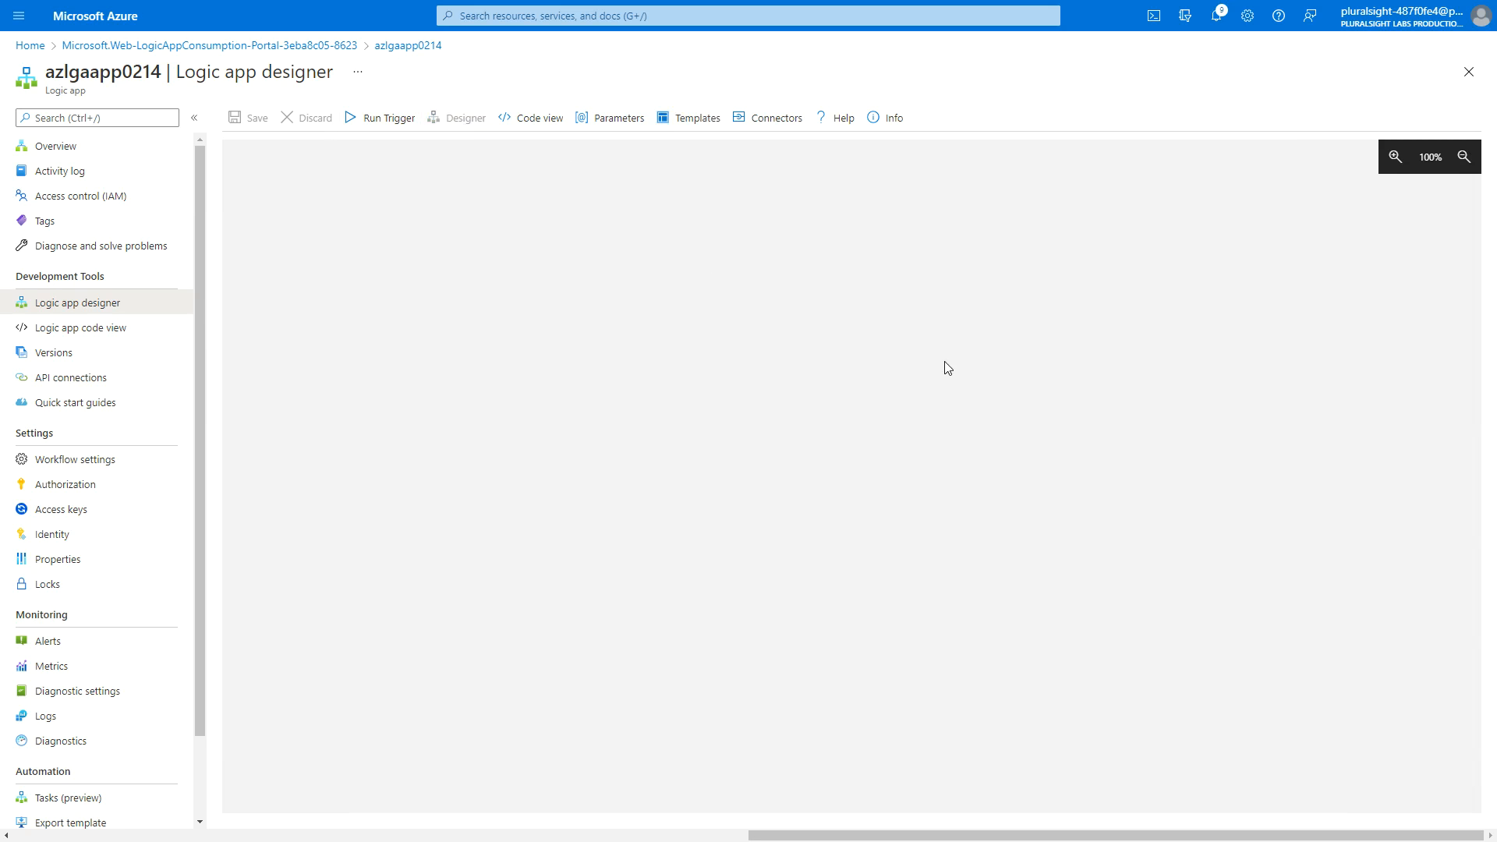
left_click(852, 477)
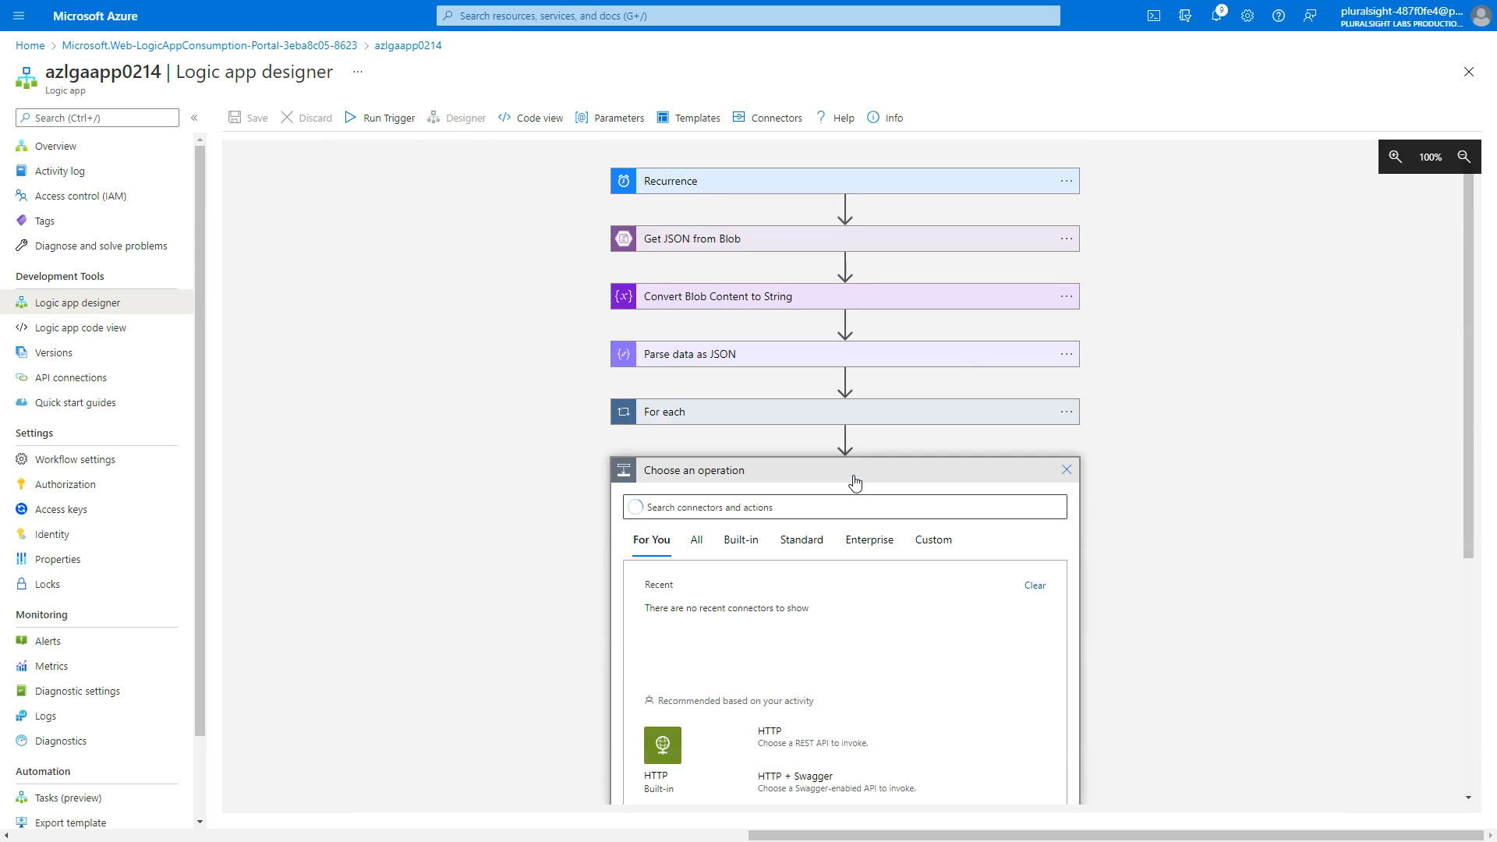
left_click(1065, 470)
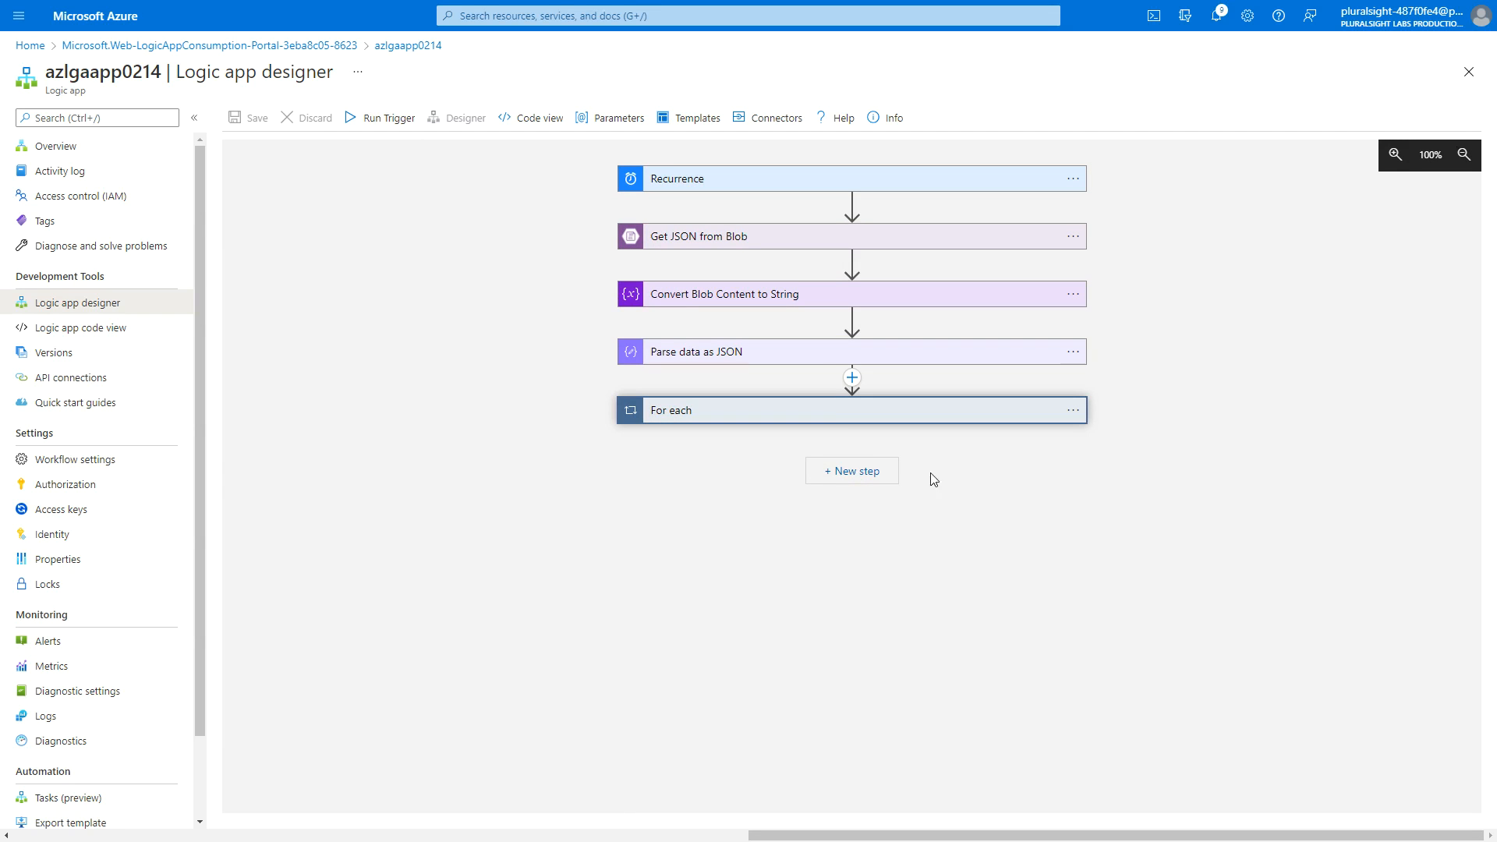
left_click(832, 421)
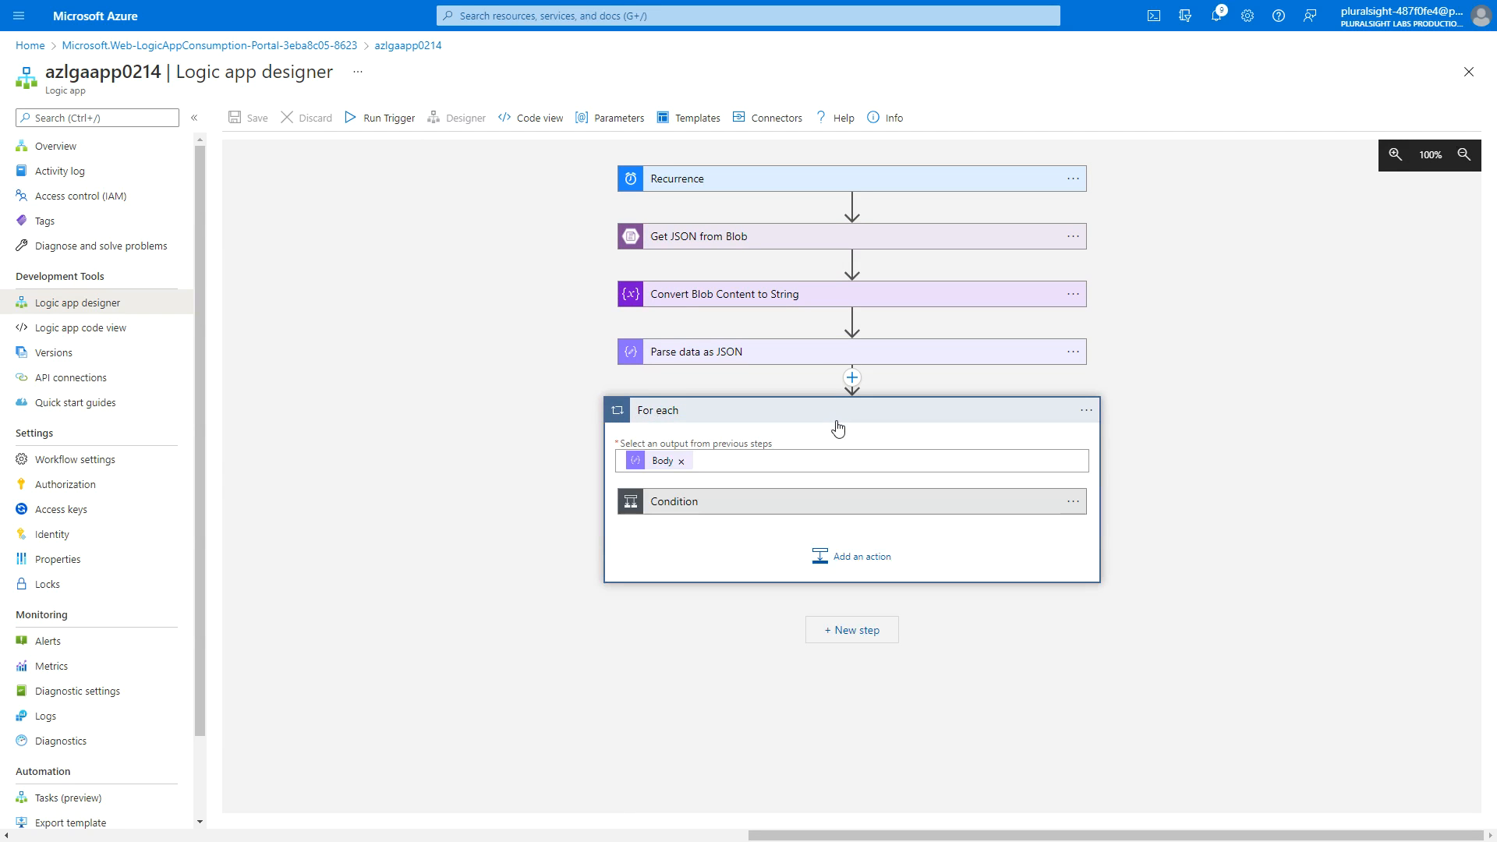
left_click(701, 504)
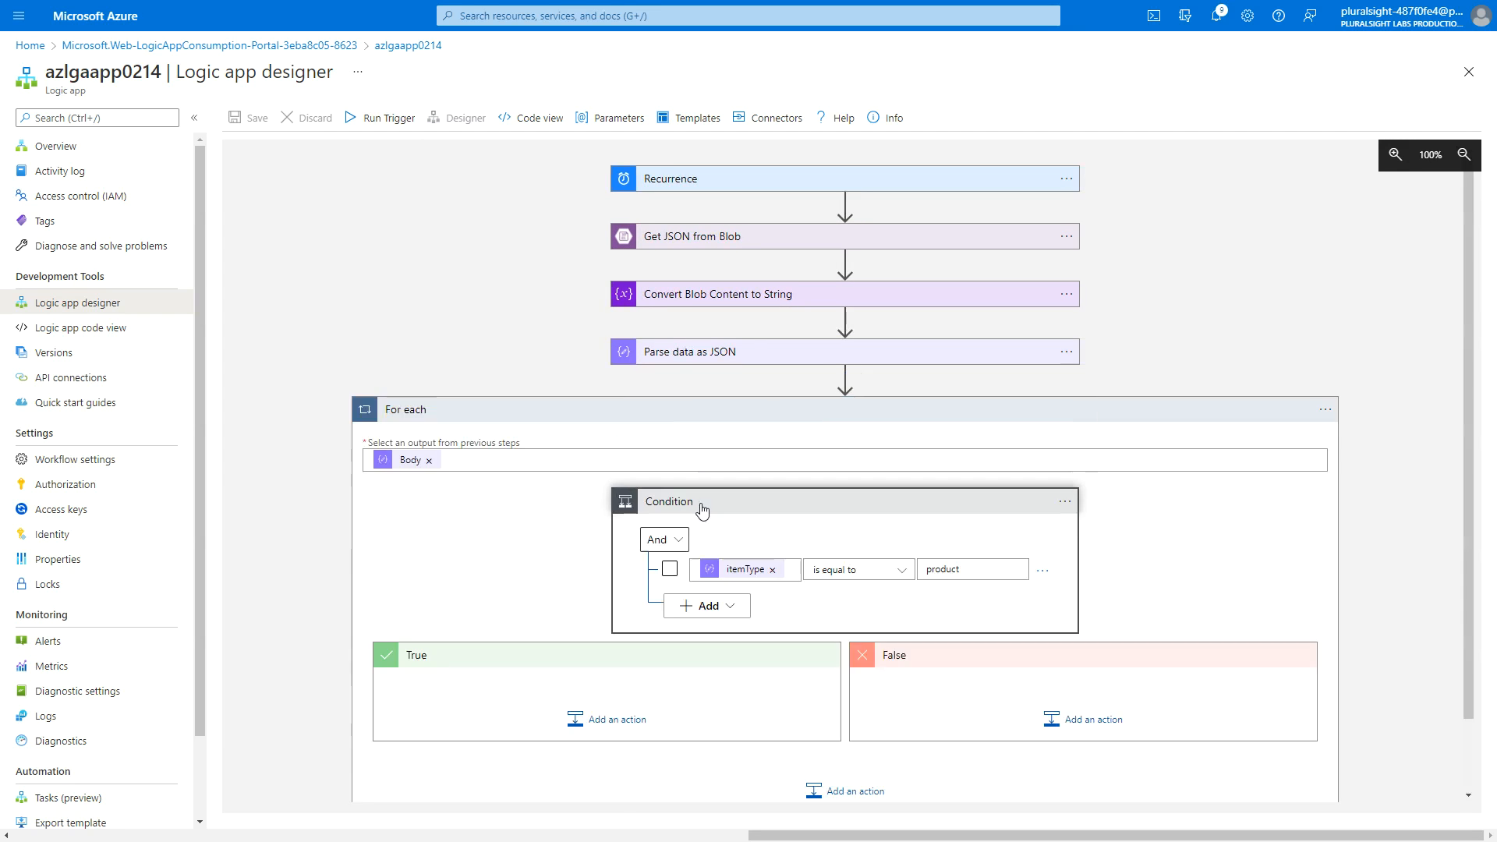
left_click(586, 719)
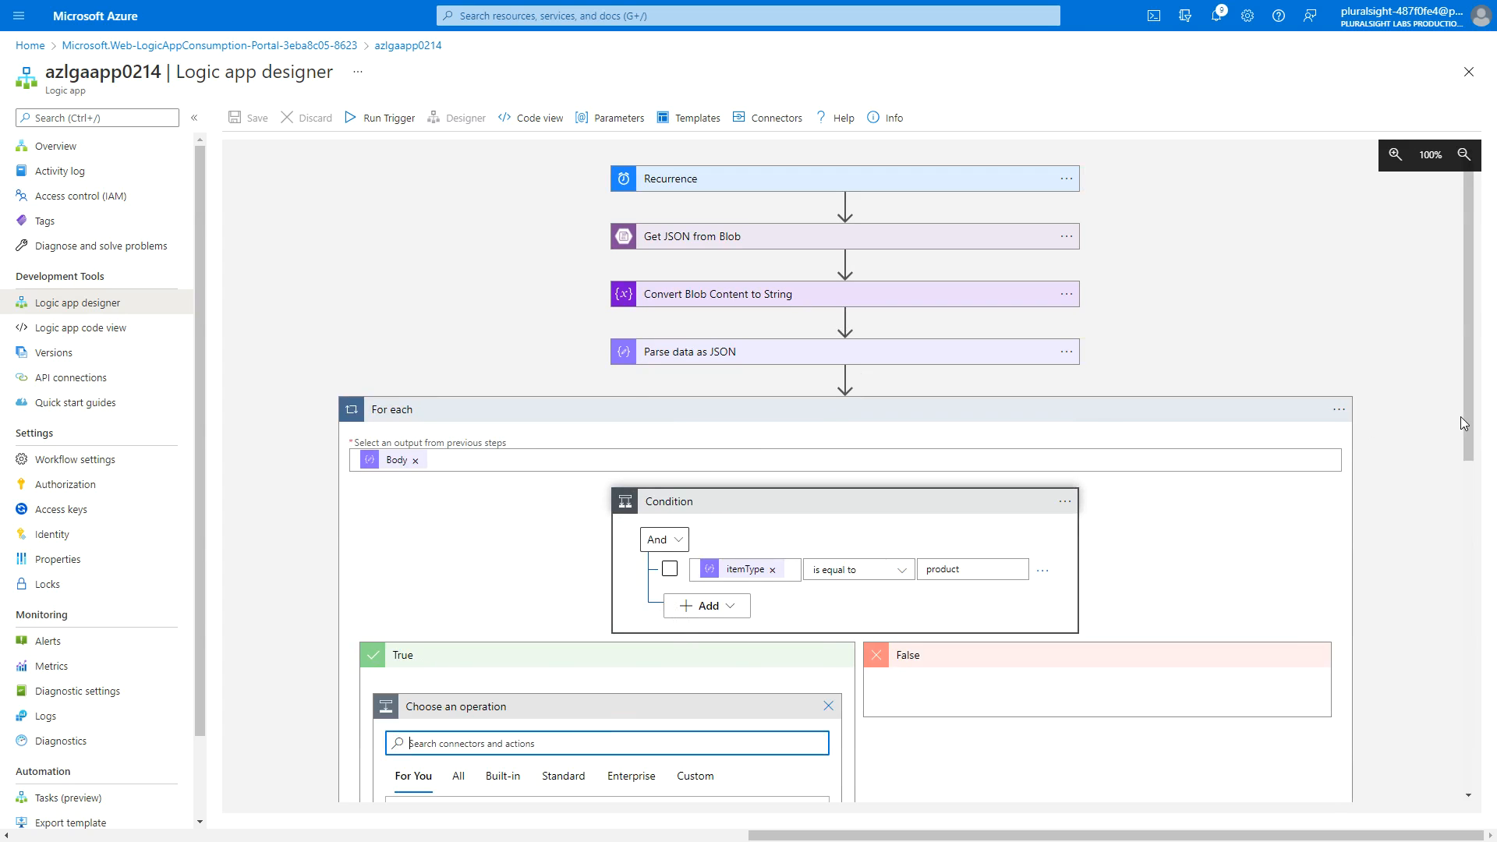
left_click_drag(1458, 417, 1461, 589)
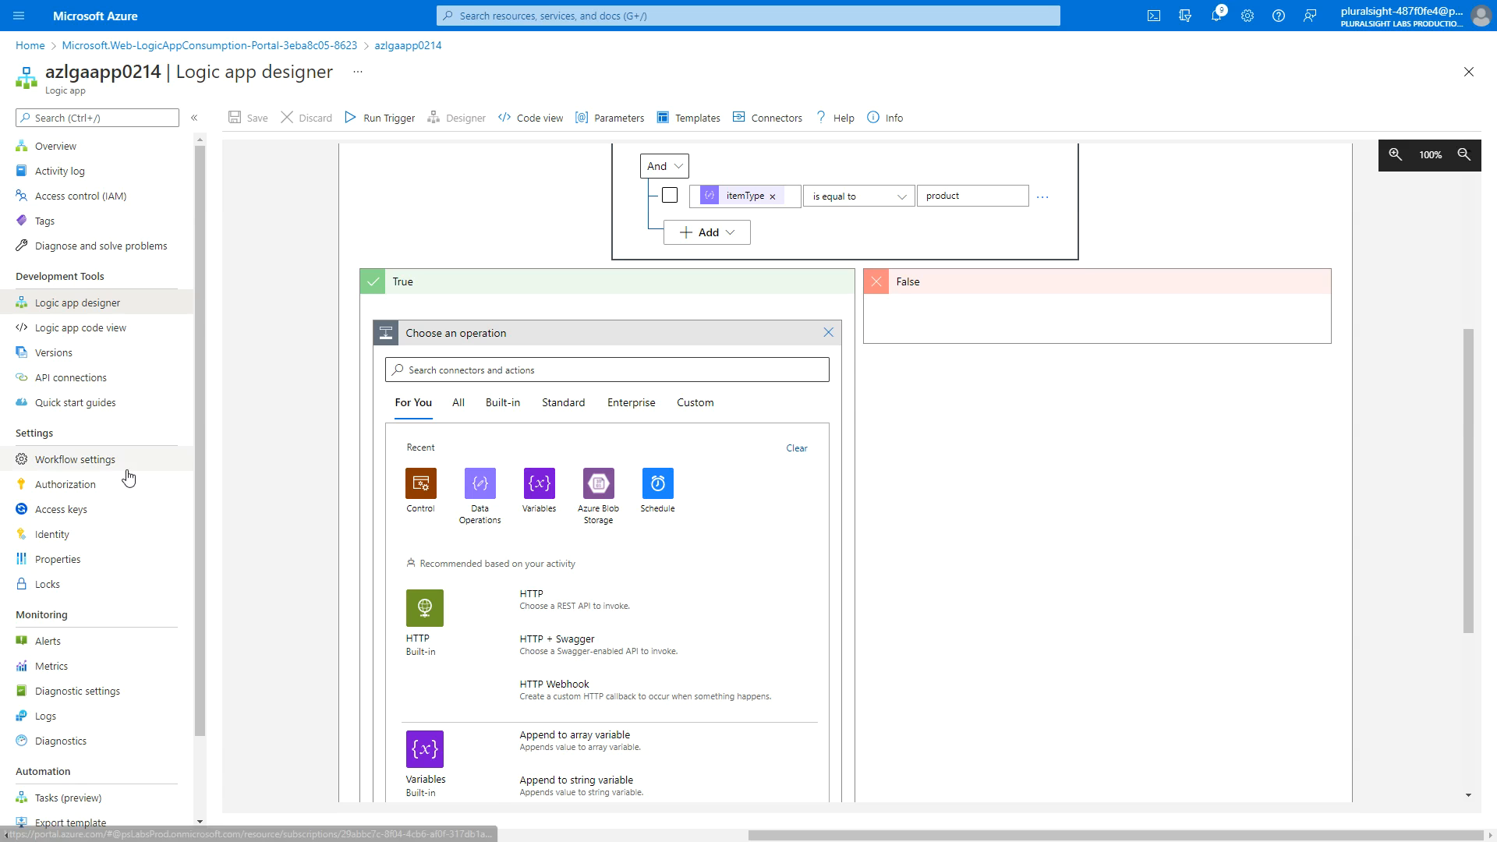
Rename the For each loop as "Loop through JSON array".
left_click(1464, 498)
left_click_drag(1464, 503, 1464, 366)
left_click(1338, 333)
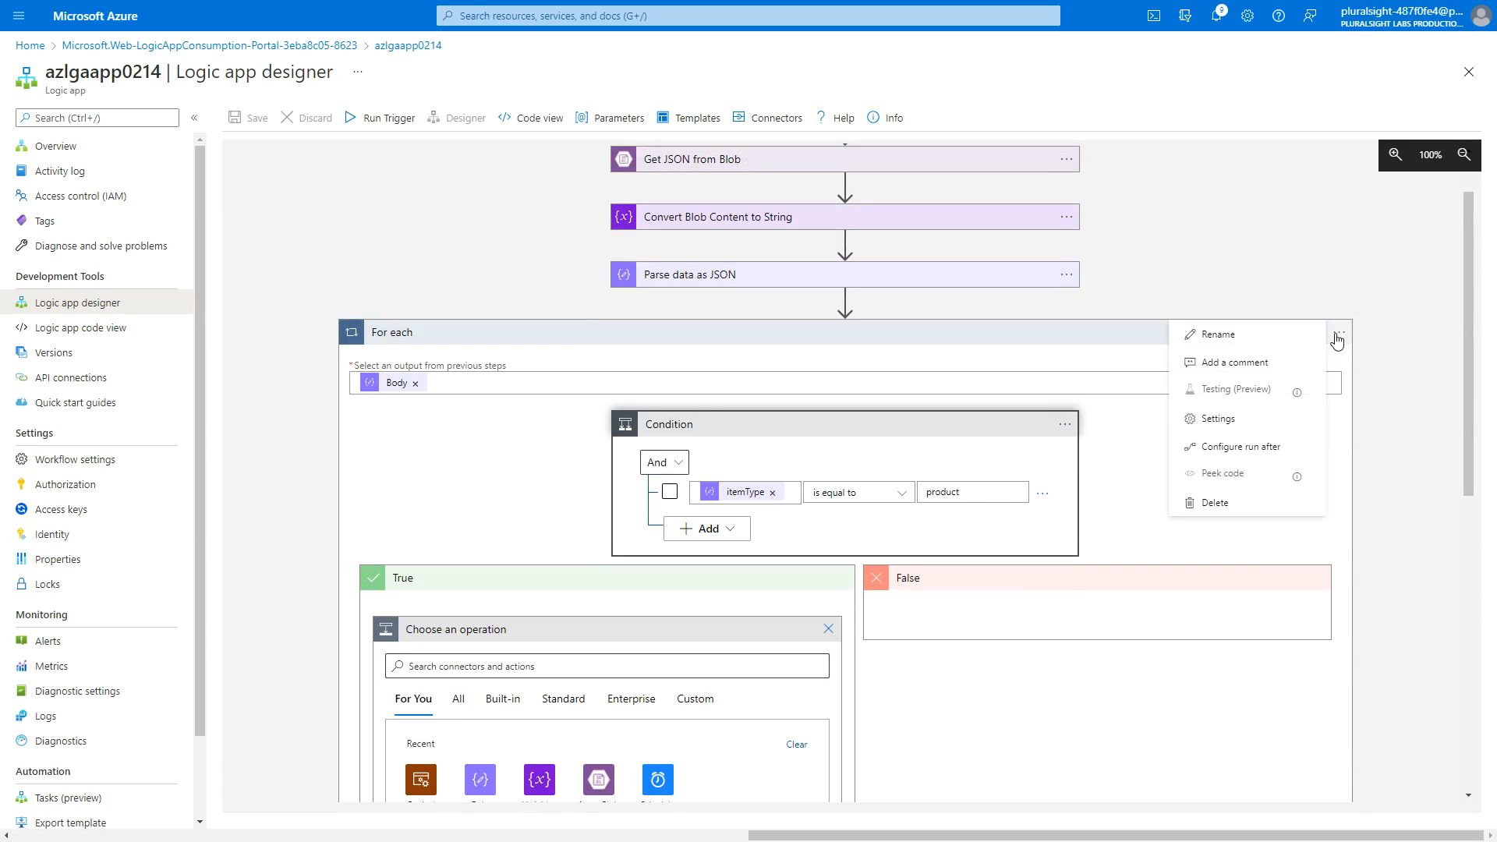
left_click(1214, 337)
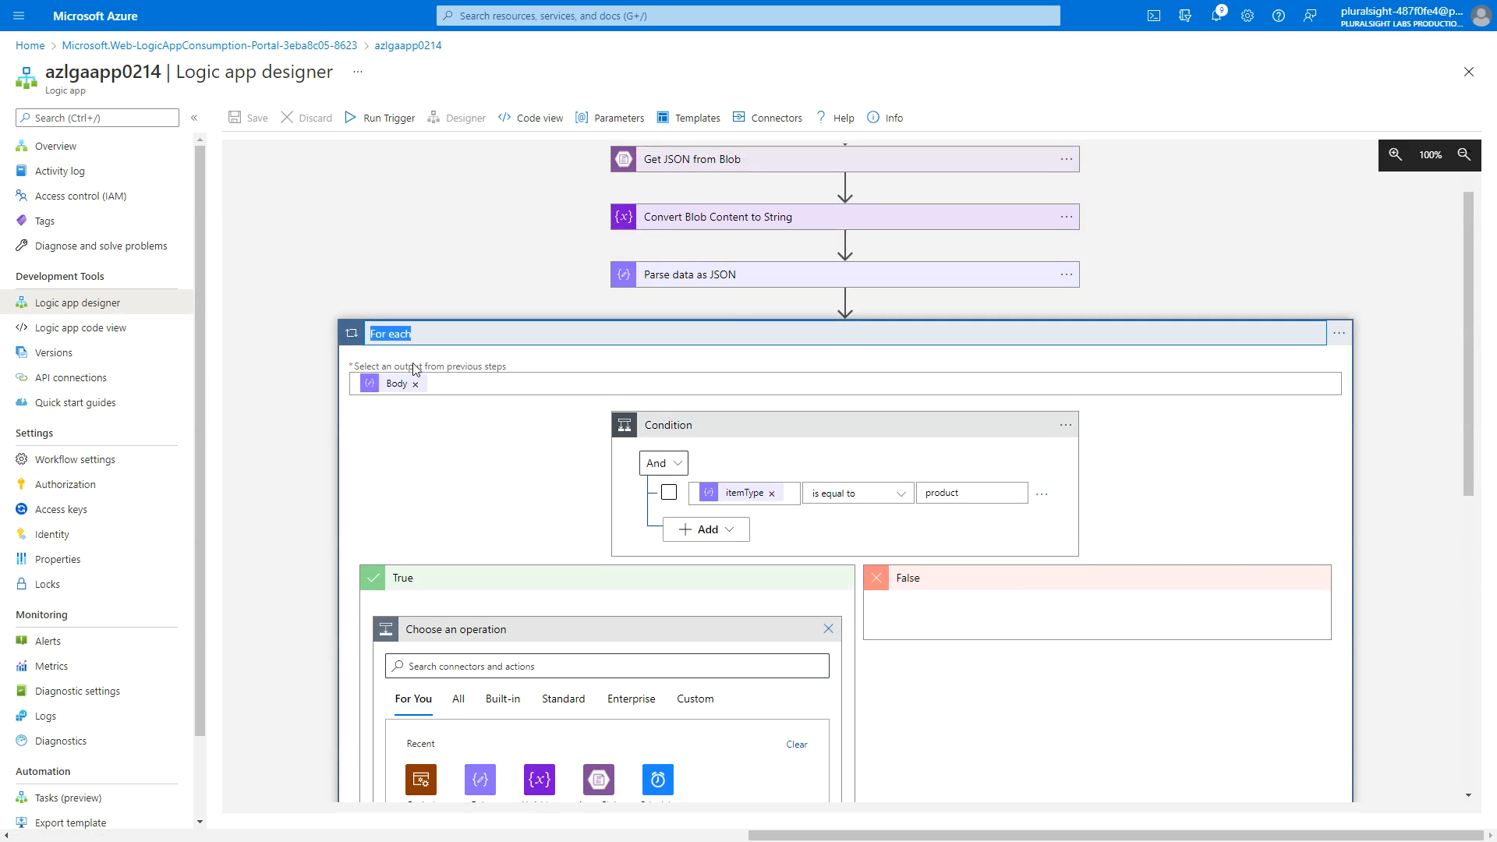
type("Lo")
type("op through ")
type("dat")
type("json array")
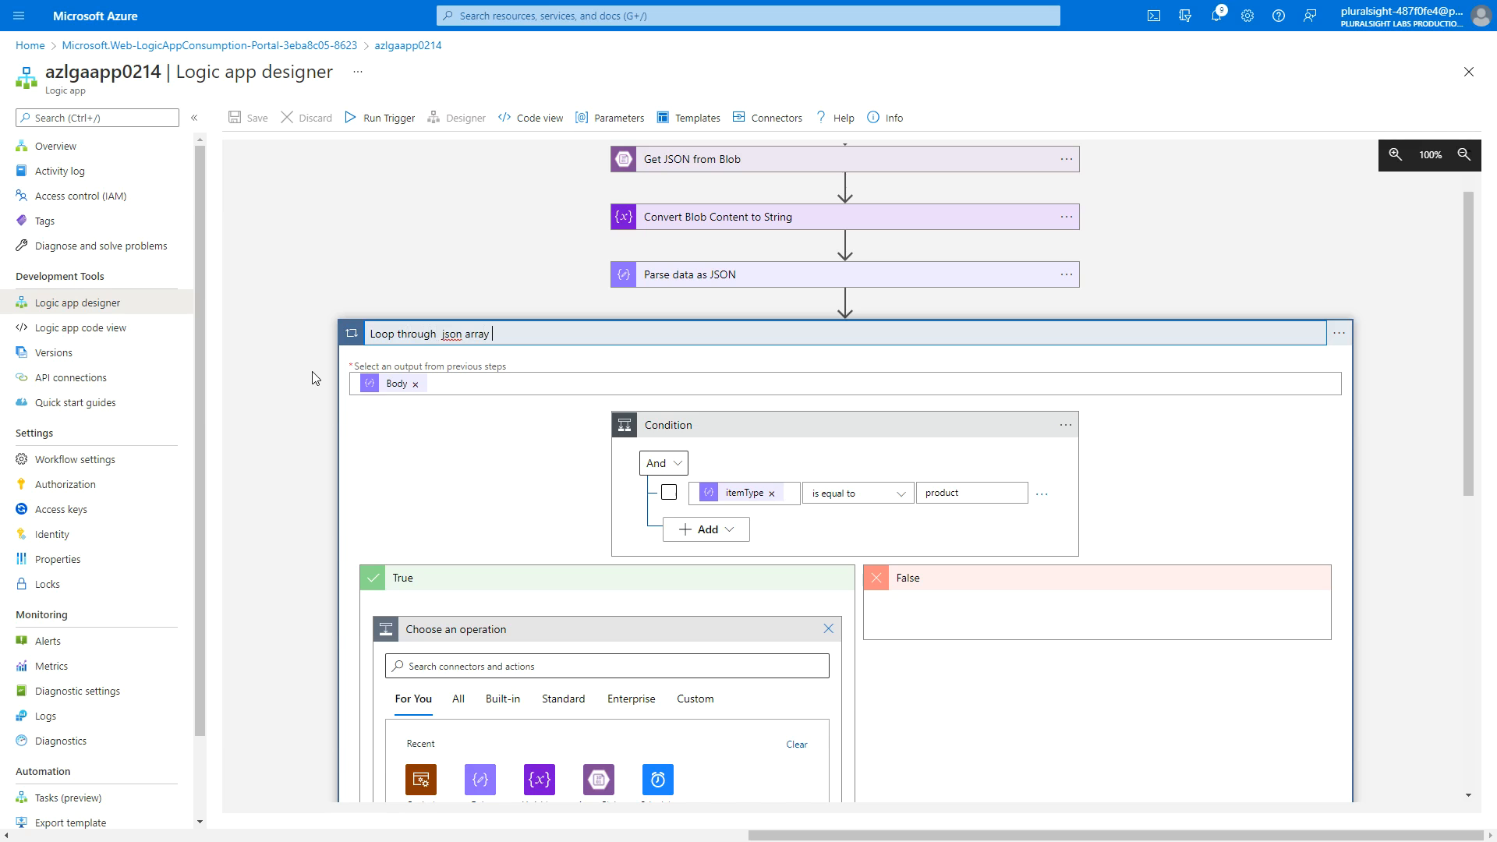
double_click(445, 333)
type("JSON")
Search for "insert or replace Entity" and add the Azure Table Storage Insert or Replace Entity action to the True branch.
left_click(1449, 370)
left_click_drag(1464, 360, 1483, 523)
left_click(432, 318)
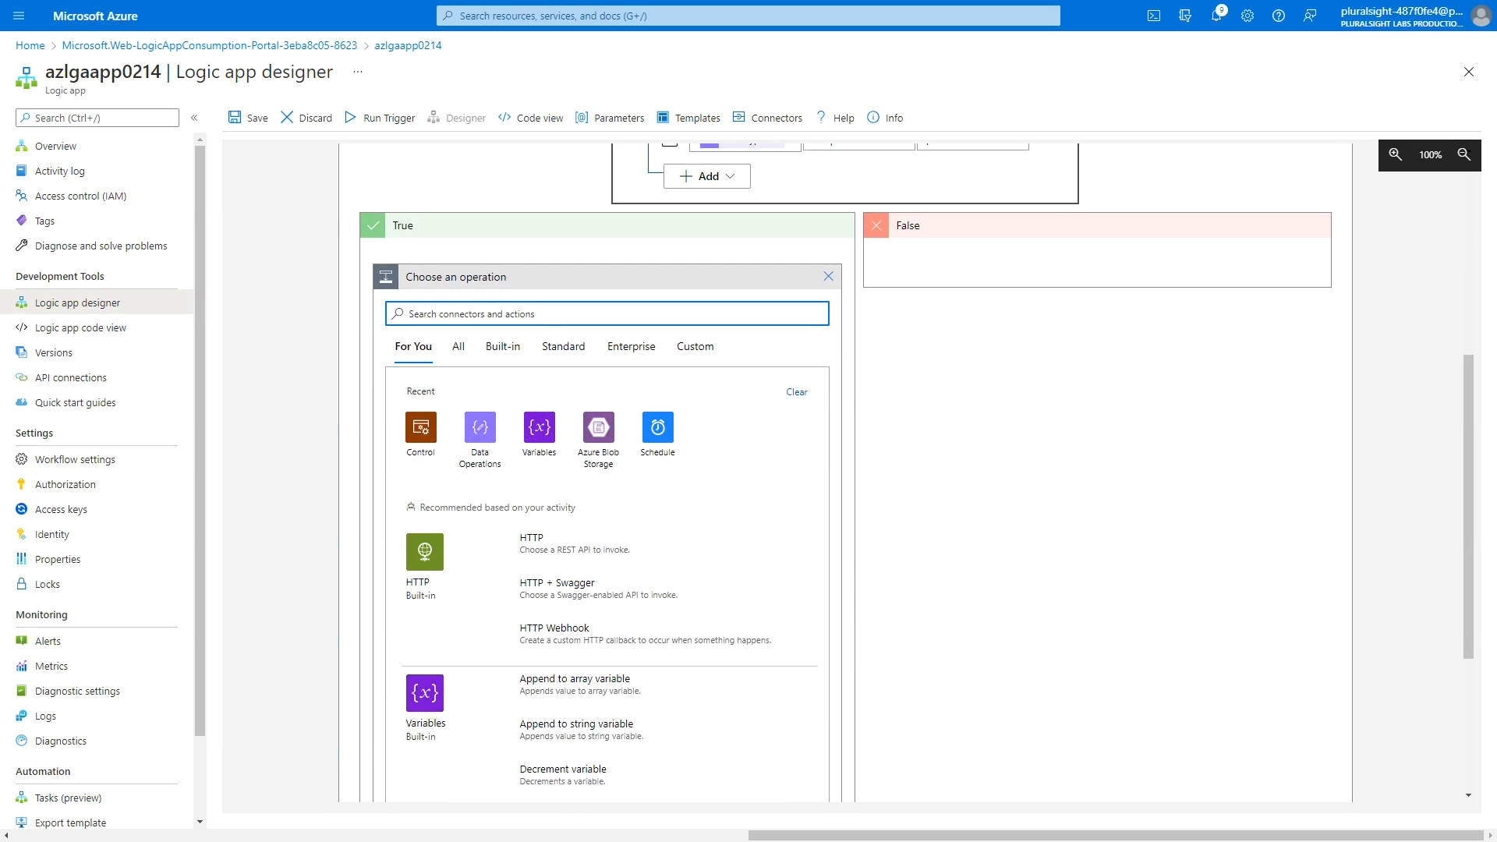
left_click(437, 319)
type("inser")
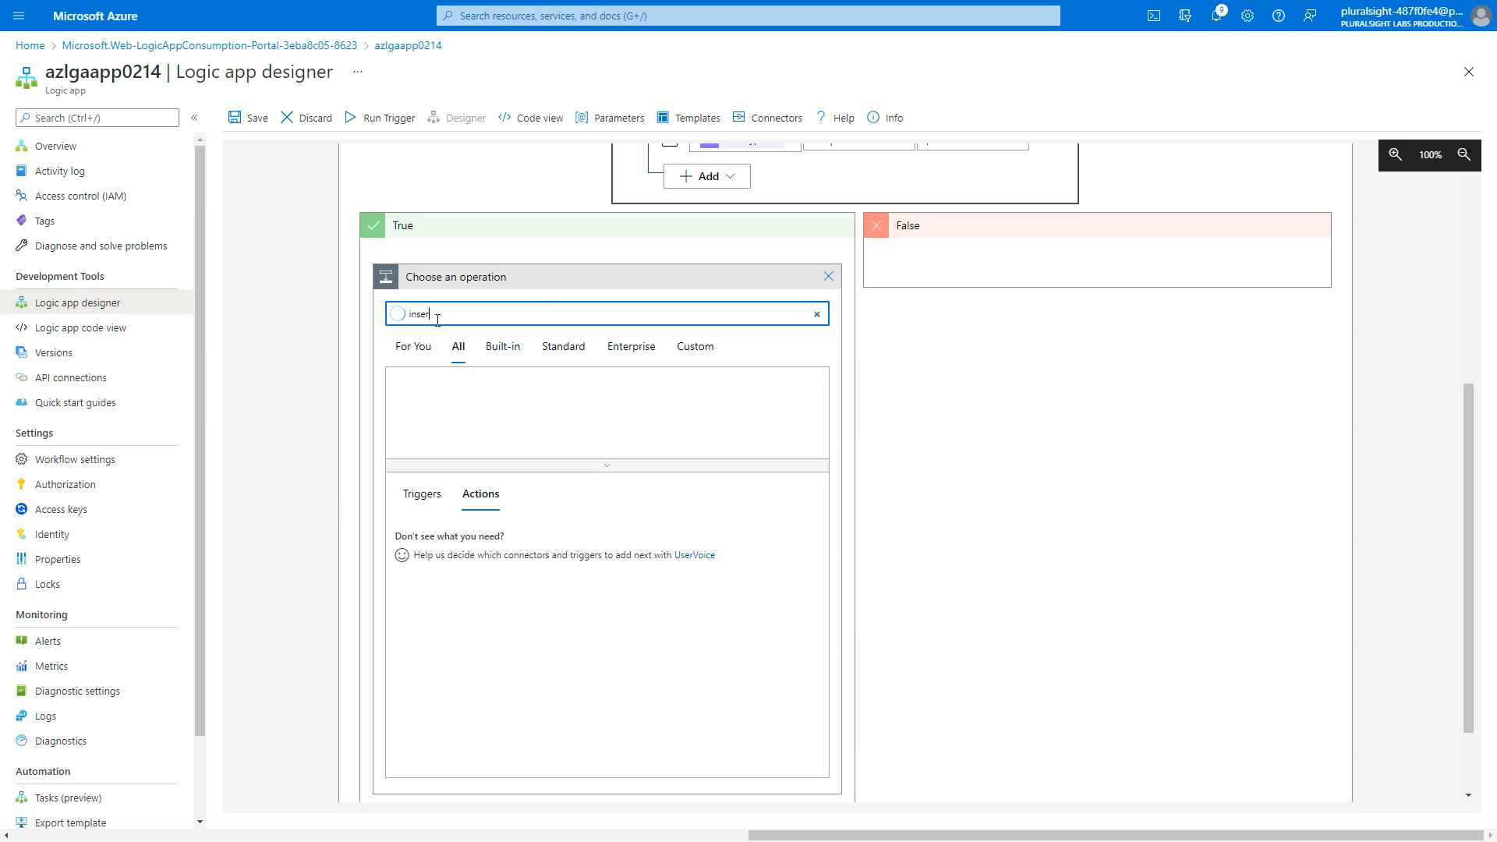
type("t or replace Entity")
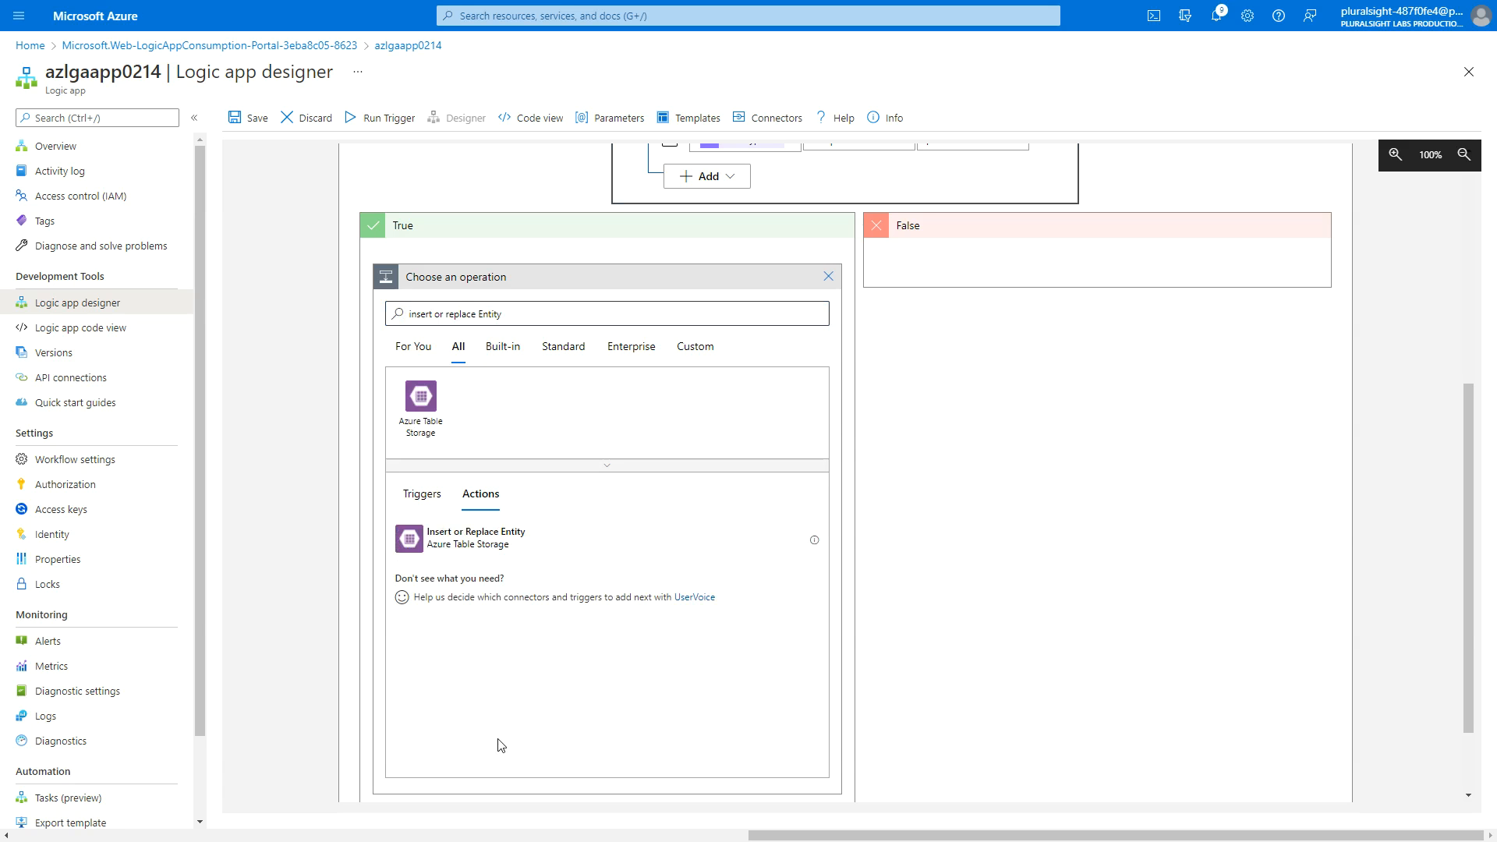
left_click(481, 556)
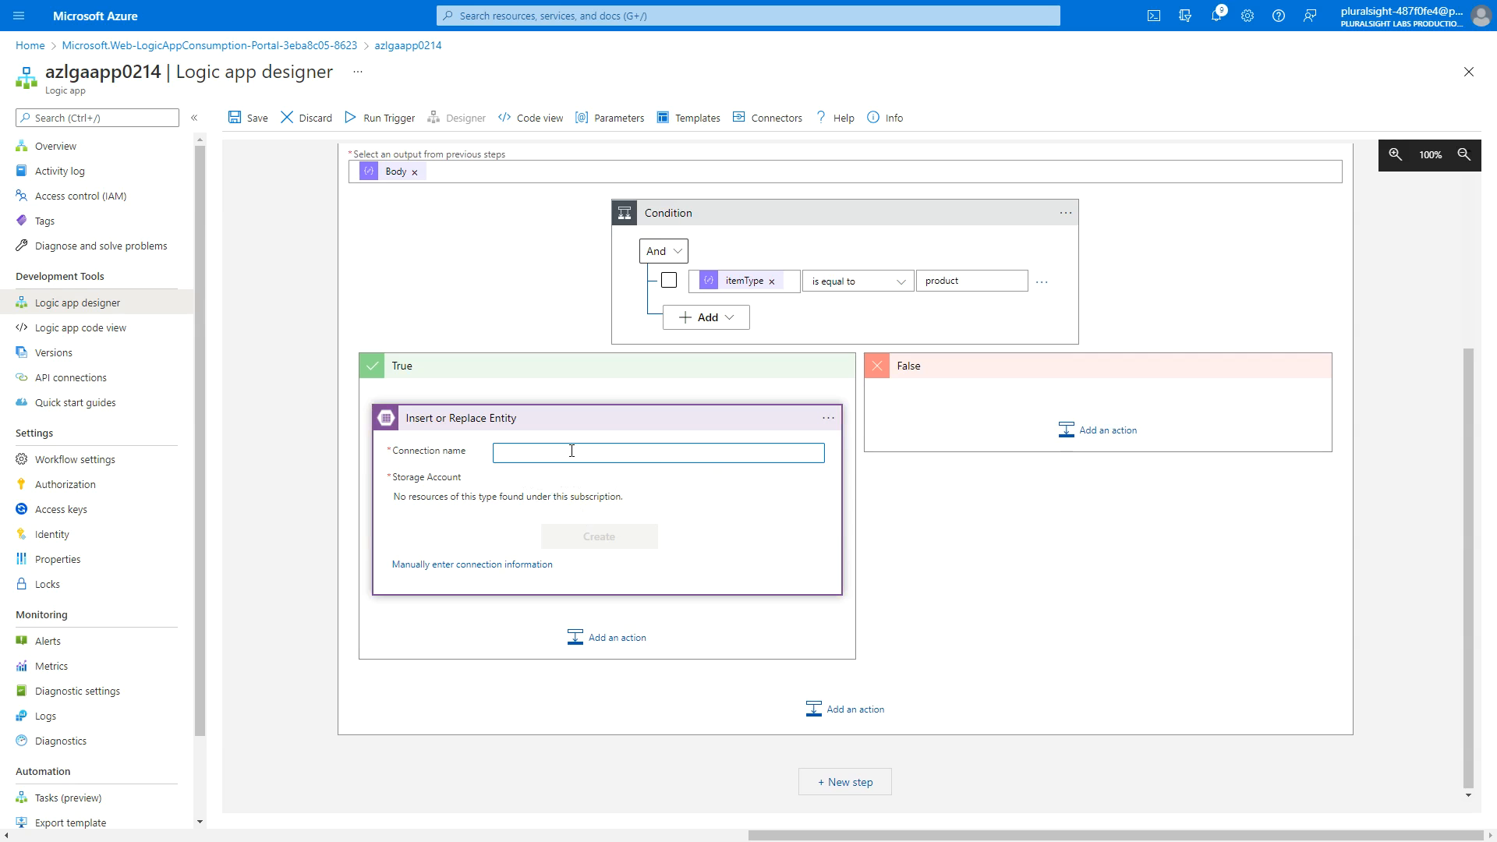
Switch the Insert or Replace Entity action's connection setup to manually entered connection information.
left_click(828, 418)
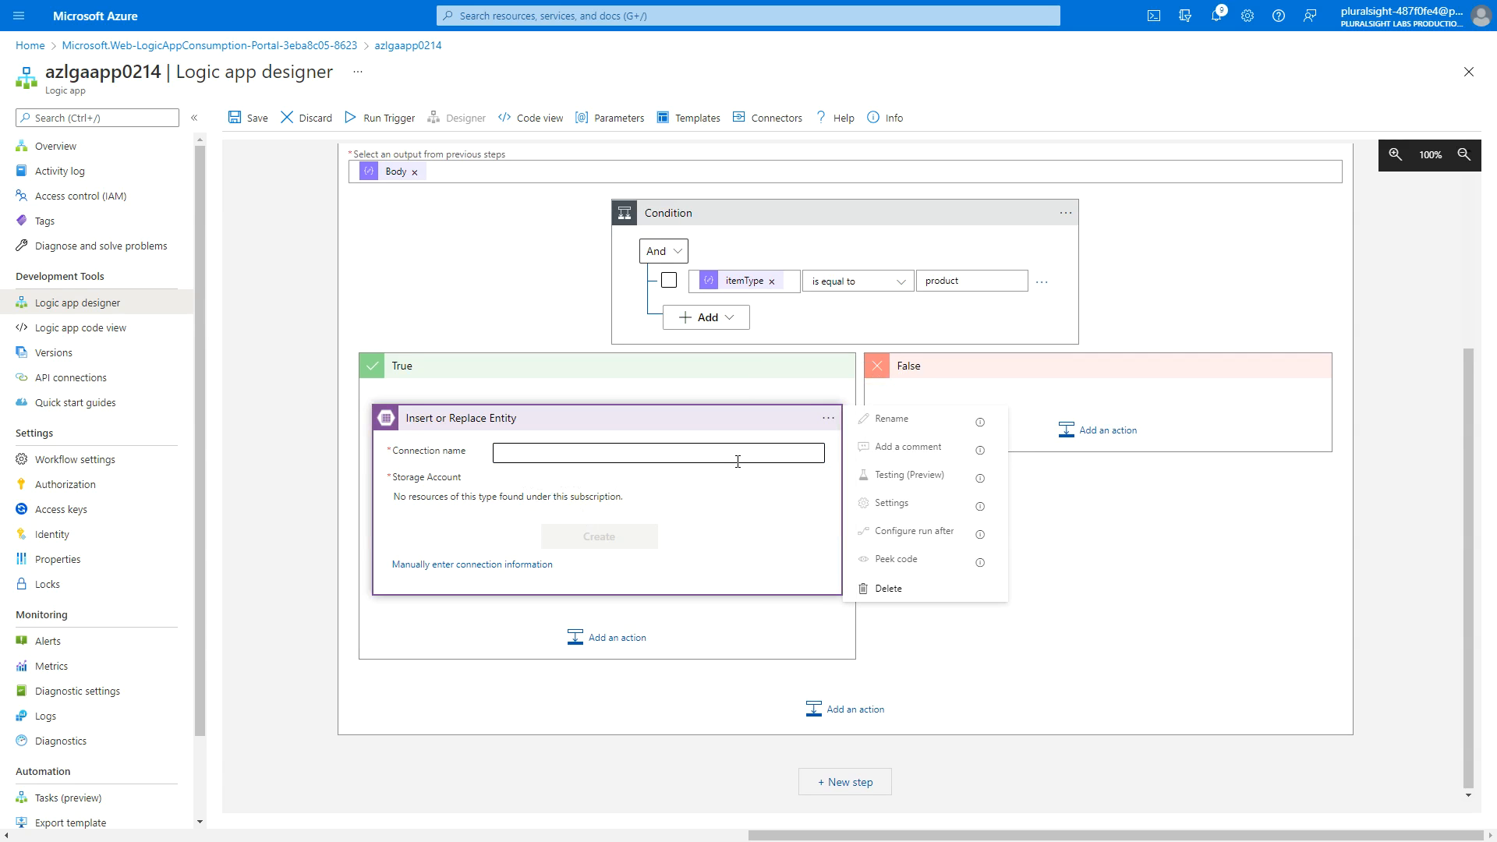
left_click(511, 454)
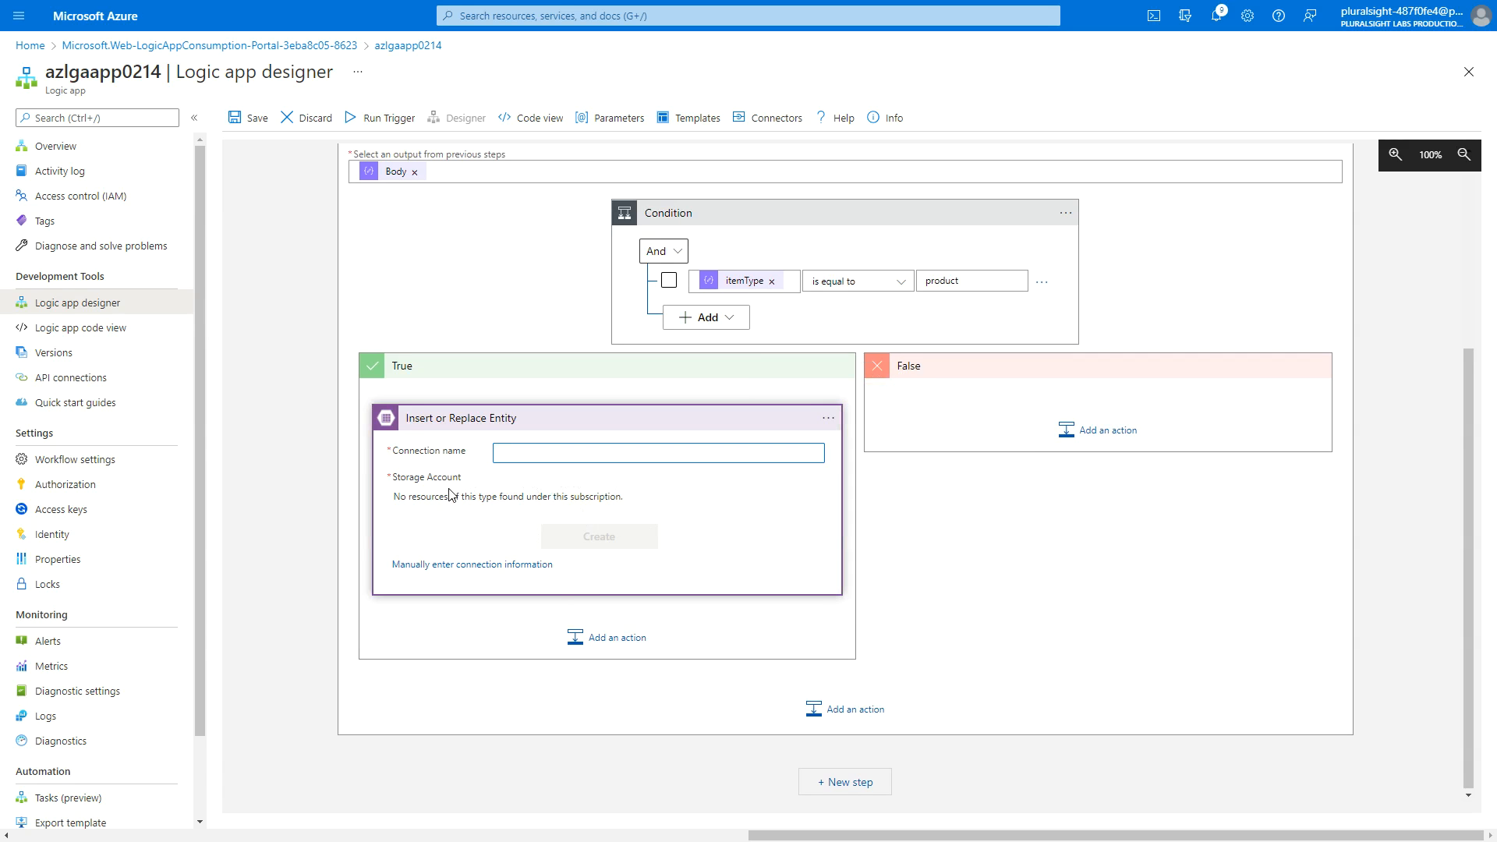
left_click(471, 563)
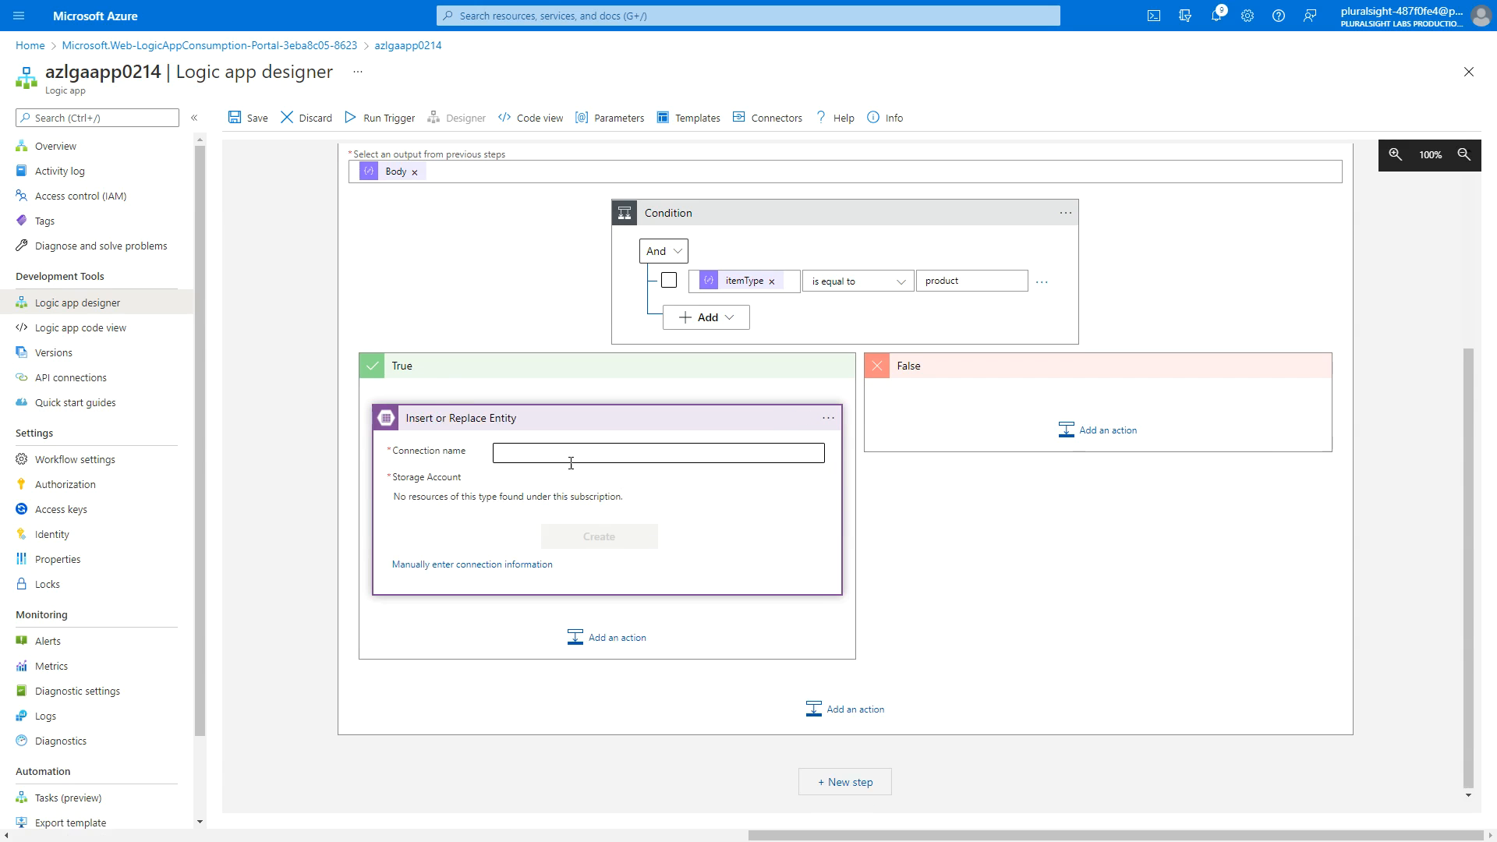
left_click(554, 456)
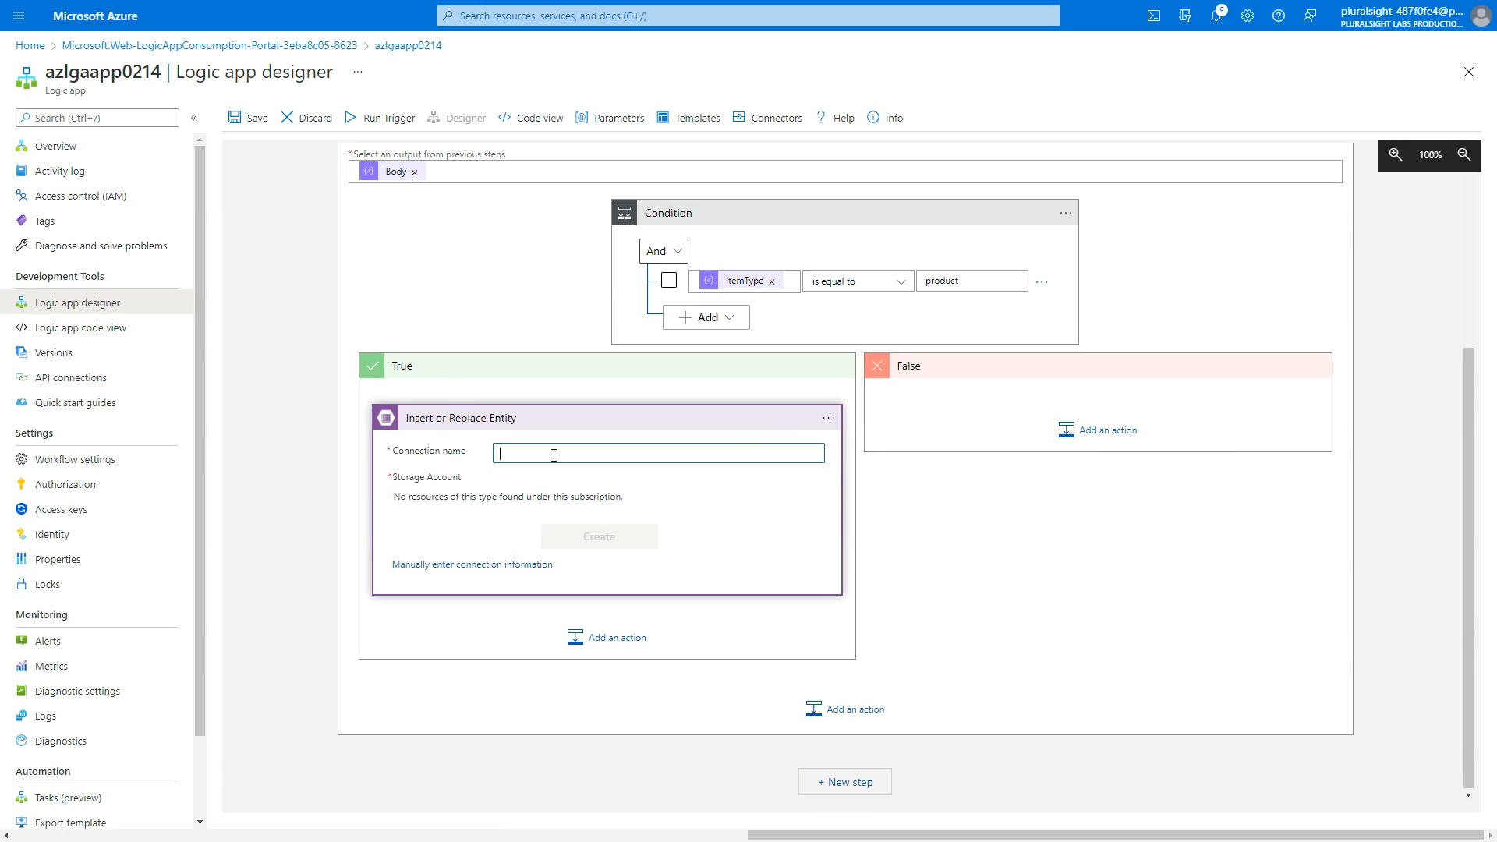
left_click(437, 564)
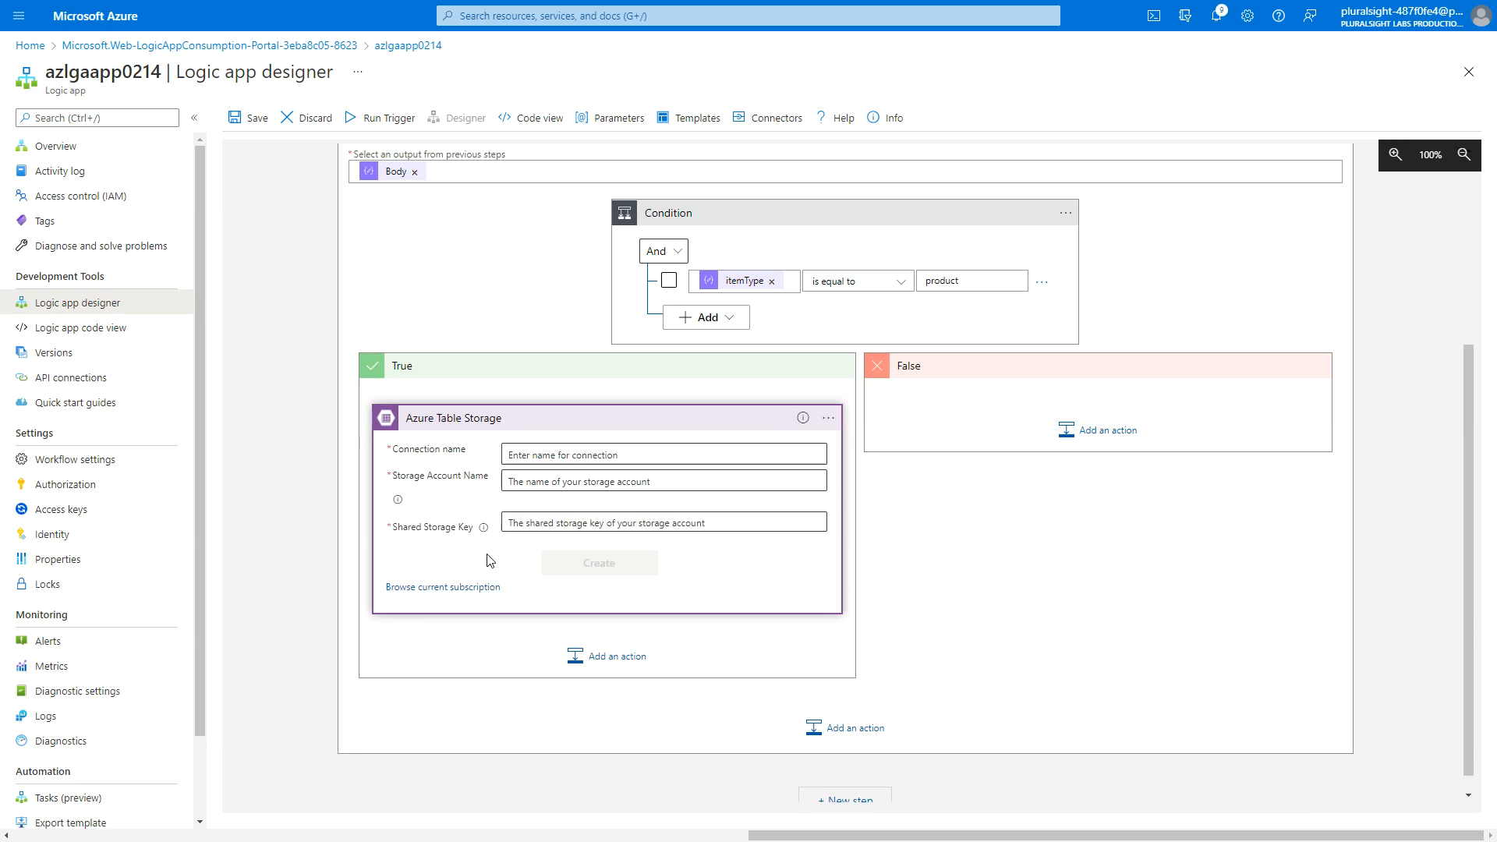
left_click(541, 473)
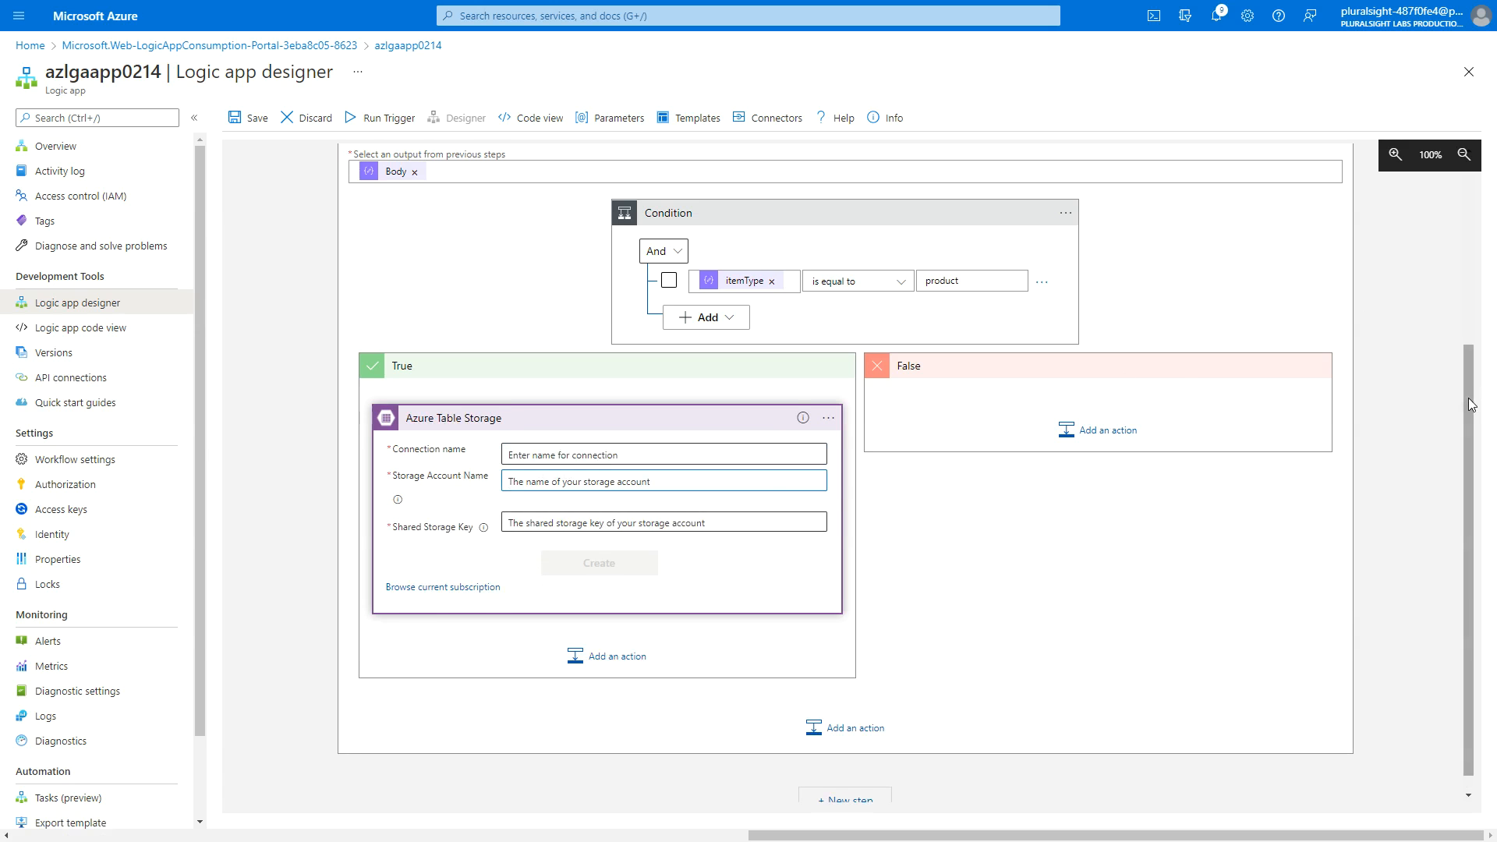
Open the access keys of storage account labae7e, then paste the account key as the table connection's Shared Storage Key.
scroll(1435, 269, "up", 3)
scroll(1433, 265, "up", 1)
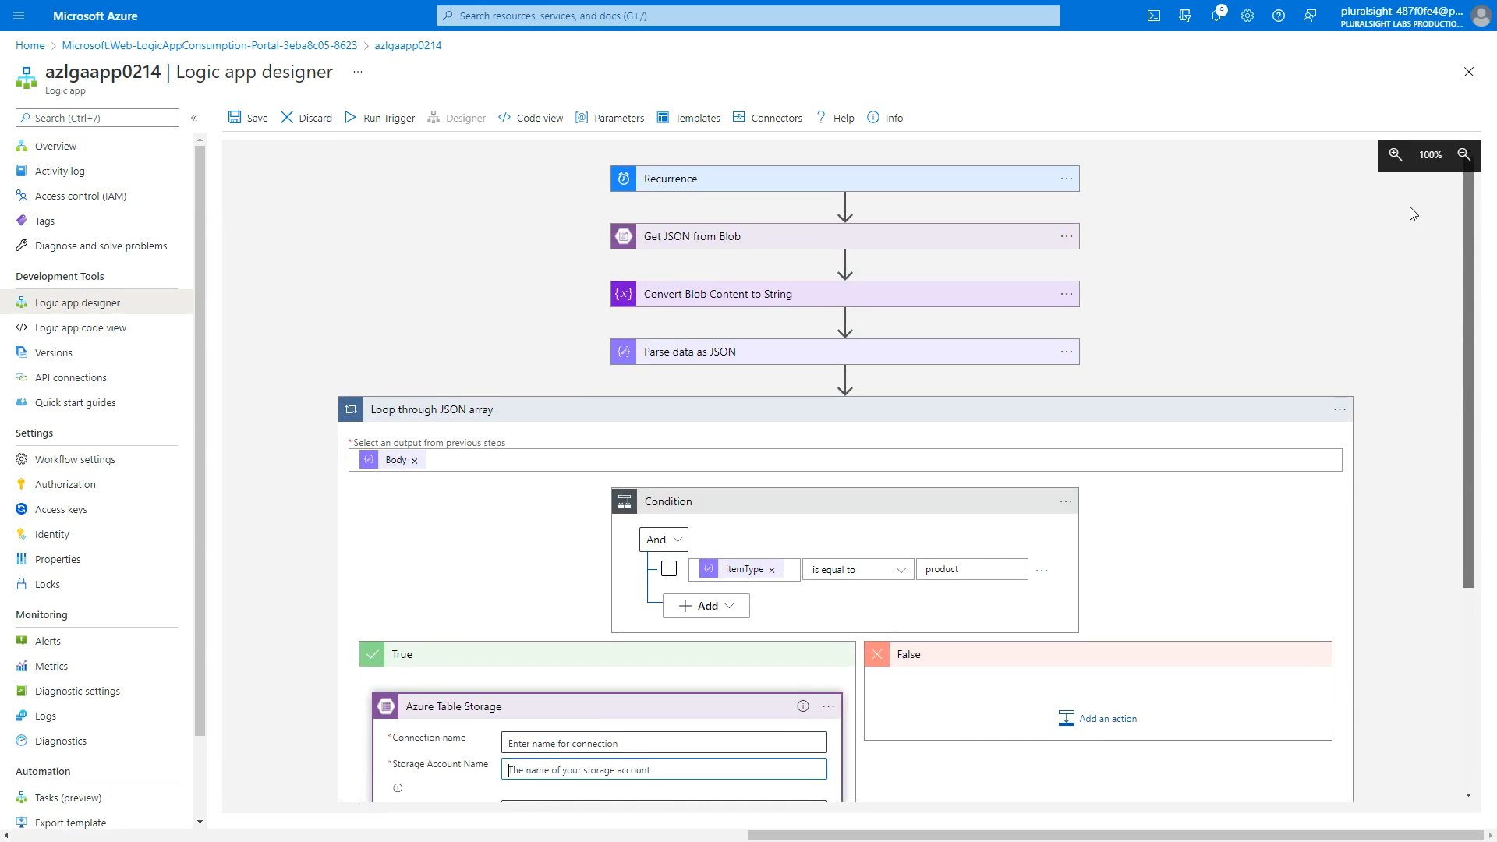
scroll(1434, 308, "down", 2)
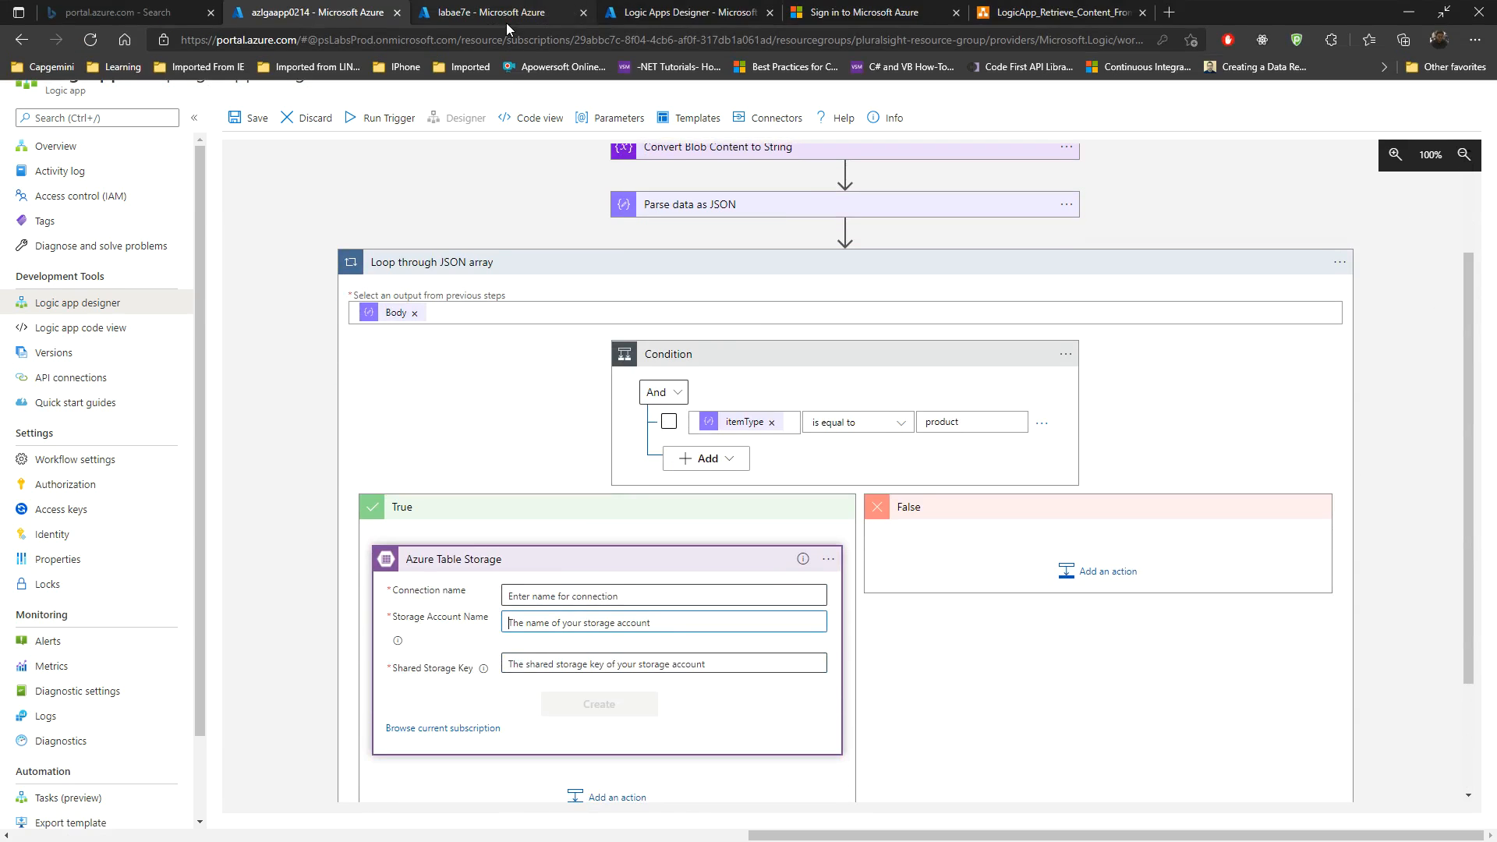
left_click(498, 10)
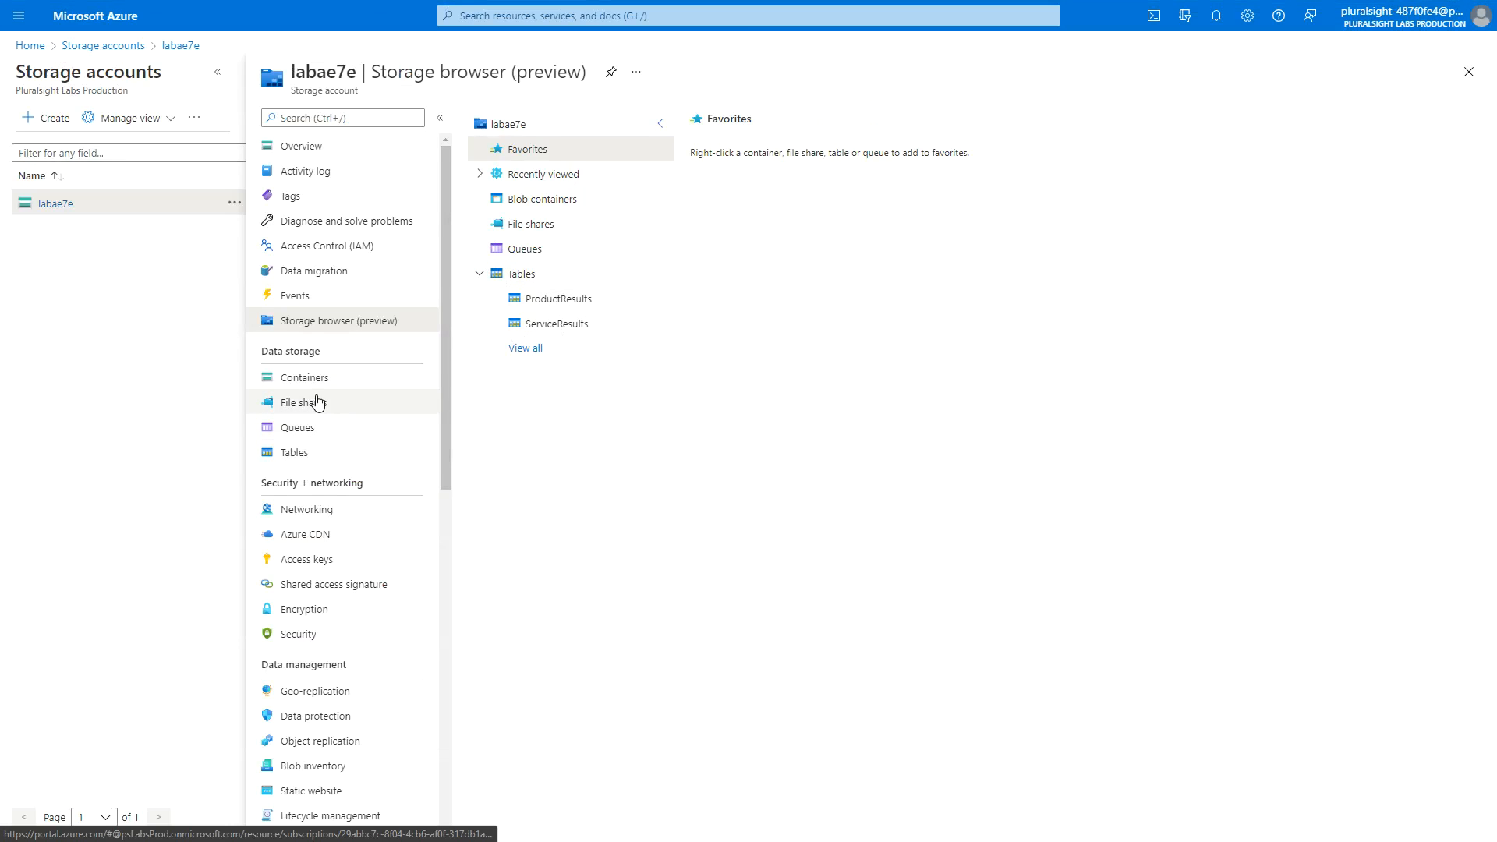
left_click(308, 559)
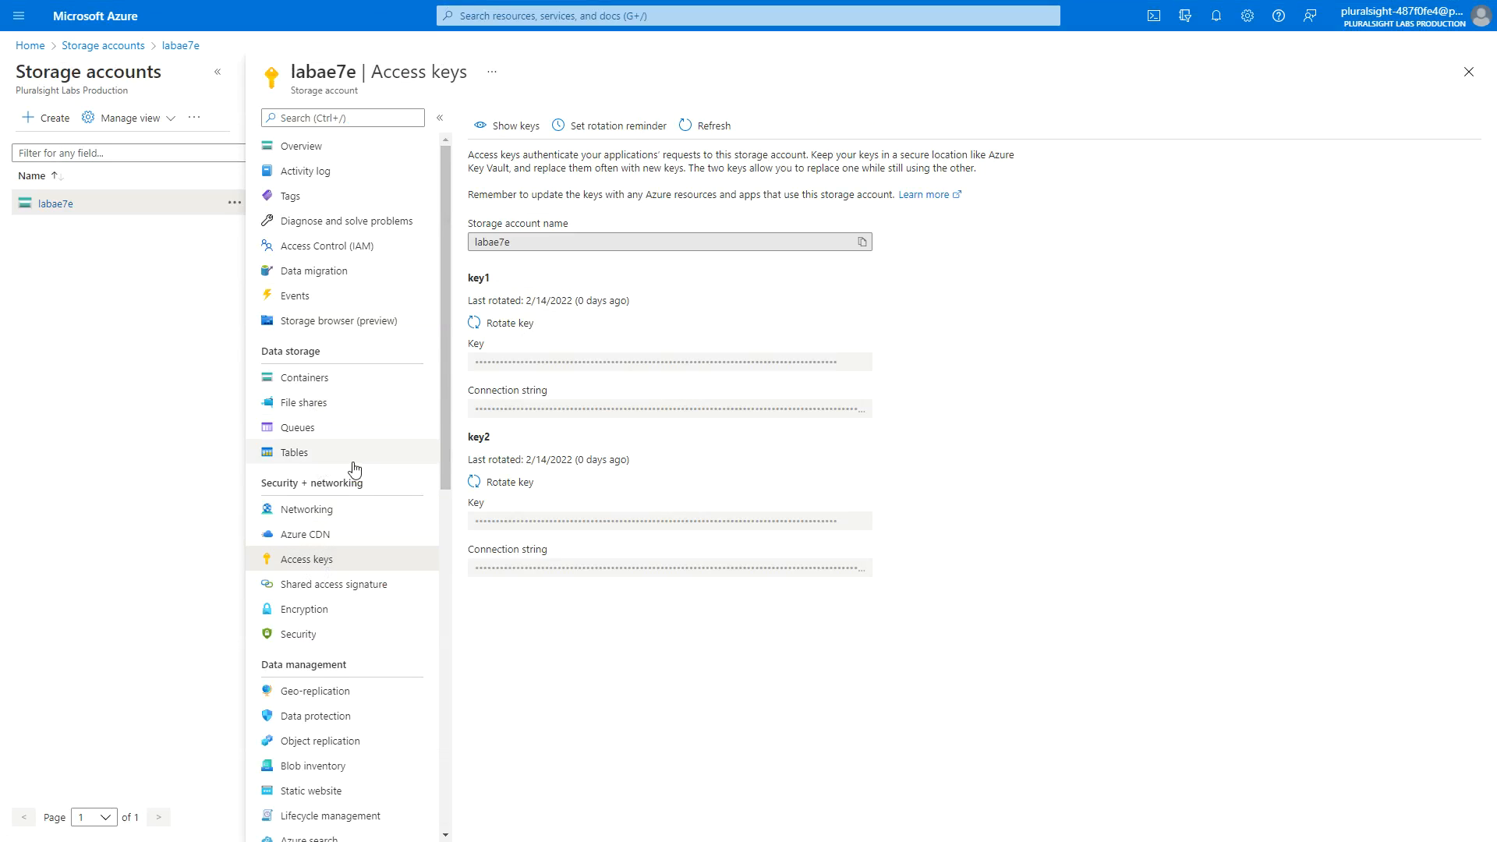
mouse_move(343, 33)
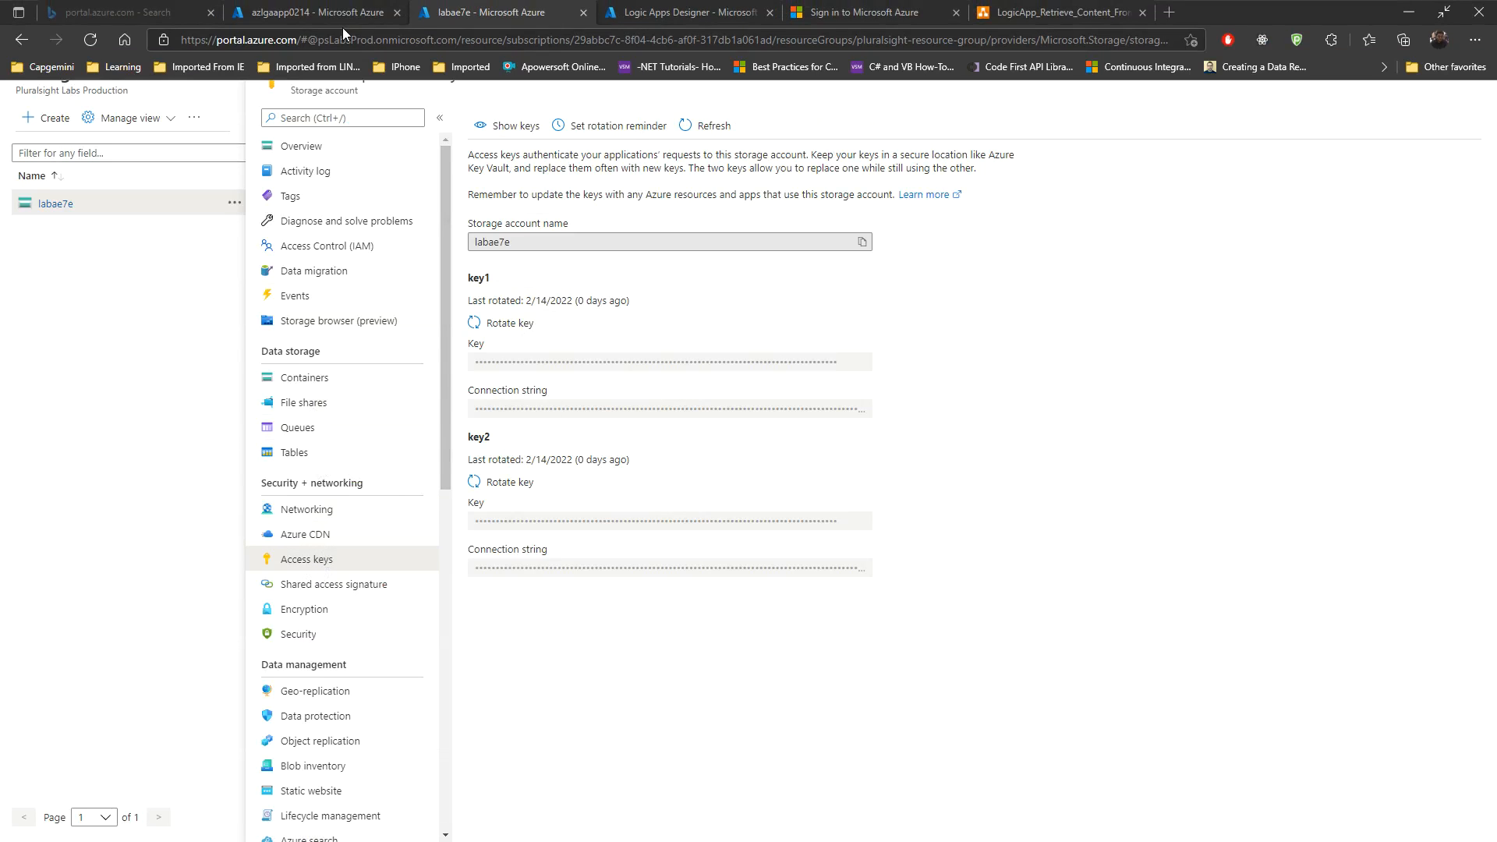
left_click(295, 13)
left_click(512, 597)
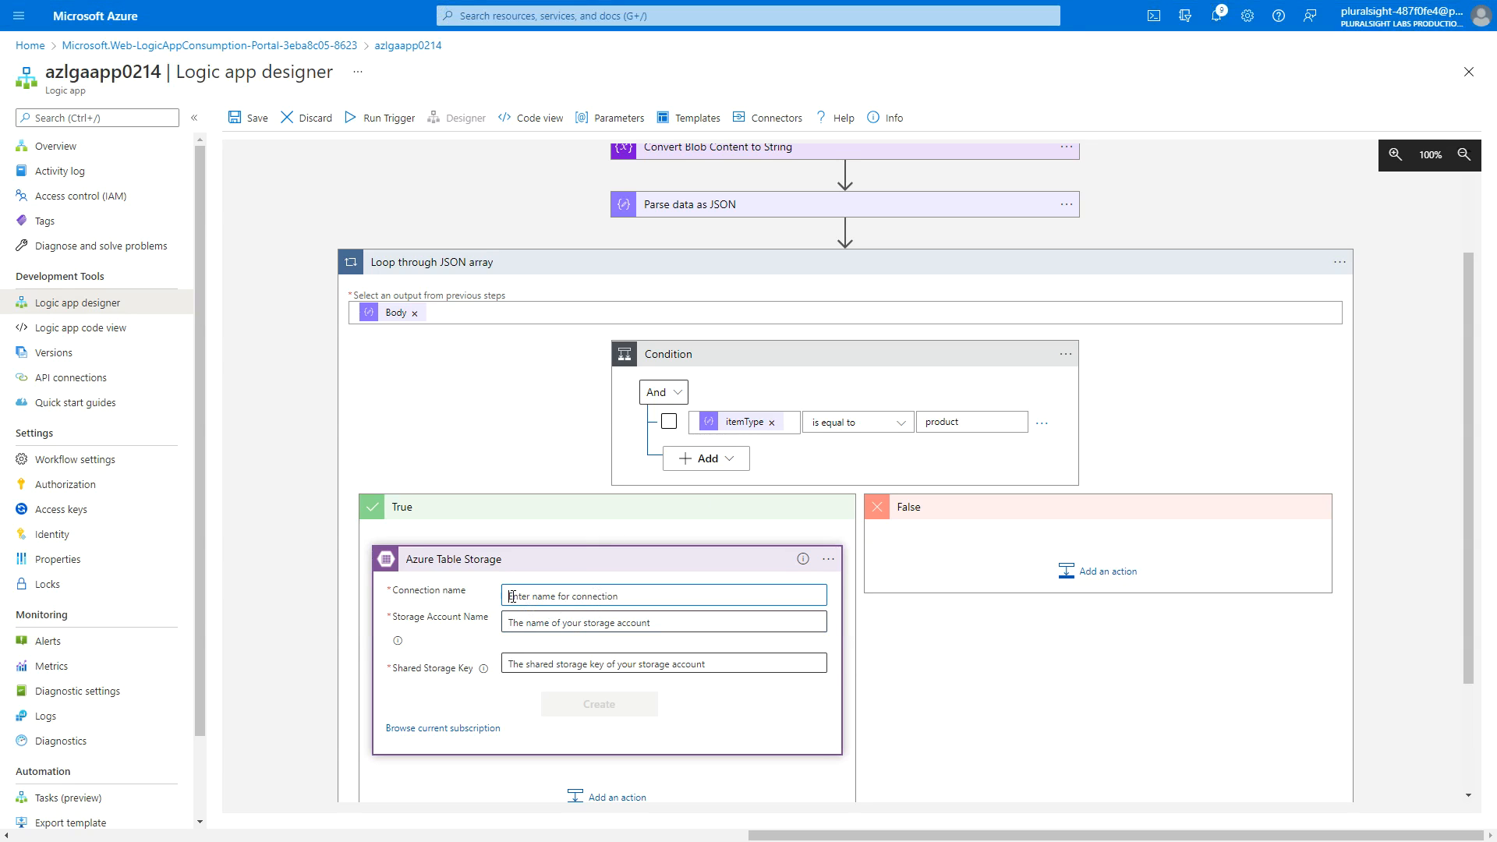
left_click(527, 664)
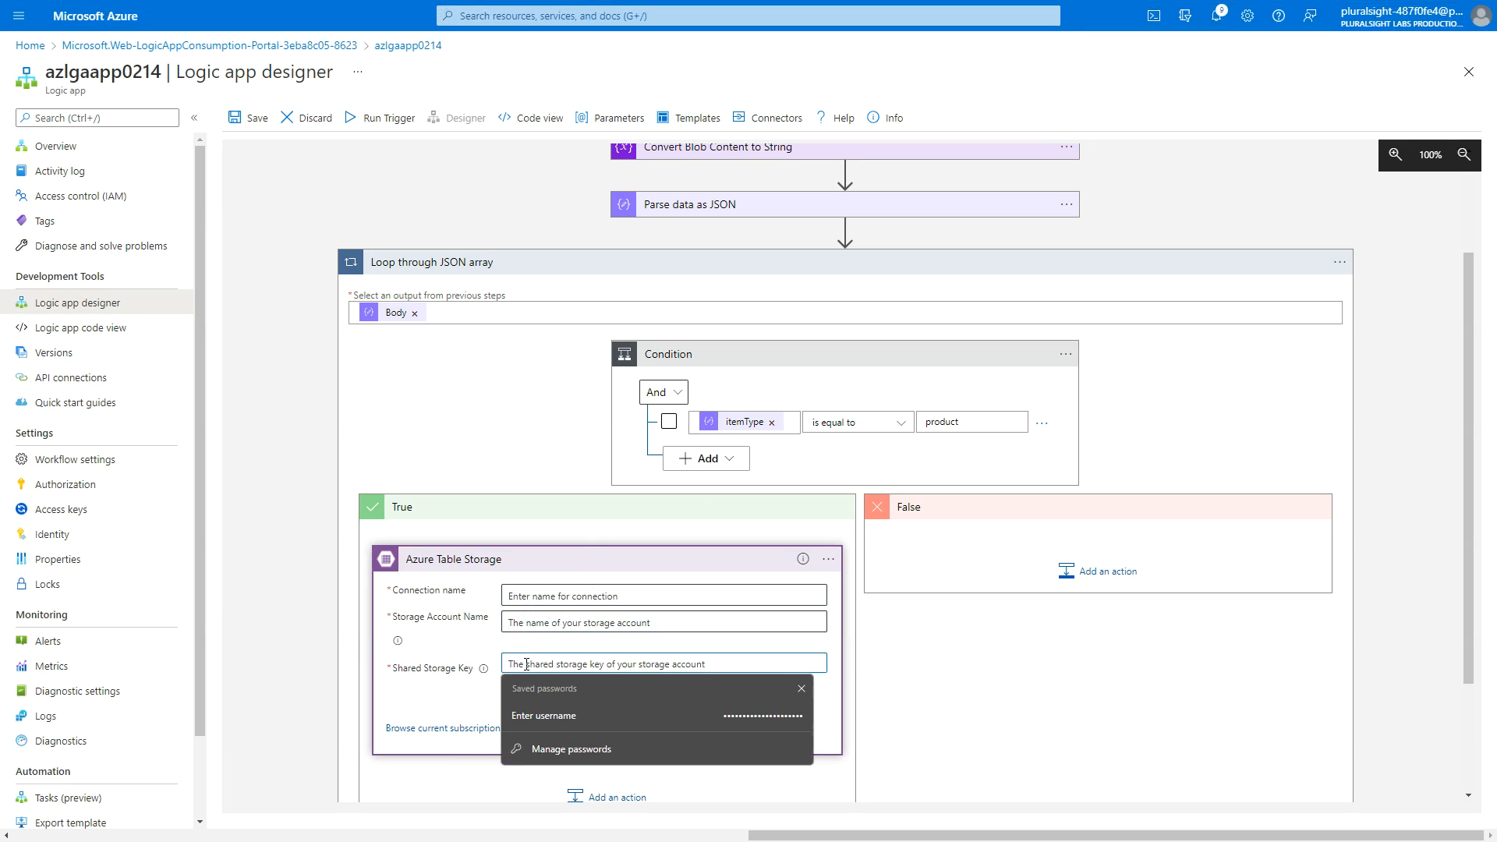
key("ctrl+v")
Copy the storage account name labae7e from its access keys page into the table connection's Storage Account Name.
mouse_move(655, 8)
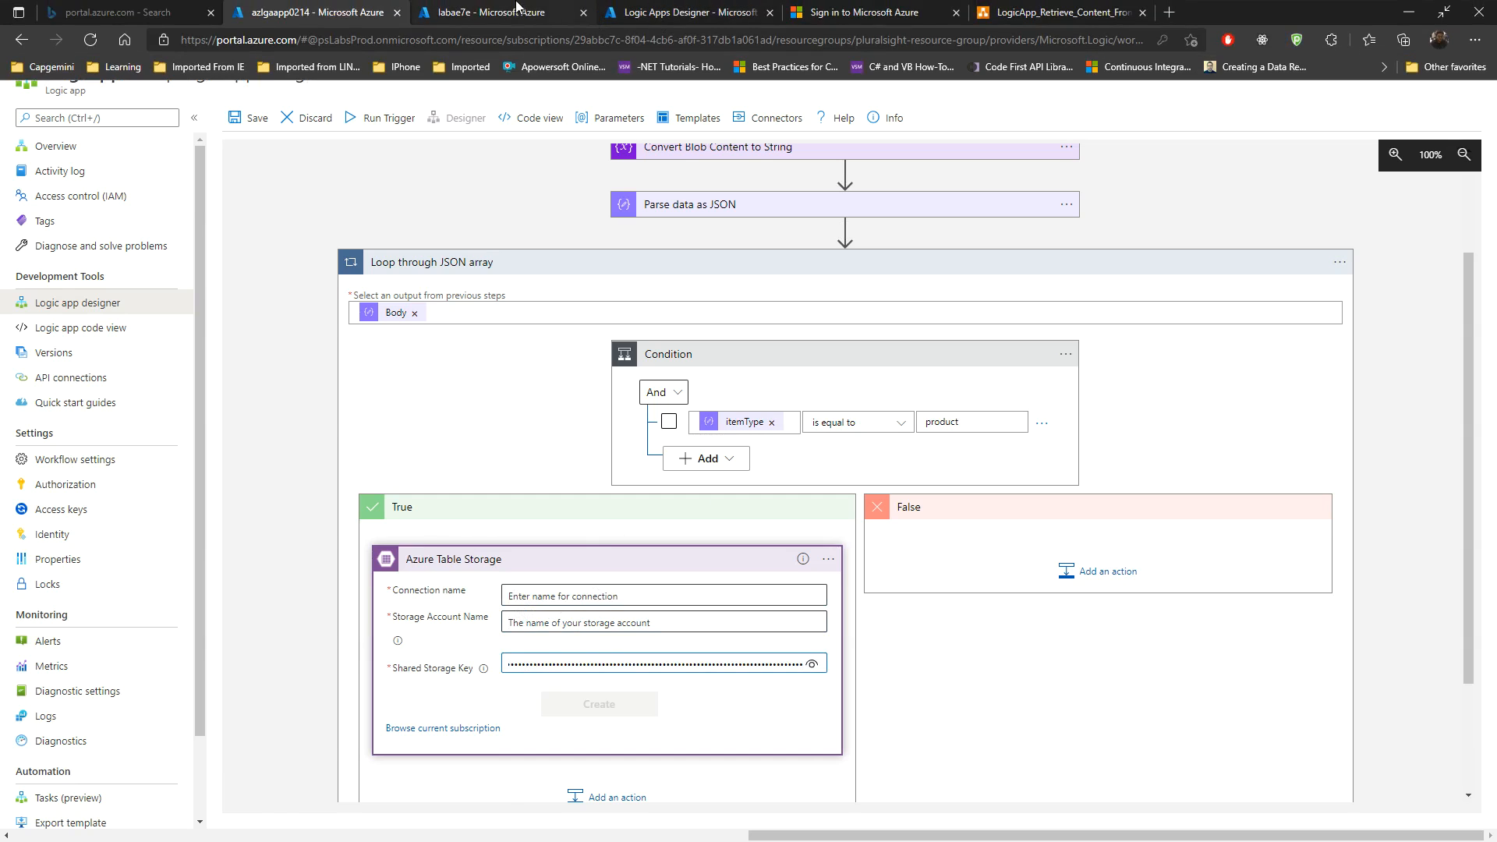
left_click(517, 6)
double_click(502, 242)
key("ctrl+c")
left_click(346, 12)
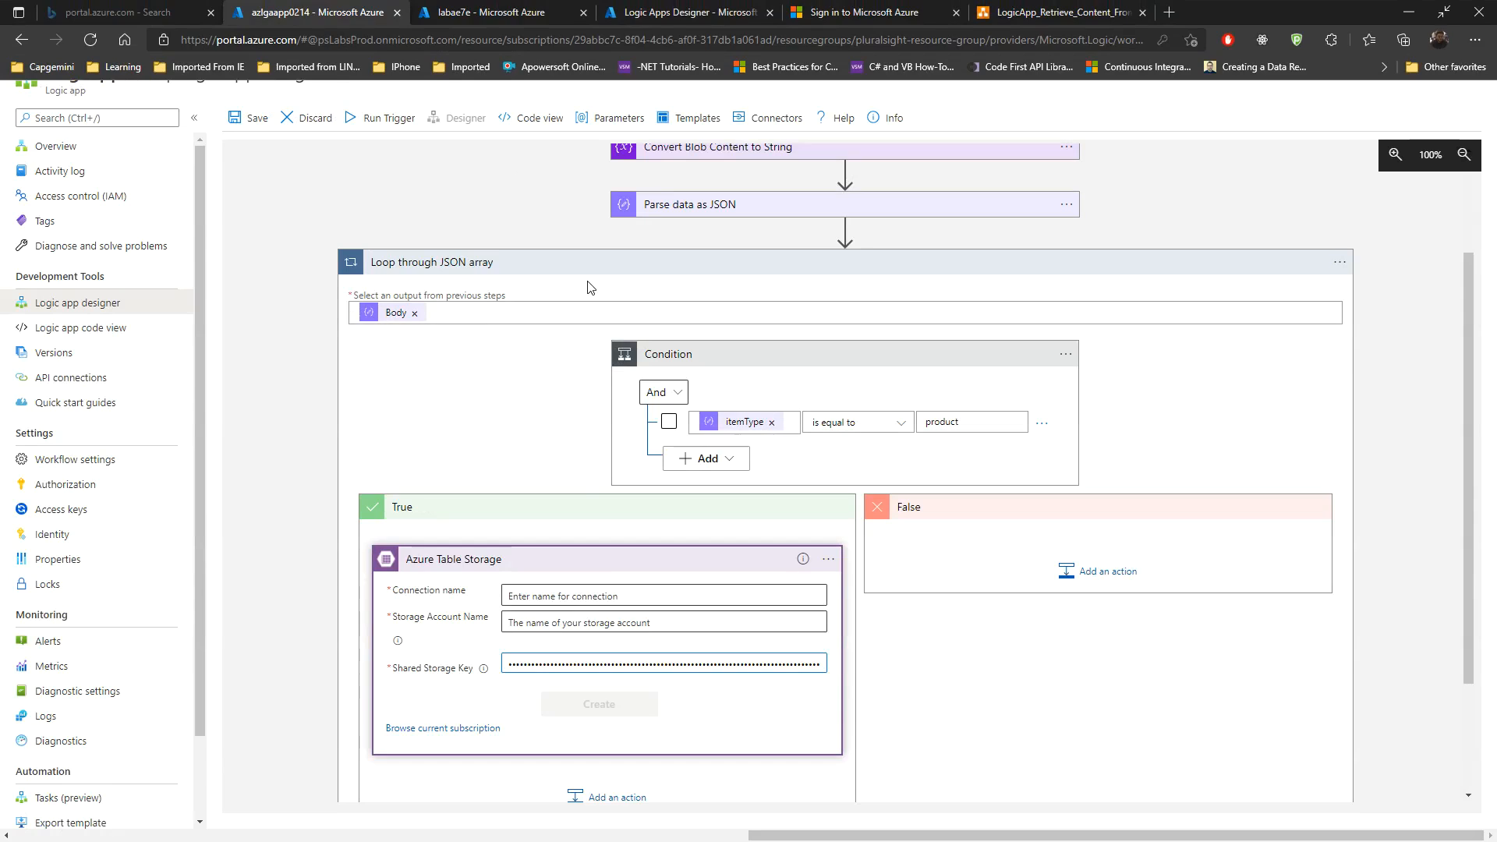
left_click(514, 624)
key("ctrl+v")
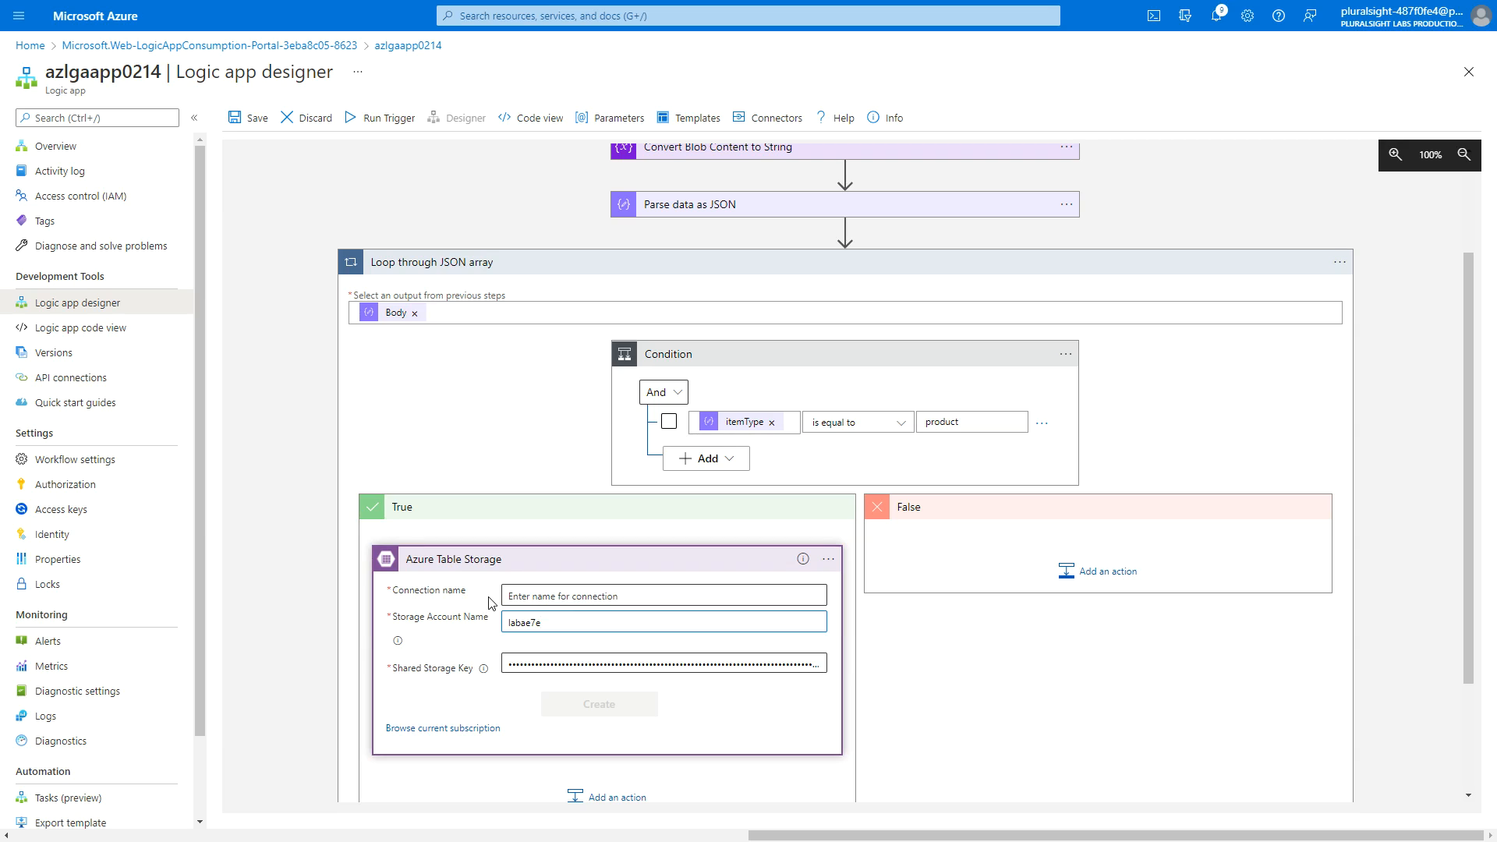
Name the table storage connection RockTable, create it, and expand the Insert or Replace Entity action.
left_click(530, 596)
type("RockLable")
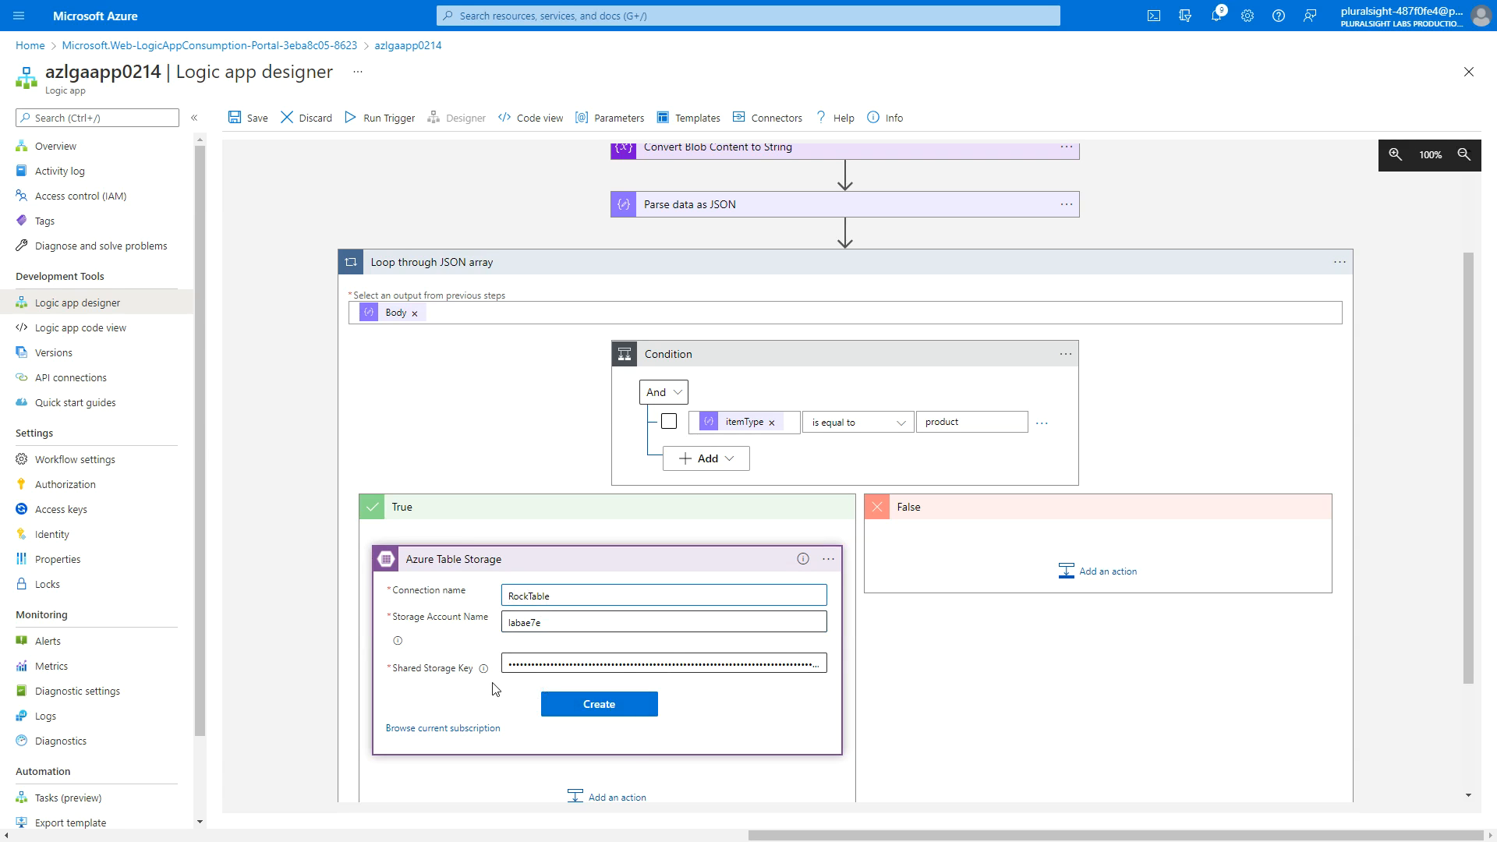
left_click(610, 708)
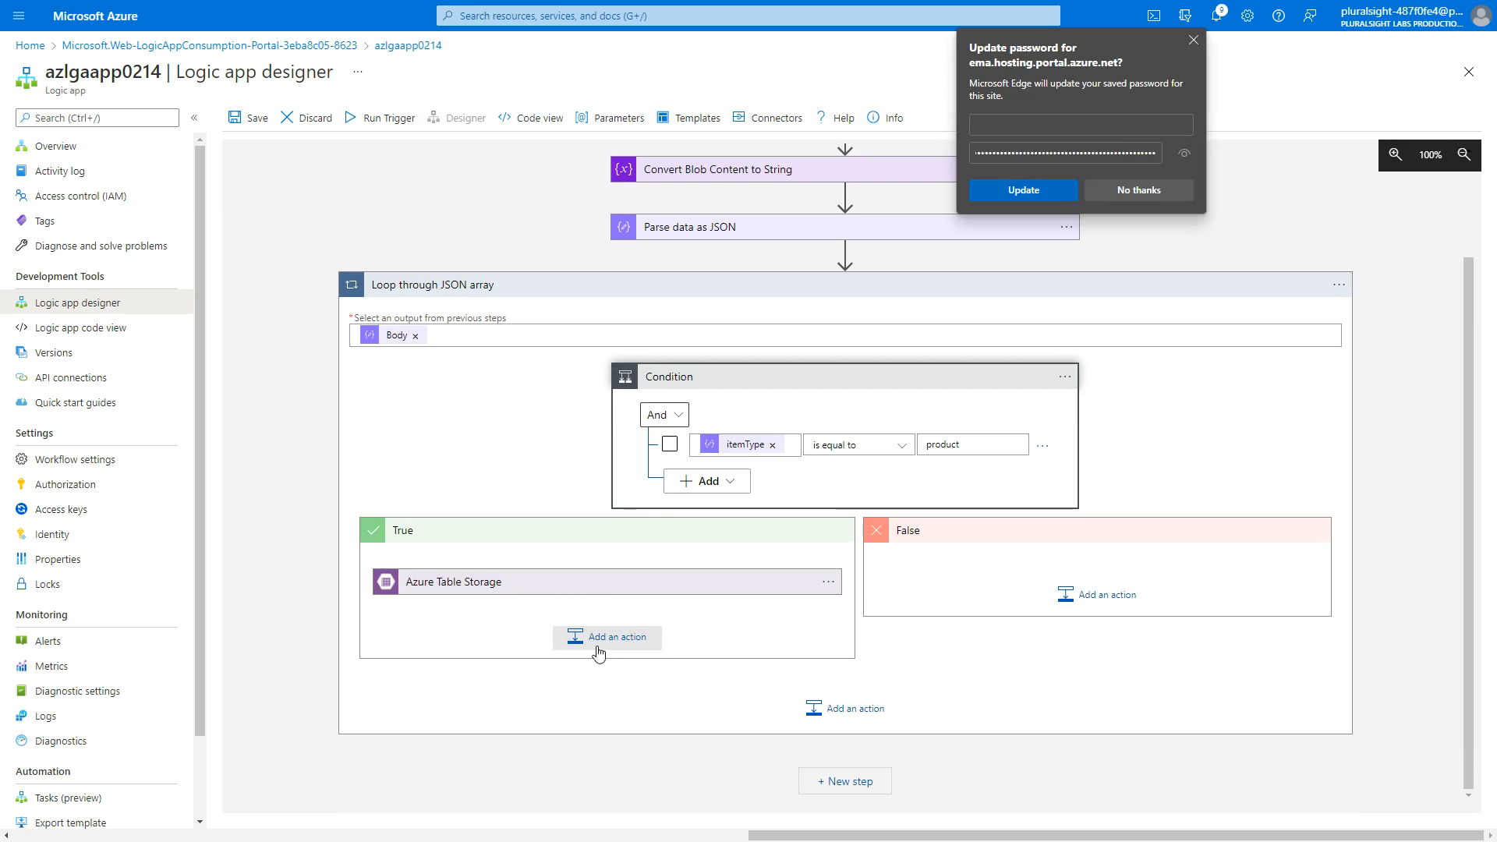
left_click(791, 588)
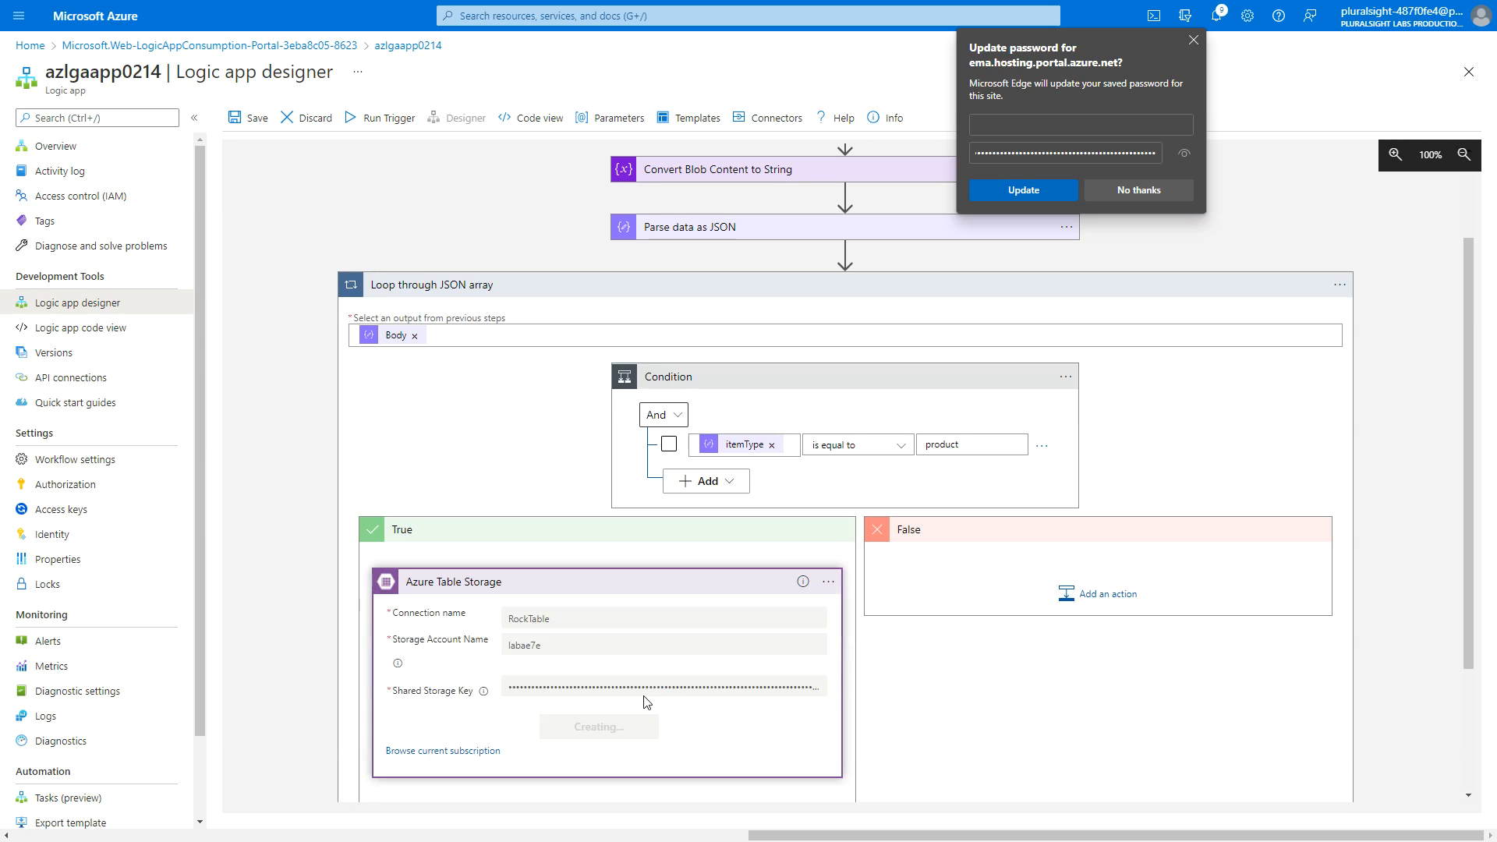
left_click(737, 594)
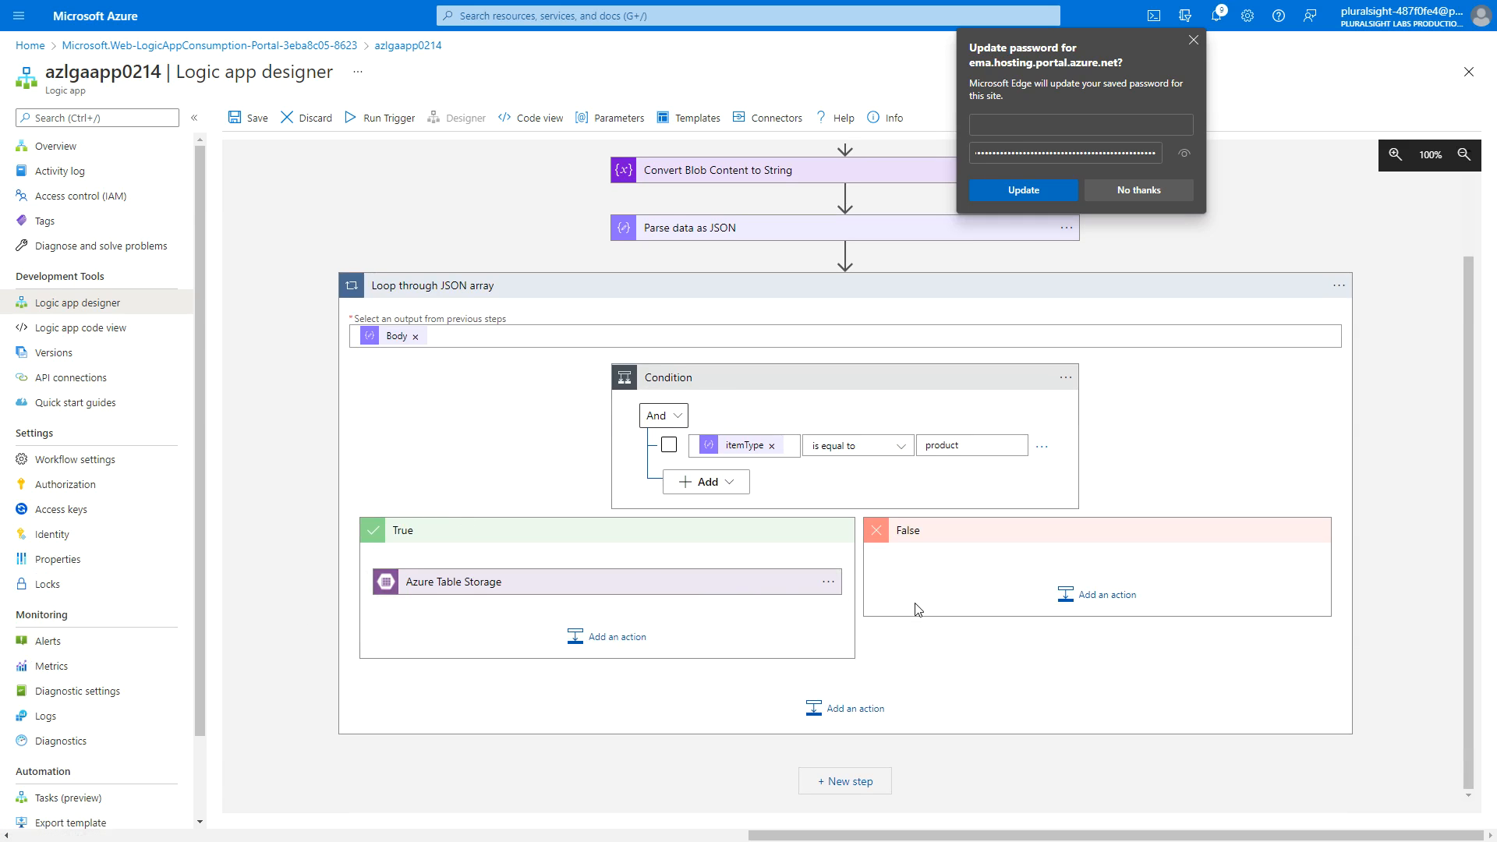
left_click(813, 591)
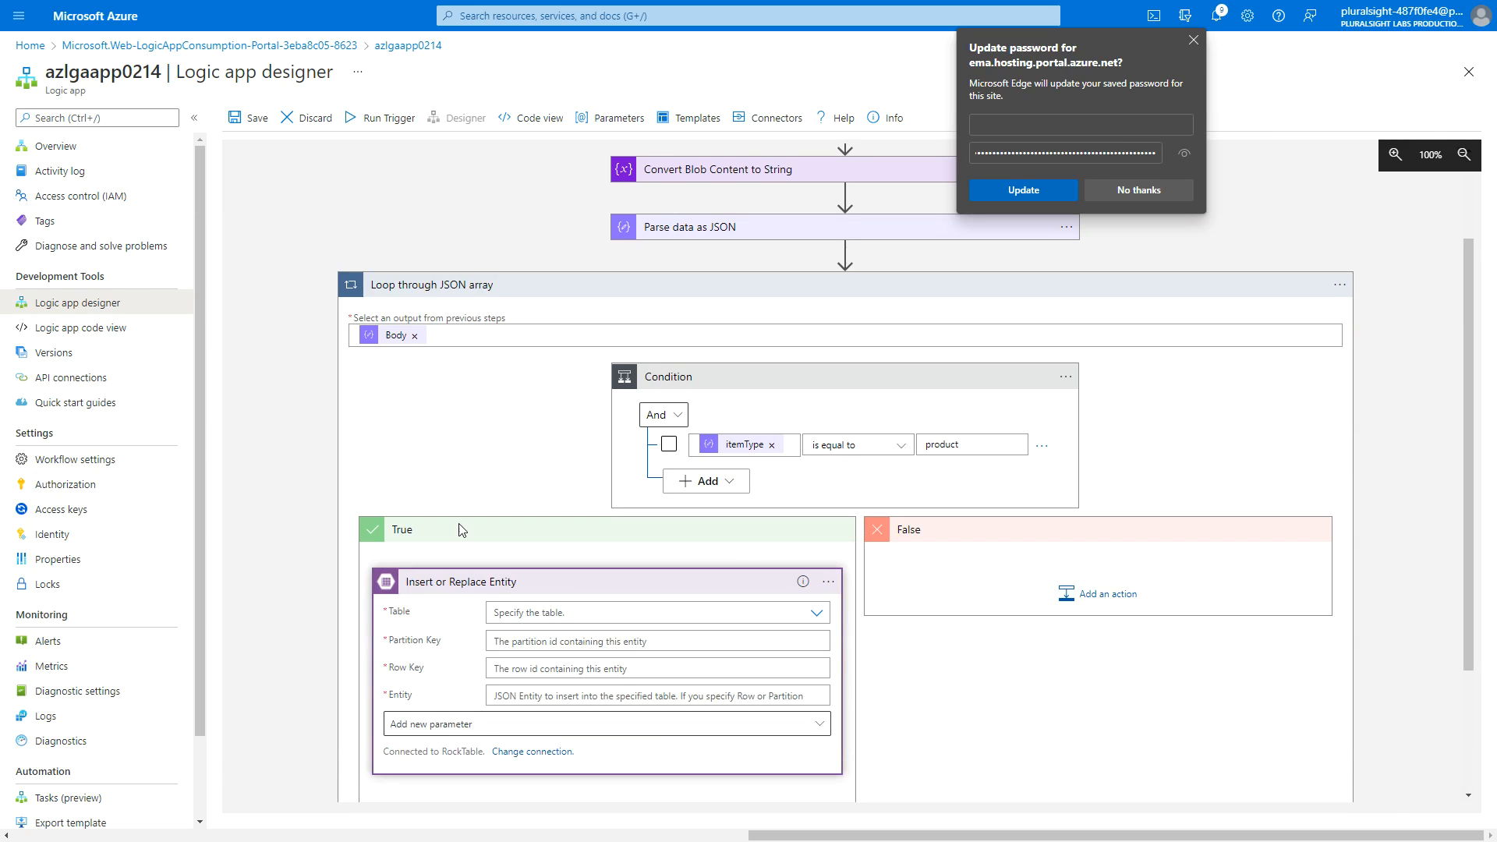
Point the Insert or Replace Entity action at the ProductResults table and set its Partition Key to product after checking itemType in surveyresults.json.
left_click(816, 613)
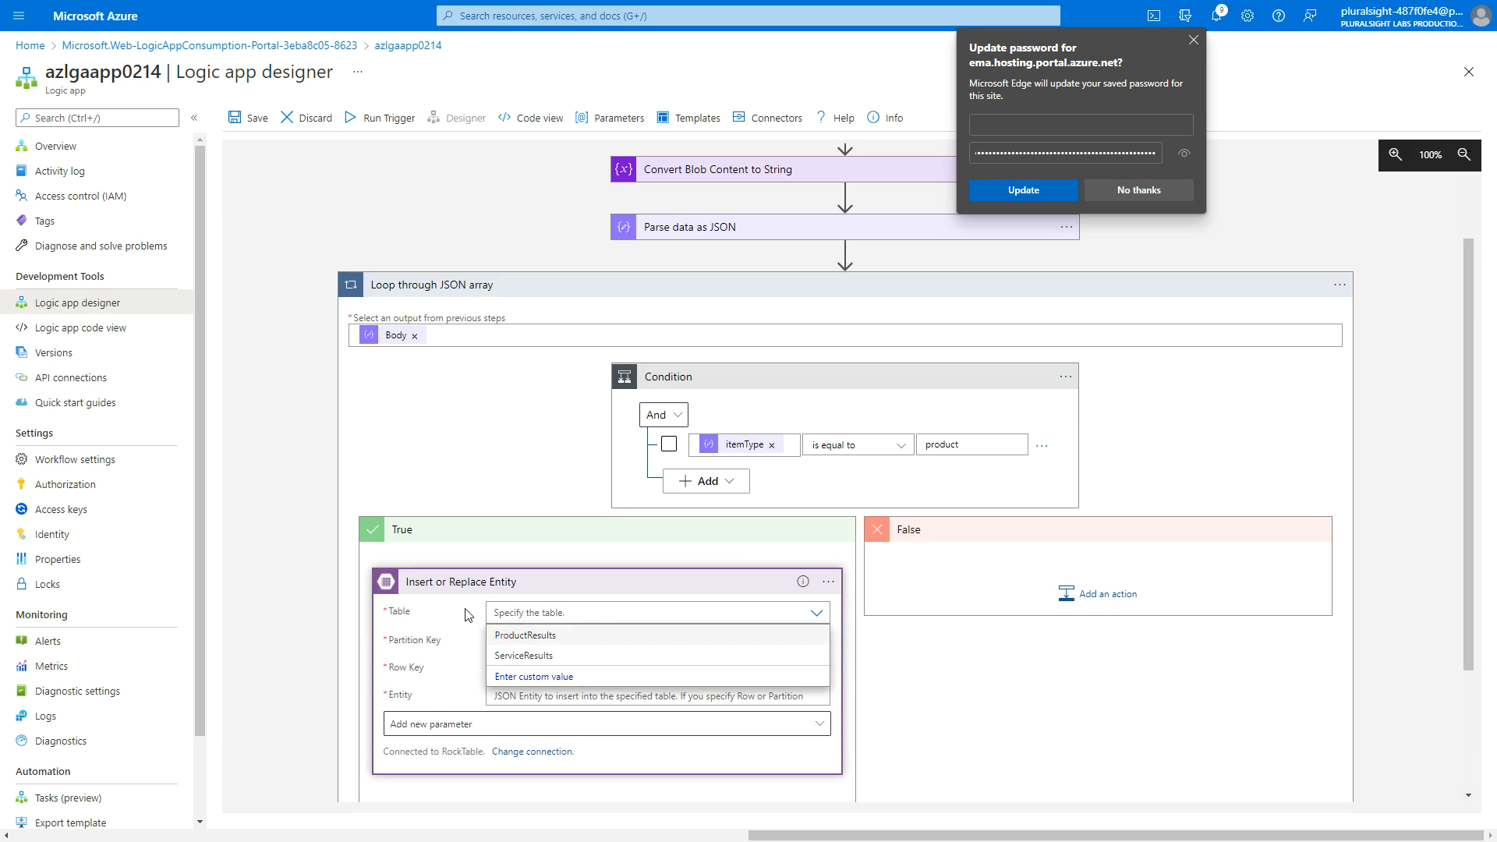
left_click(522, 638)
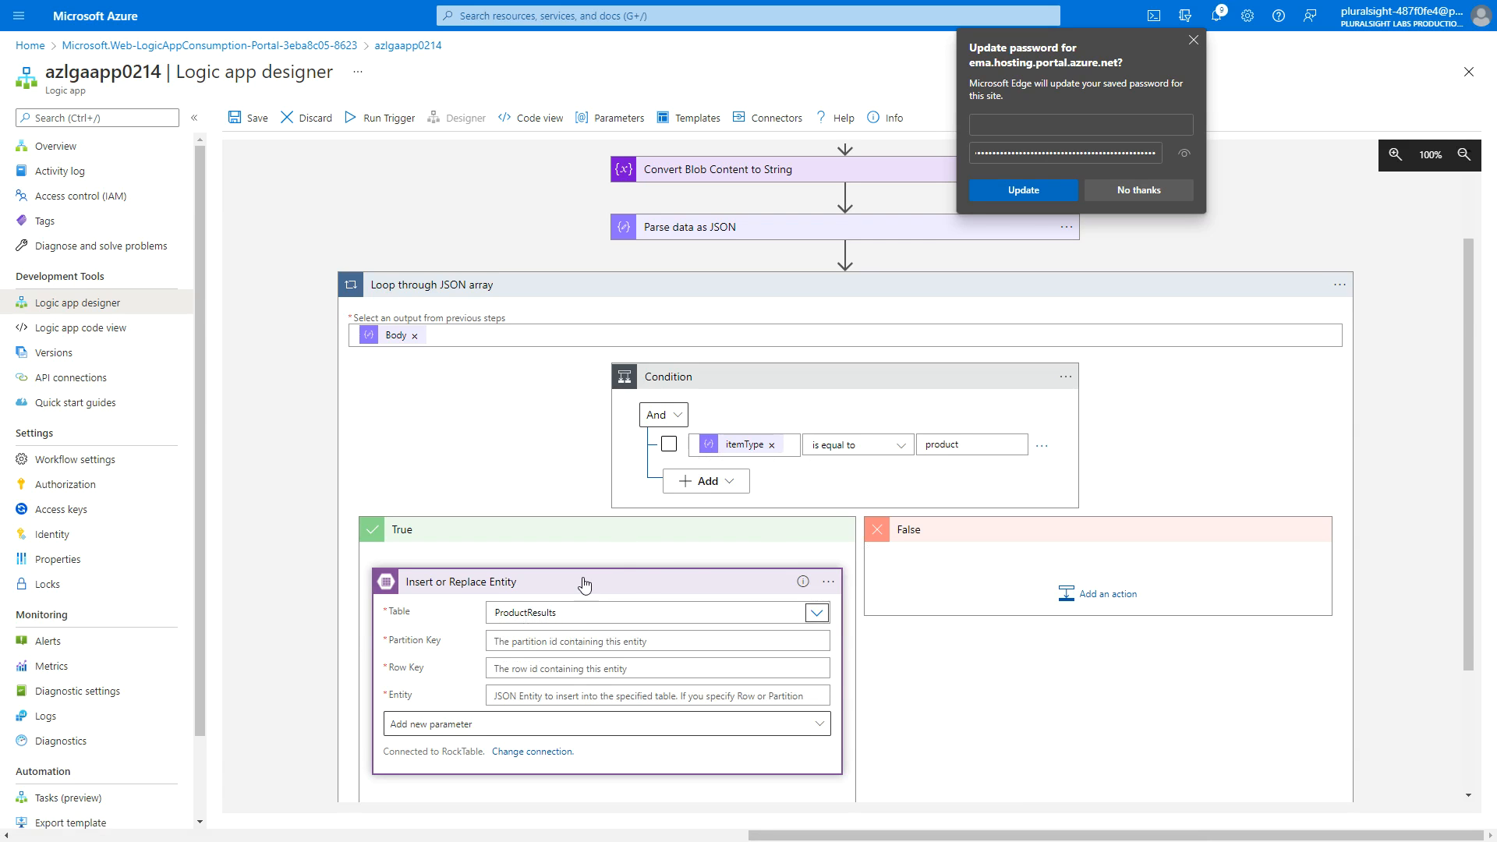
left_click(546, 641)
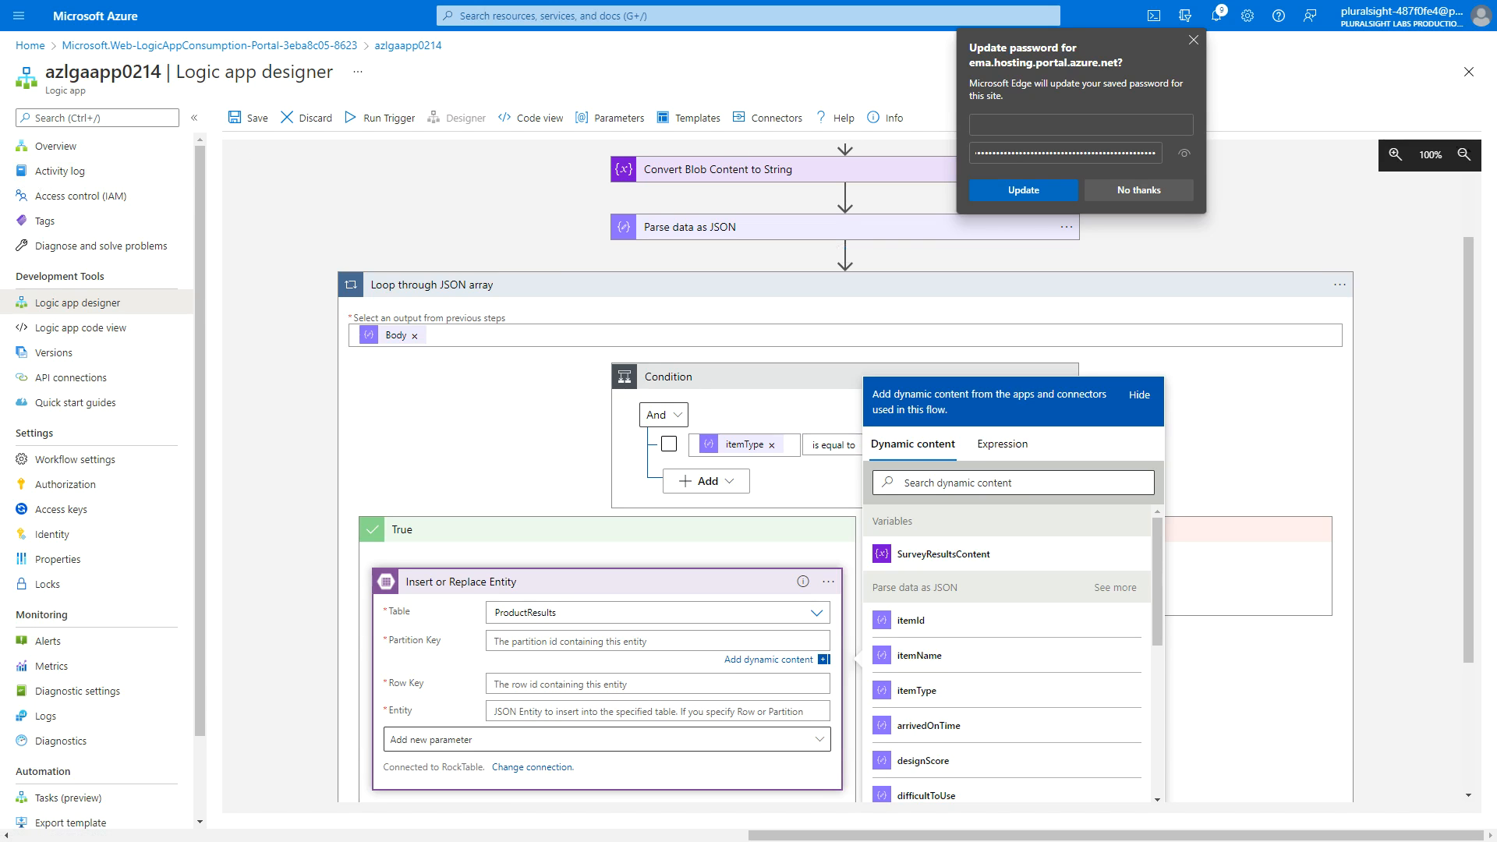
key("alt+Tab")
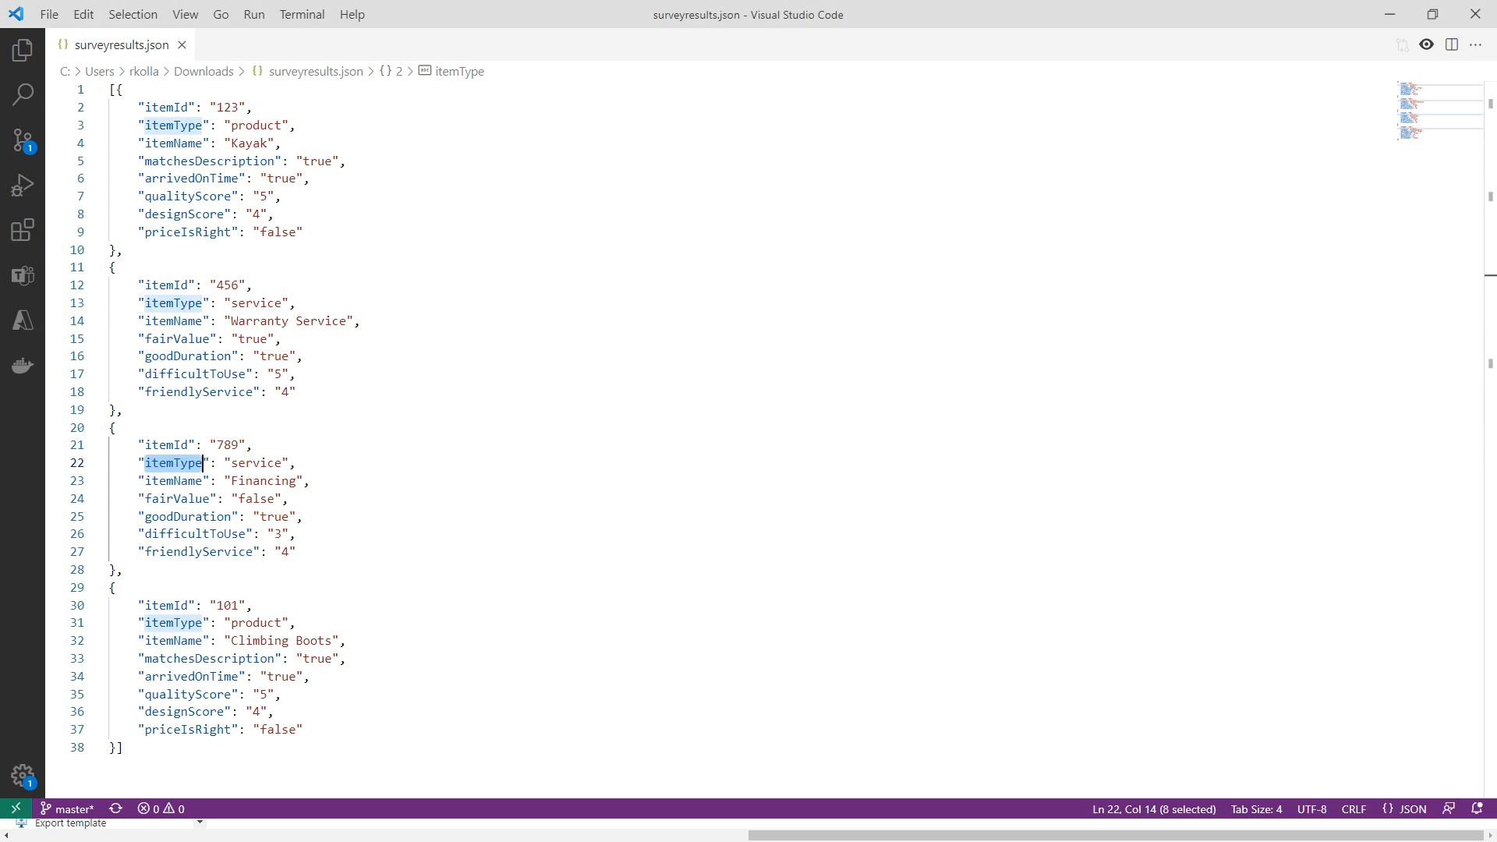
key("alt+Tab")
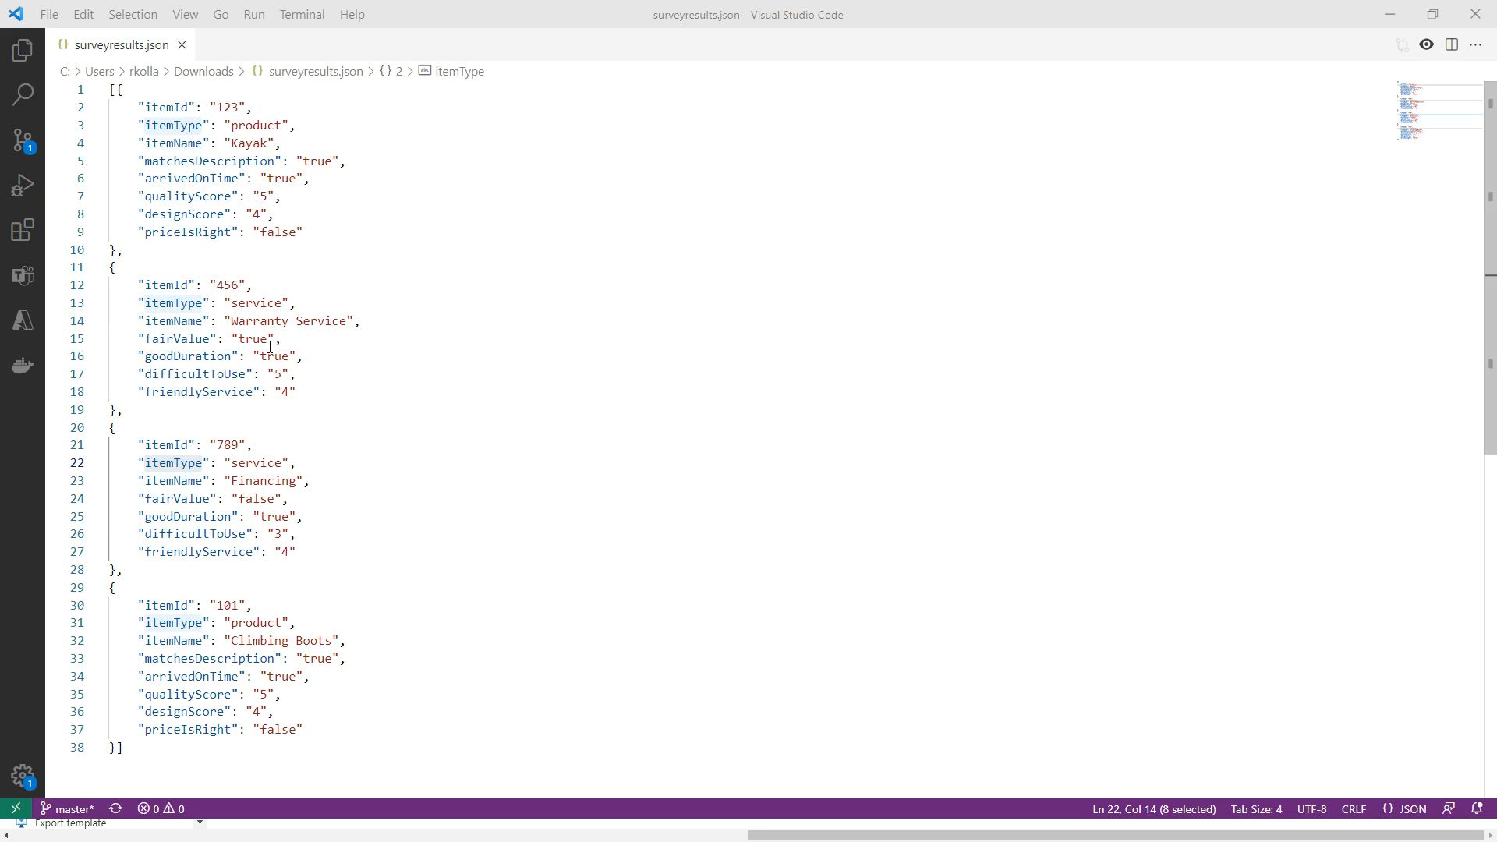
double_click(250, 304)
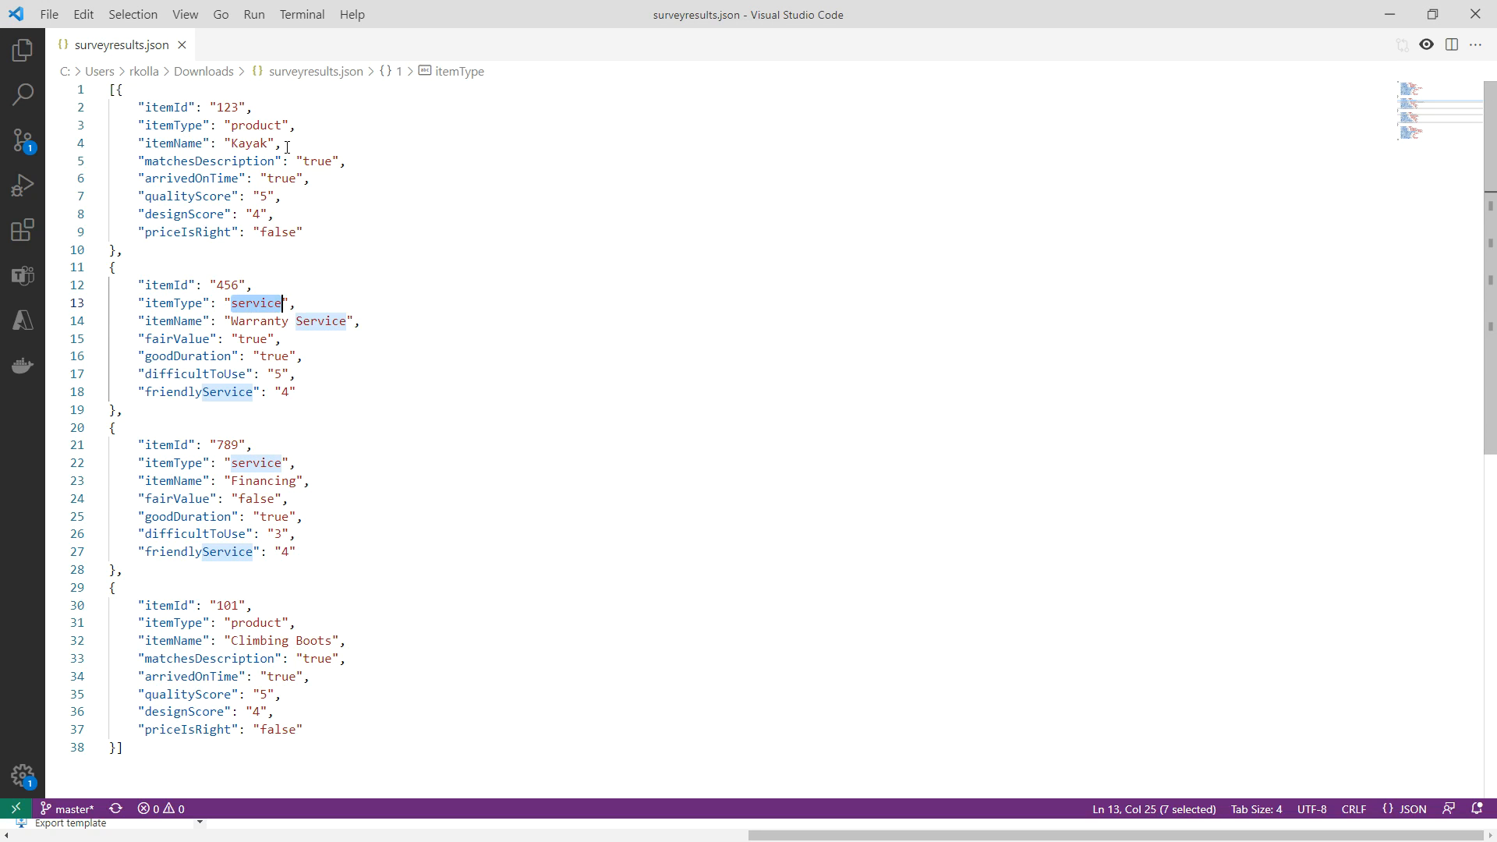
key("alt+Tab")
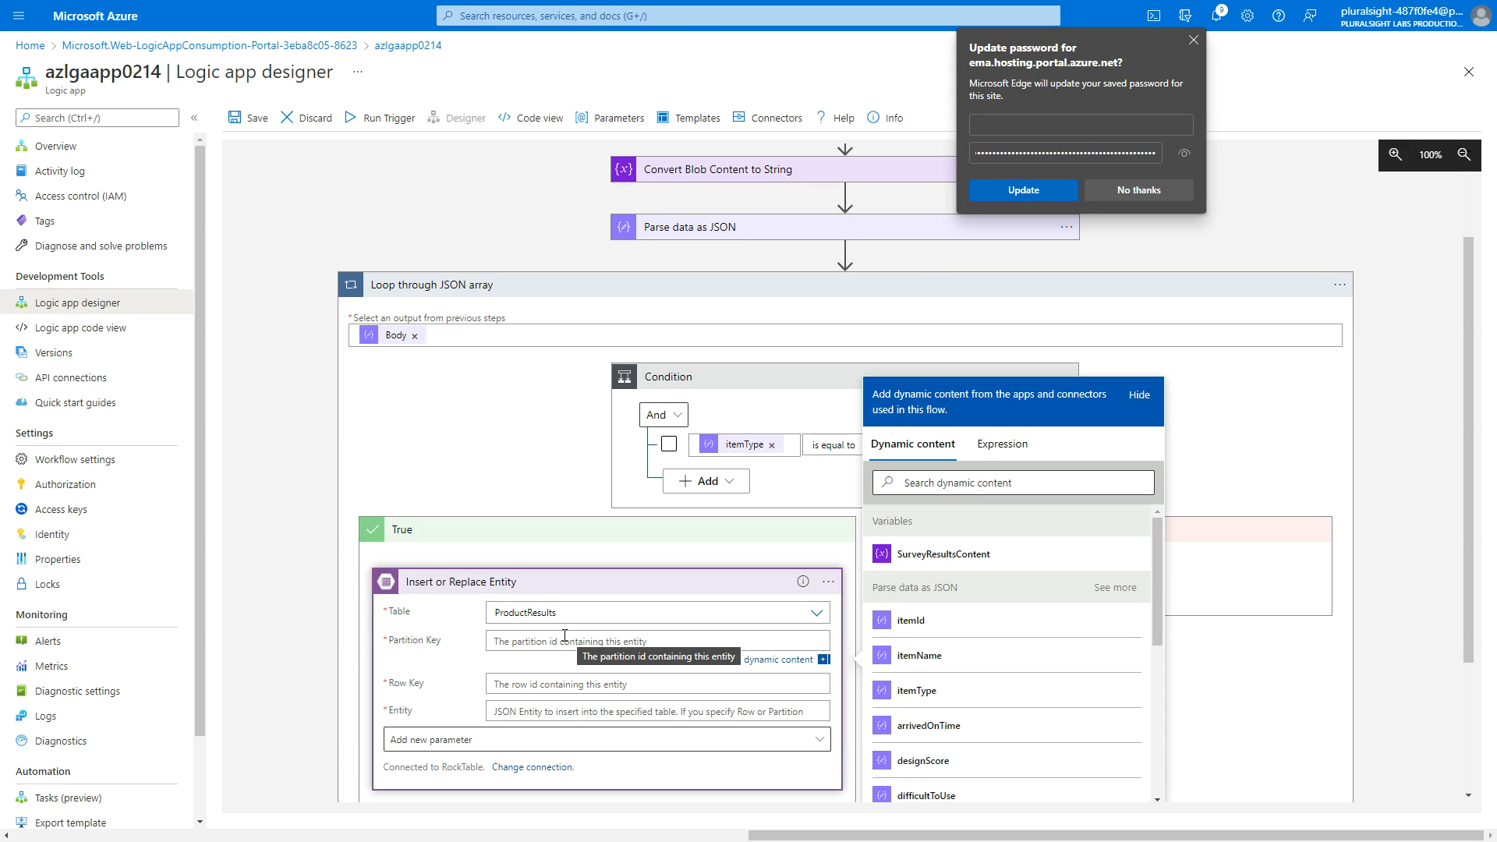
type("product")
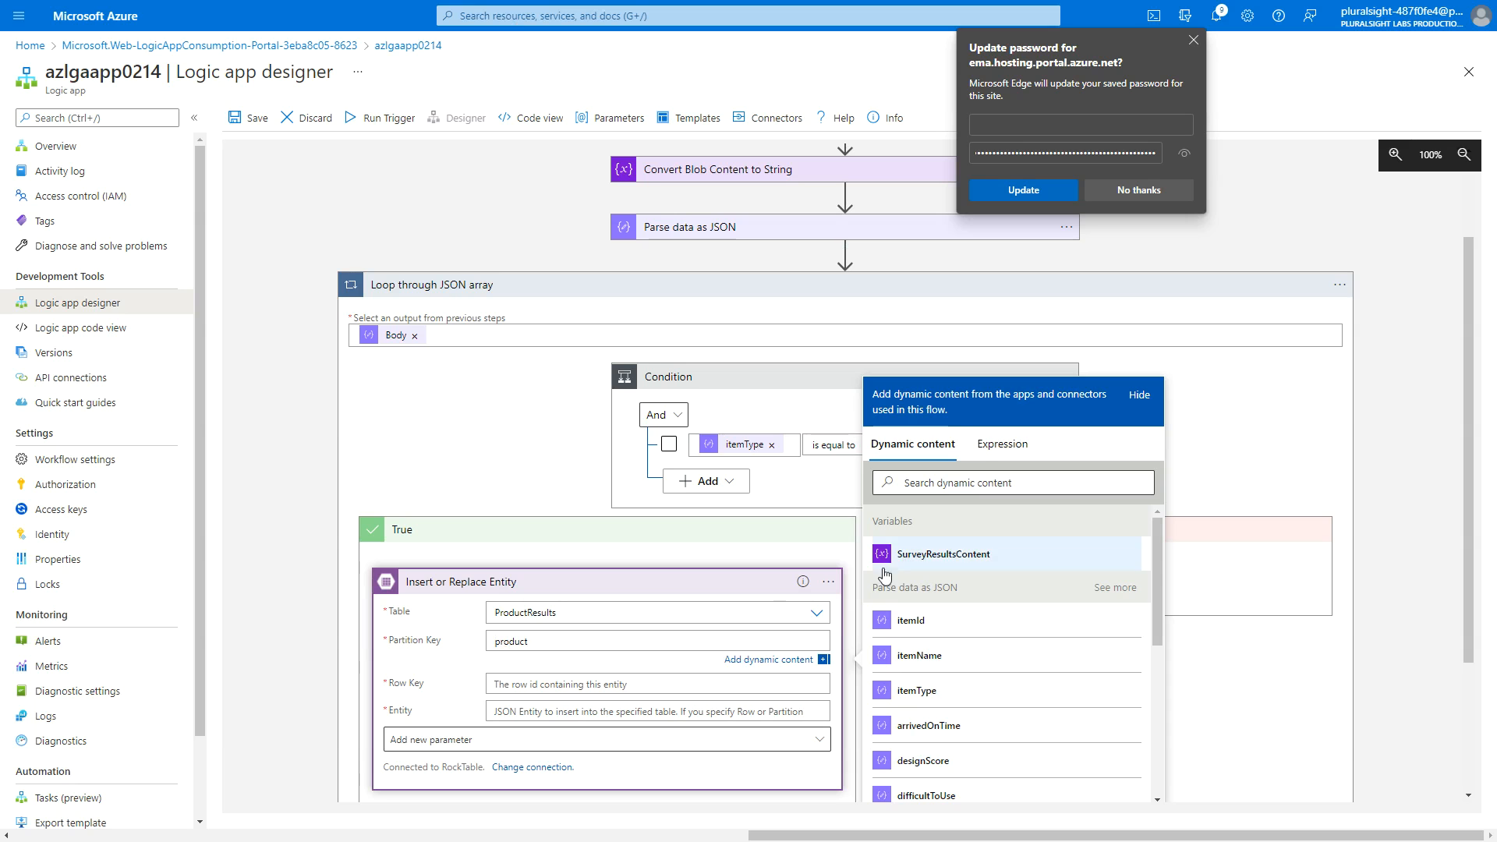
Check the itemId field in surveyresults.json, and set the action's Row Key to the itemId dynamic value from Parse data as JSON.
key("alt+Tab")
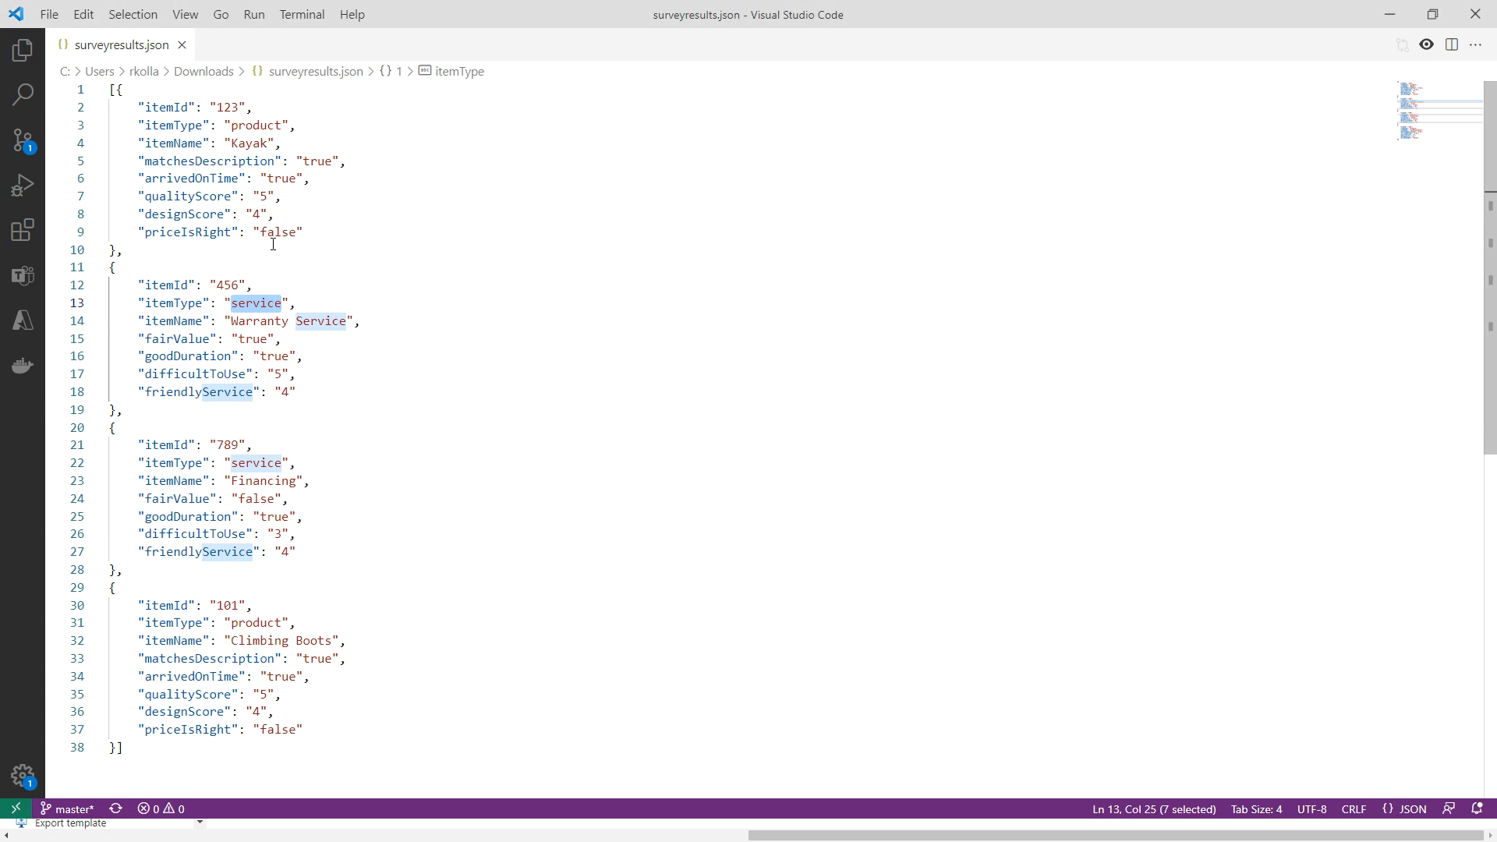
double_click(176, 287)
key("alt+Tab")
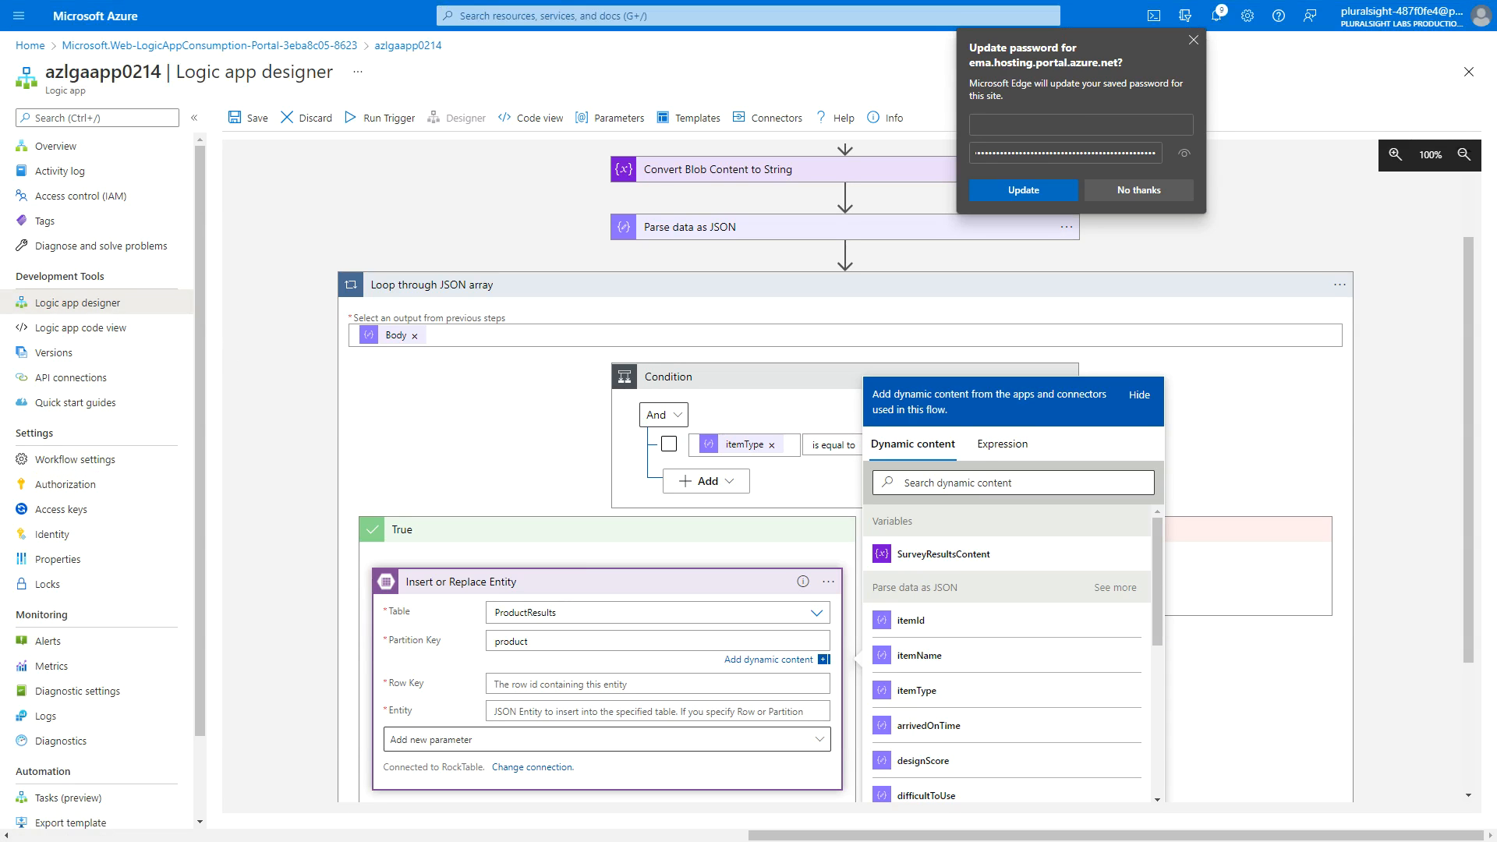
left_click(581, 686)
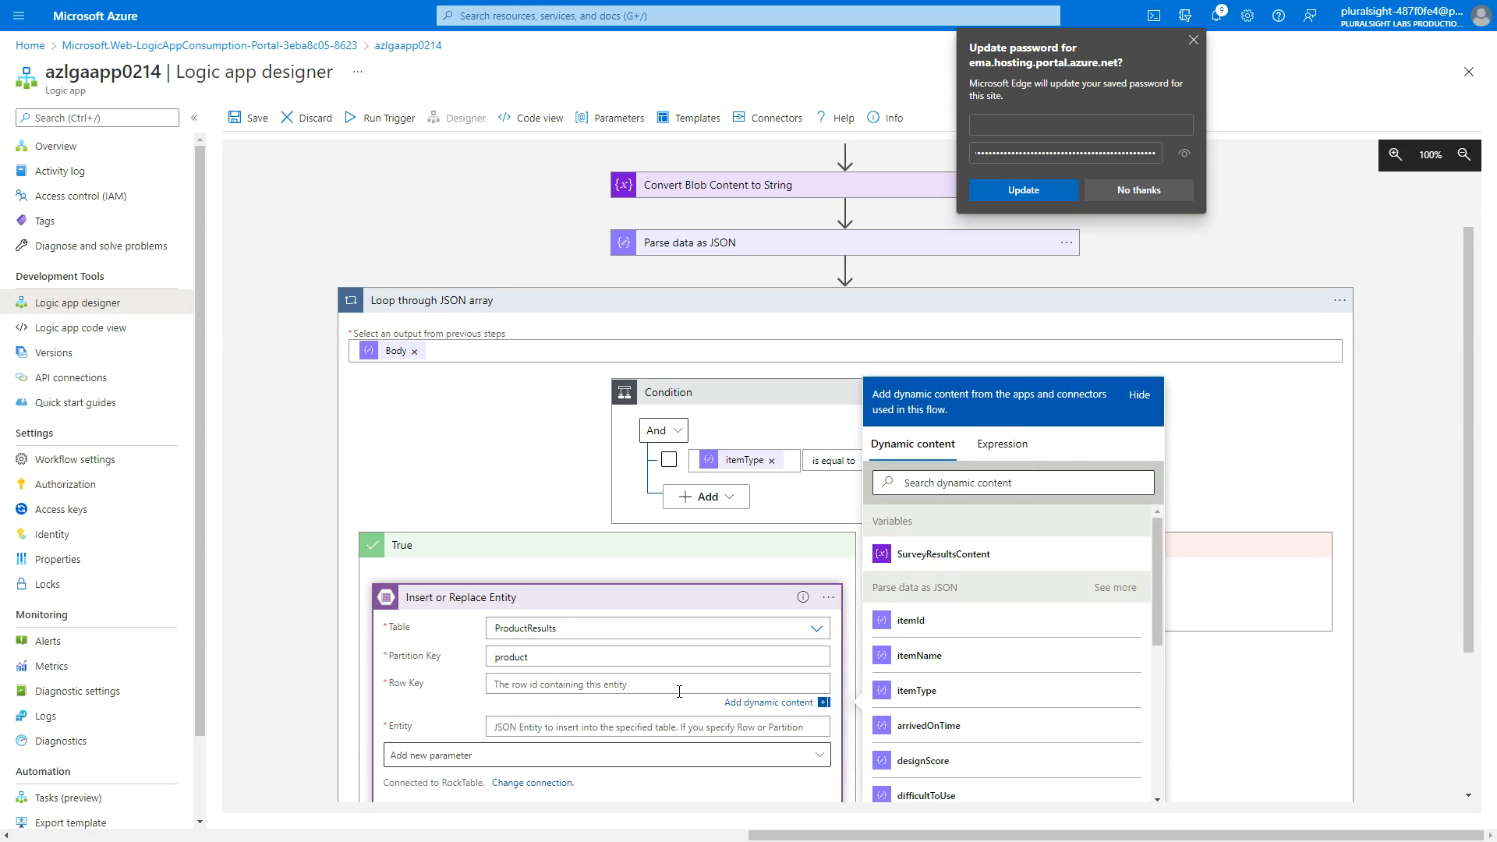
left_click(910, 621)
Set the action's Entity to the Current item dynamic value from Loop through JSON array.
left_click(536, 730)
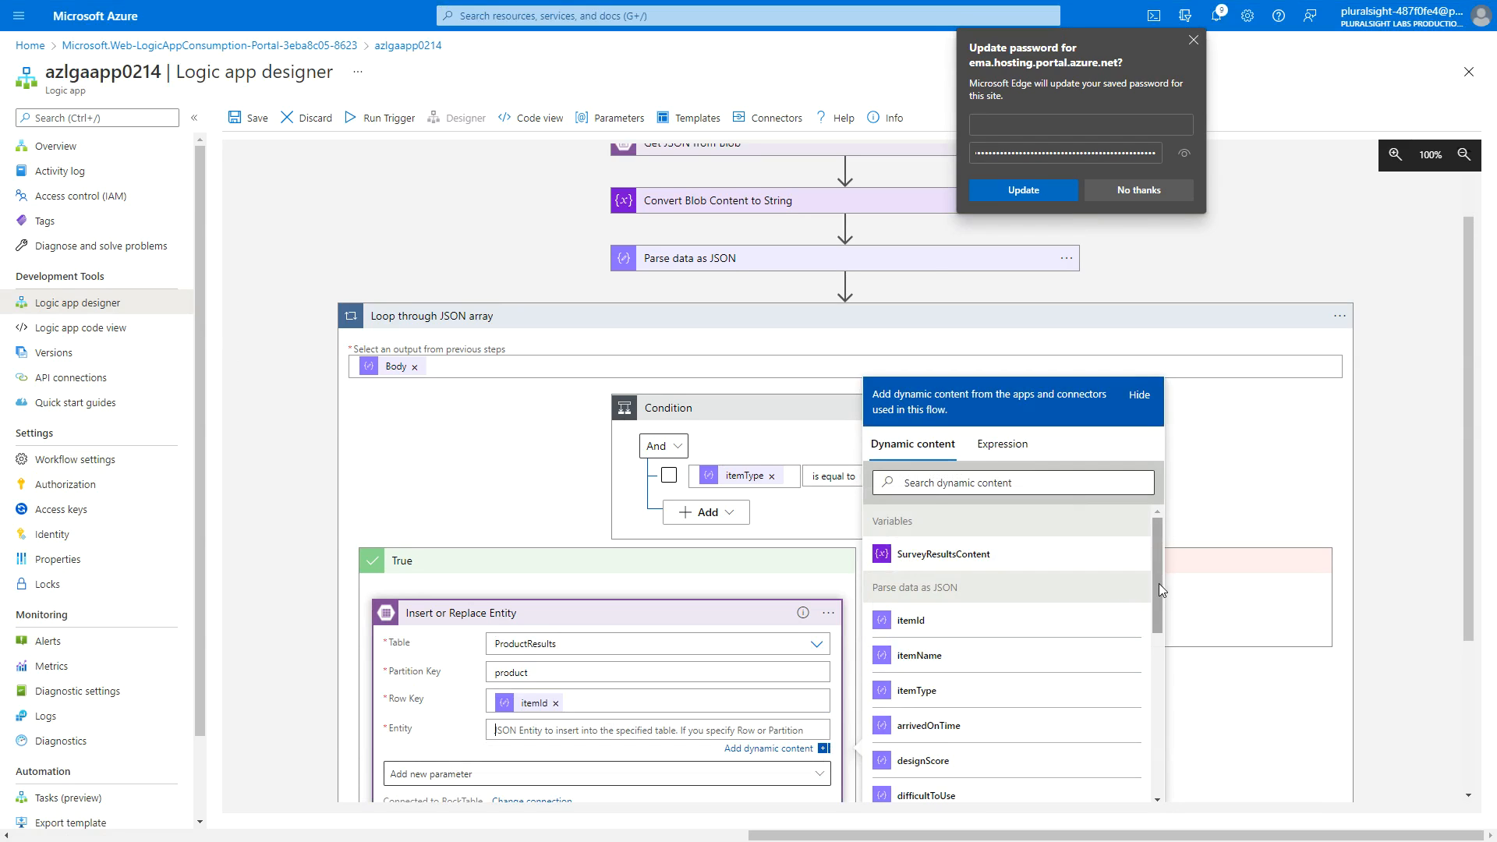
left_click_drag(1156, 597, 1161, 761)
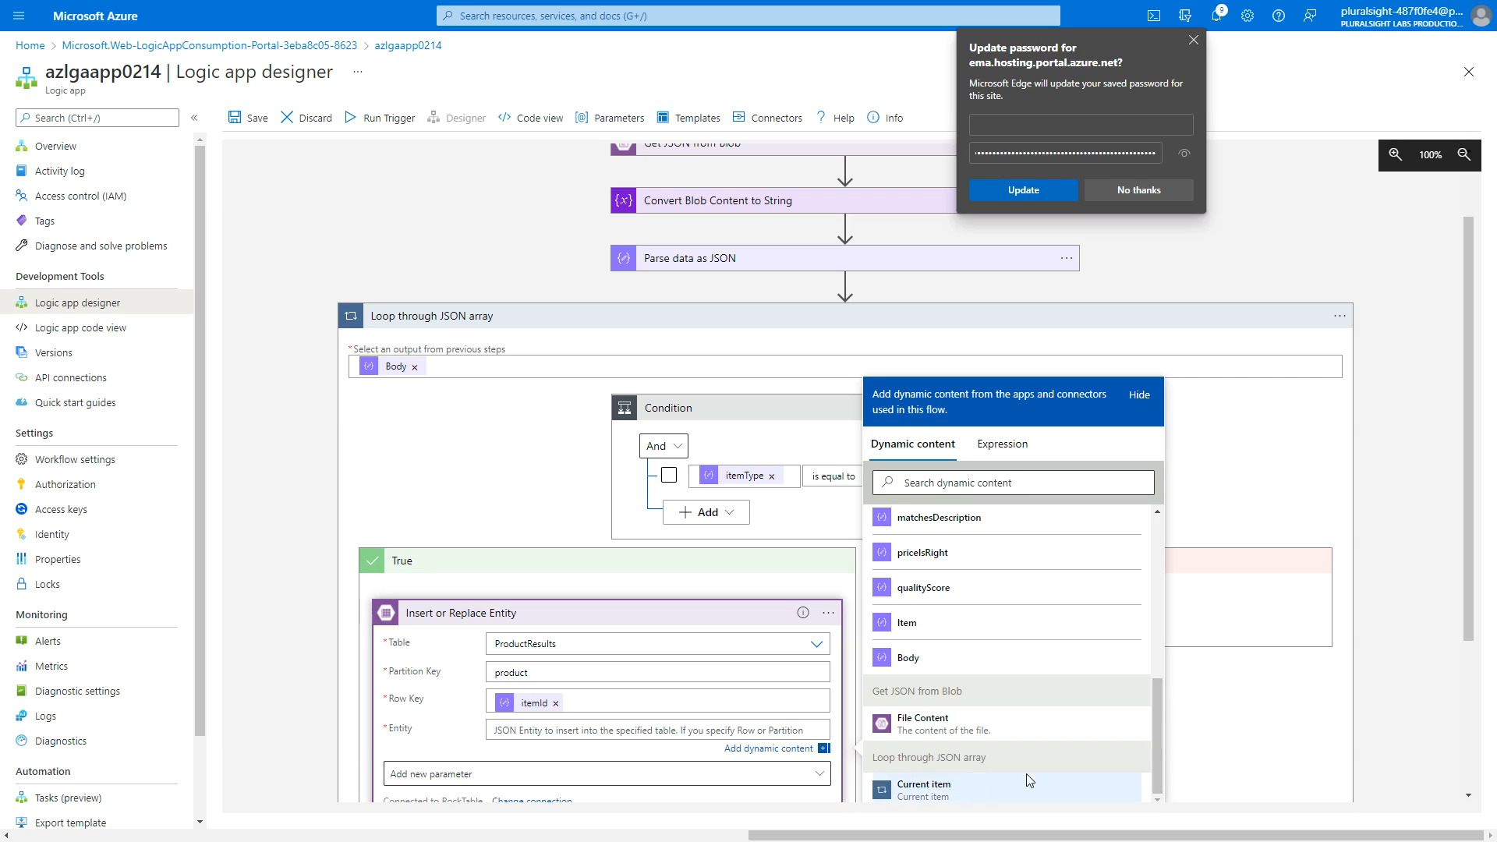
left_click(925, 786)
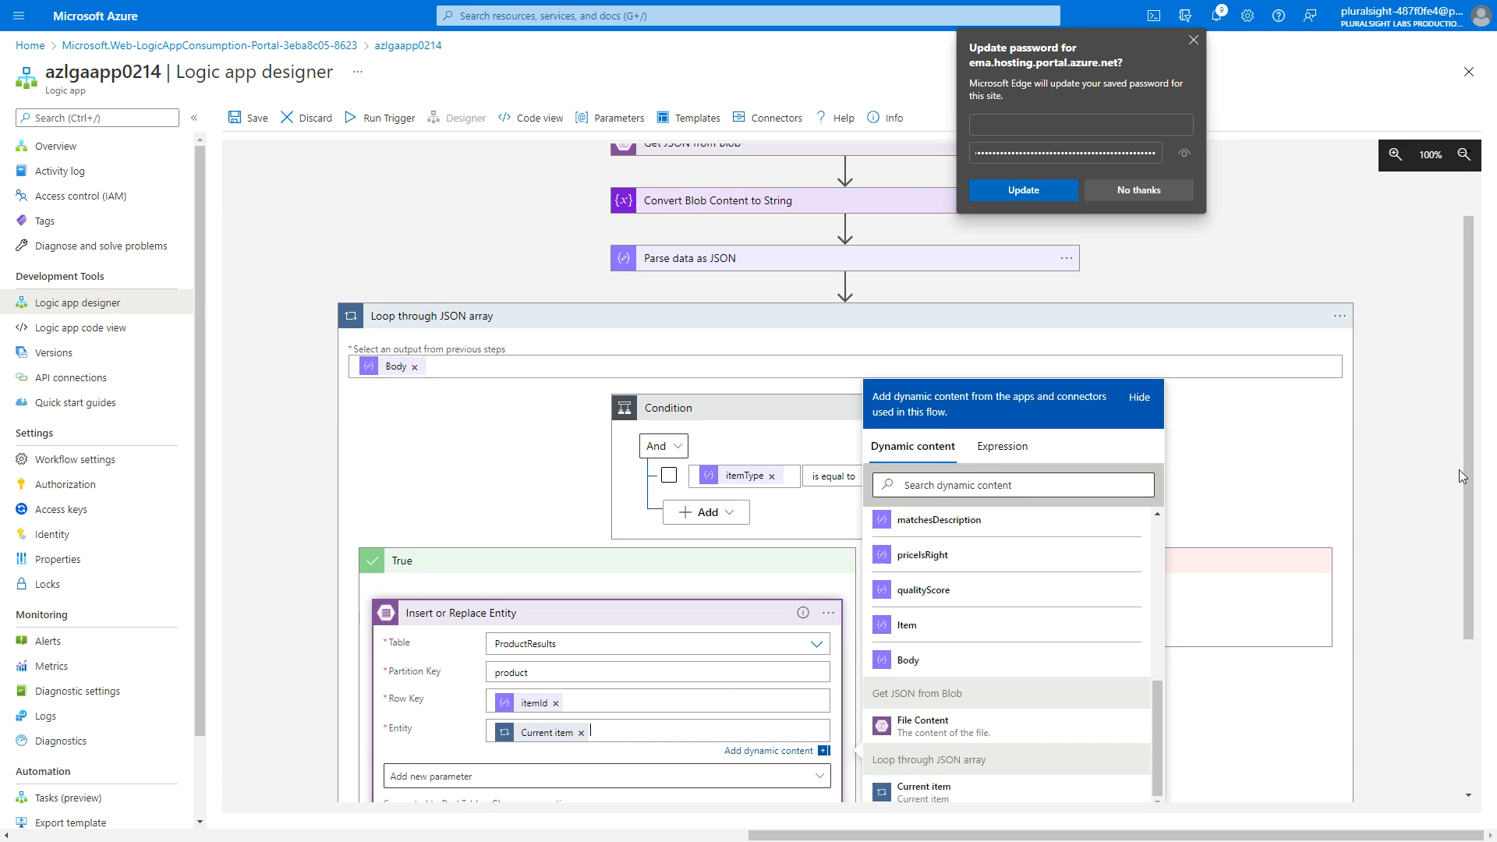
scroll(1468, 487, "down", 3)
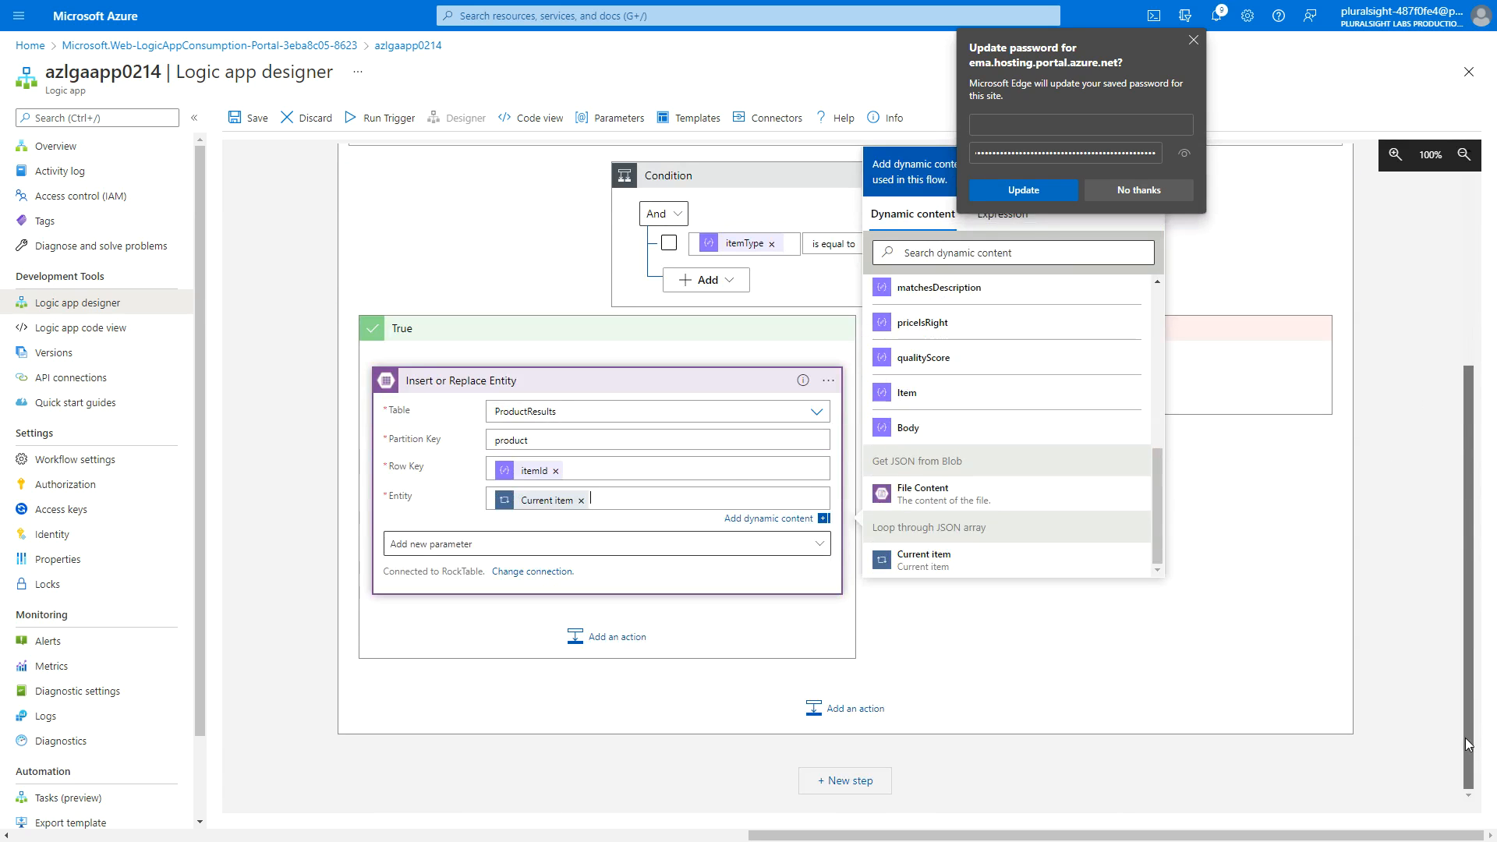
left_click(1005, 608)
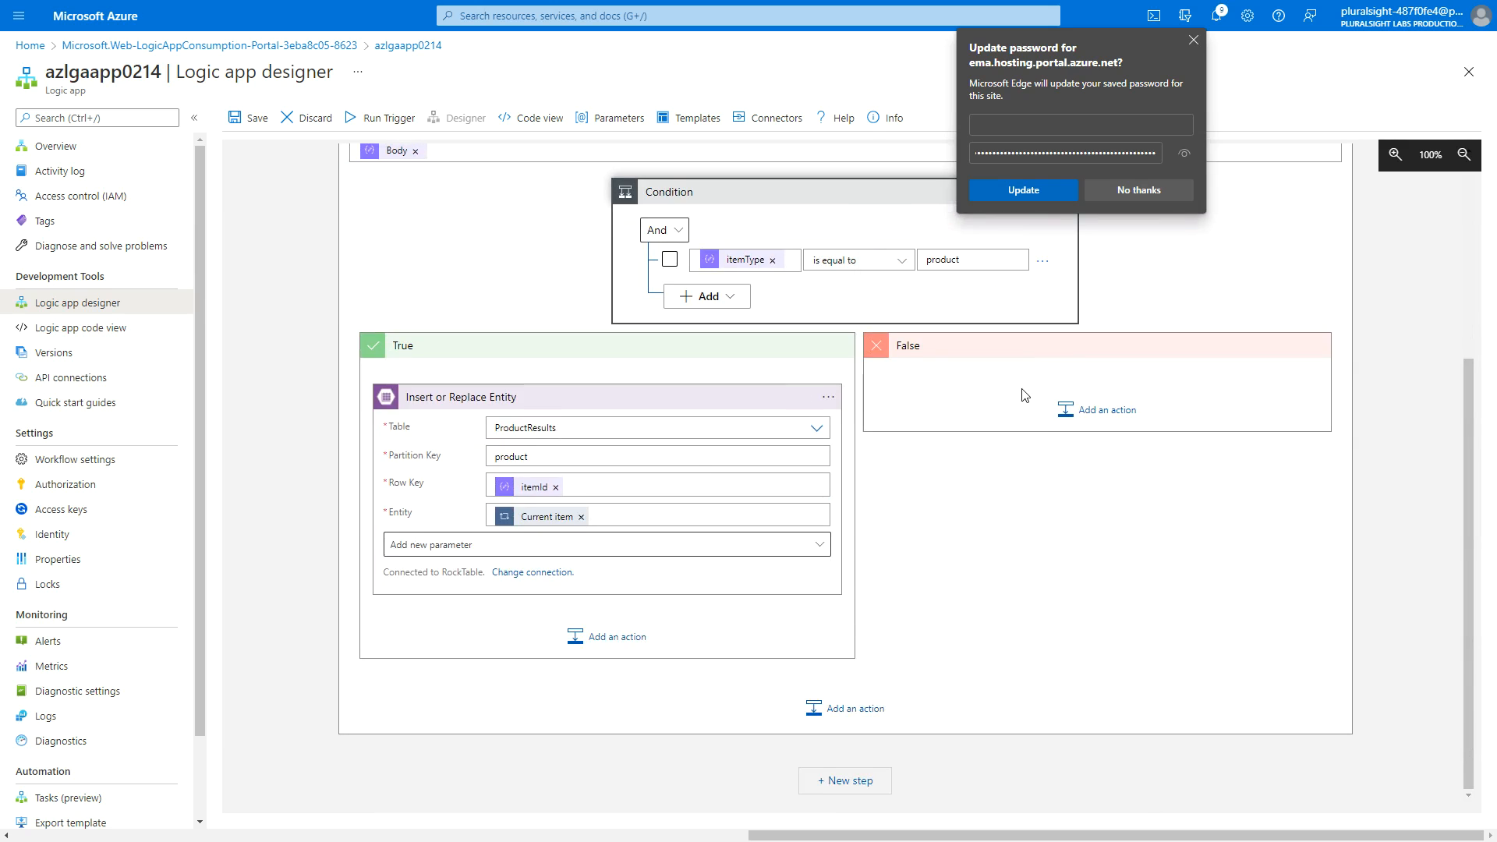
Add an Azure Table Storage Insert or Replace Entity action to the condition's False branch, searching for "Replace or insert entity".
left_click(1073, 410)
left_click(928, 435)
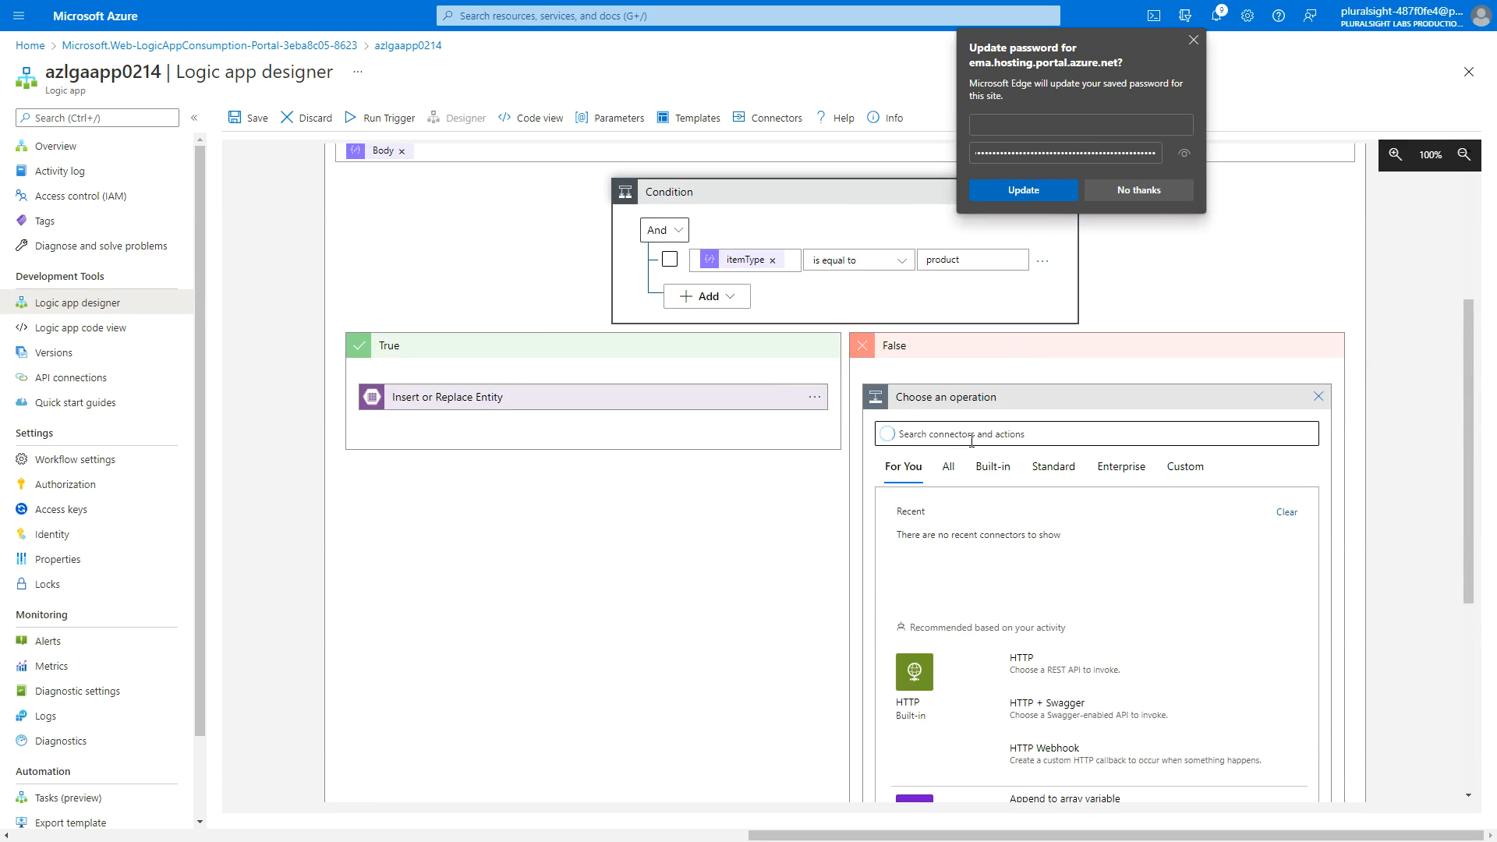
type("Replace or insert eNTITY")
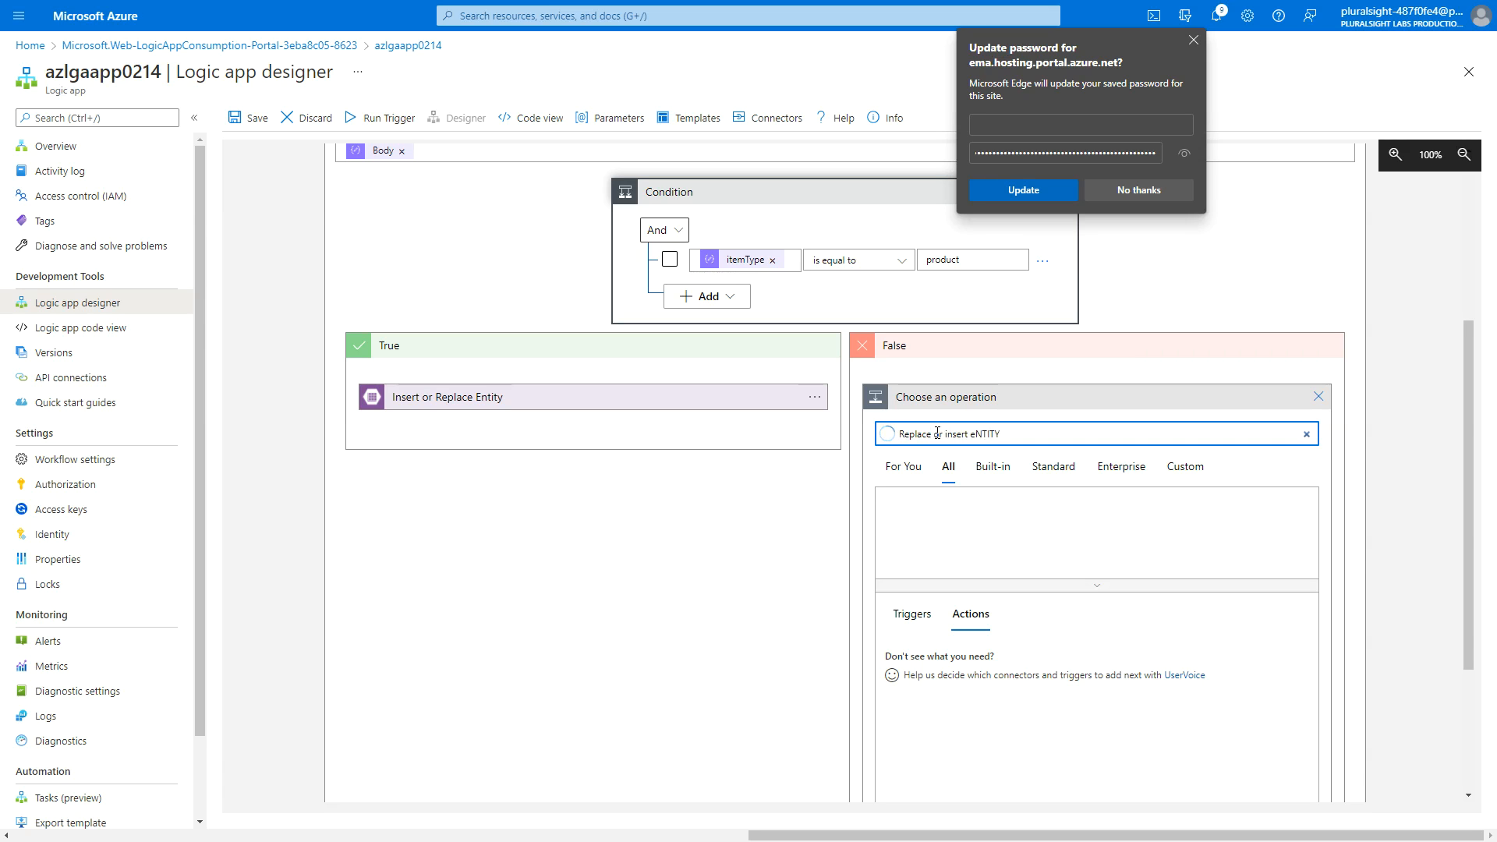
type("entity")
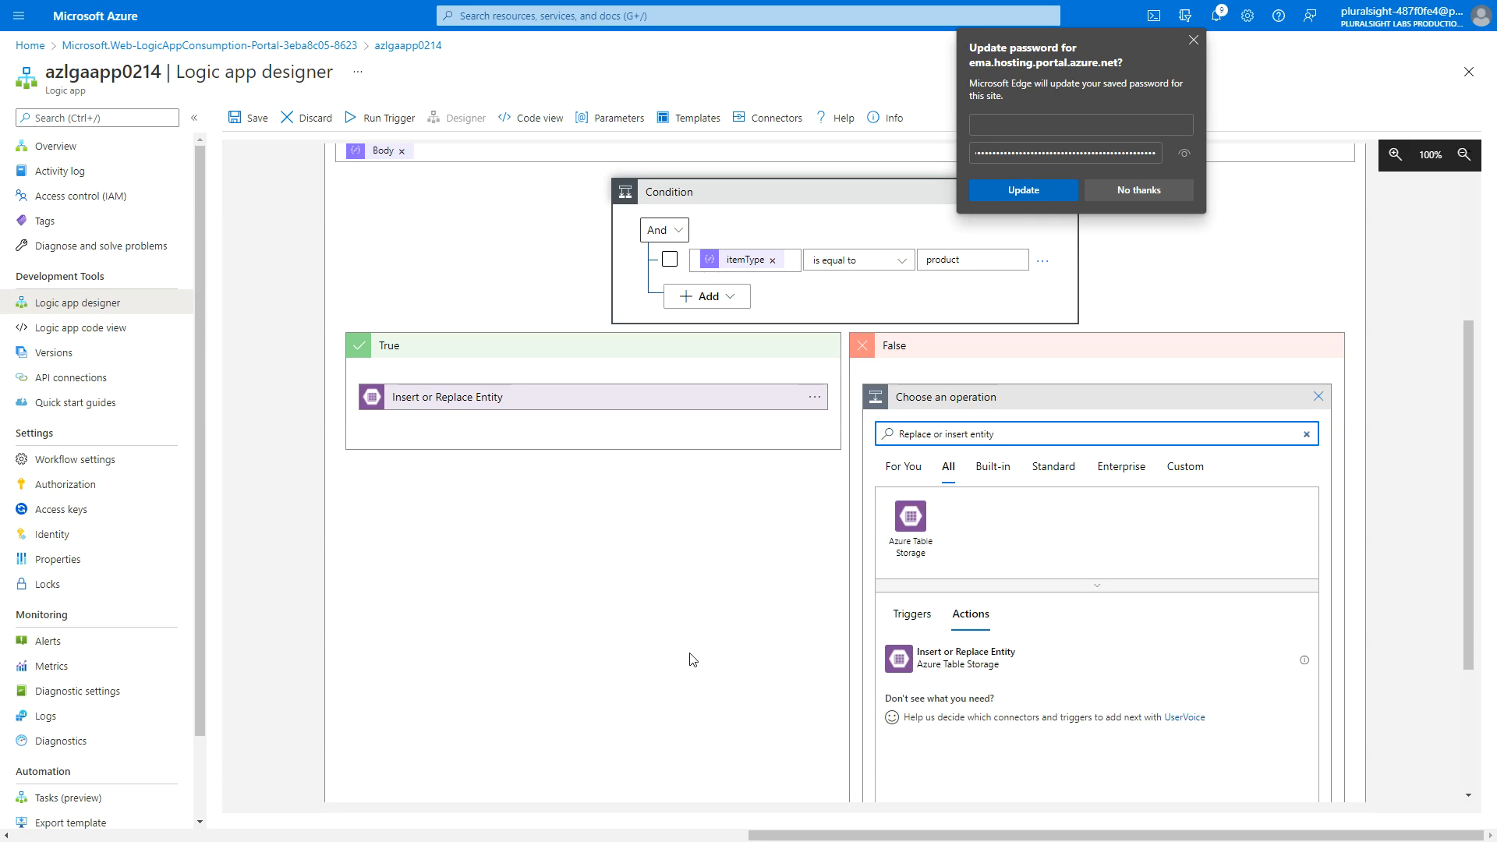
left_click(955, 659)
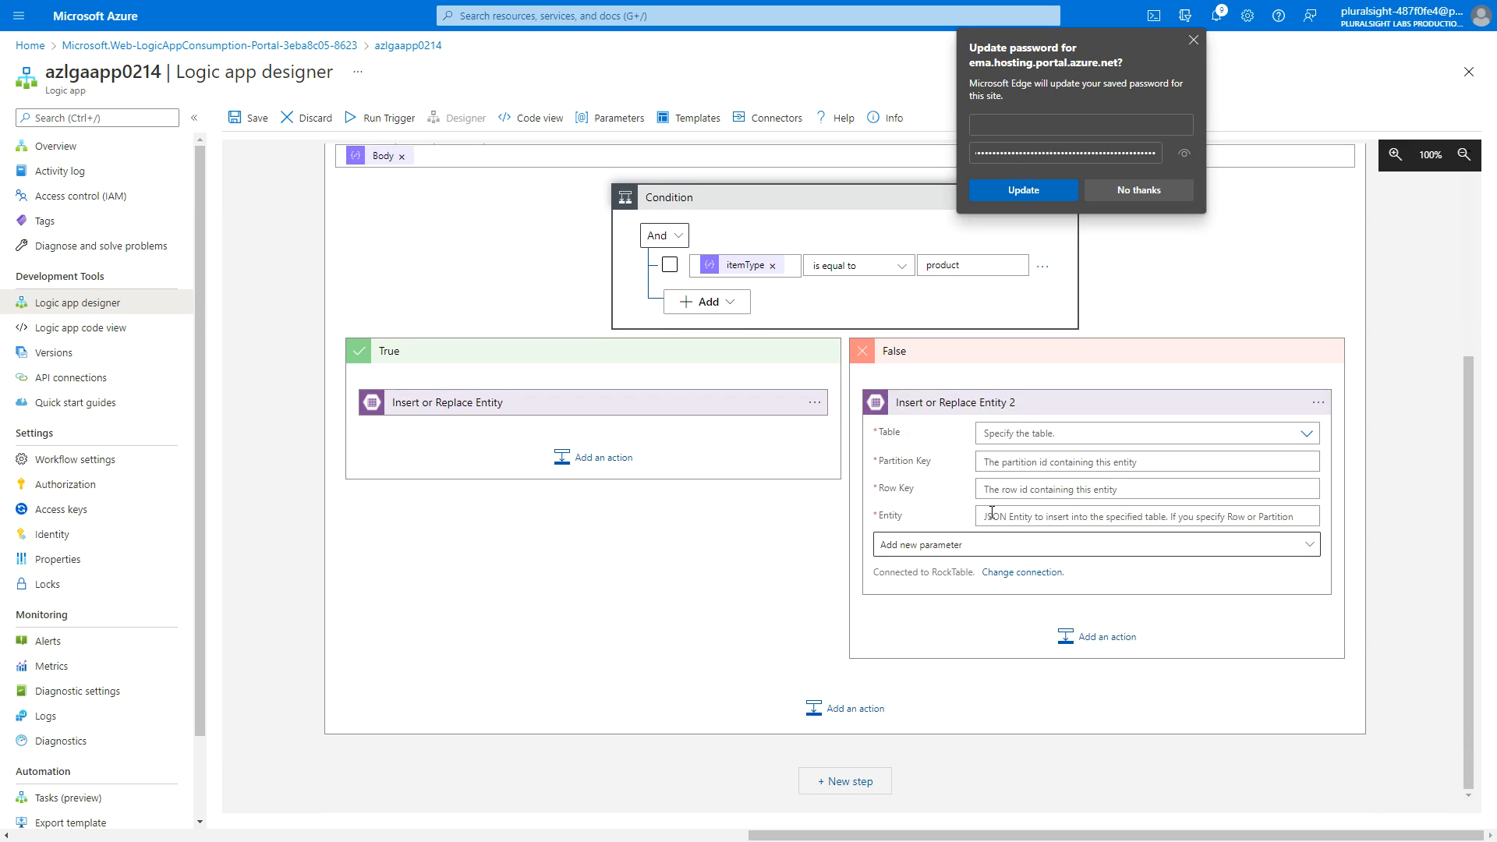
Point the False branch's action at the ServiceResults table and set its Partition Key to service.
left_click(1306, 433)
left_click(1050, 494)
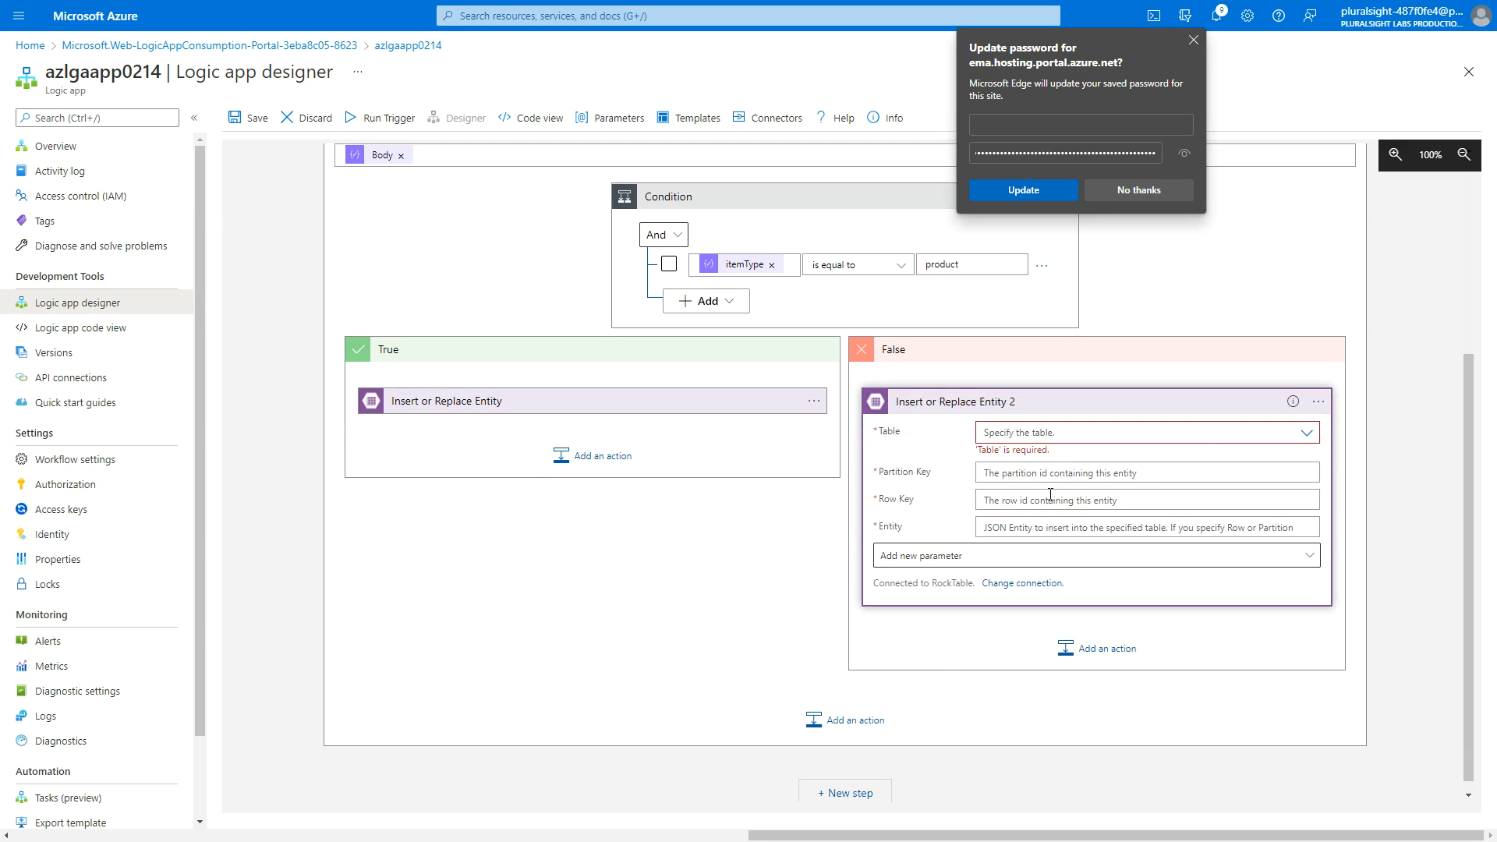
left_click(1306, 432)
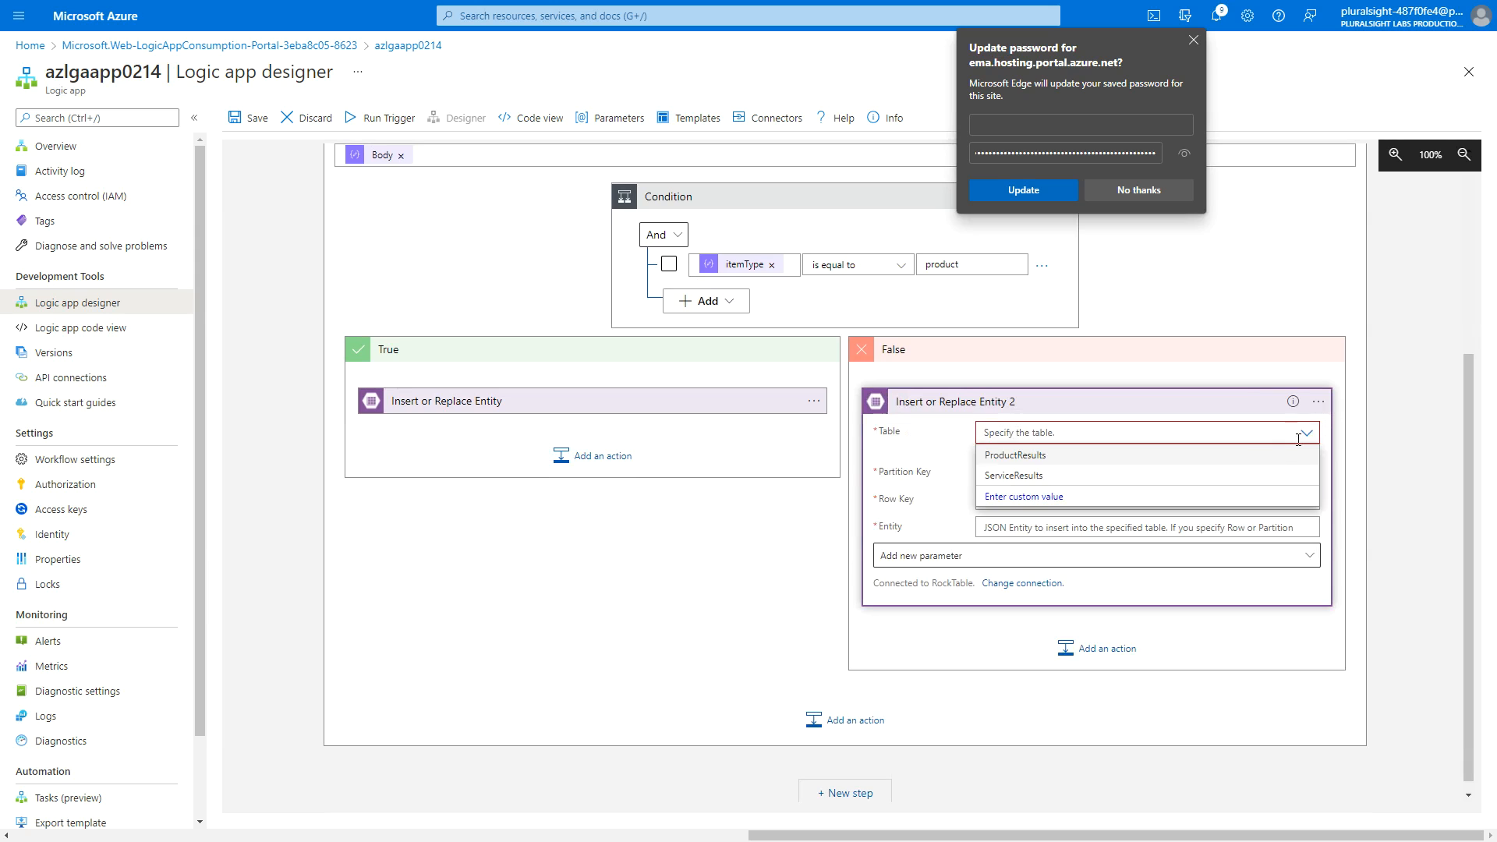
left_click(1015, 475)
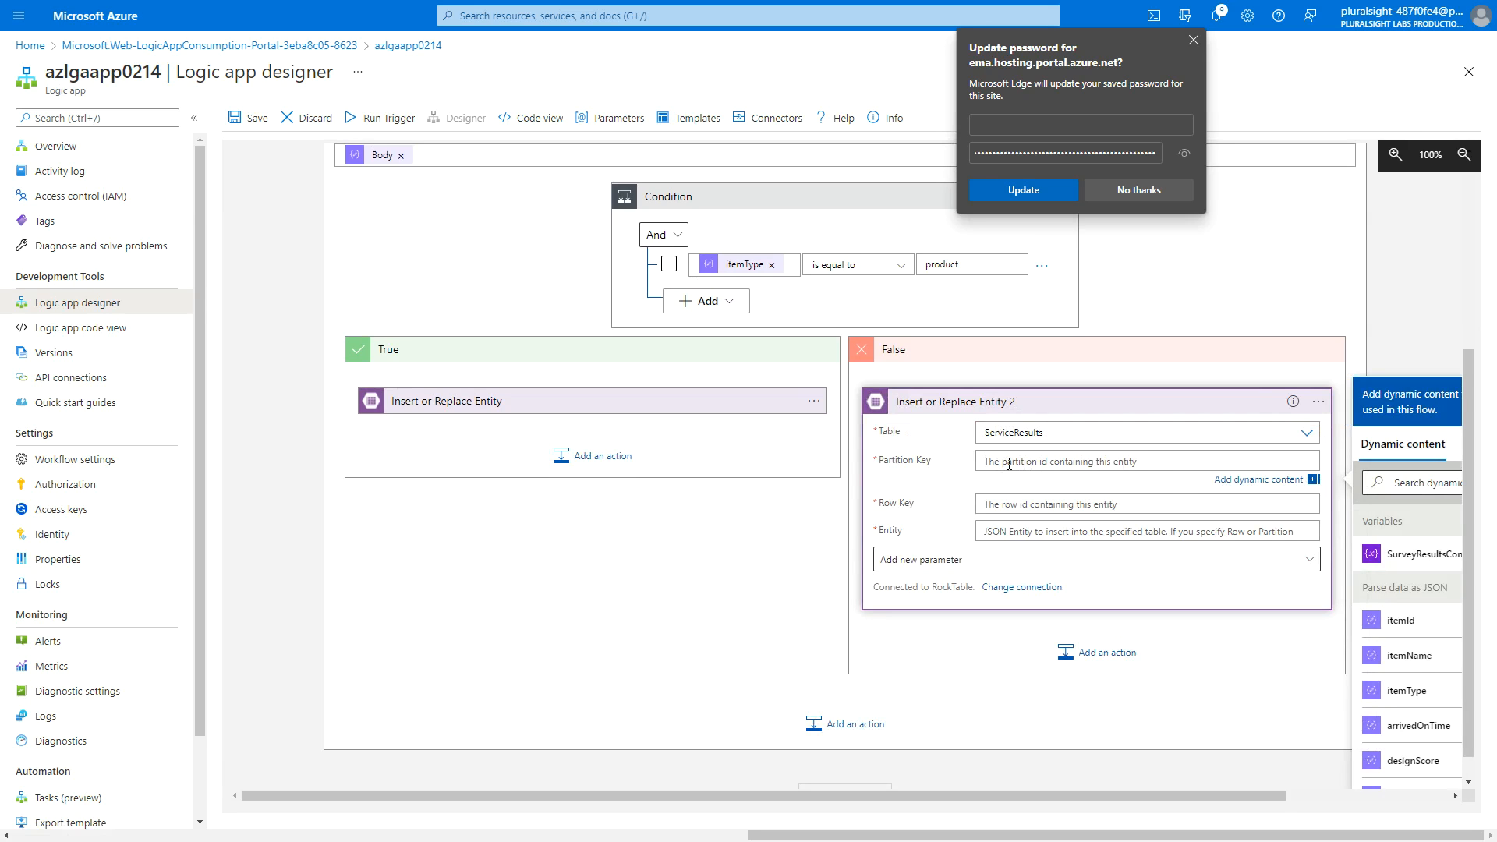
type("service")
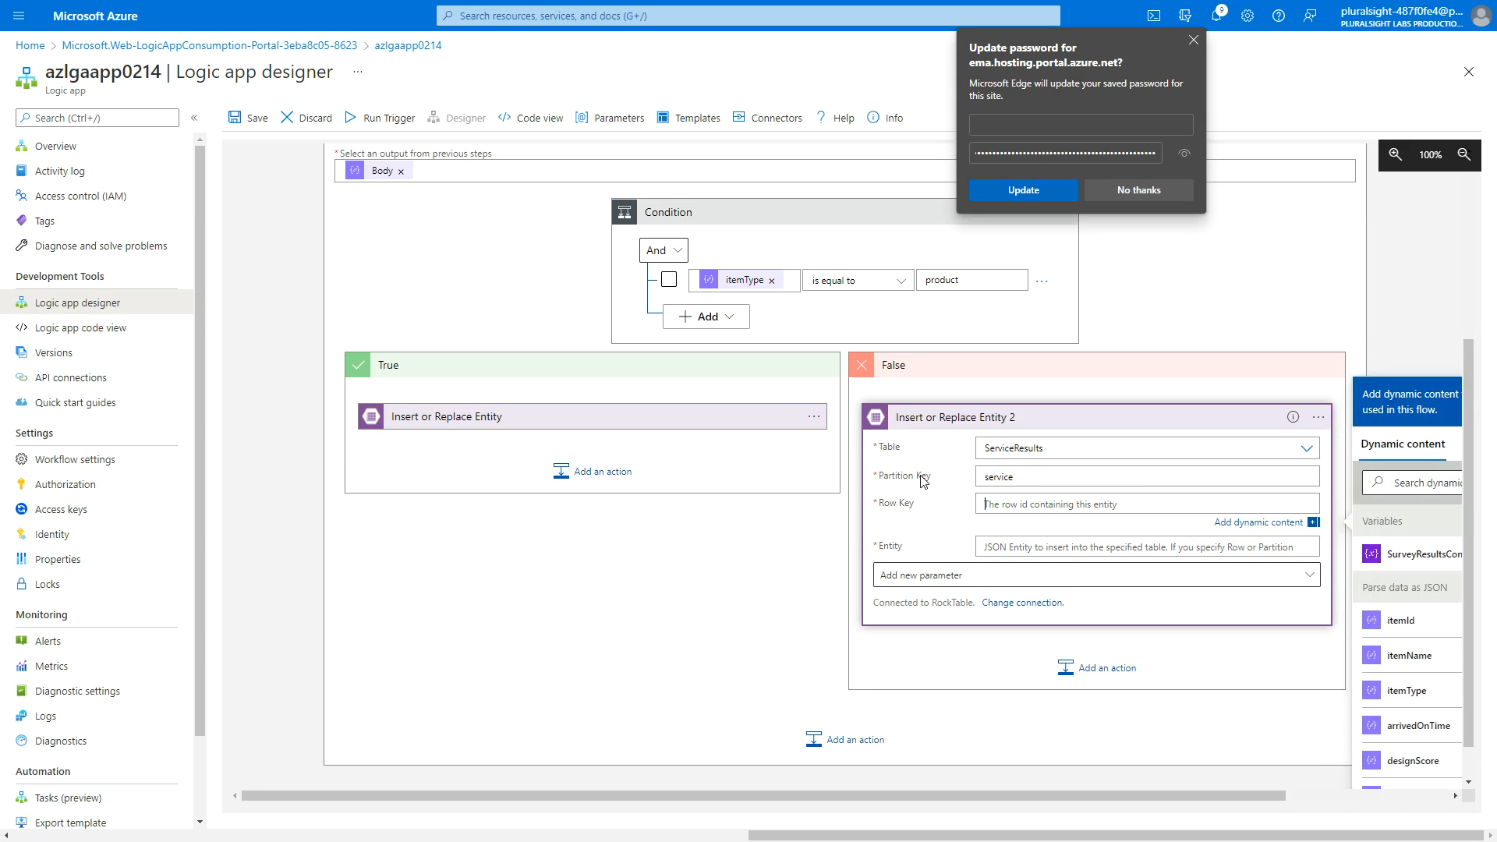
Replace the False branch action's Partition Key with the itemType dynamic value.
double_click(1023, 479)
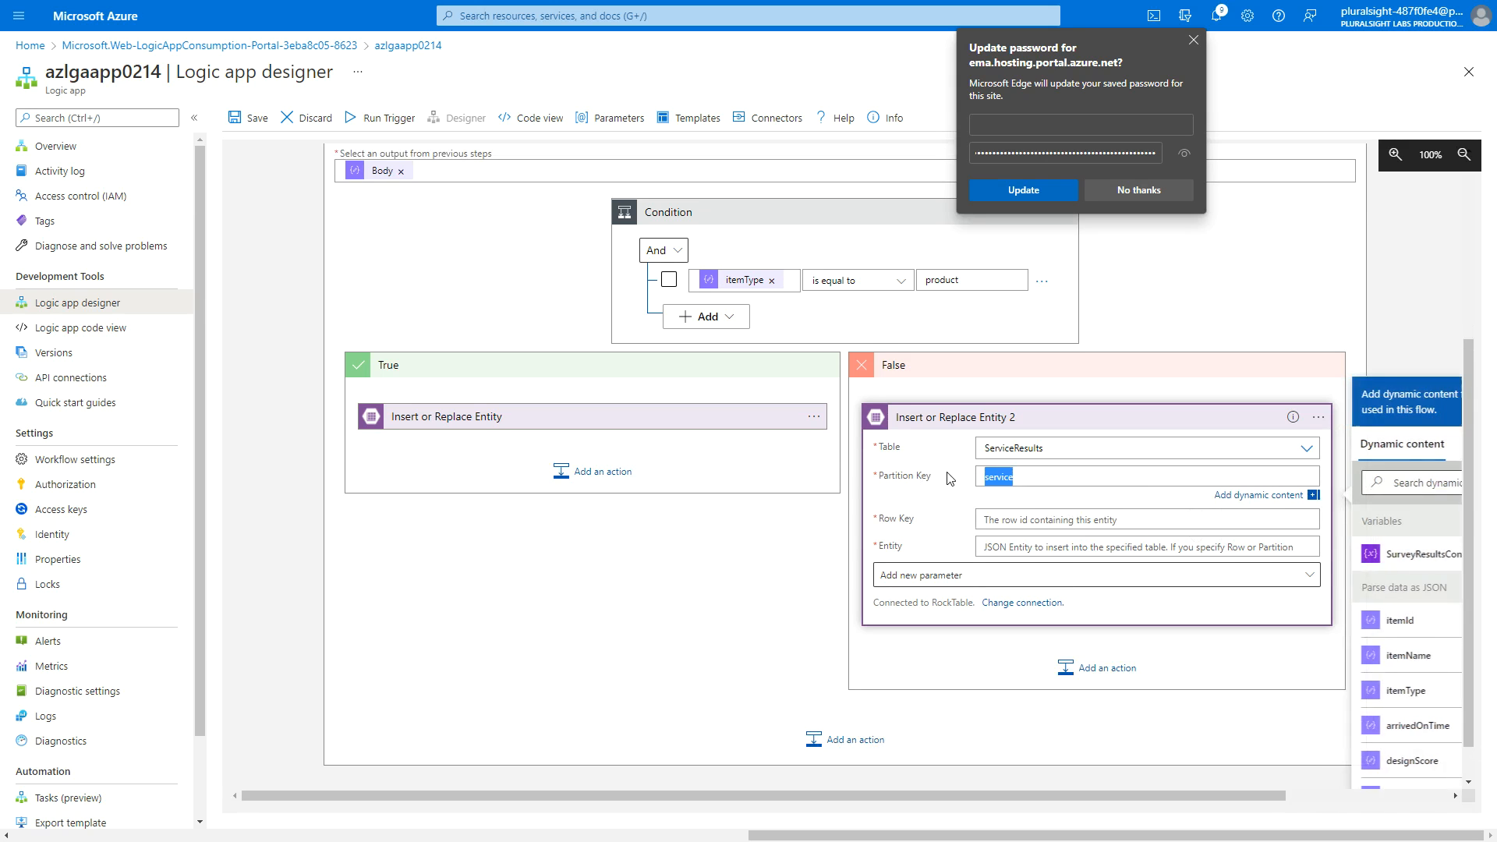
key("BackSpace")
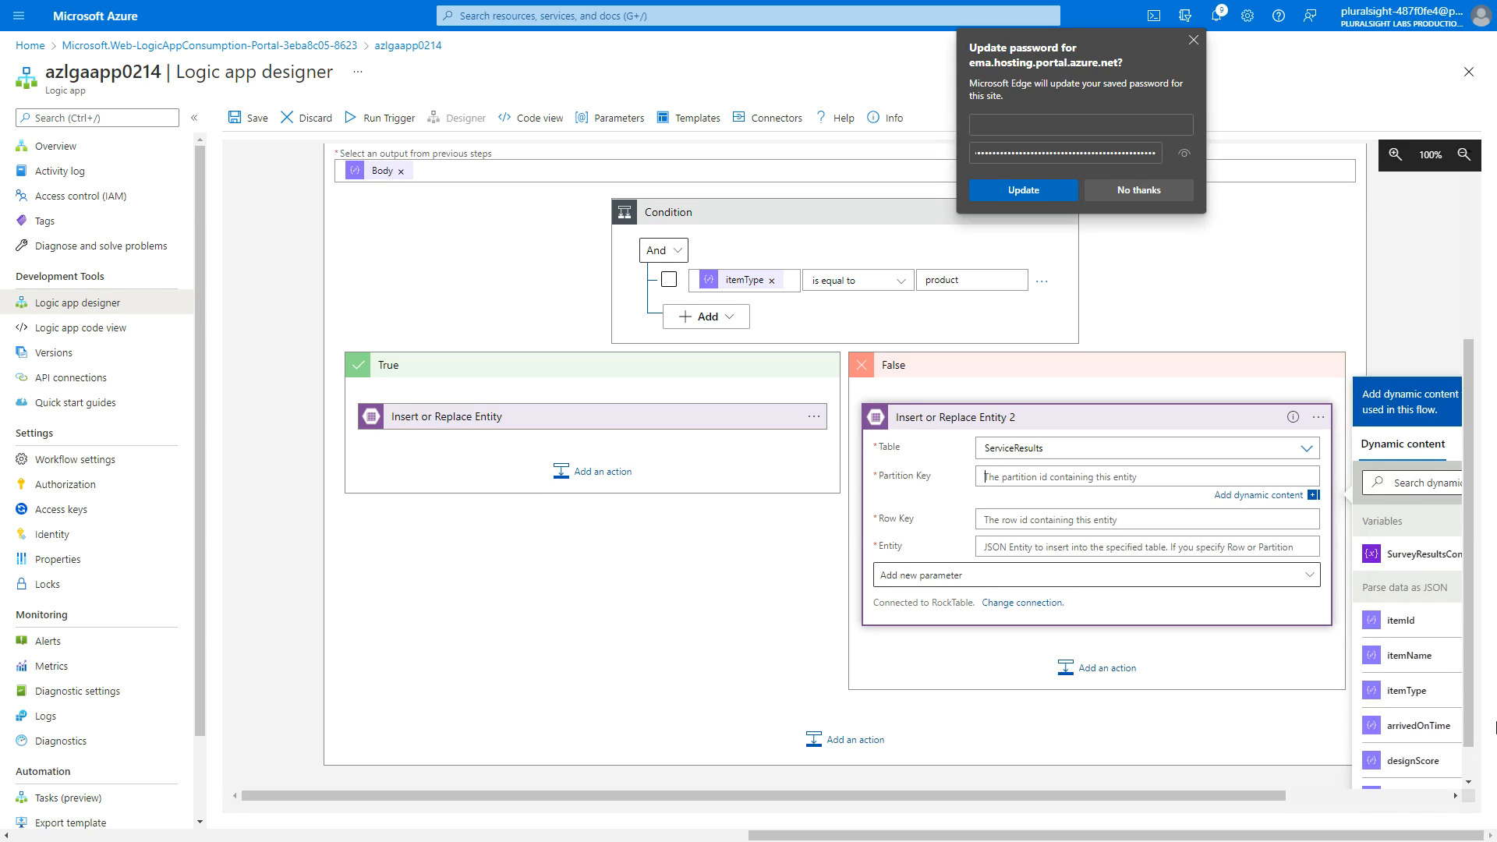
left_click(1403, 690)
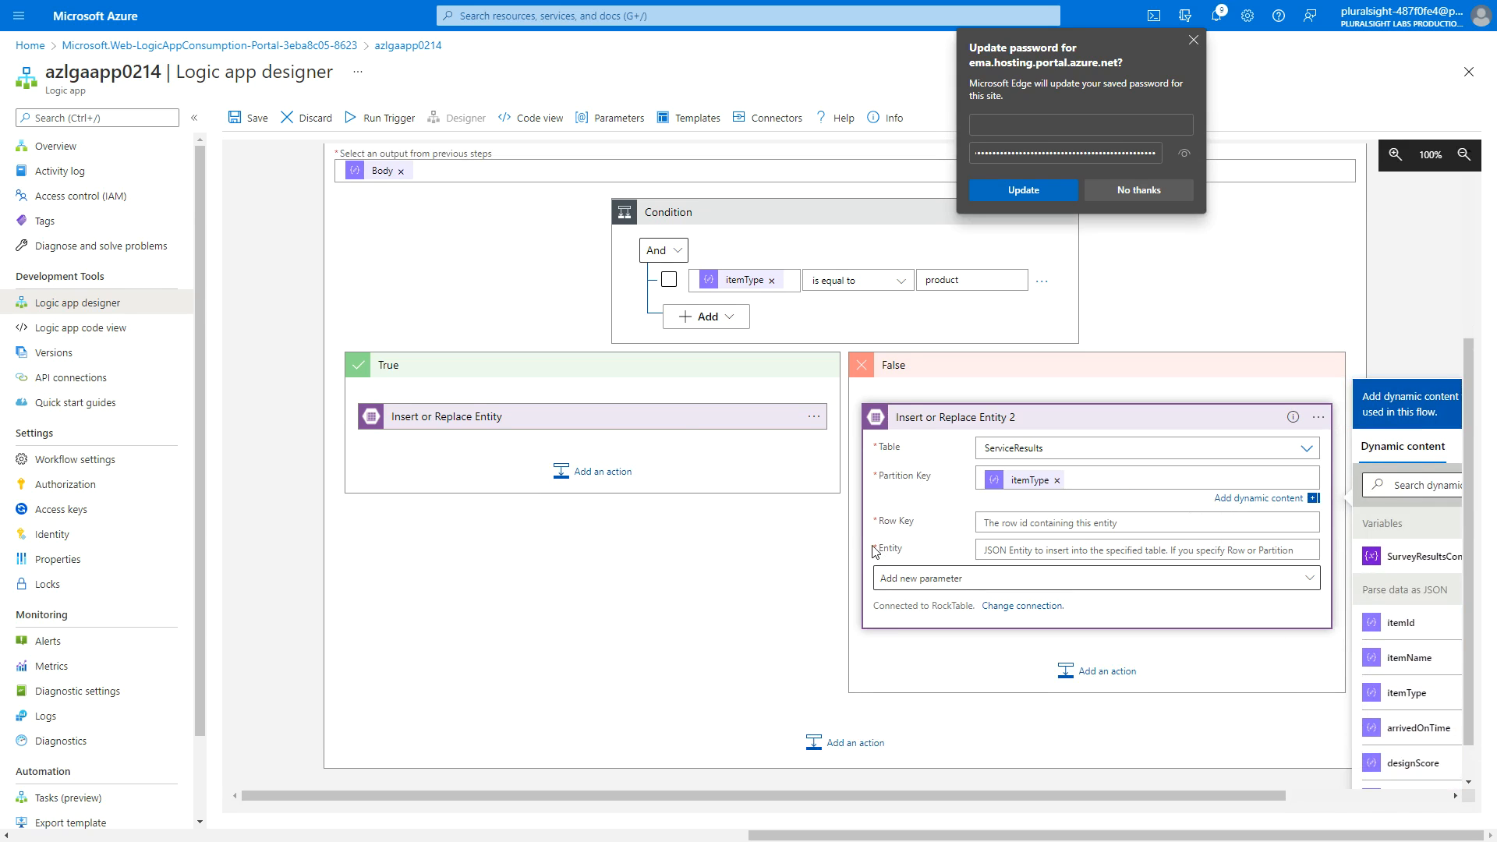
Expand the True branch's Insert or Replace Entity action and reinsert the itemId dynamic value as its Row Key.
left_click(668, 419)
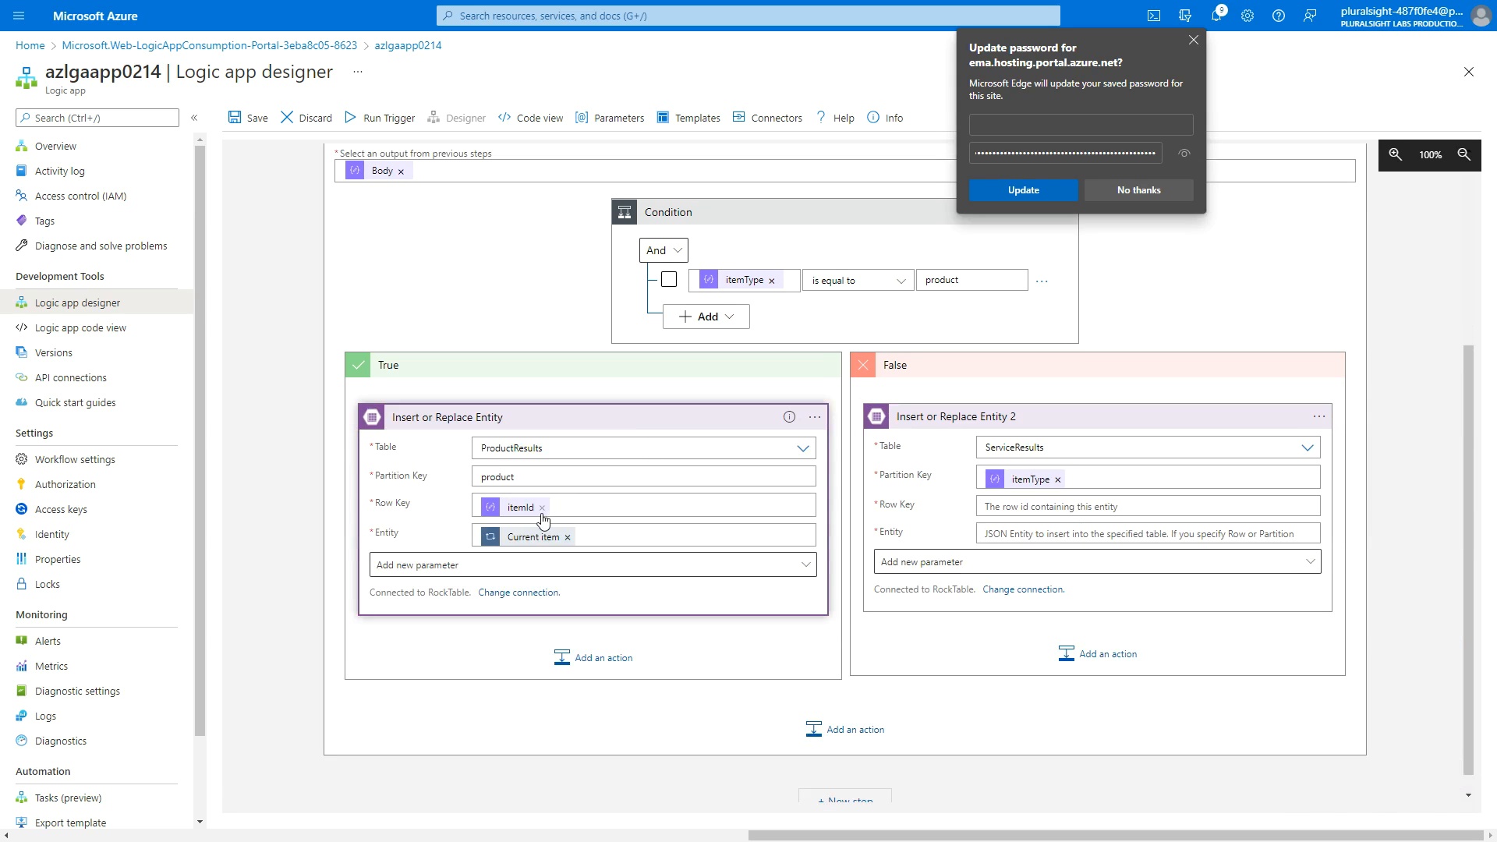
left_click(542, 507)
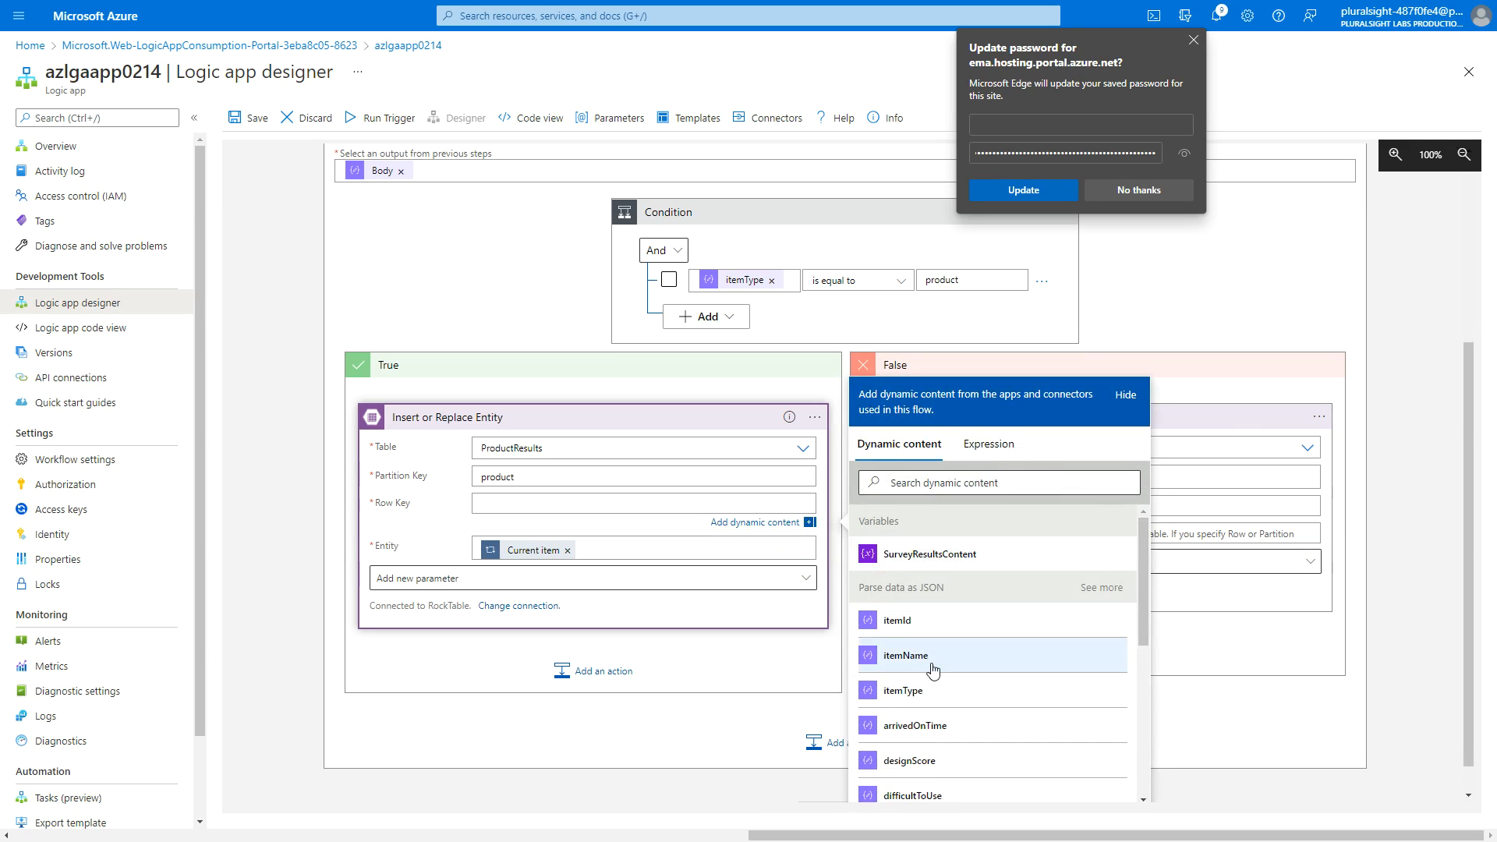
left_click(904, 622)
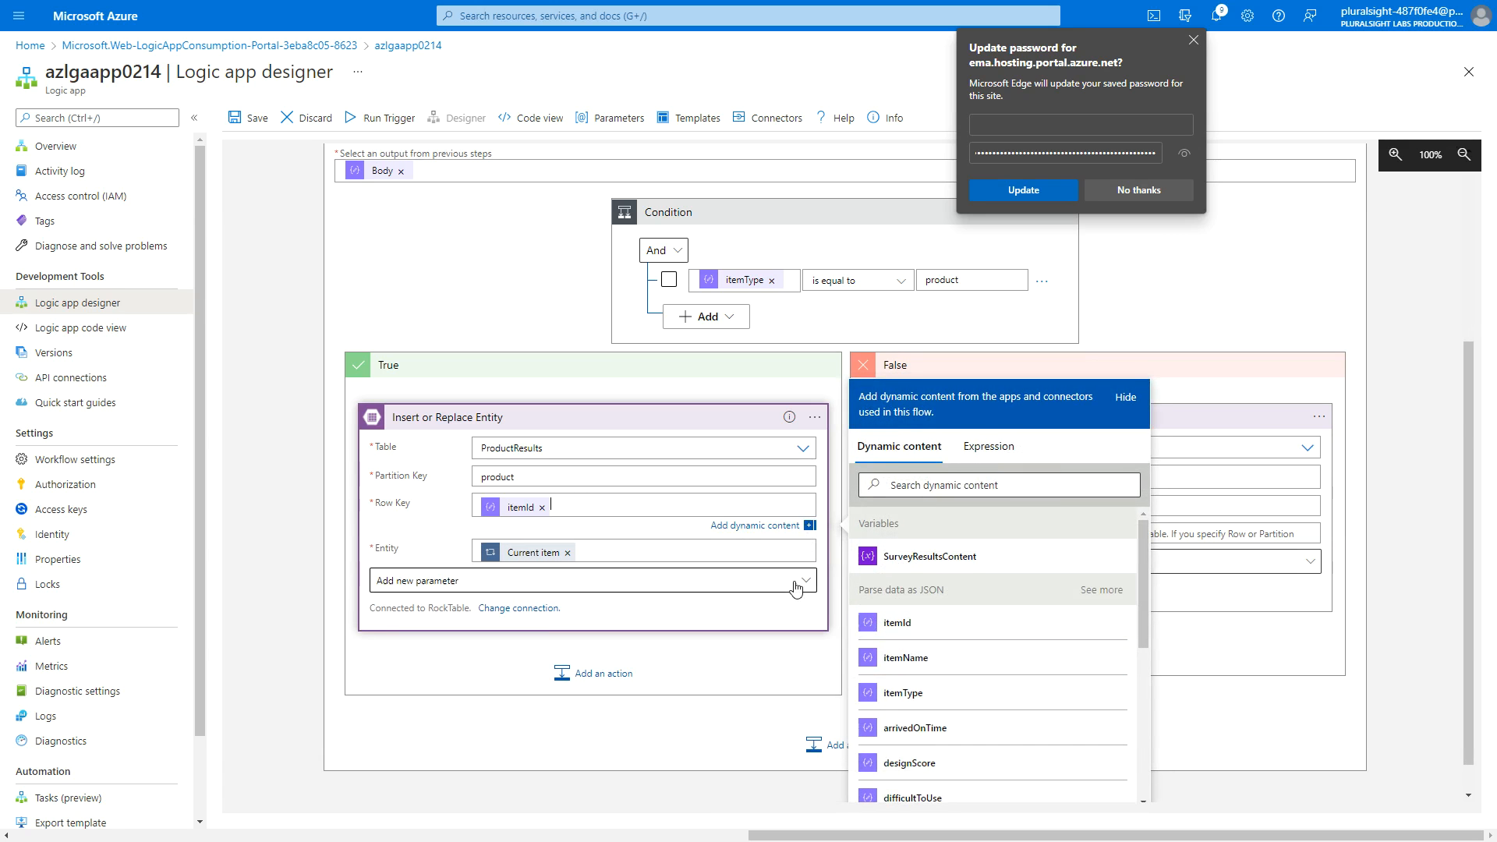
Replace the True branch action's Partition Key text with only the itemType dynamic value.
left_click(619, 479)
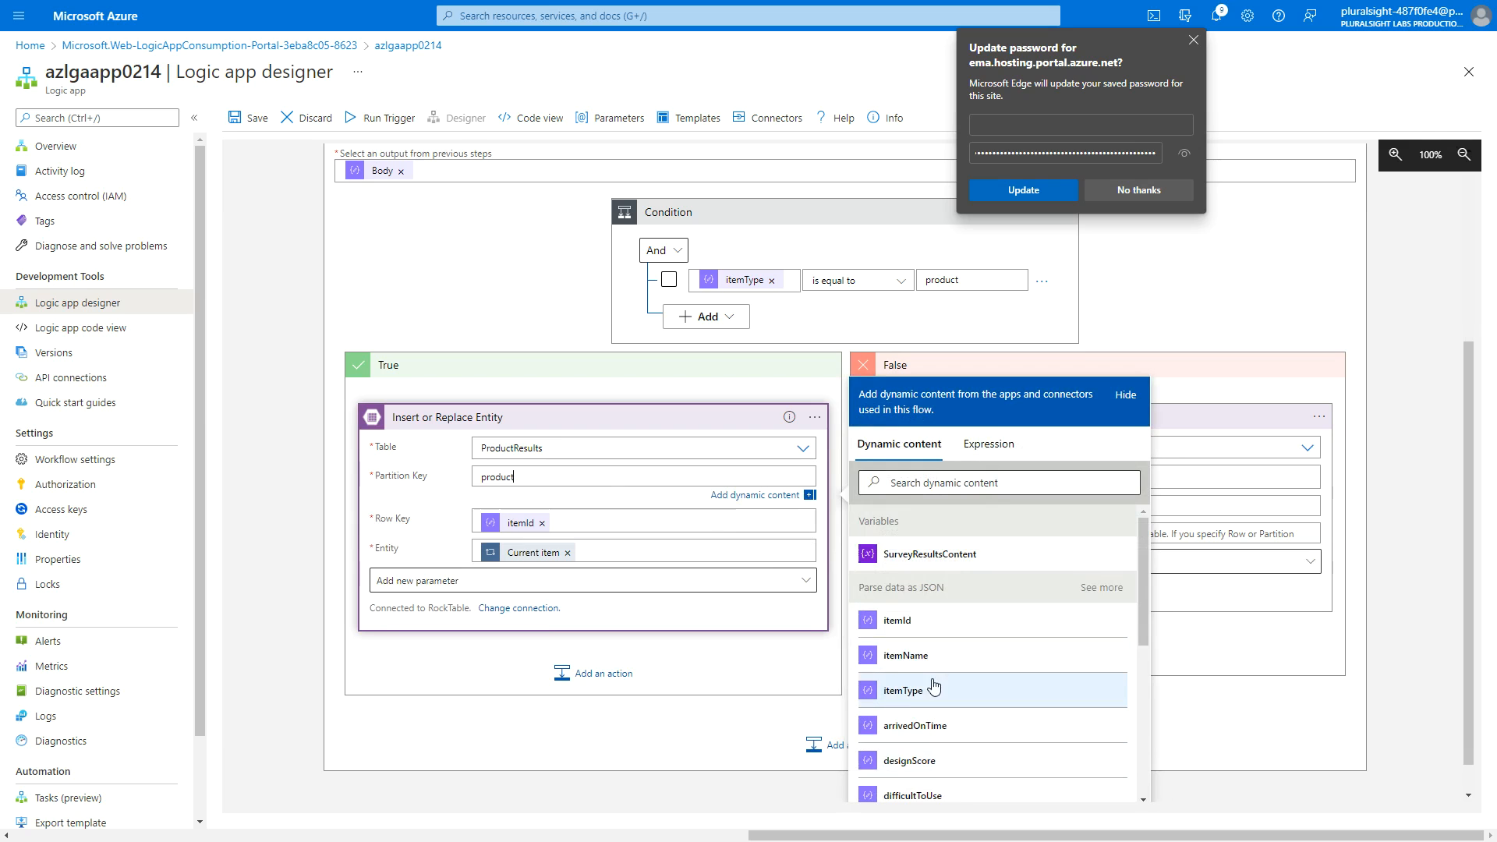
left_click(935, 686)
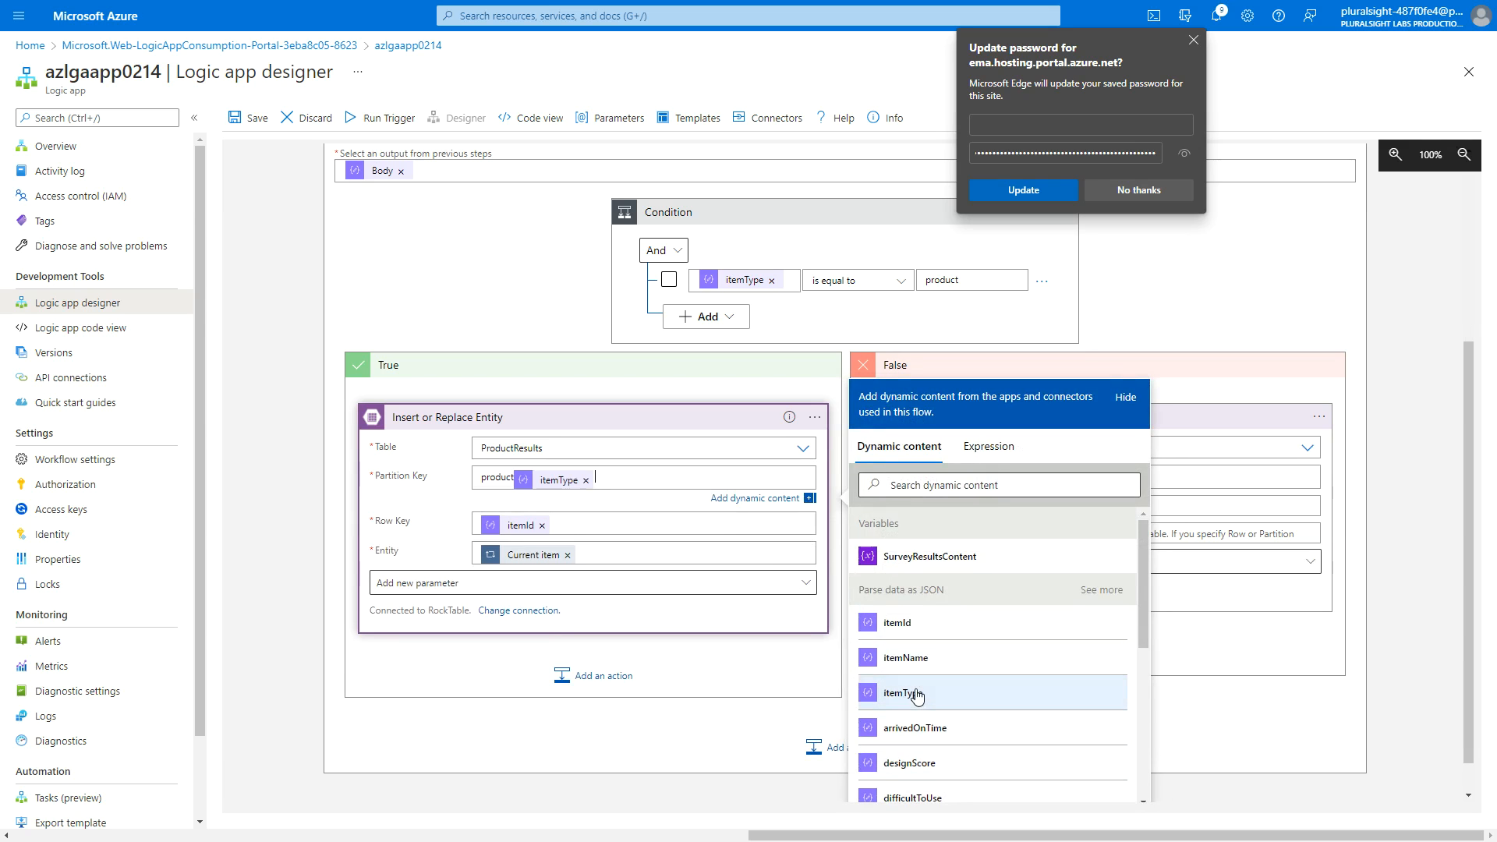
triple_click(487, 476)
key("BackSpace")
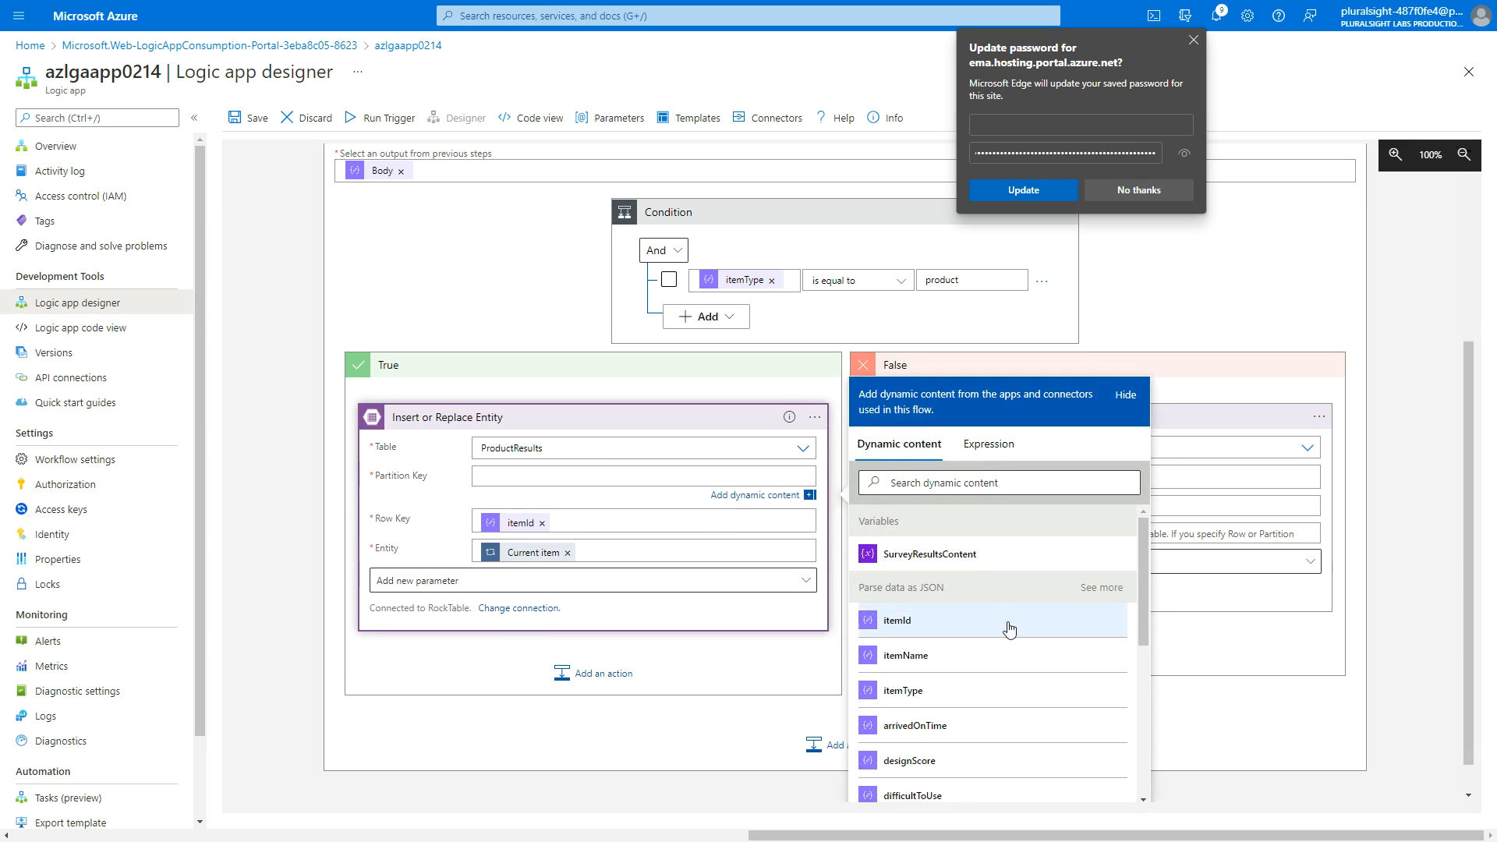
left_click(922, 693)
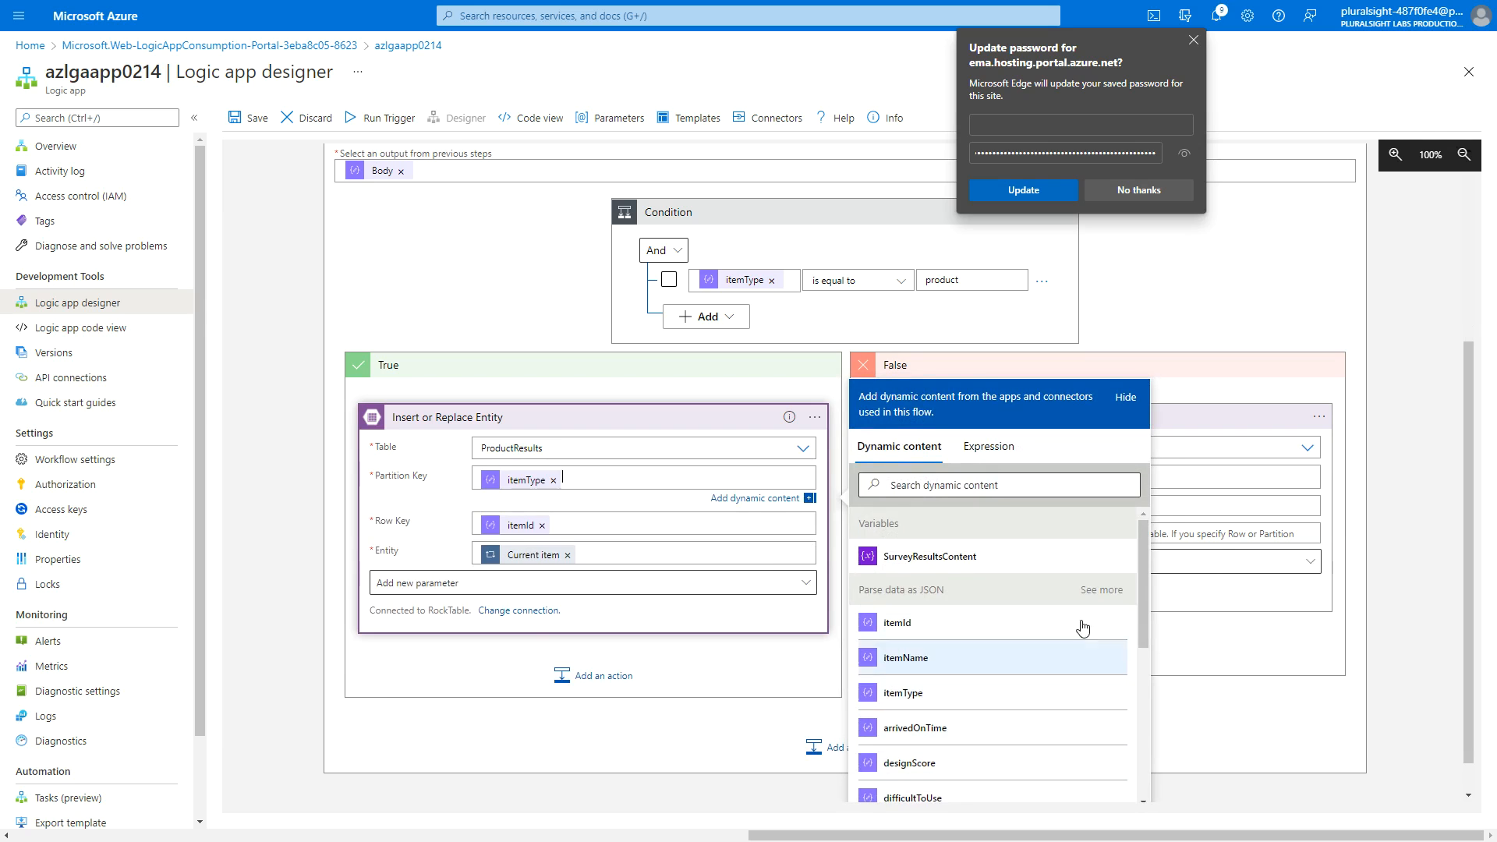
Set the Row Key of the False branch's Insert or Replace Entity 2 action to the itemId dynamic value.
left_click(1184, 430)
left_click(1057, 435)
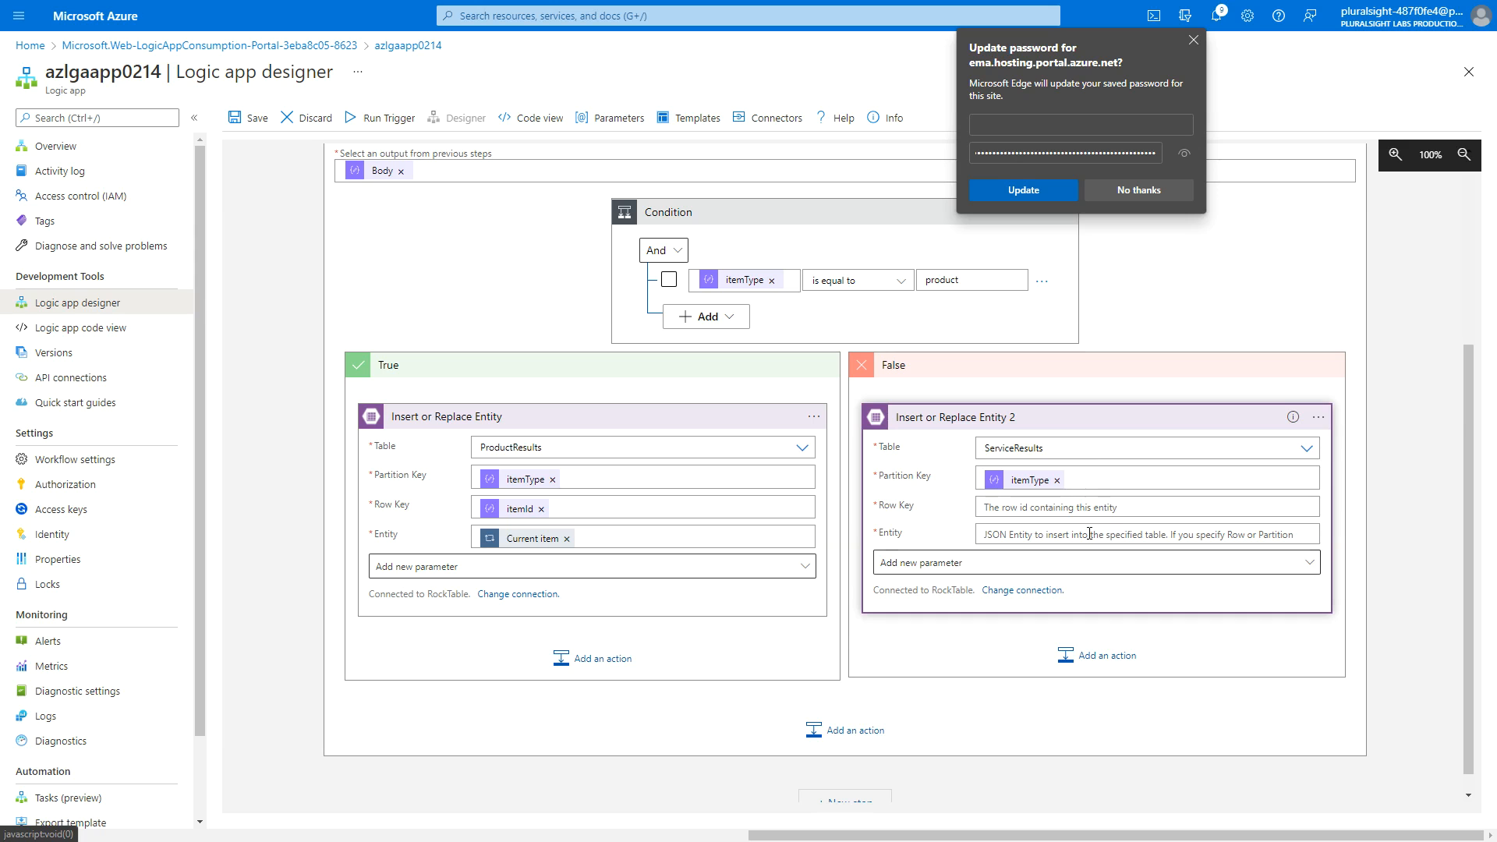
left_click(1013, 505)
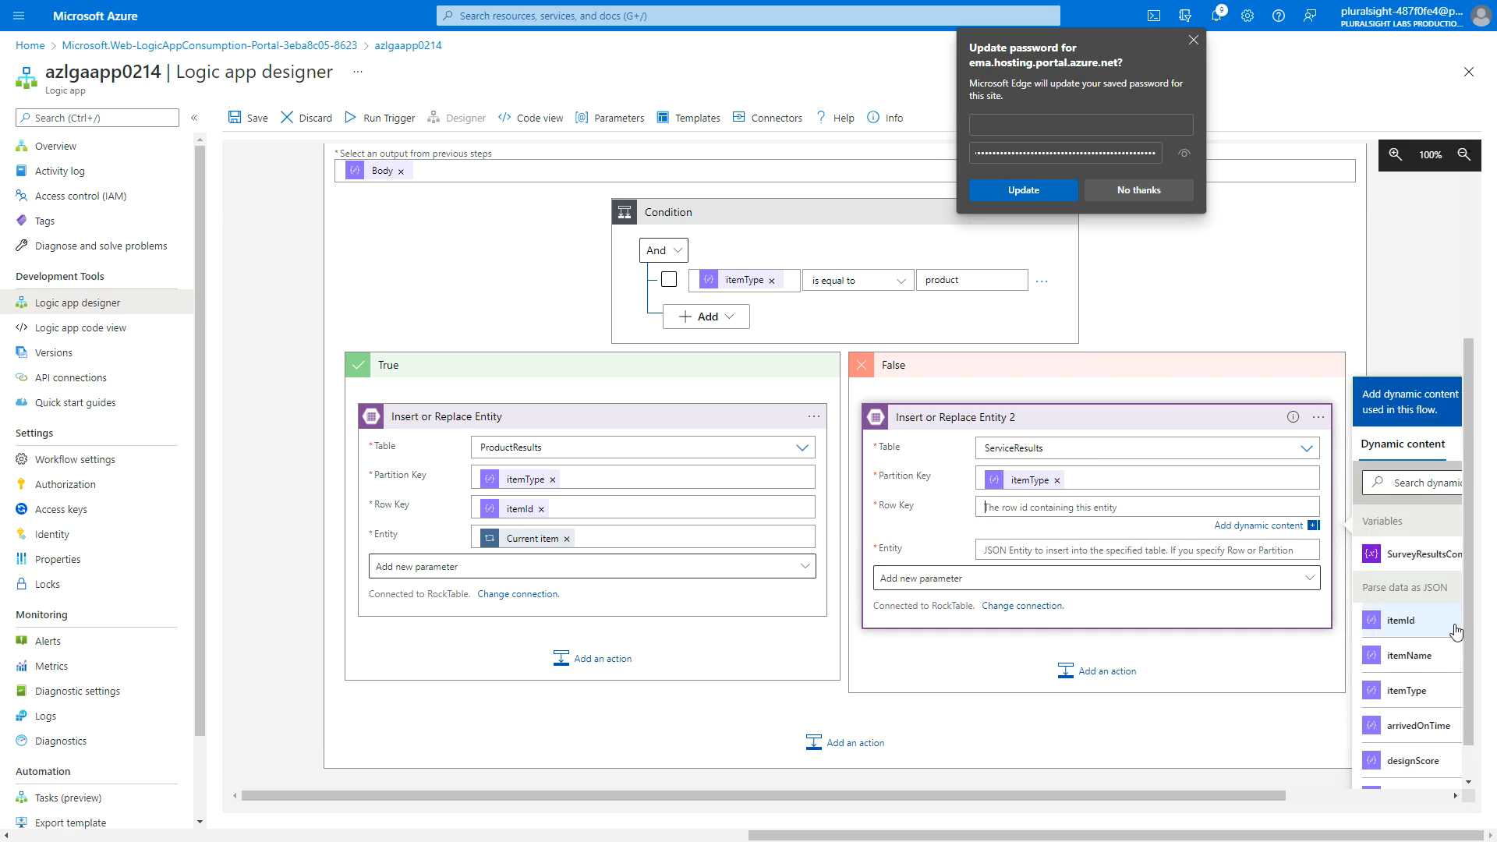
left_click(1401, 620)
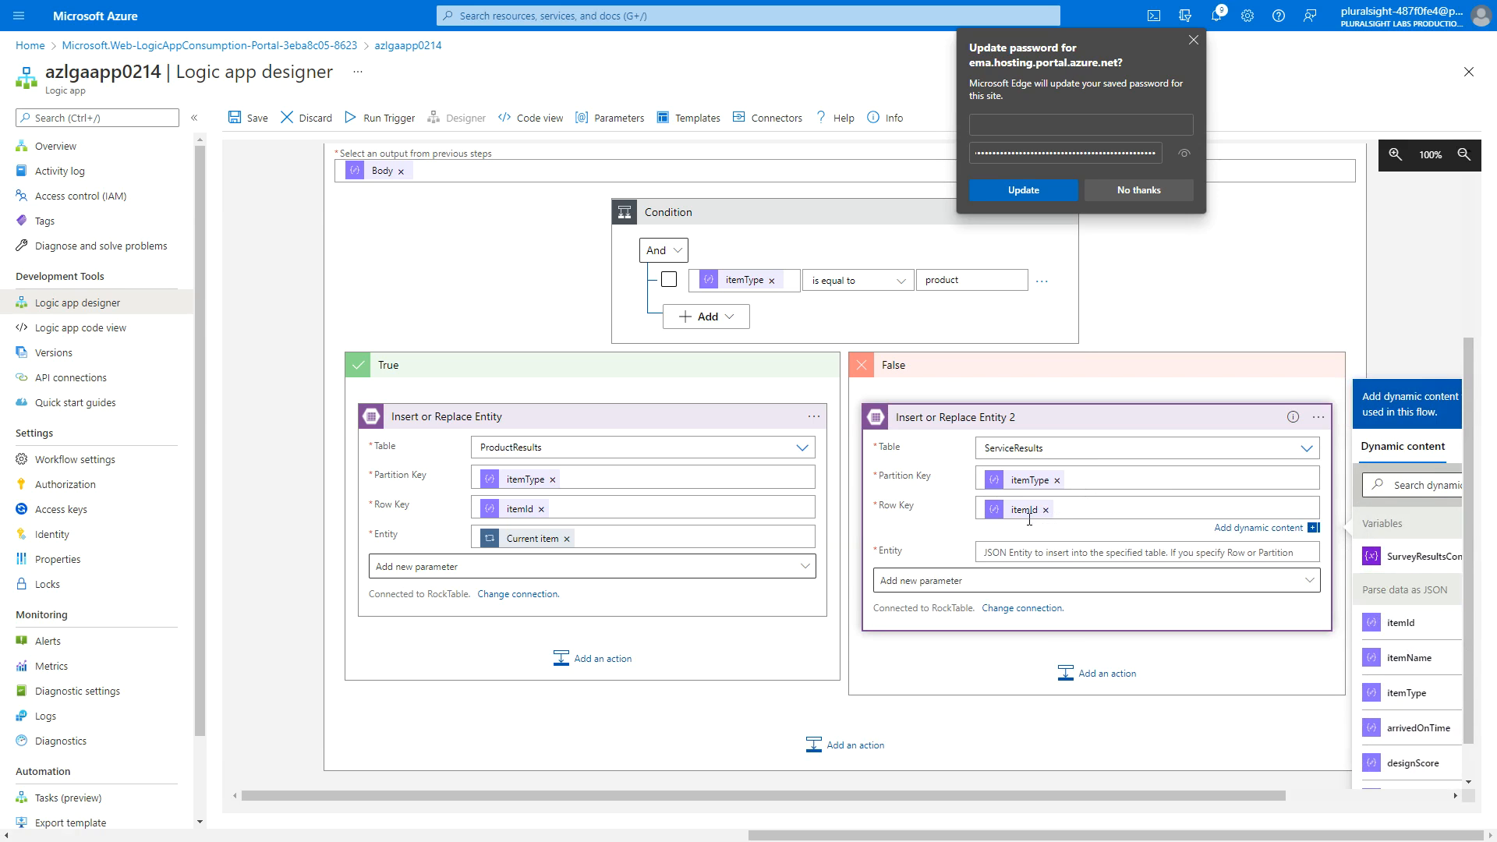
Set the Entity of Insert or Replace Entity 2 to a single Current item dynamic value from the loop.
left_click(998, 559)
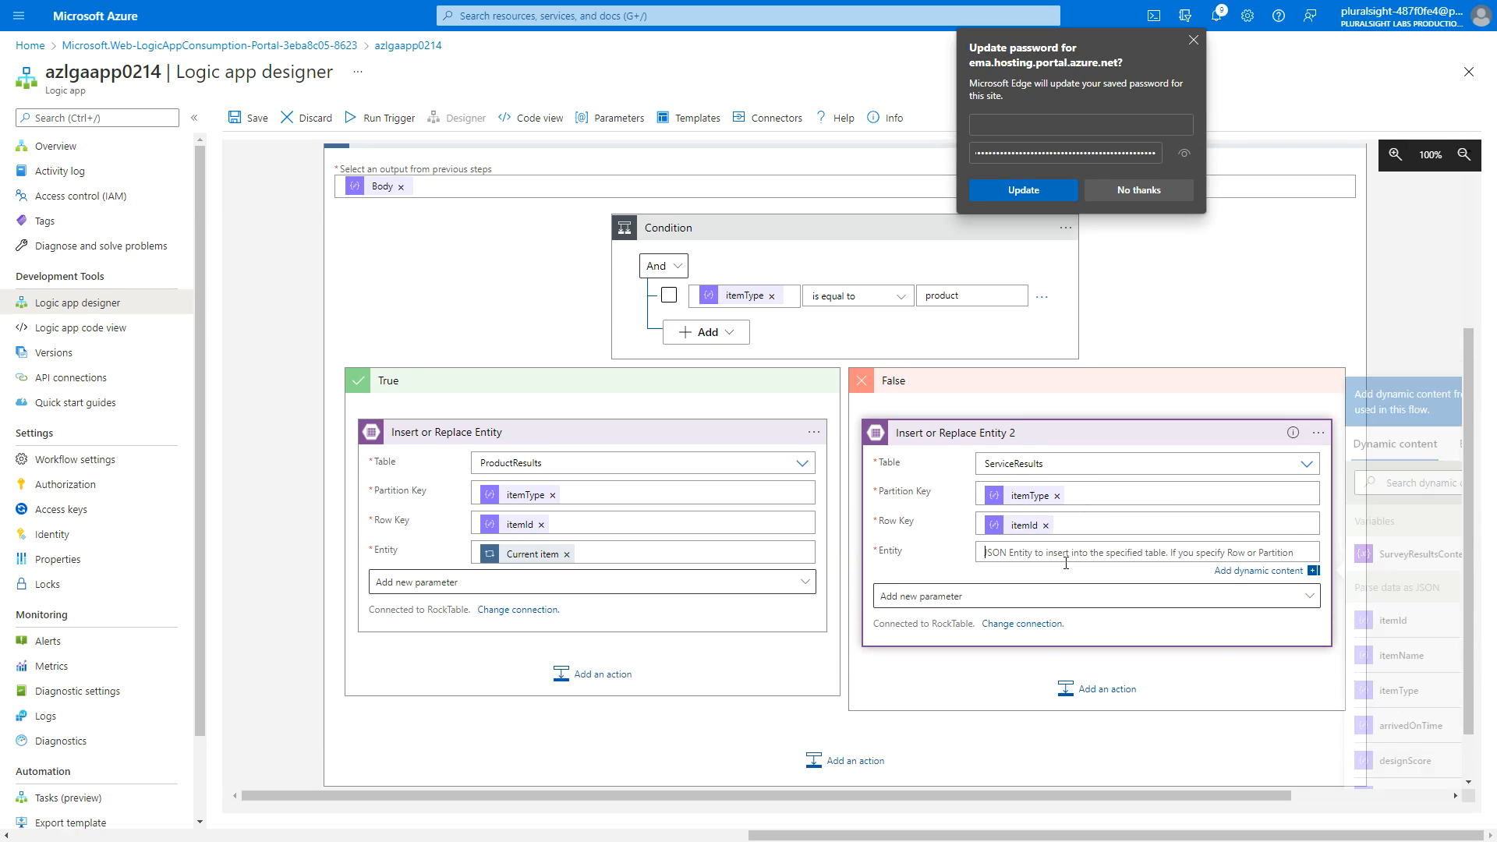
left_click_drag(1473, 605, 1470, 789)
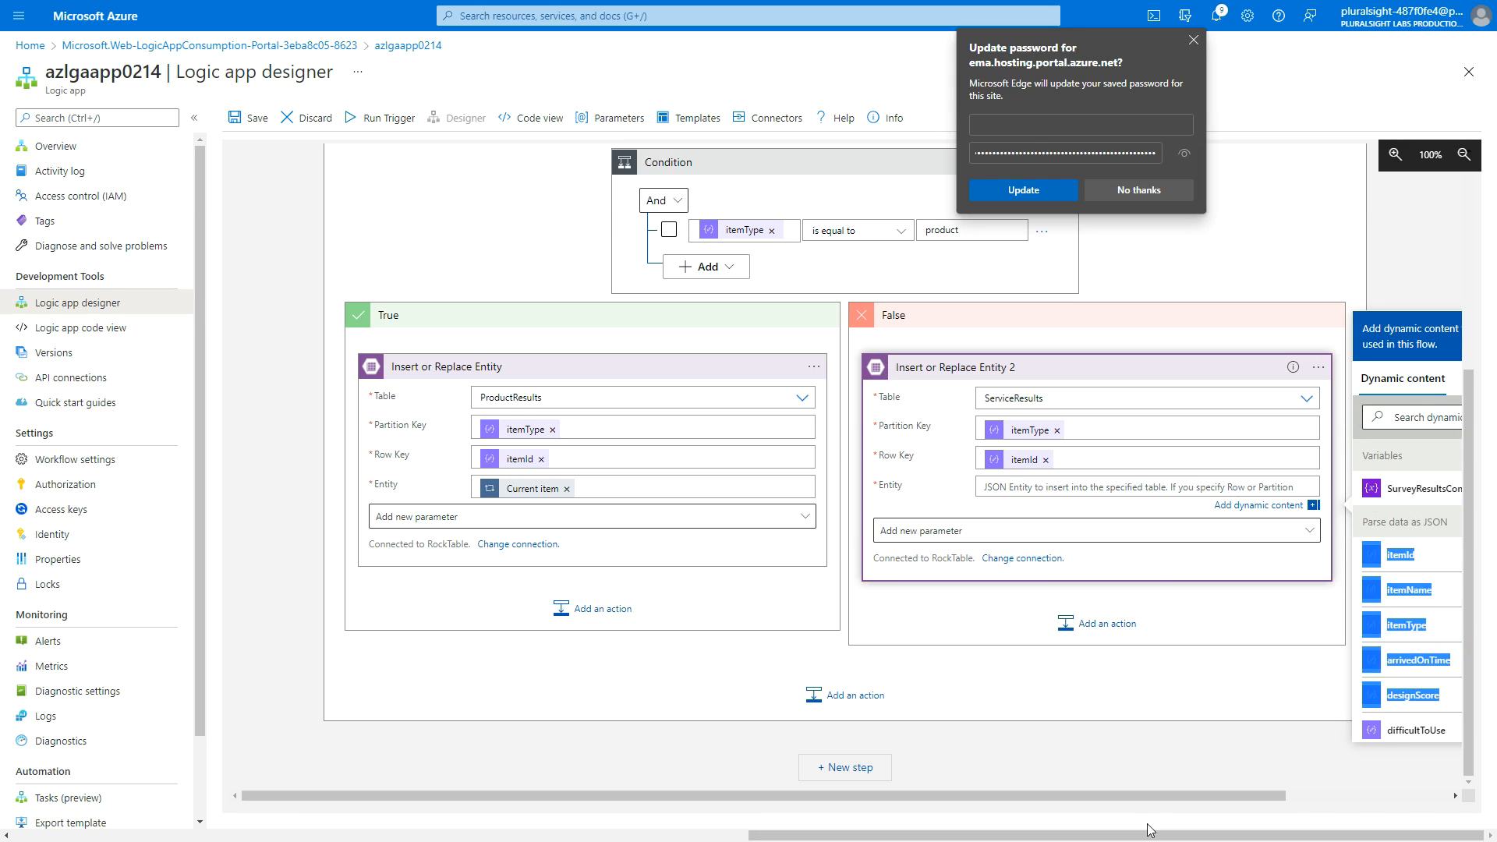
left_click_drag(1167, 795, 1330, 791)
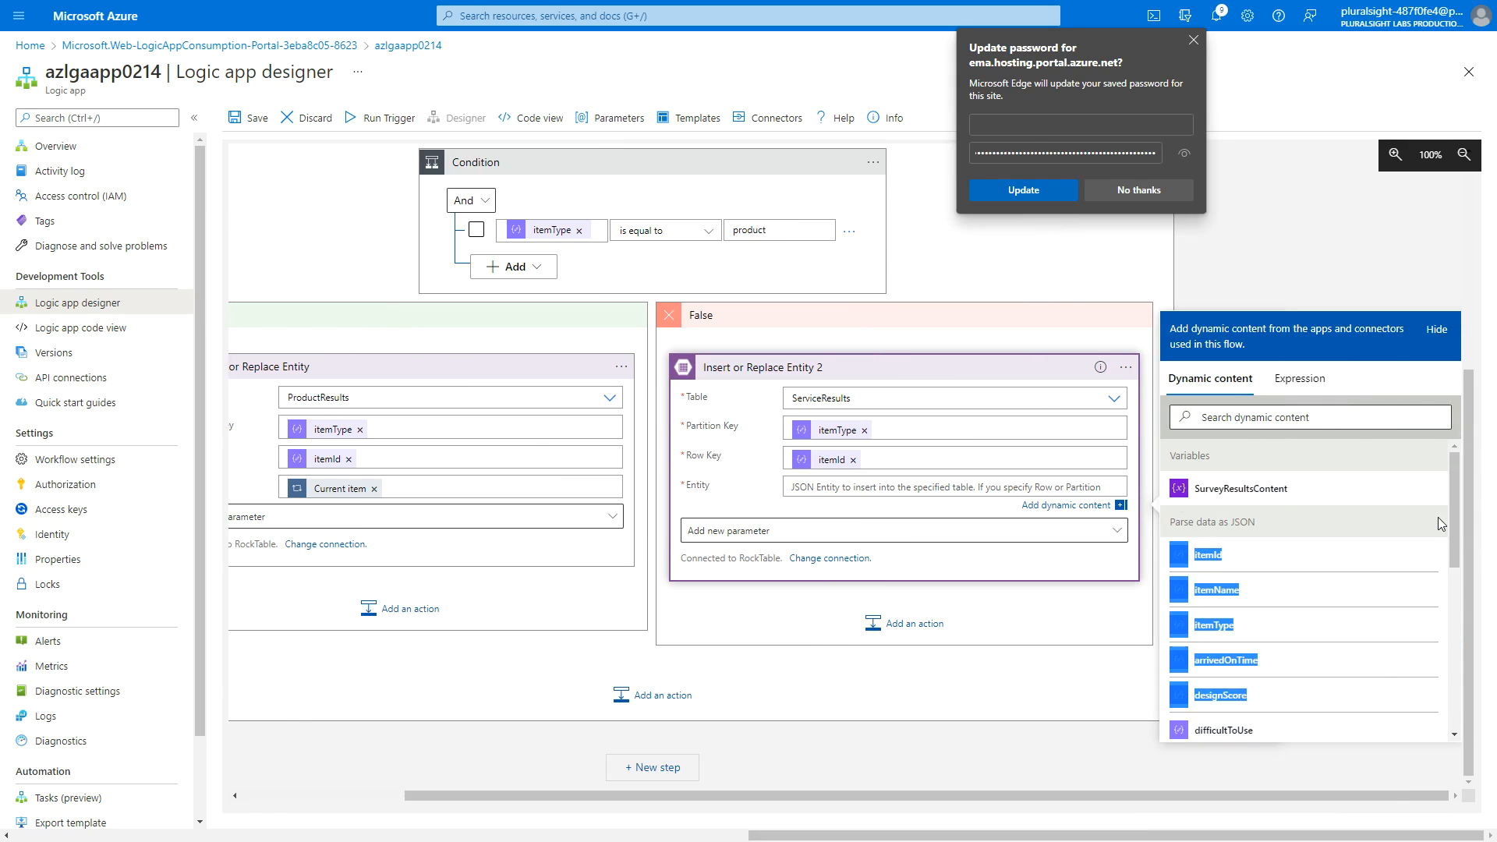
left_click_drag(1450, 497, 1452, 671)
left_click(1336, 724)
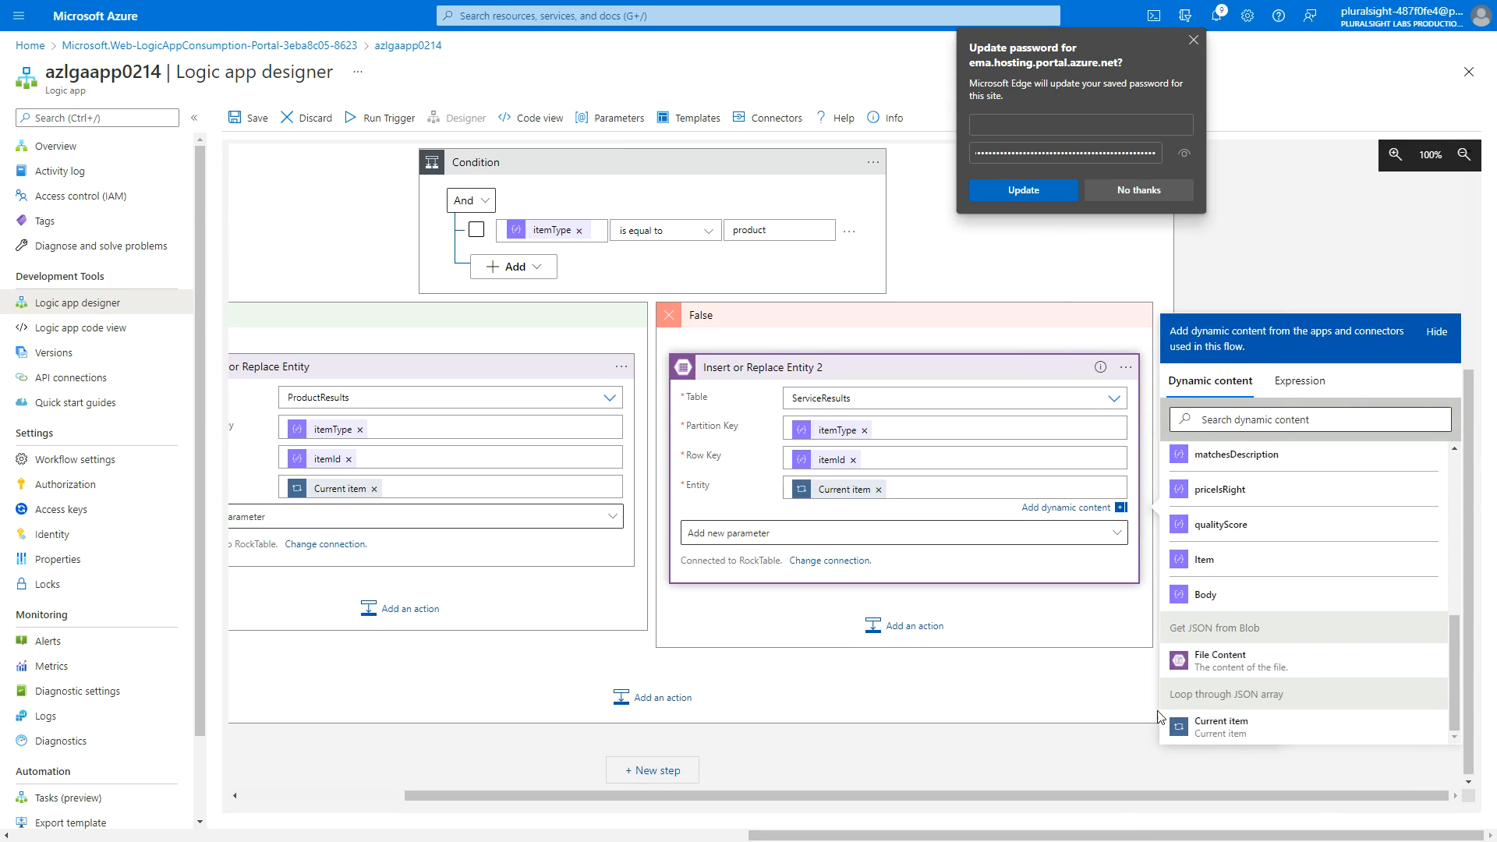
left_click(1188, 729)
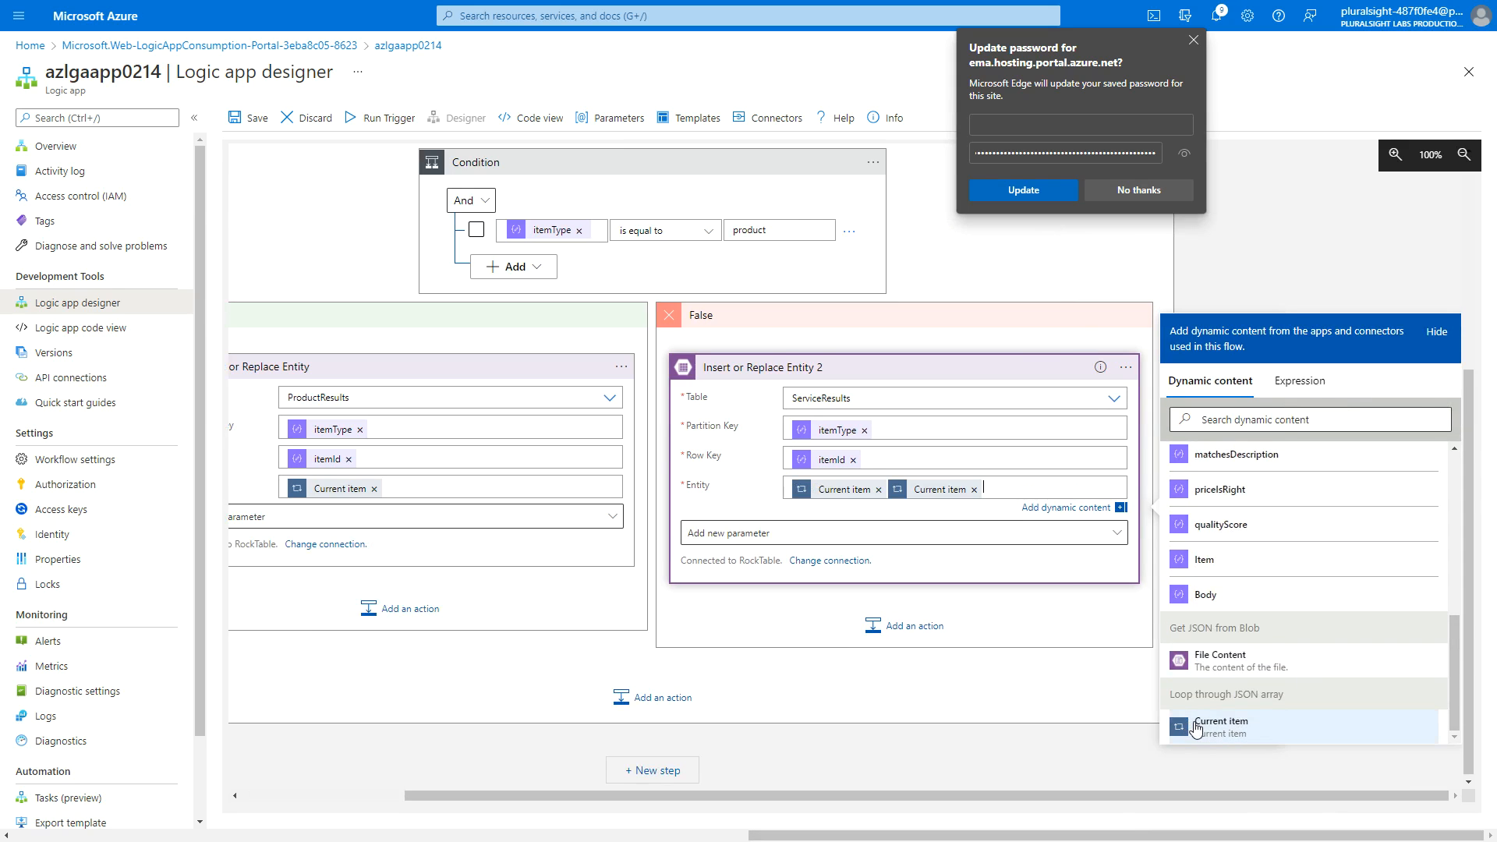
left_click(974, 490)
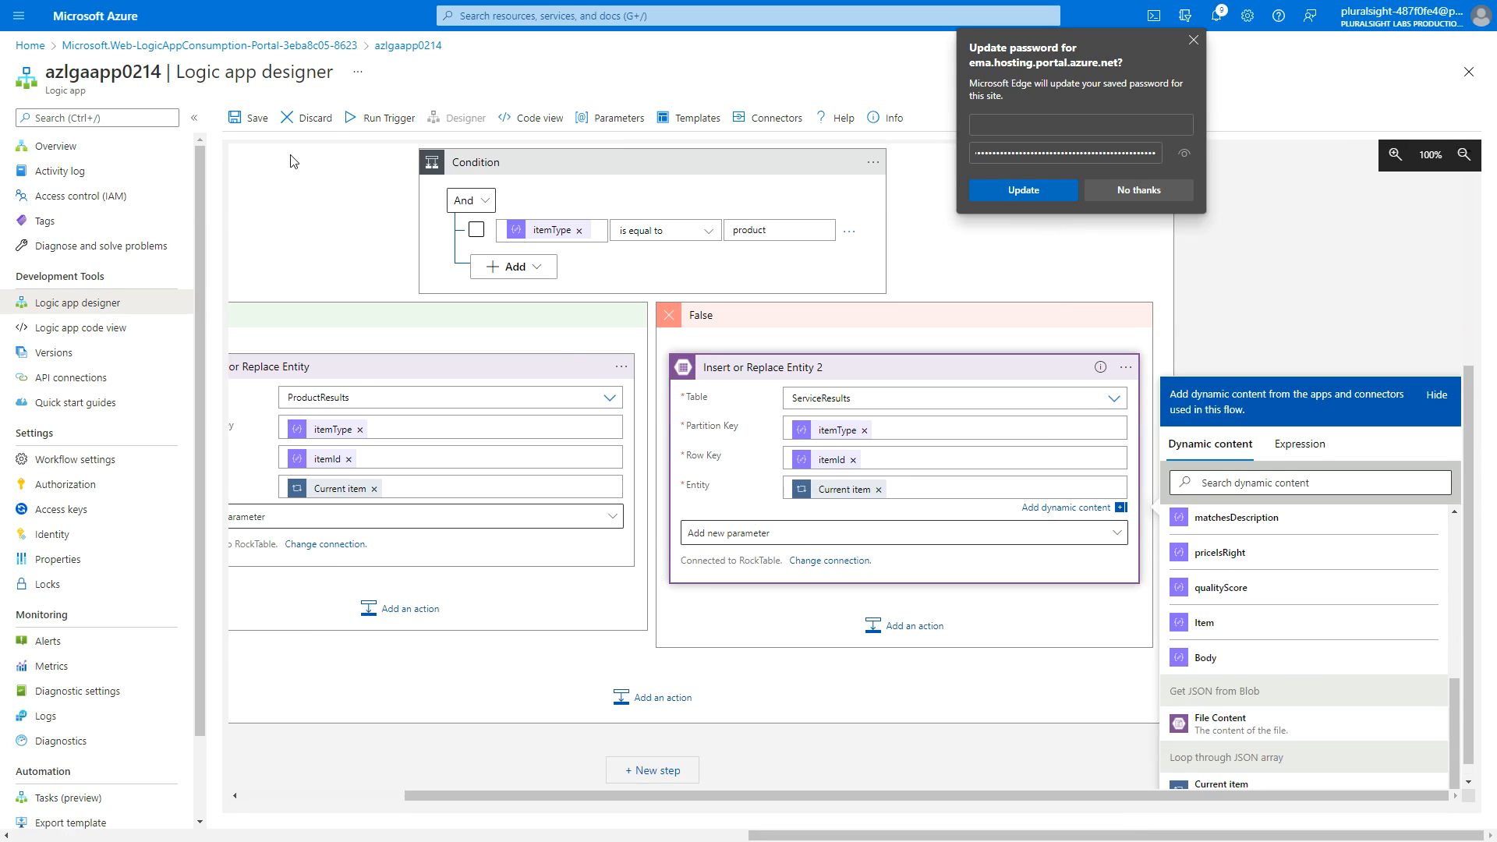
Save the logic app, dismiss the password update prompt, and run the trigger.
left_click(254, 118)
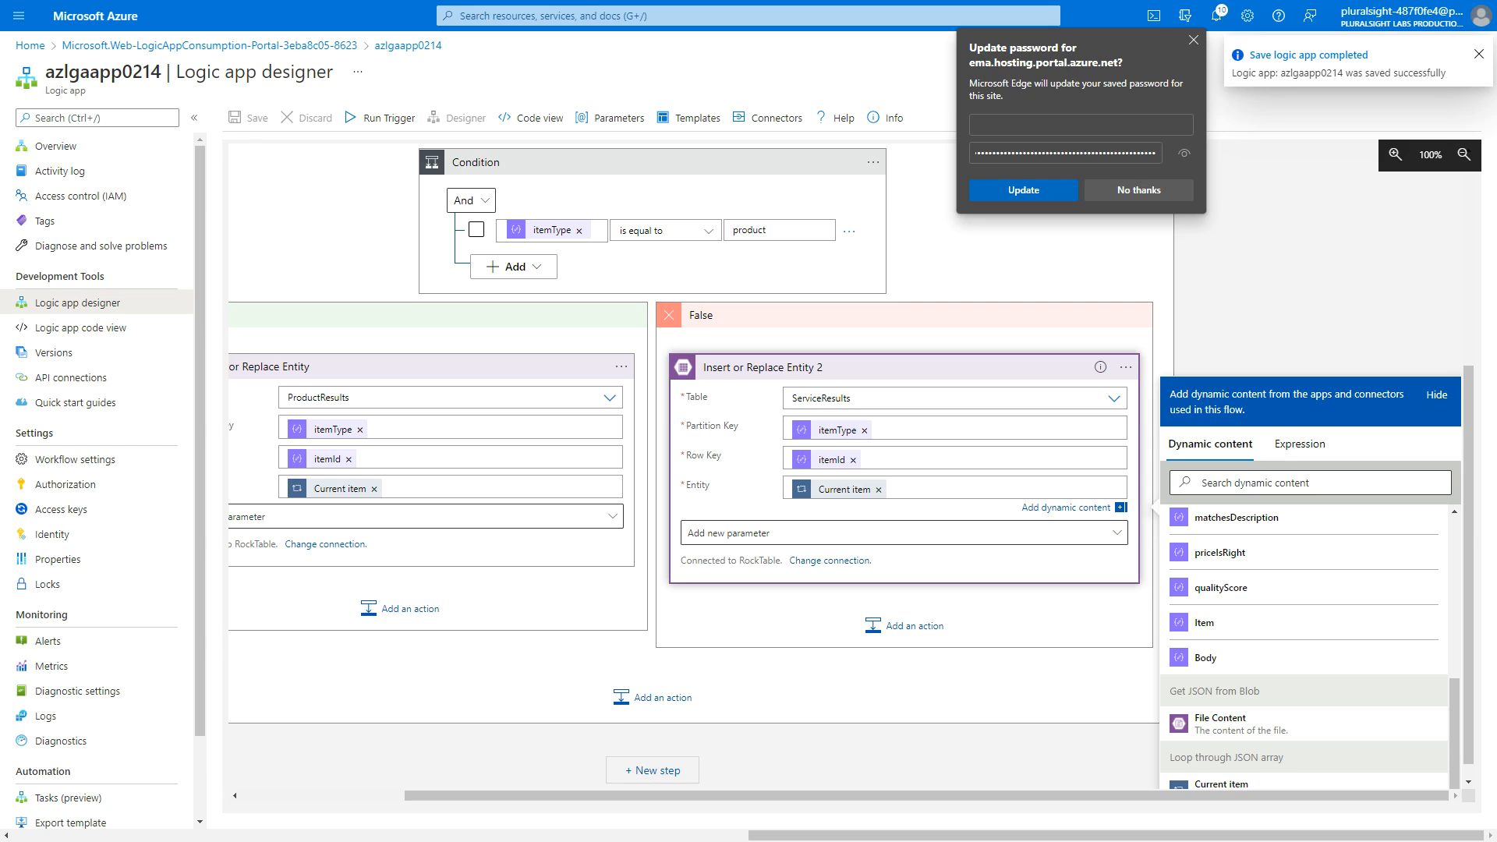
left_click(1193, 40)
left_click(384, 118)
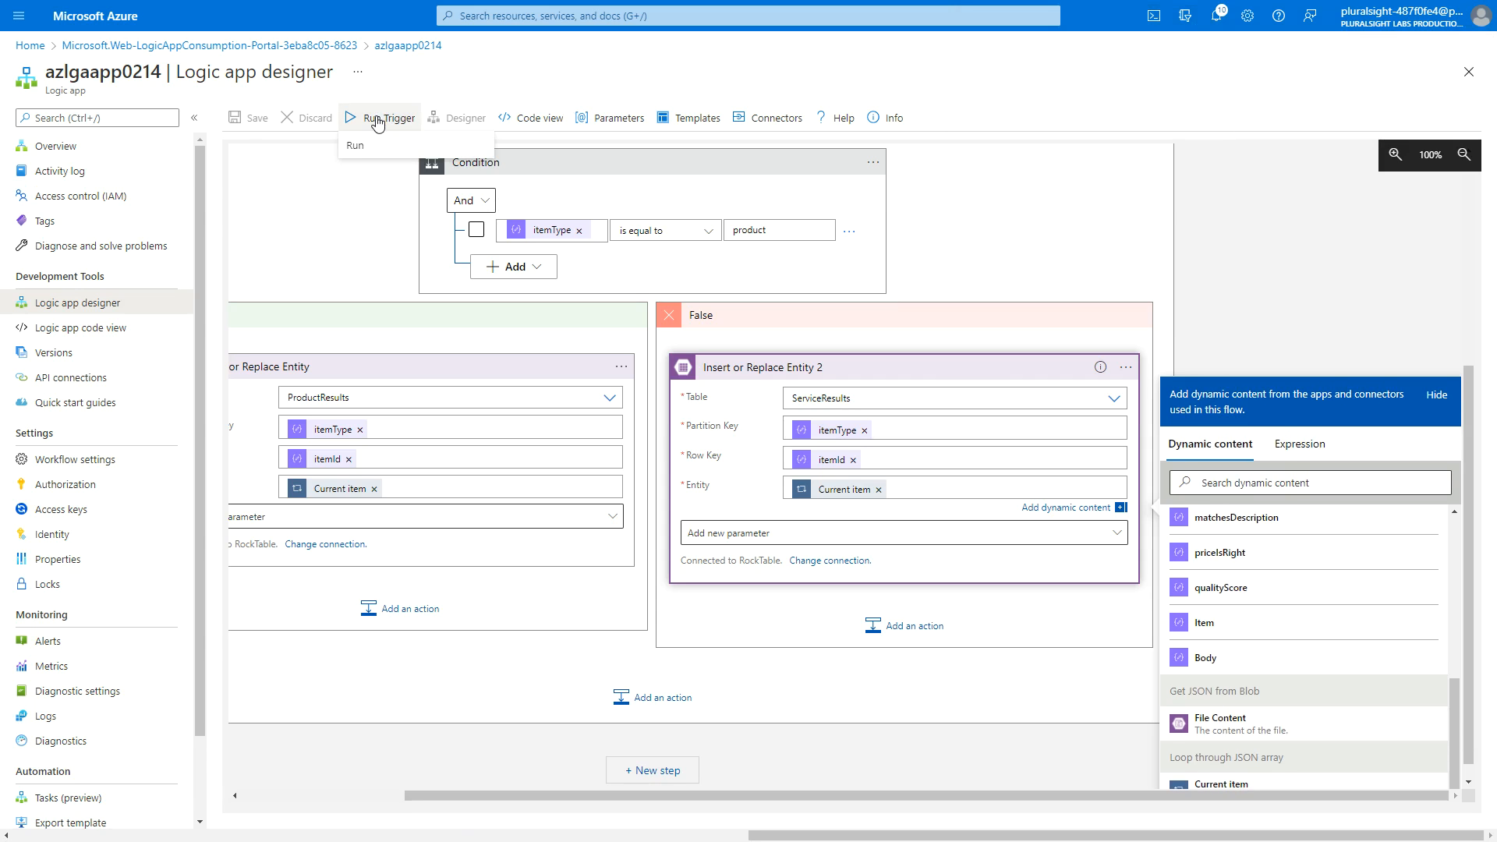
left_click(365, 148)
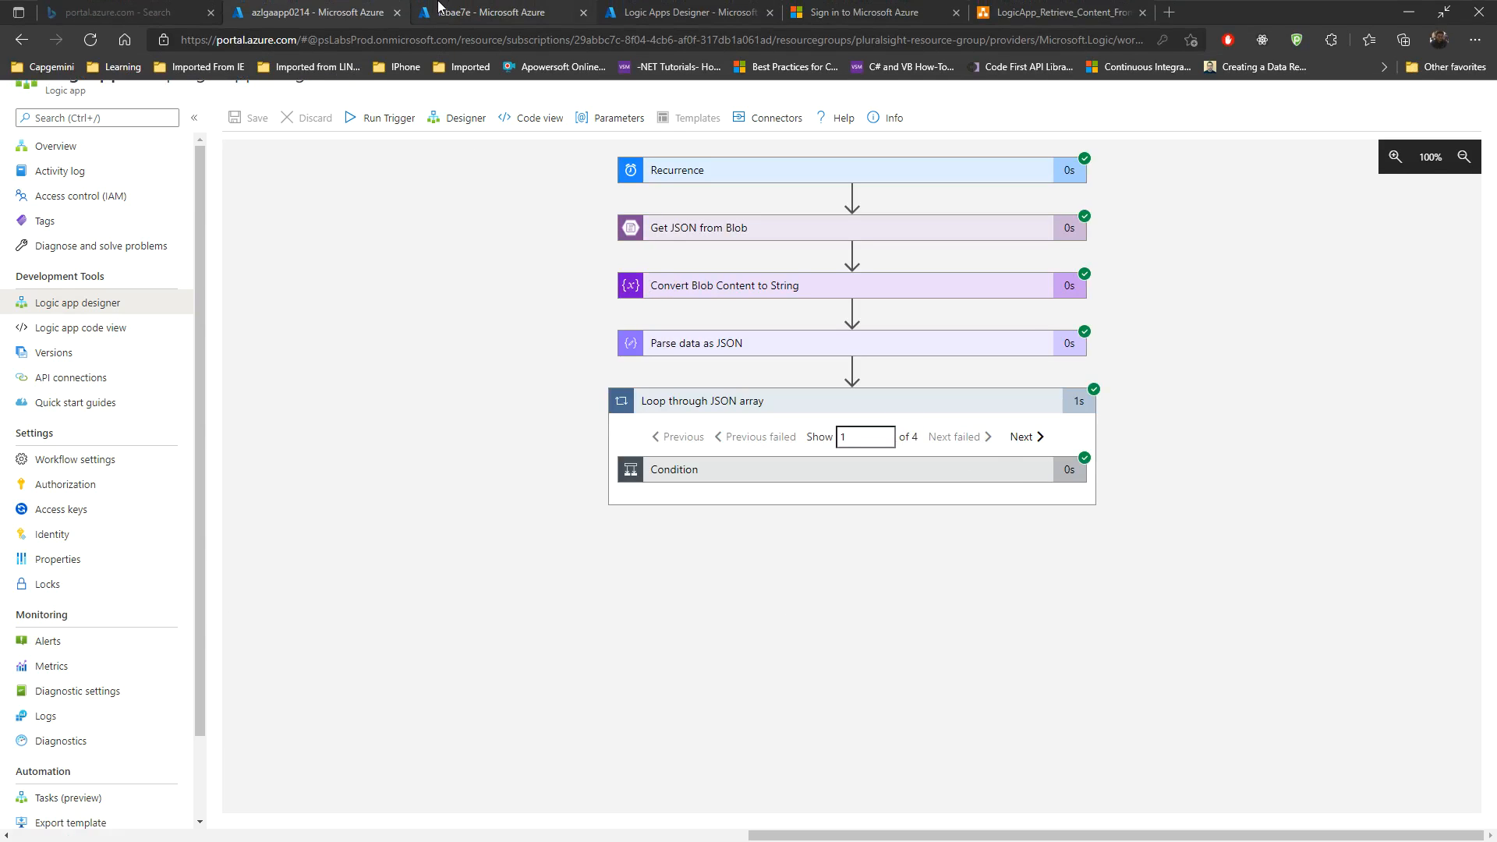
Switch to the labae7e storage account and check the ProductResults and ServiceResults tables in its storage browser.
left_click(477, 14)
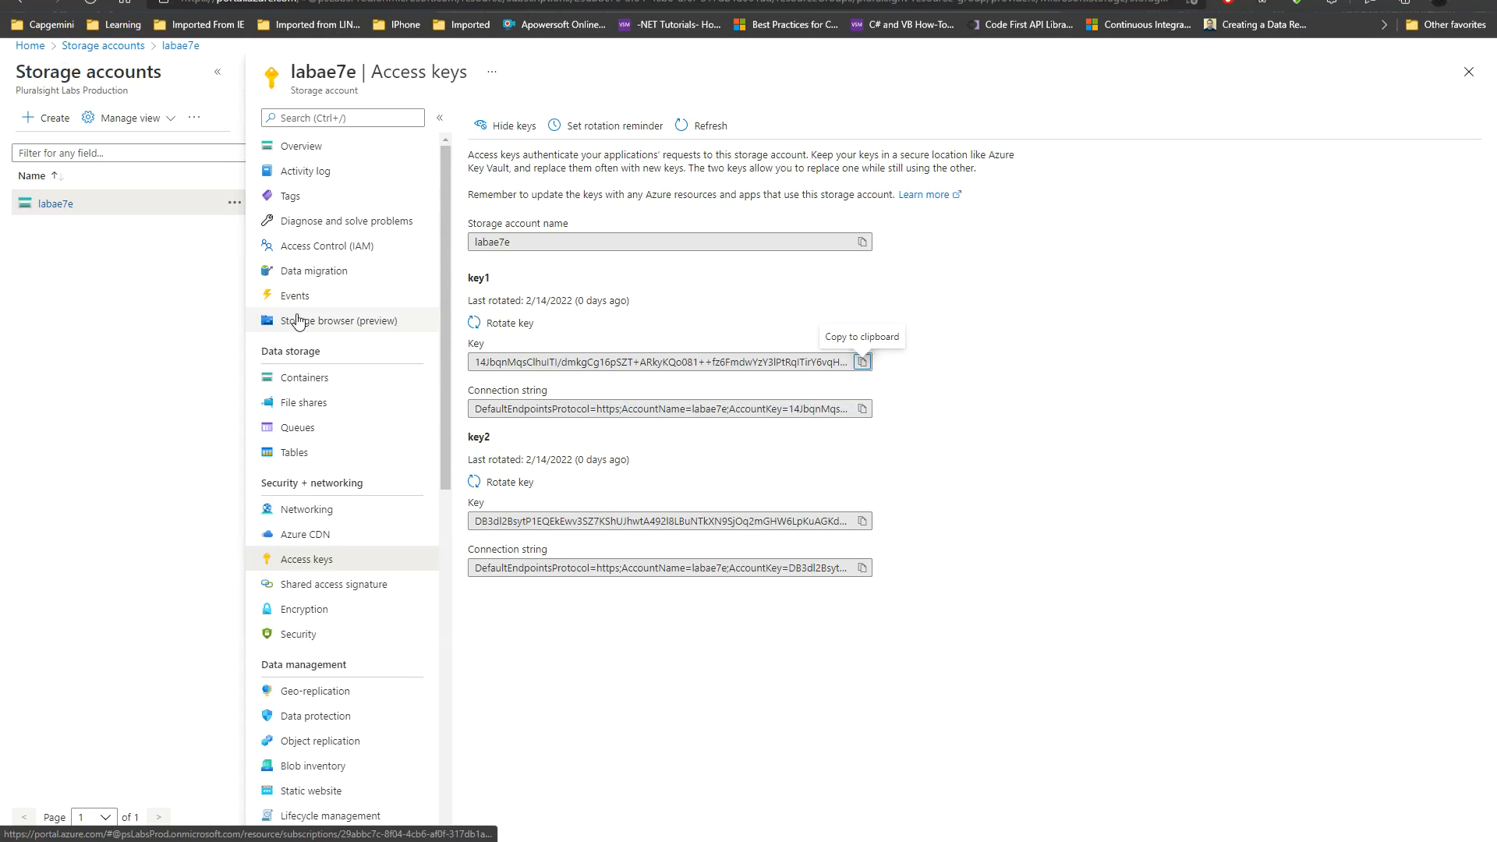
left_click(318, 326)
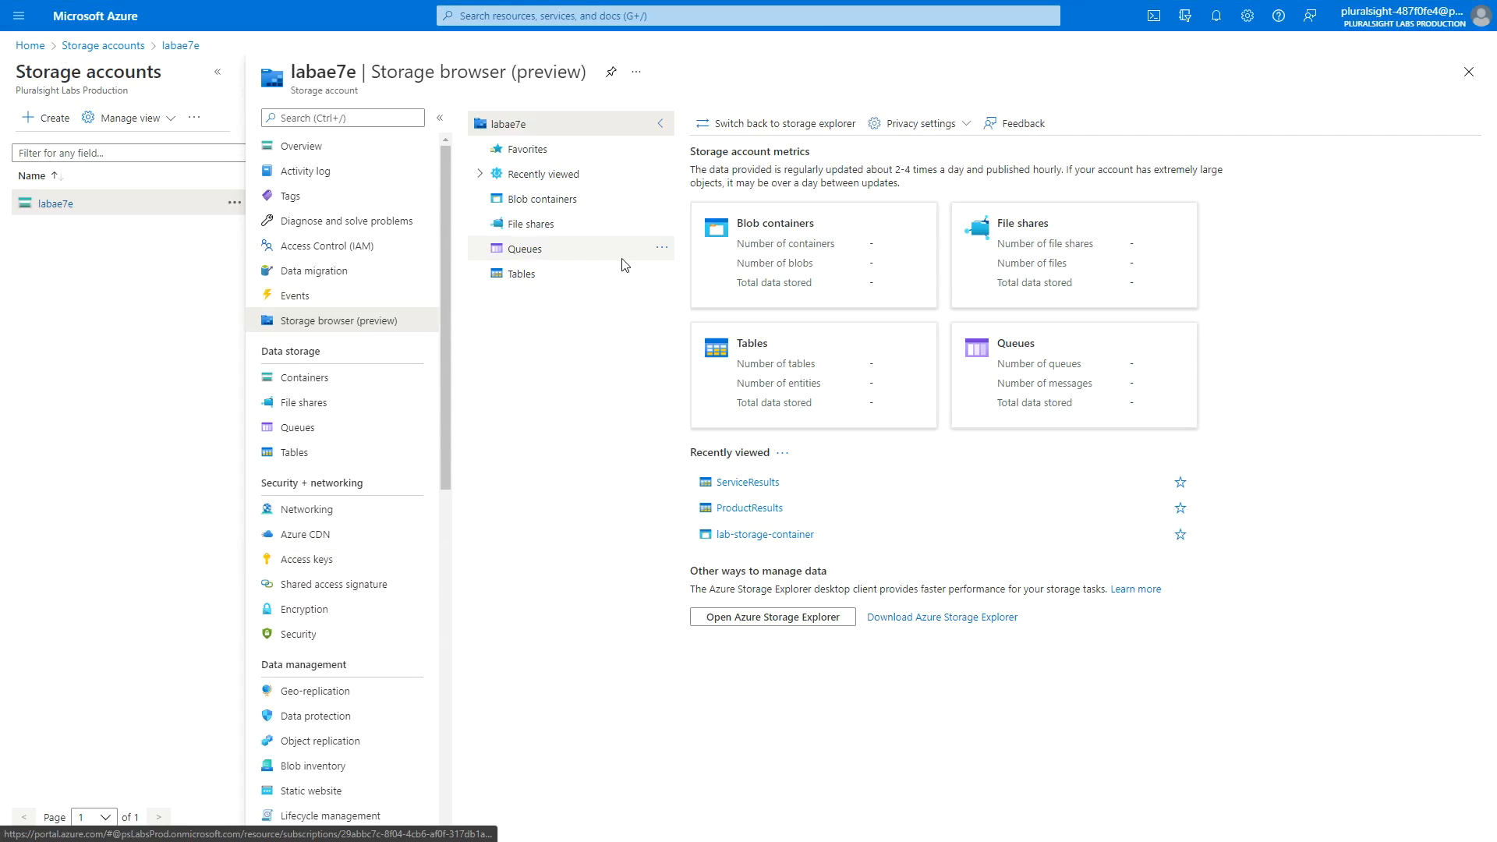
left_click(521, 279)
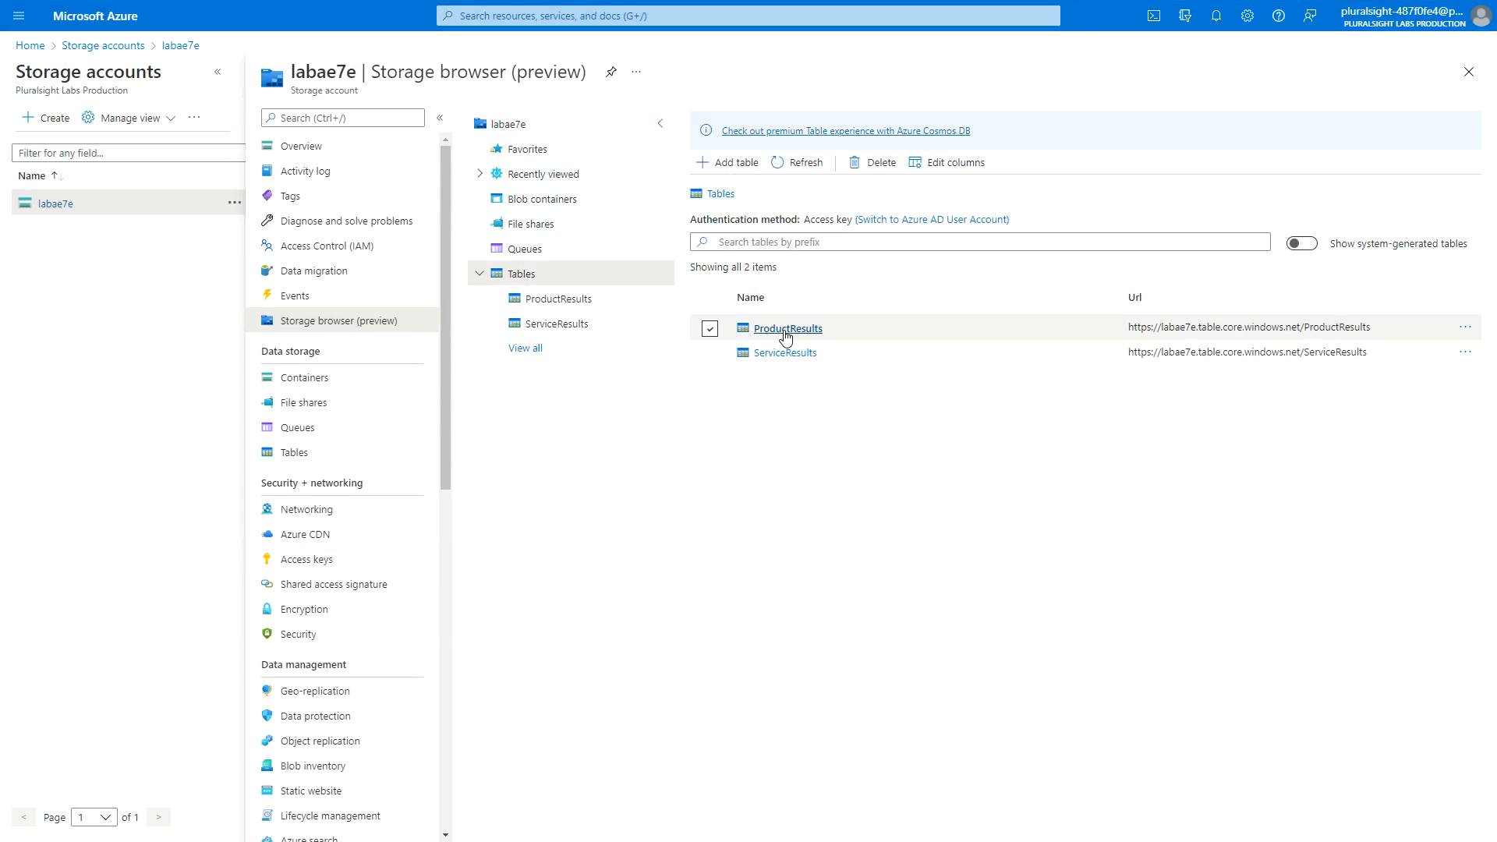
left_click(788, 333)
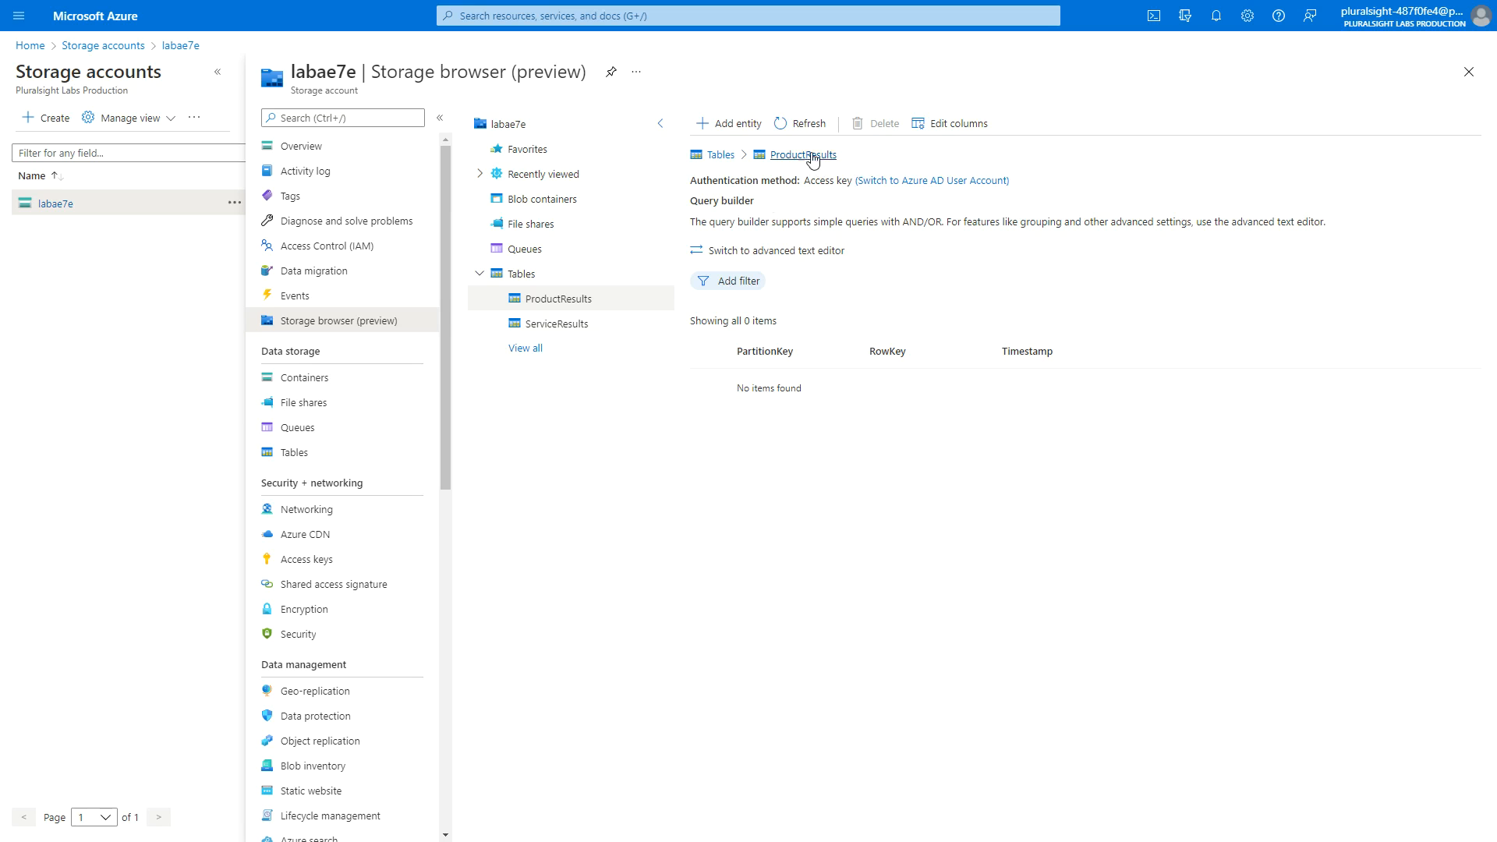
left_click(781, 128)
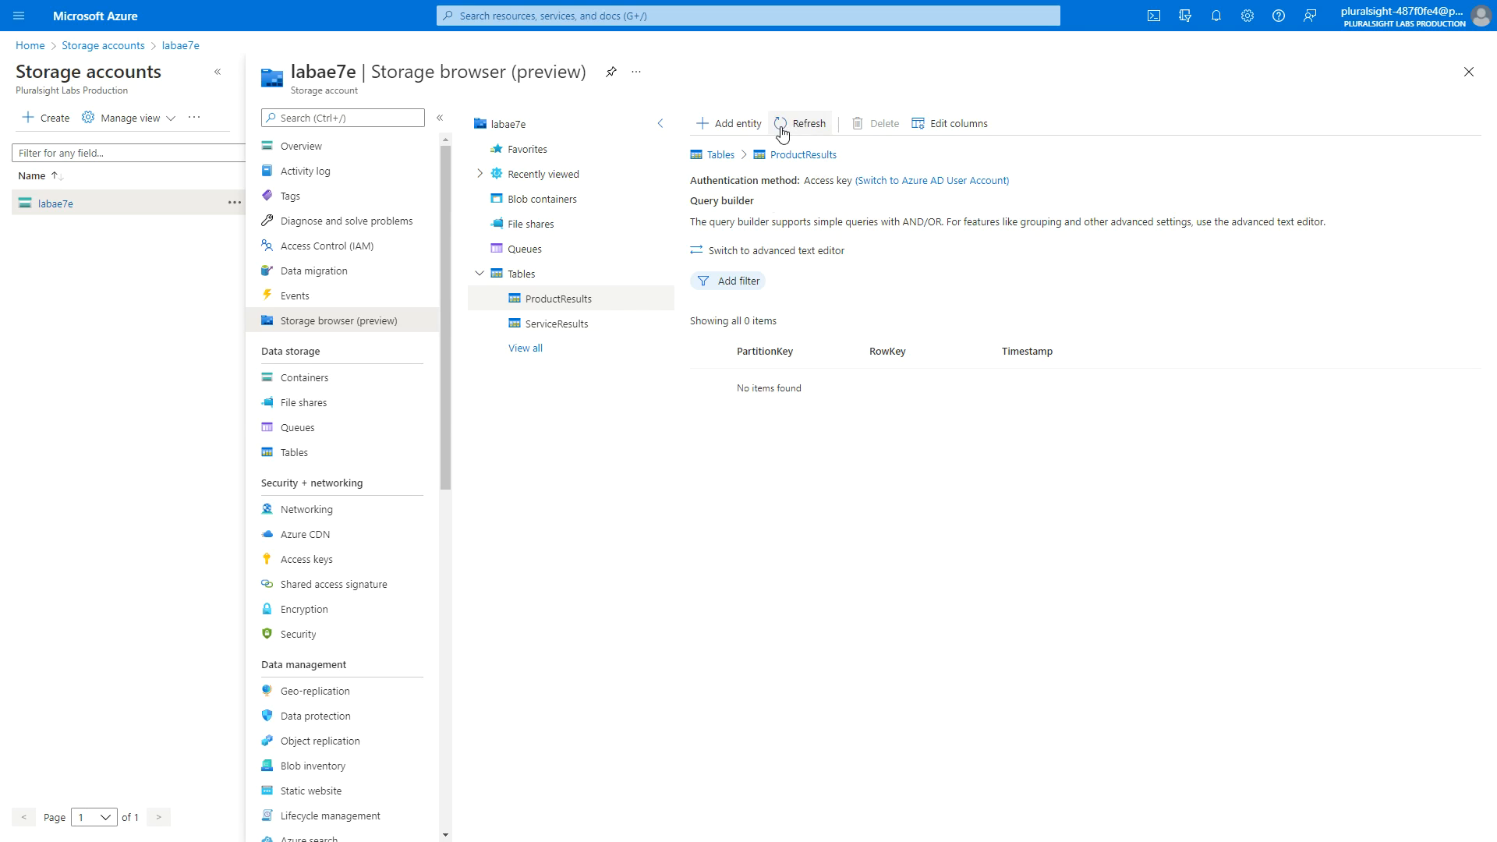
left_click(583, 322)
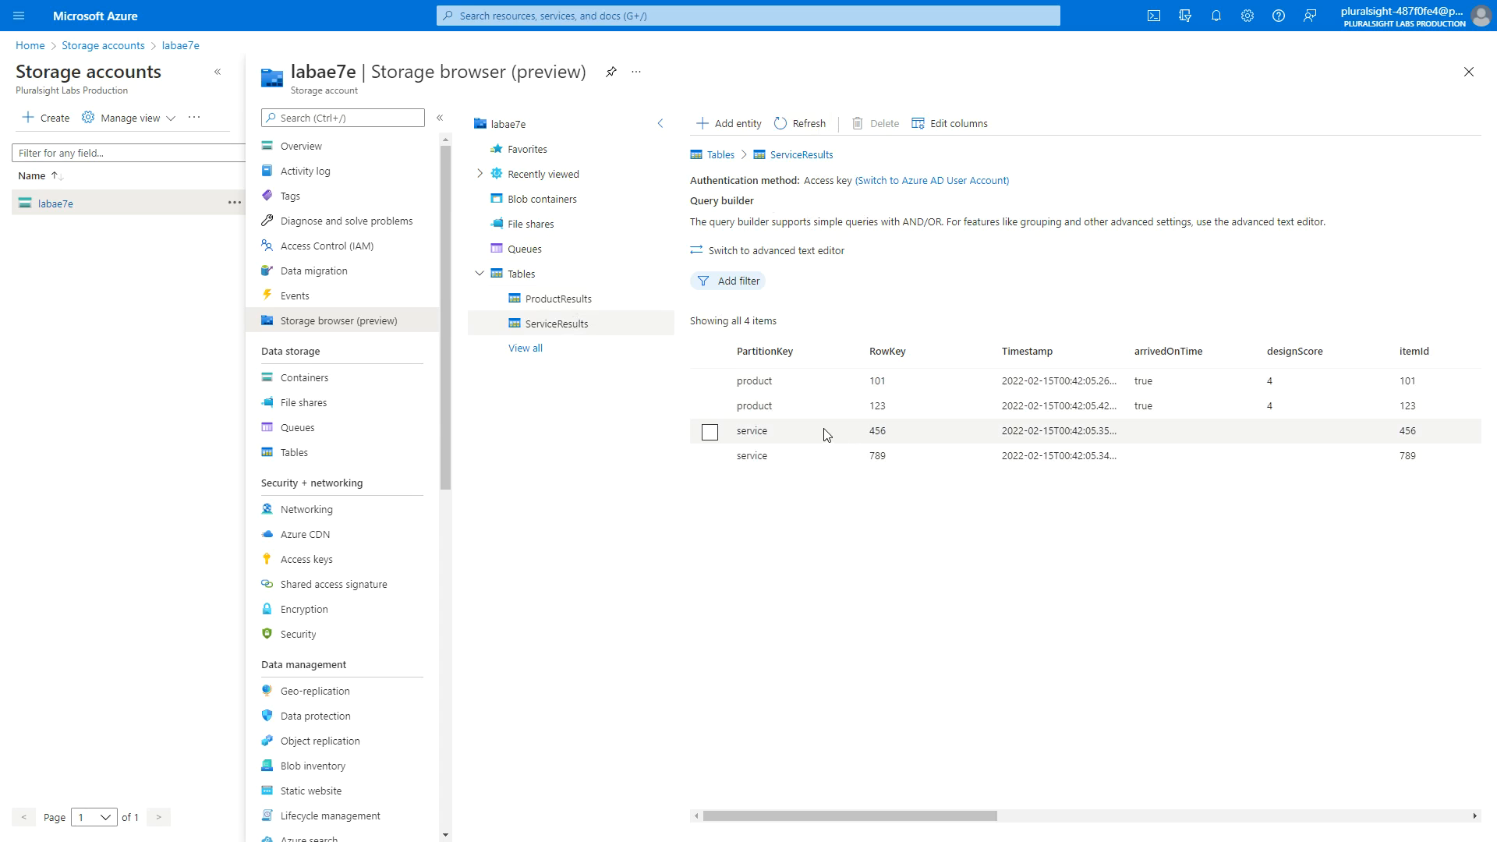
Open the ServiceResults entity with RowKey 123 and examine its PartitionKey and other properties.
left_click(744, 407)
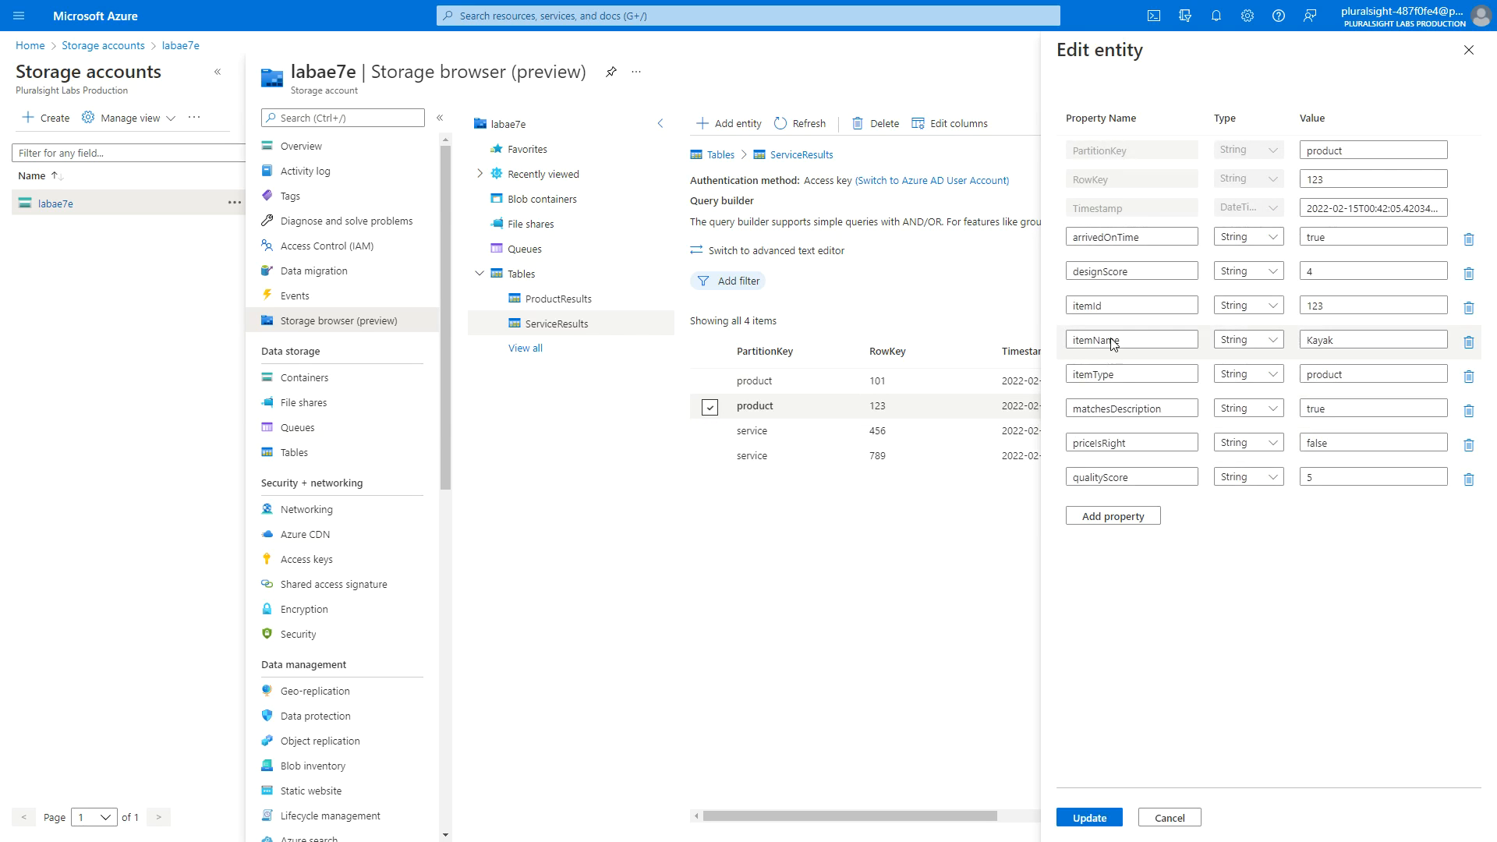
double_click(1361, 151)
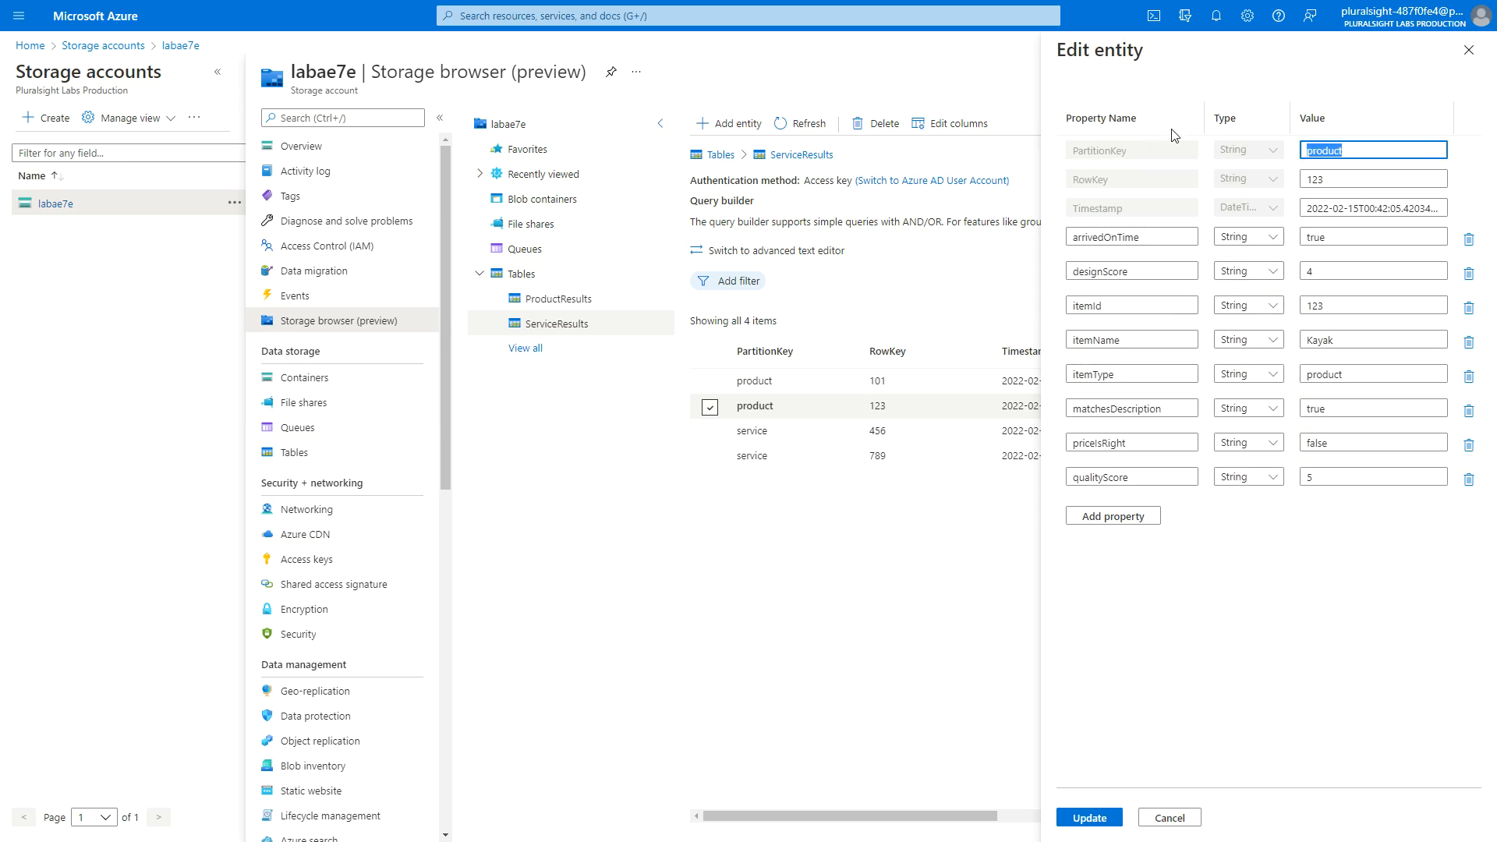
left_click(501, 345)
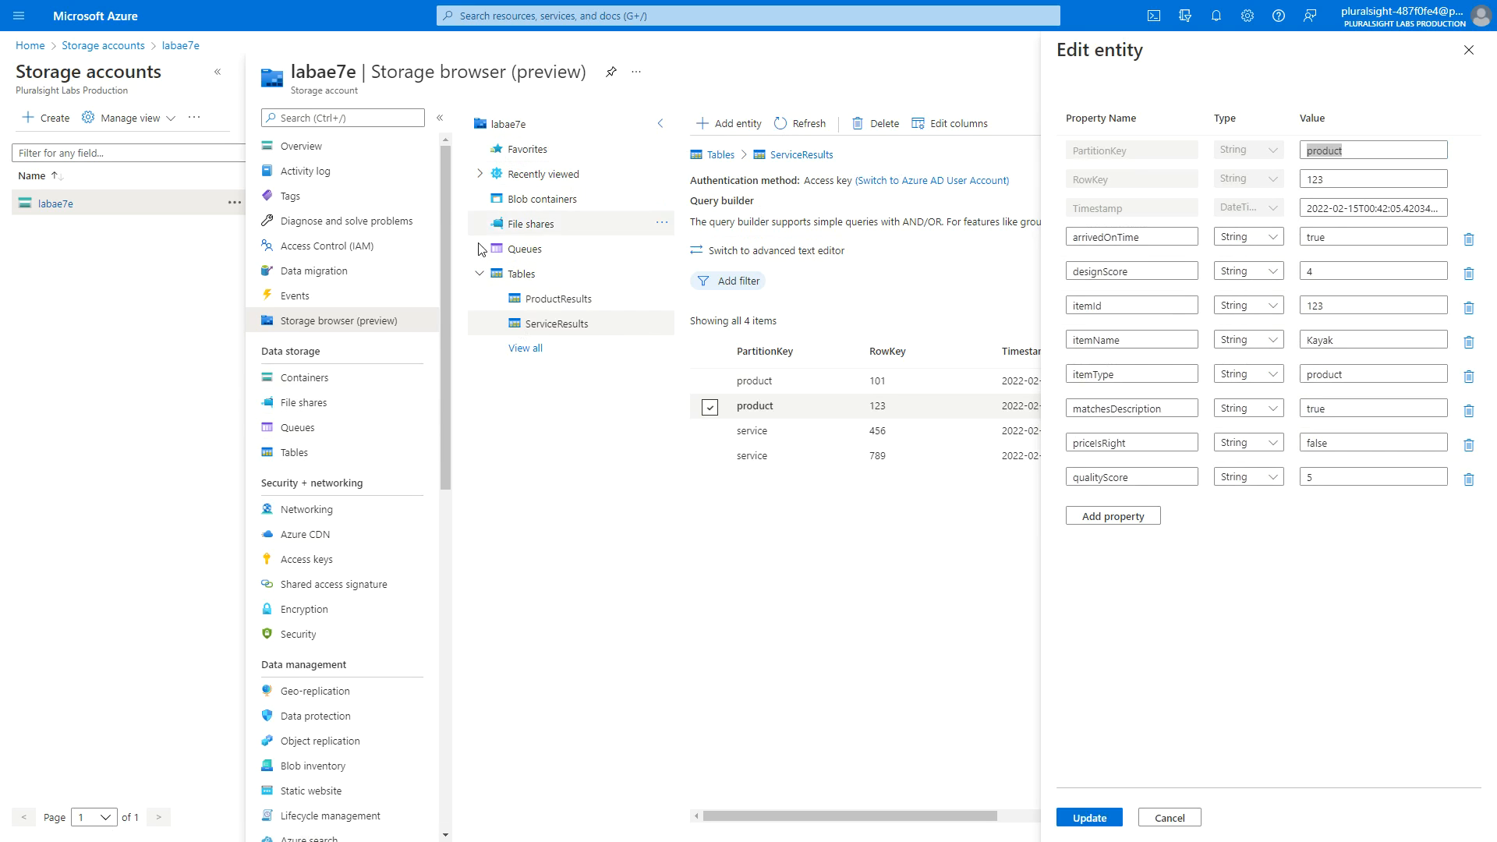
Return to the logic app run and examine the Condition's raw inputs, the loop iterations through 4, and the Parse data as JSON details.
mouse_move(372, 7)
left_click(315, 10)
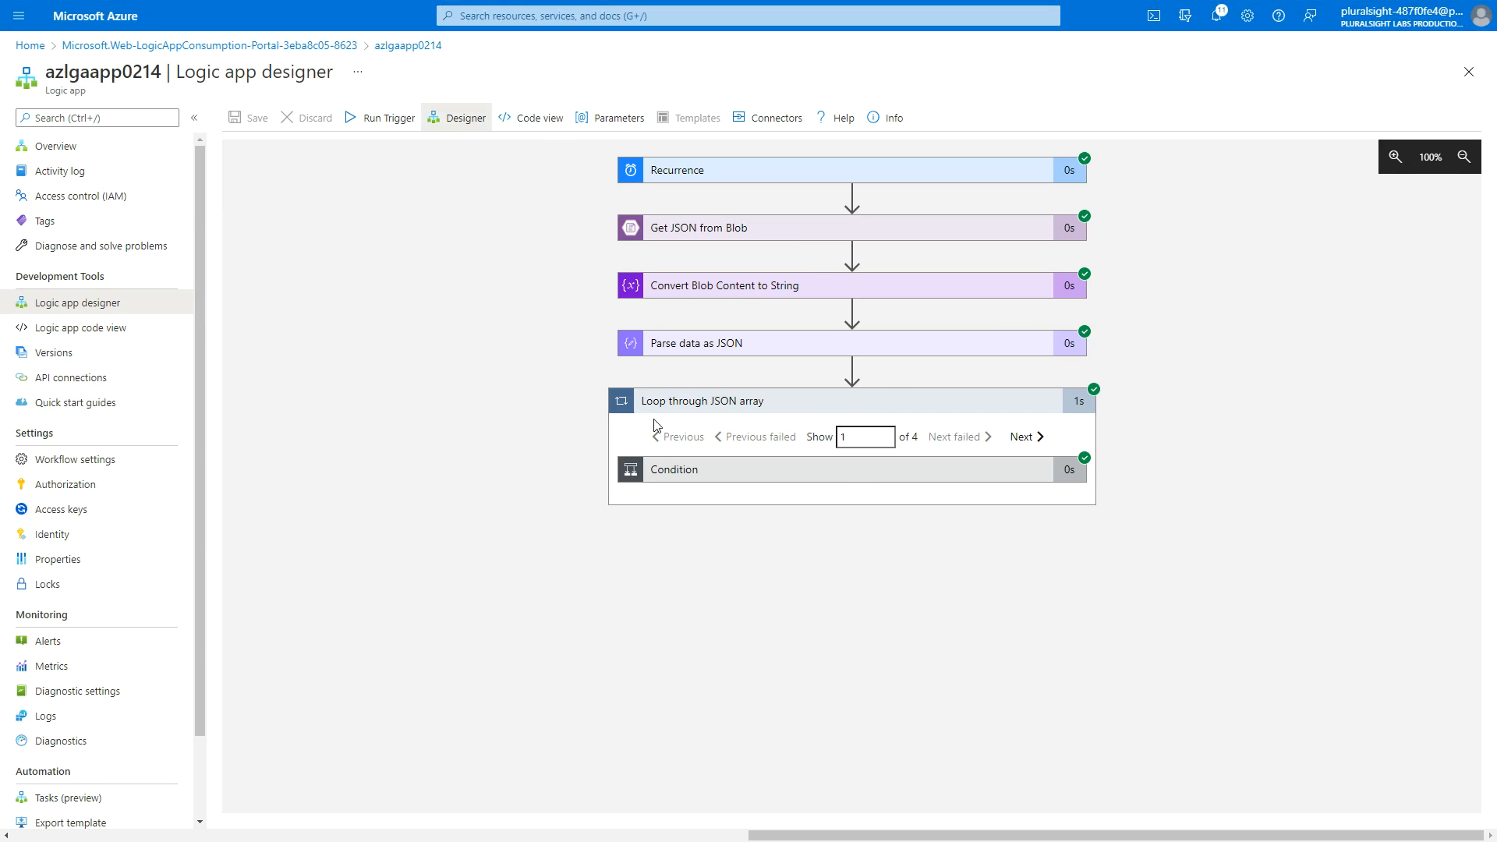
left_click(854, 470)
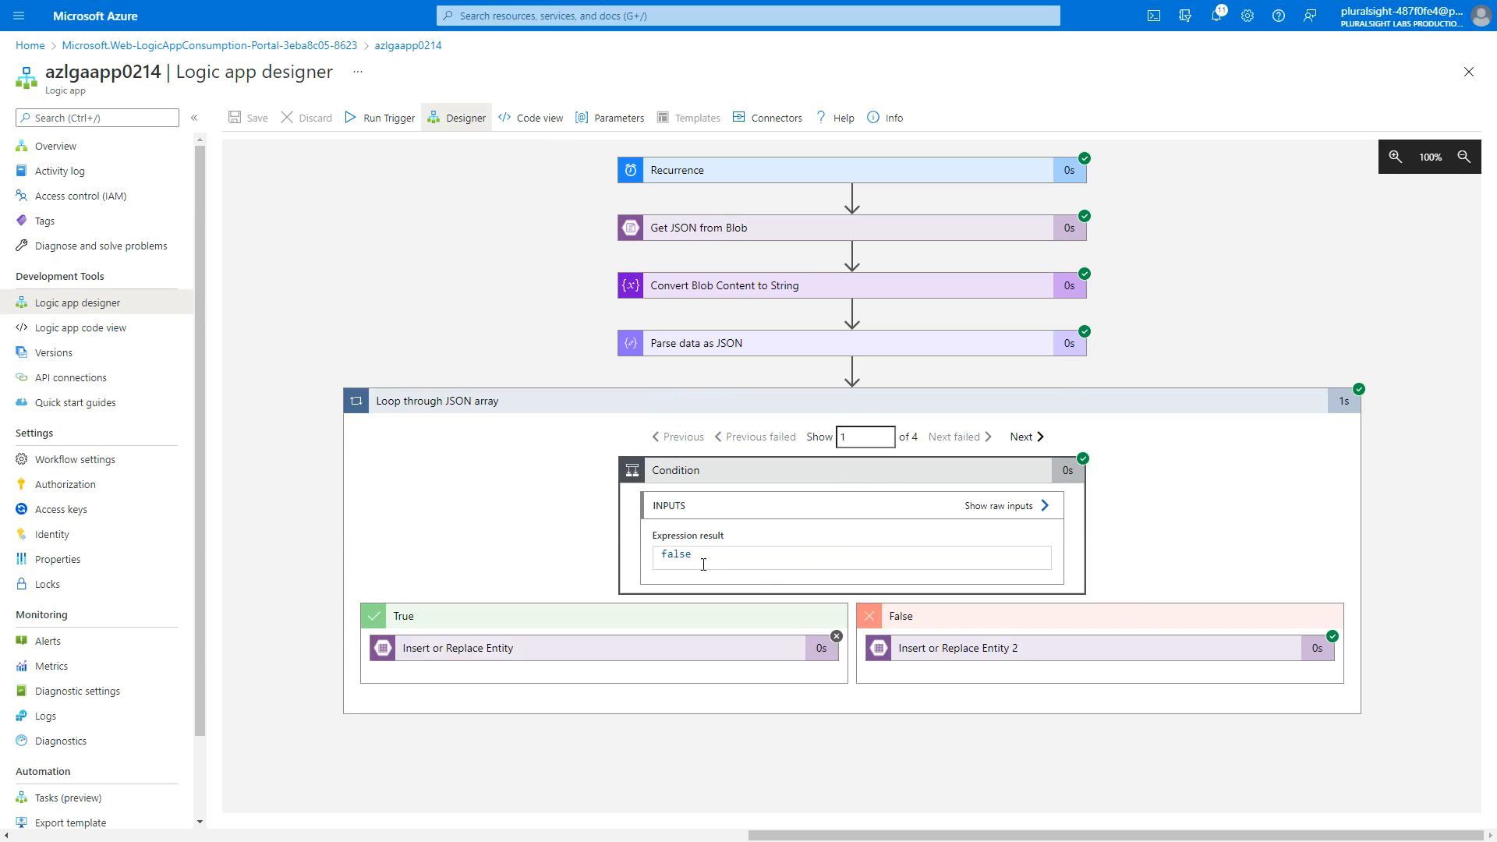
left_click(1043, 505)
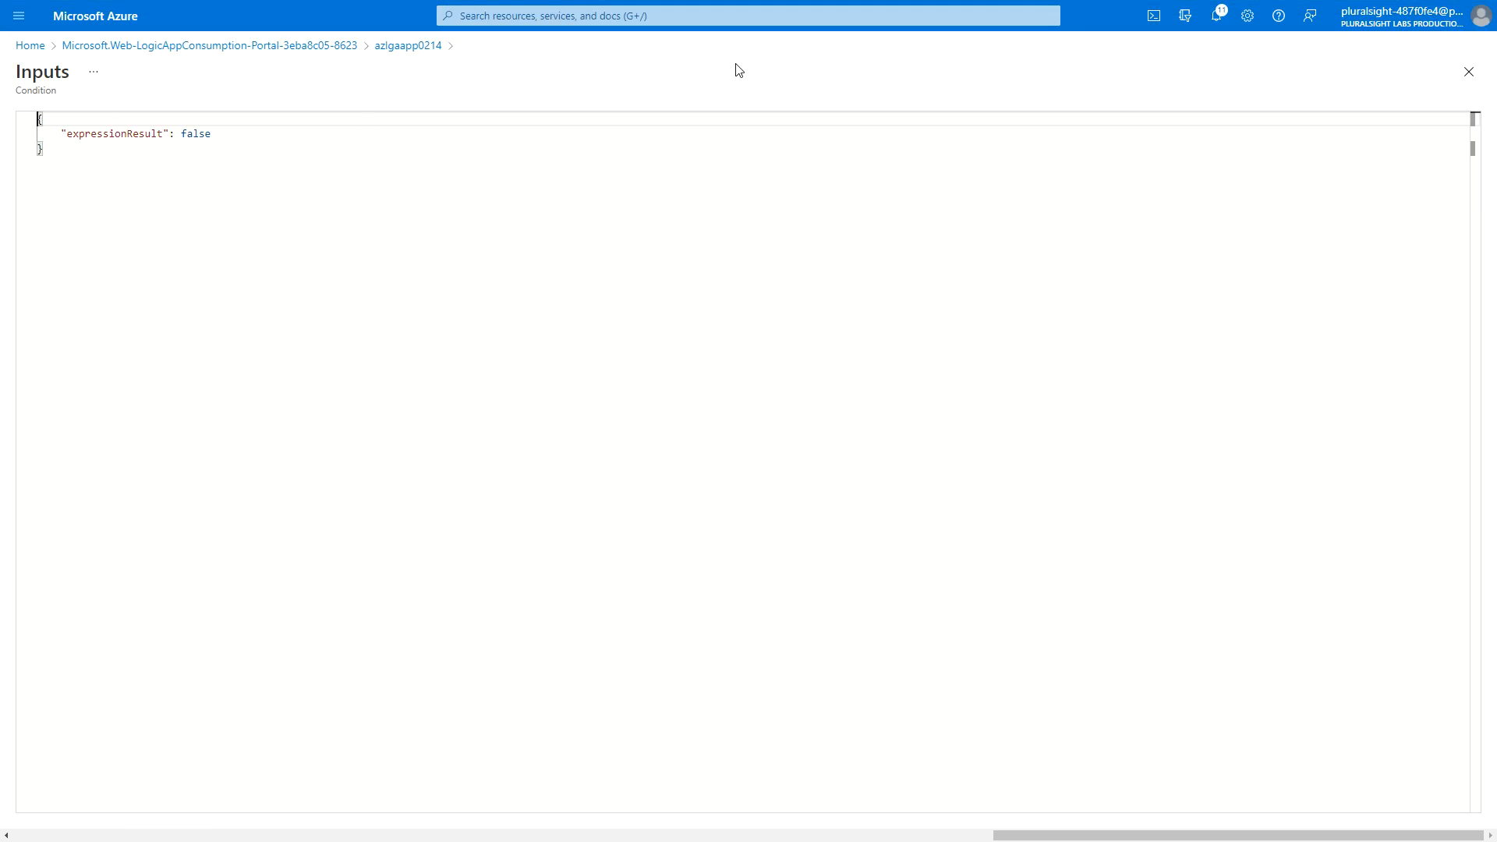
left_click(1468, 72)
left_click(1044, 506)
left_click(1468, 70)
left_click(1028, 437)
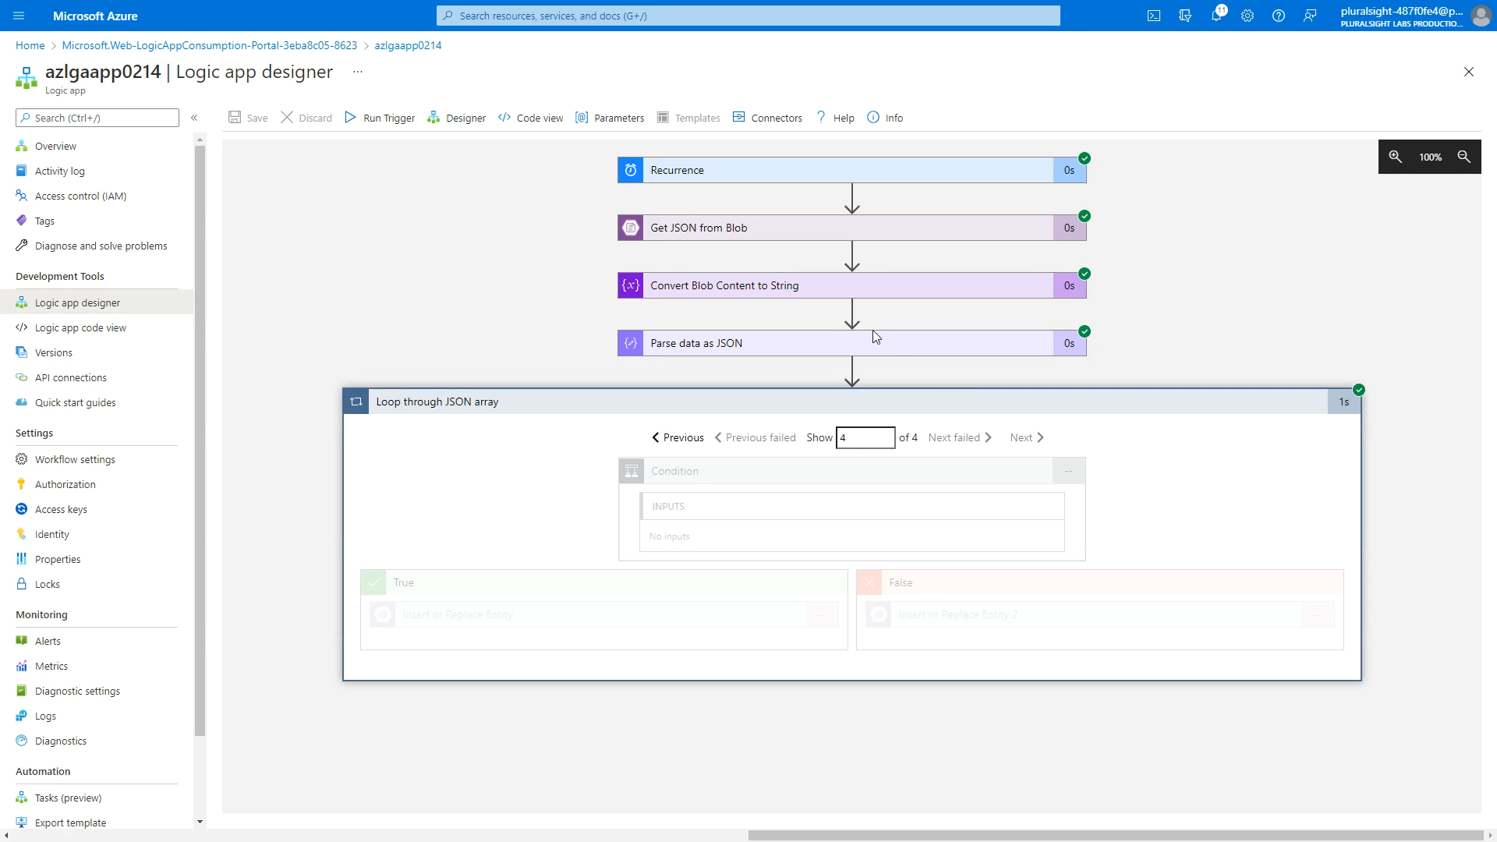
left_click(870, 343)
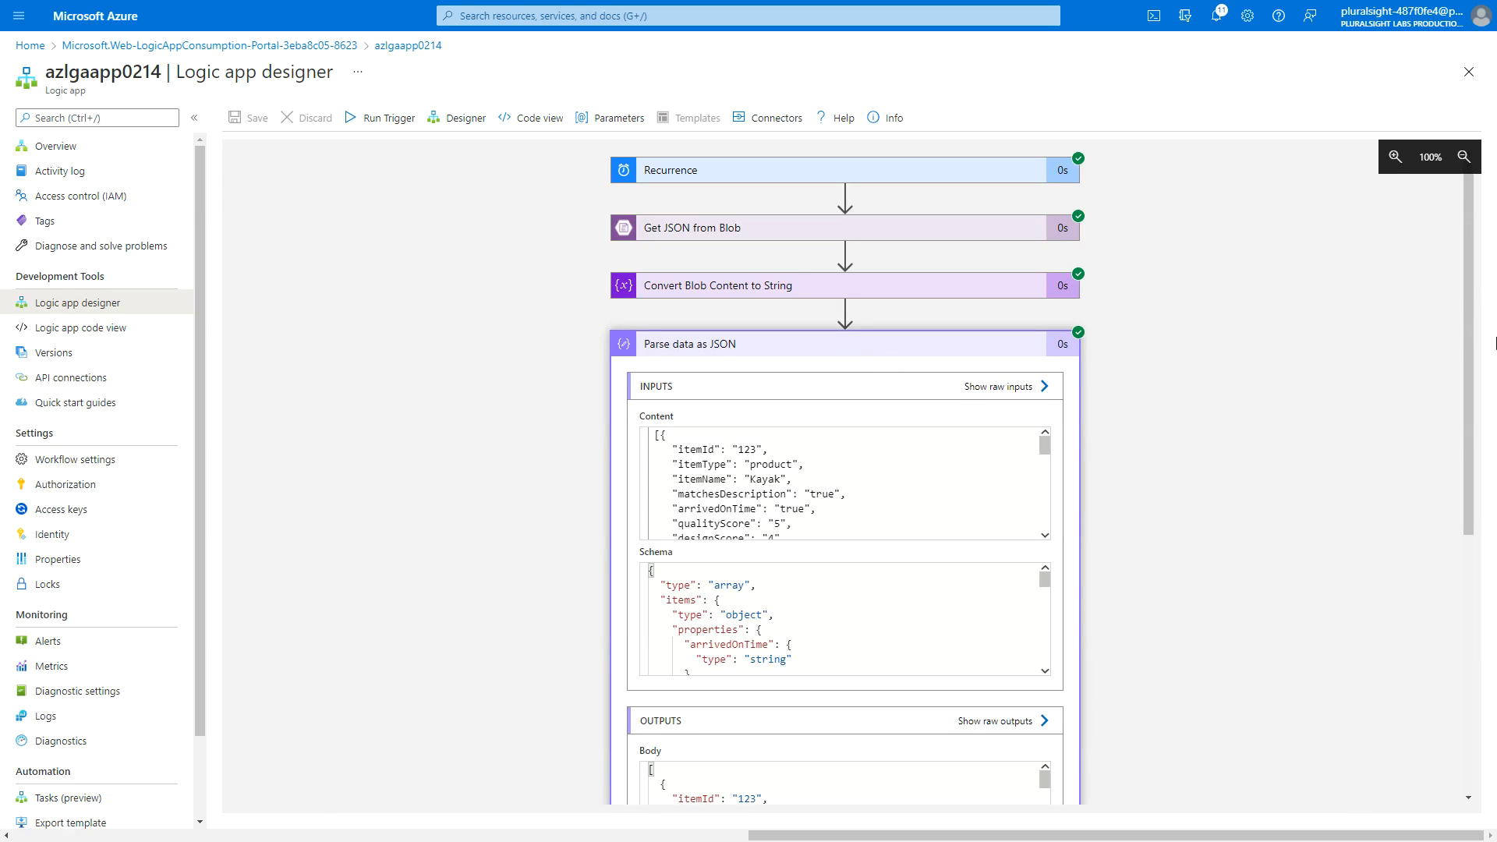
Reopen the logic app for editing and set the empty value in the loop's Condition to the itemType dynamic value.
left_click(443, 120)
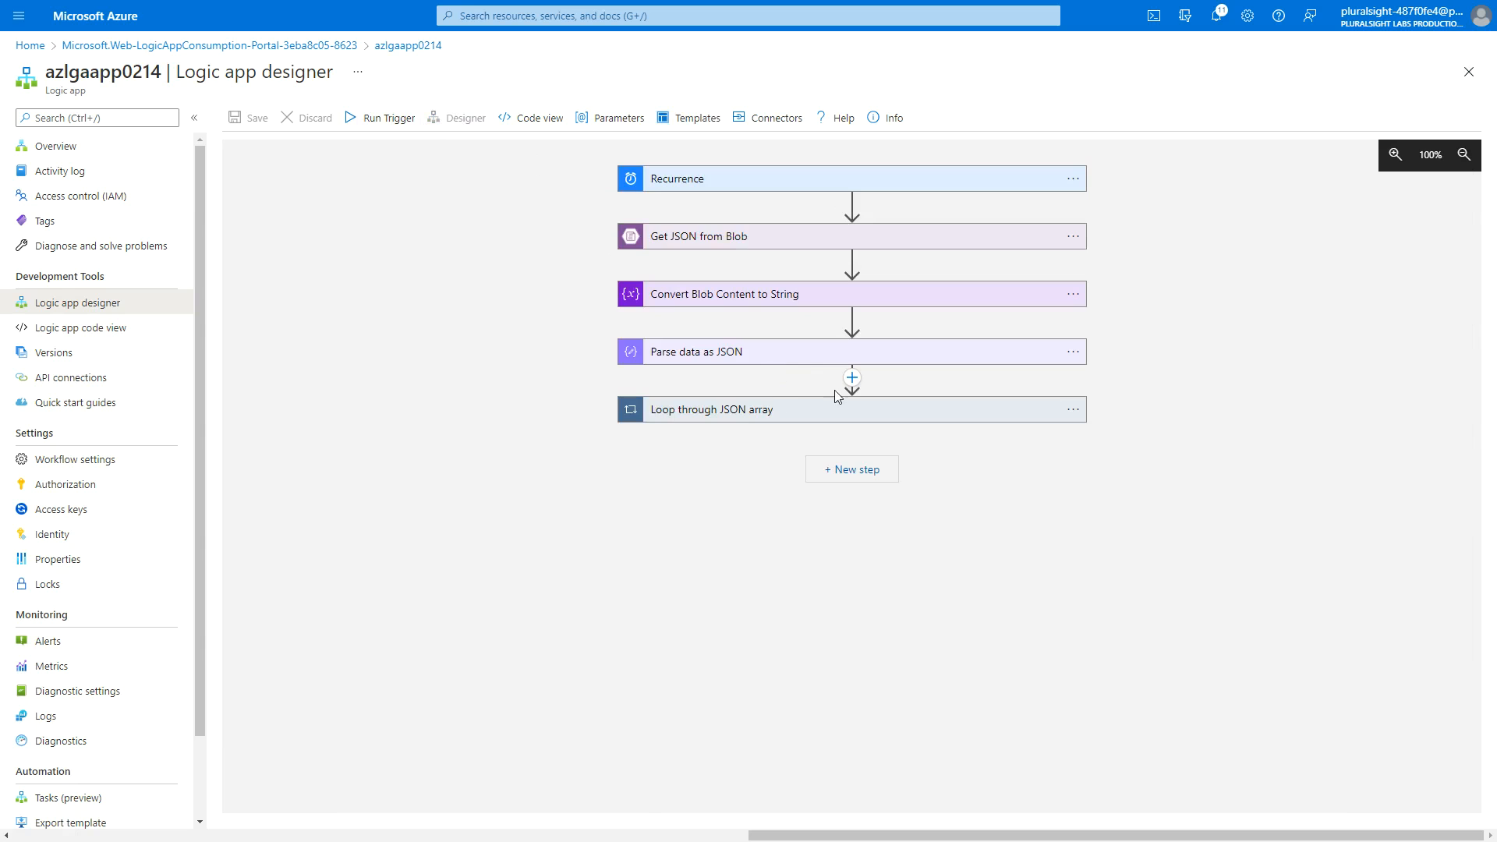
left_click(828, 415)
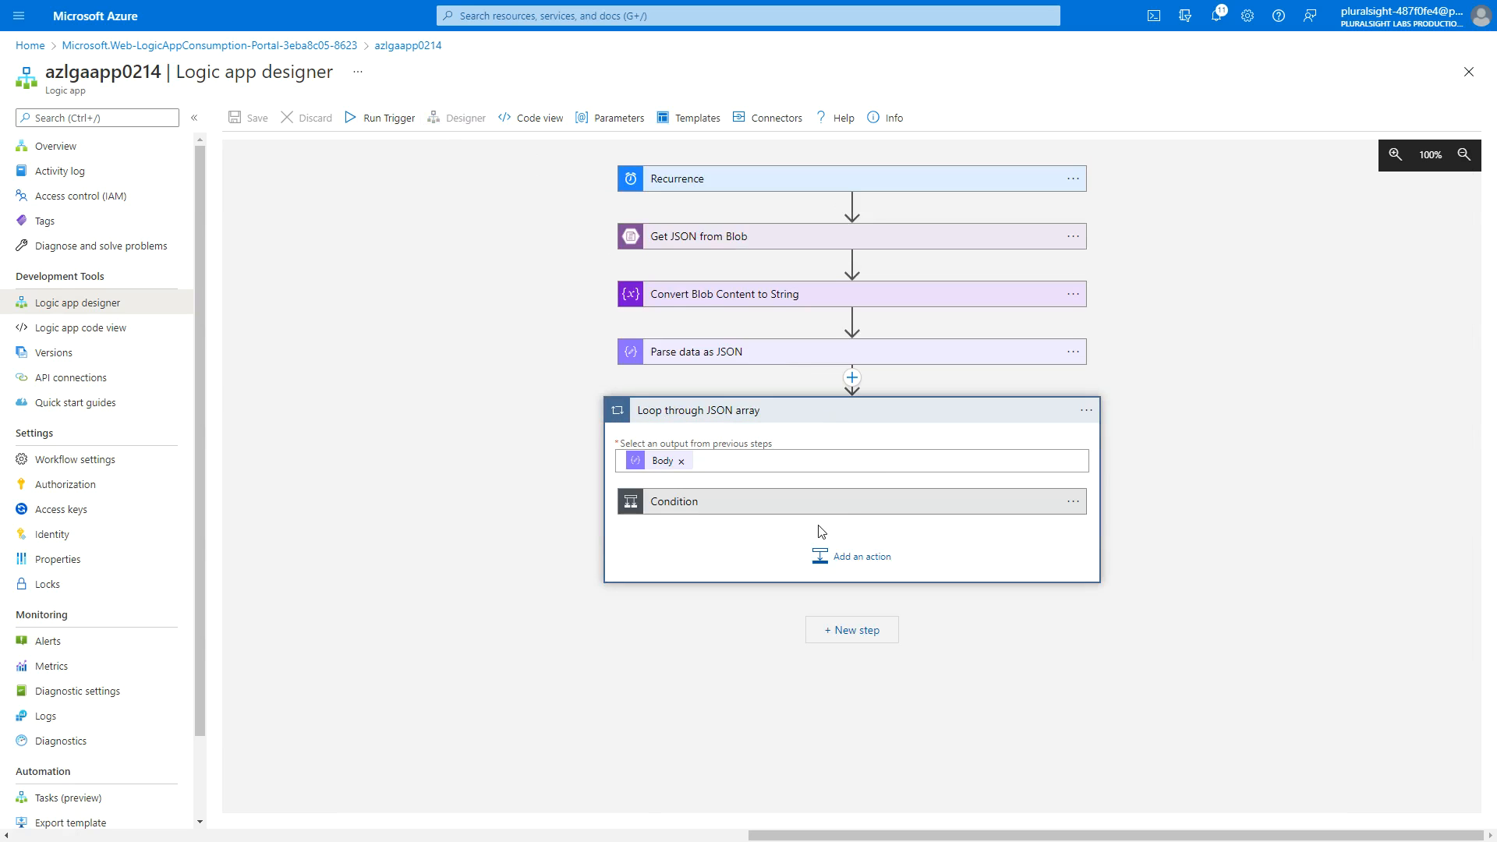
left_click(766, 509)
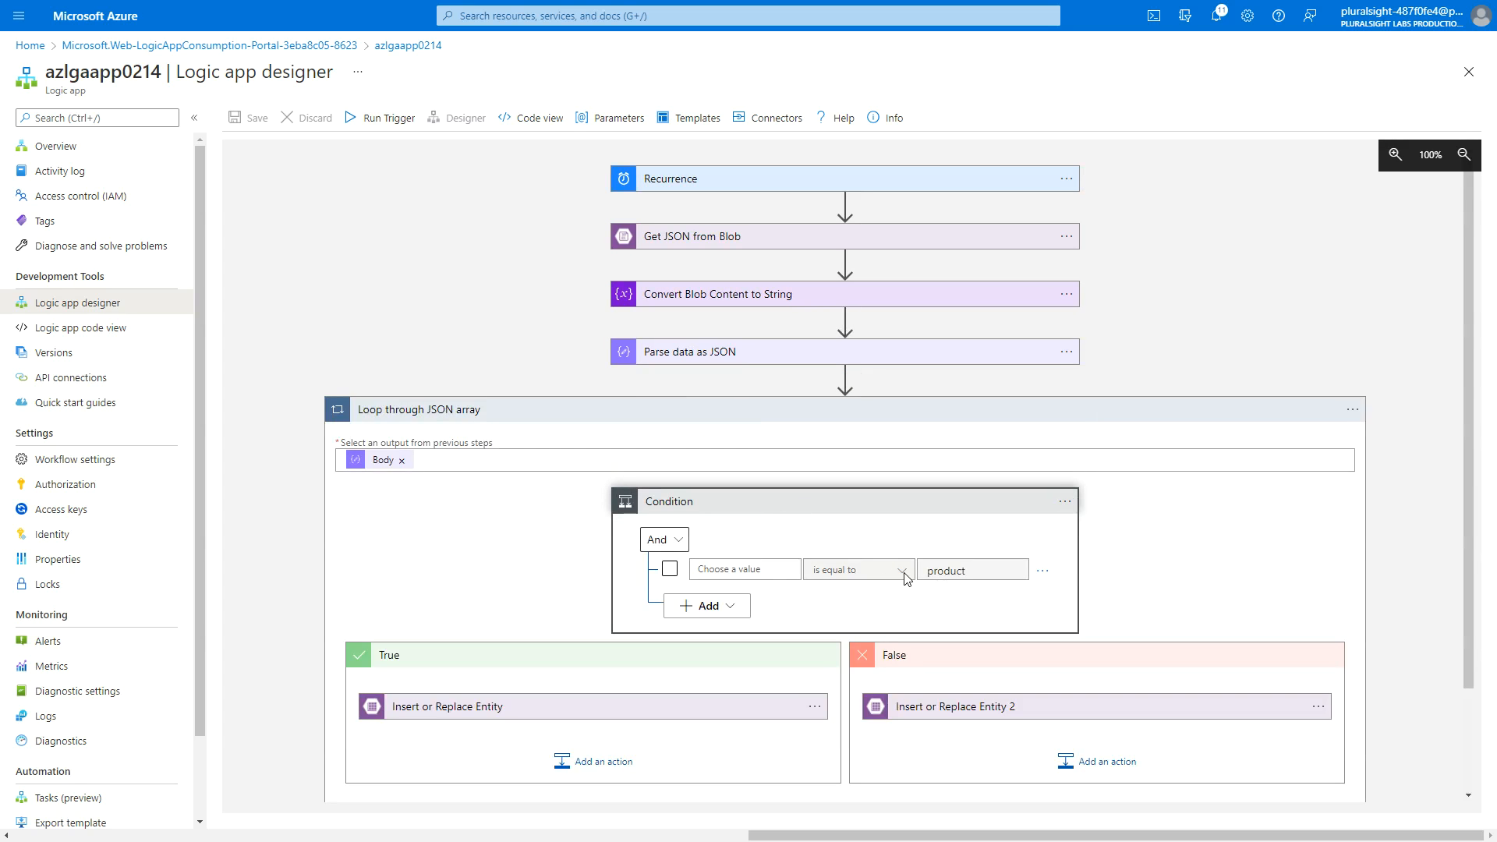
left_click(748, 570)
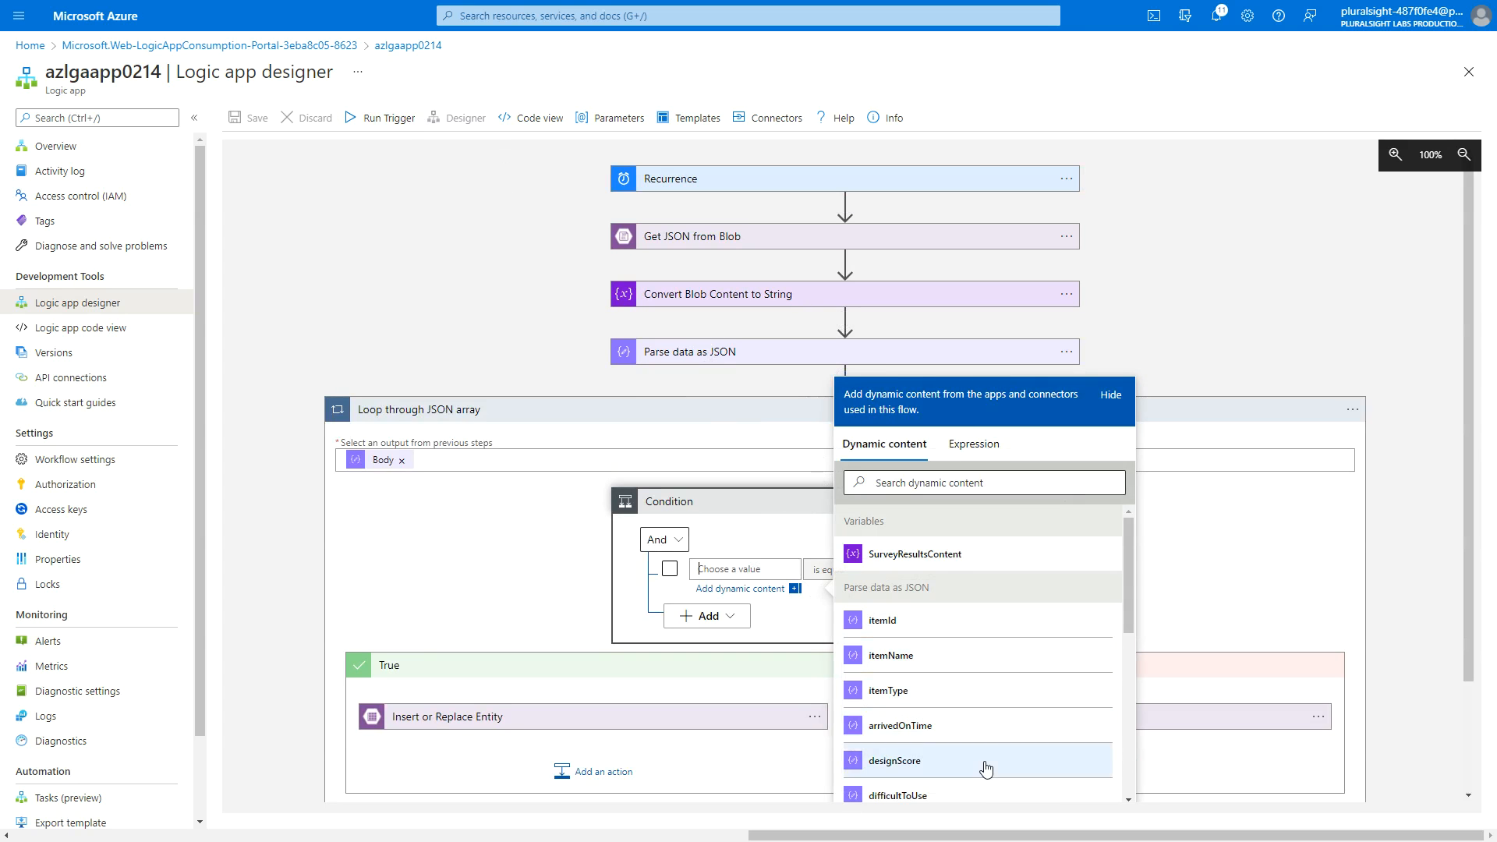
left_click(897, 694)
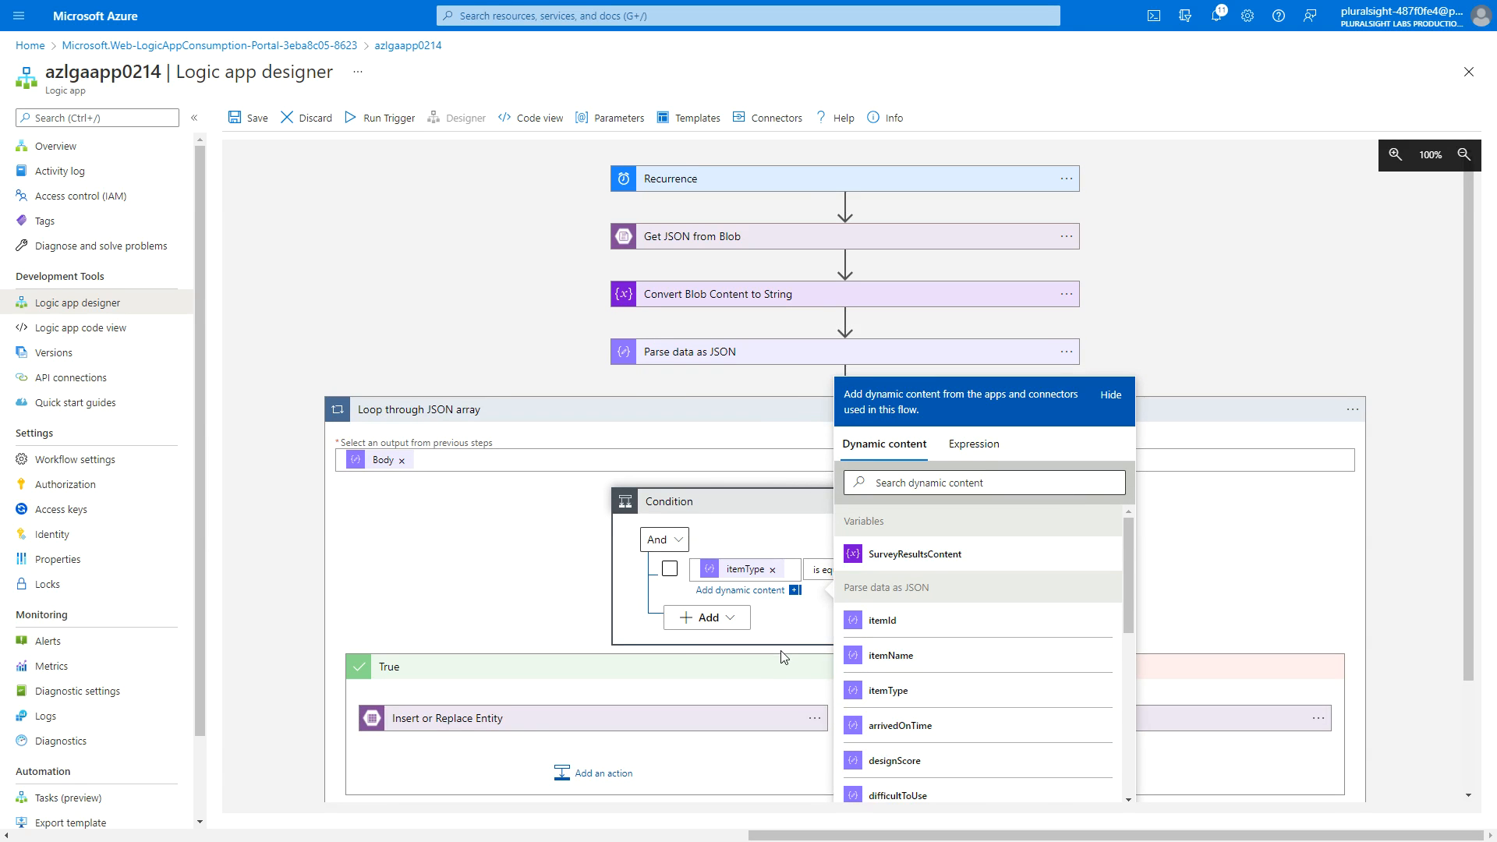
left_click(780, 427)
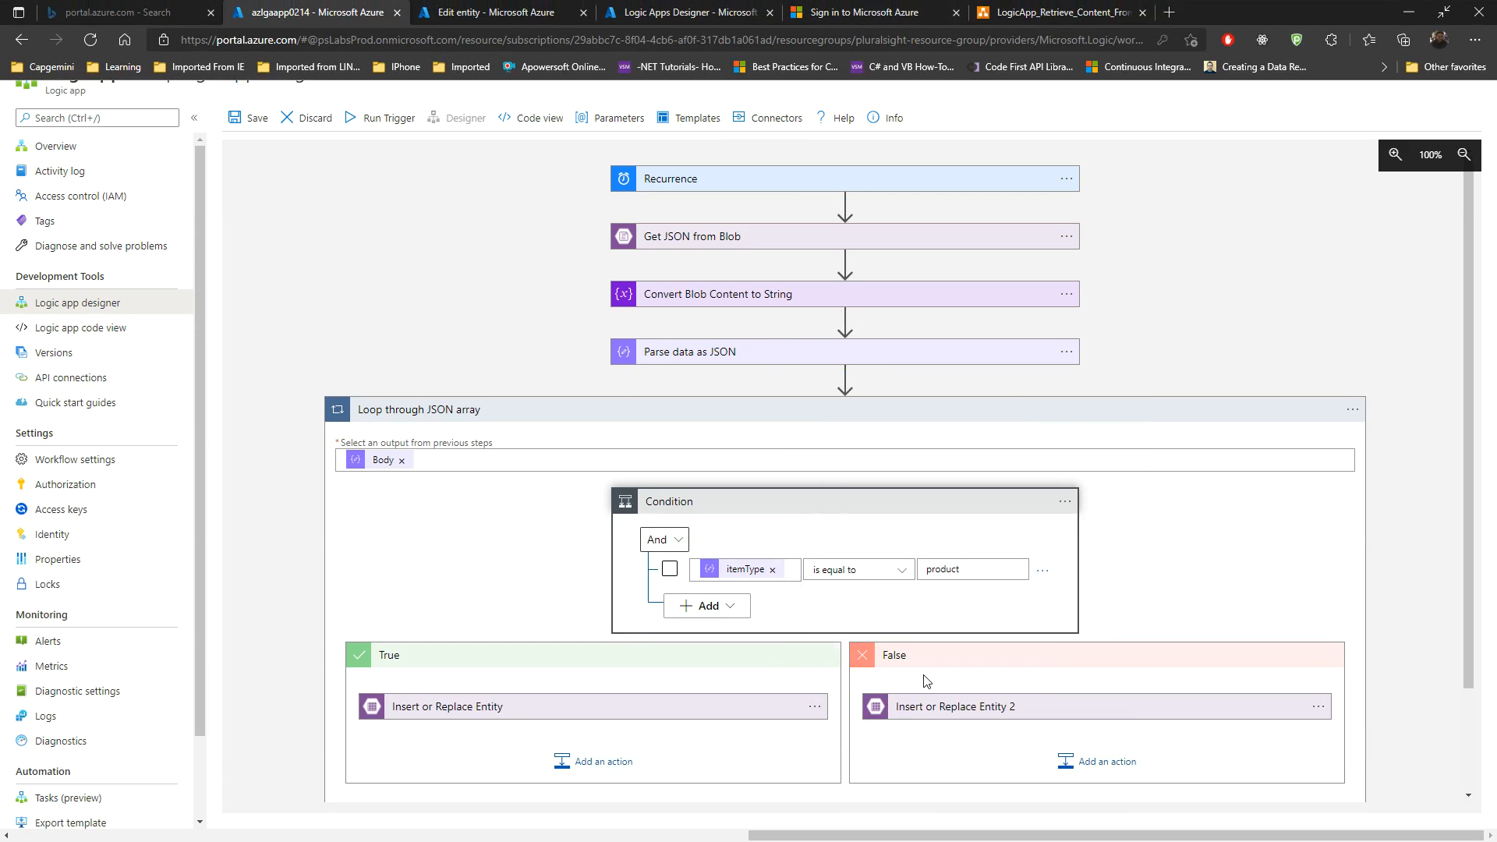
Switch back to the storage account and recheck the entities in the ProductResults and ServiceResults tables.
left_click(479, 14)
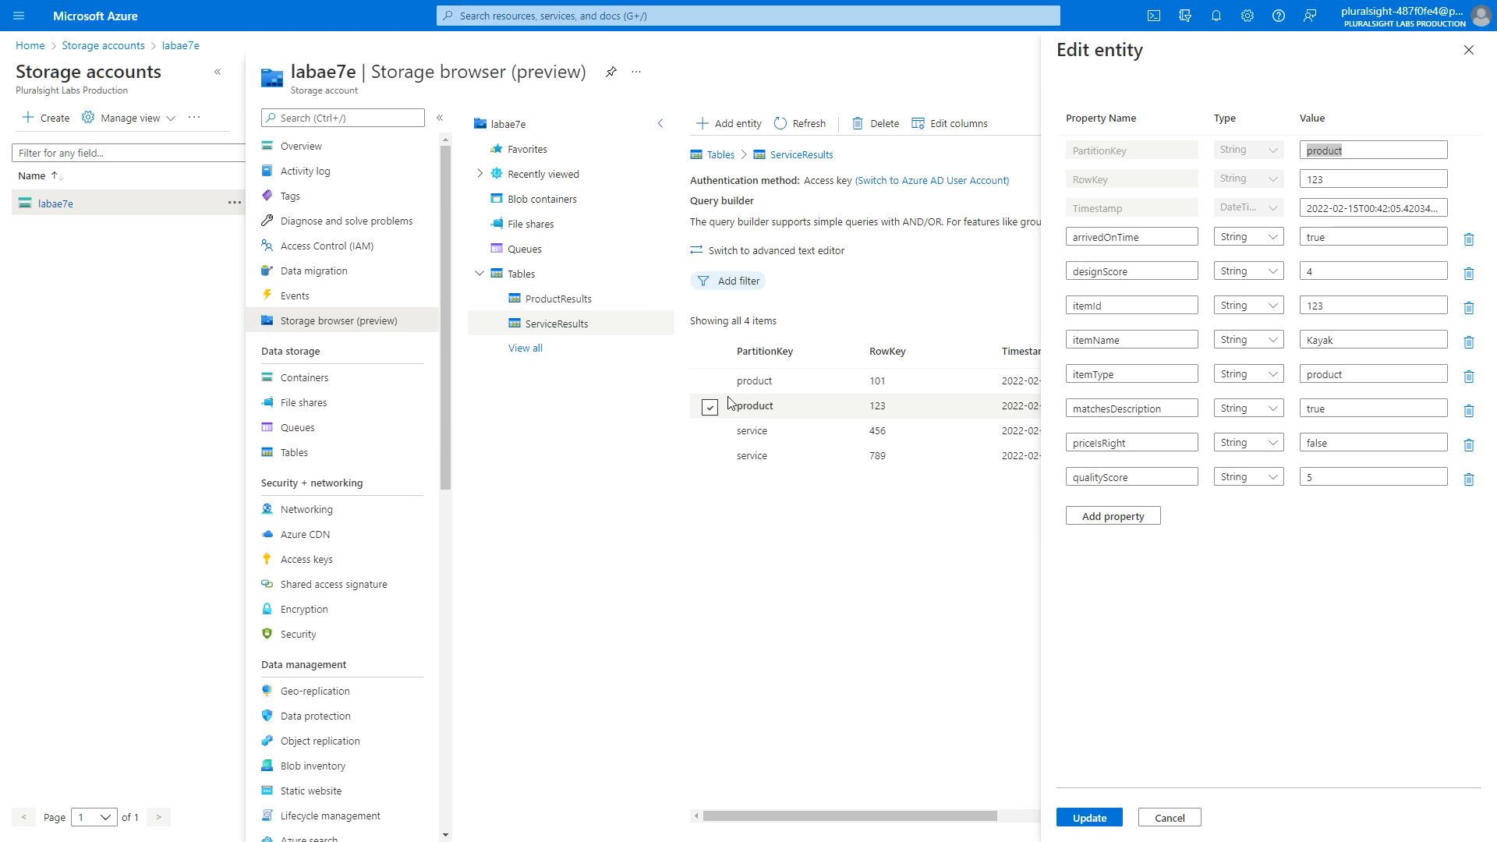
left_click(559, 299)
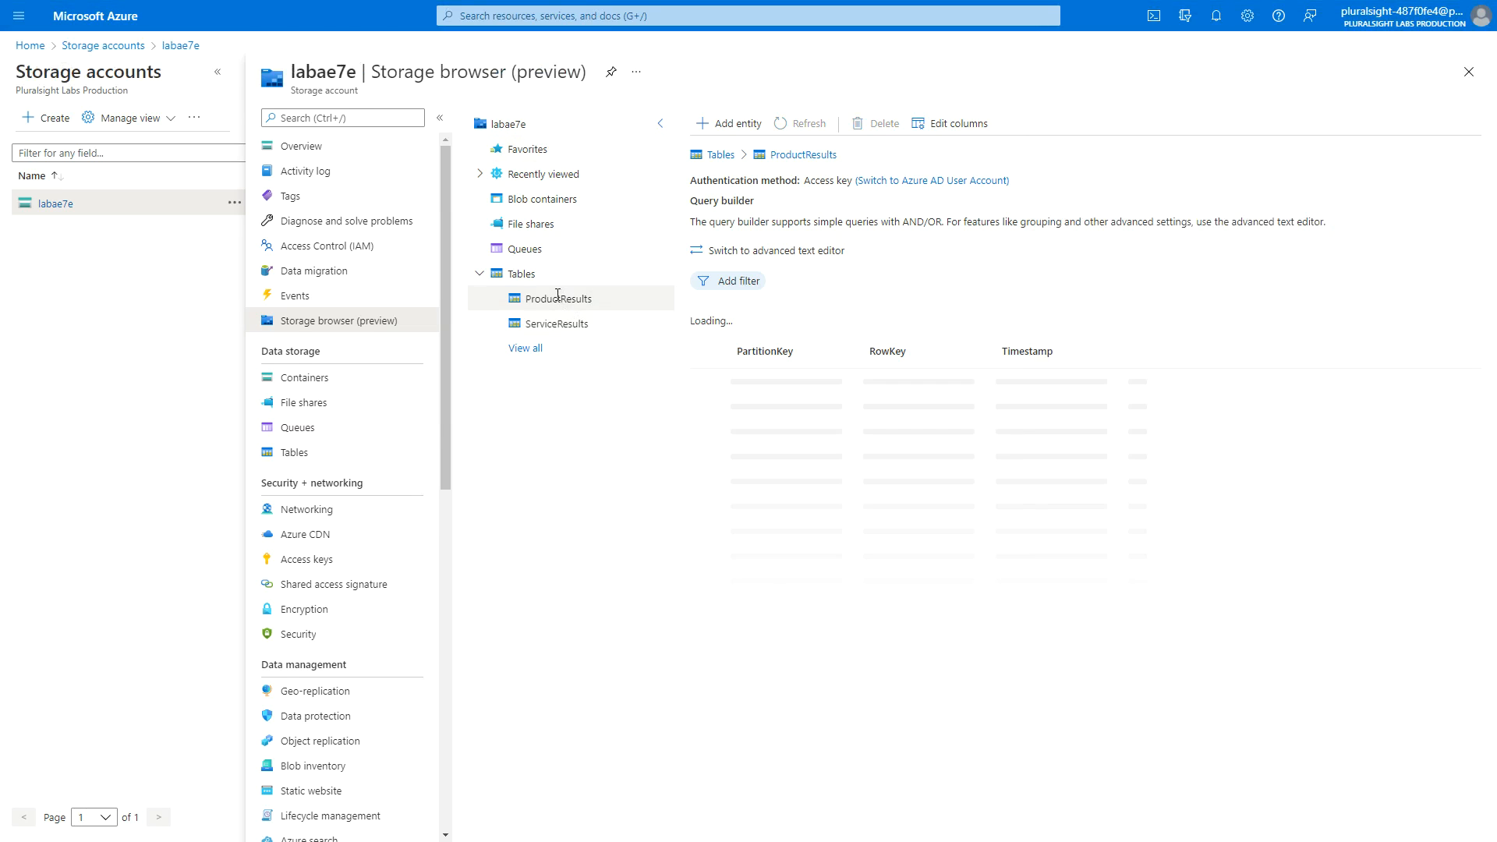
left_click(581, 324)
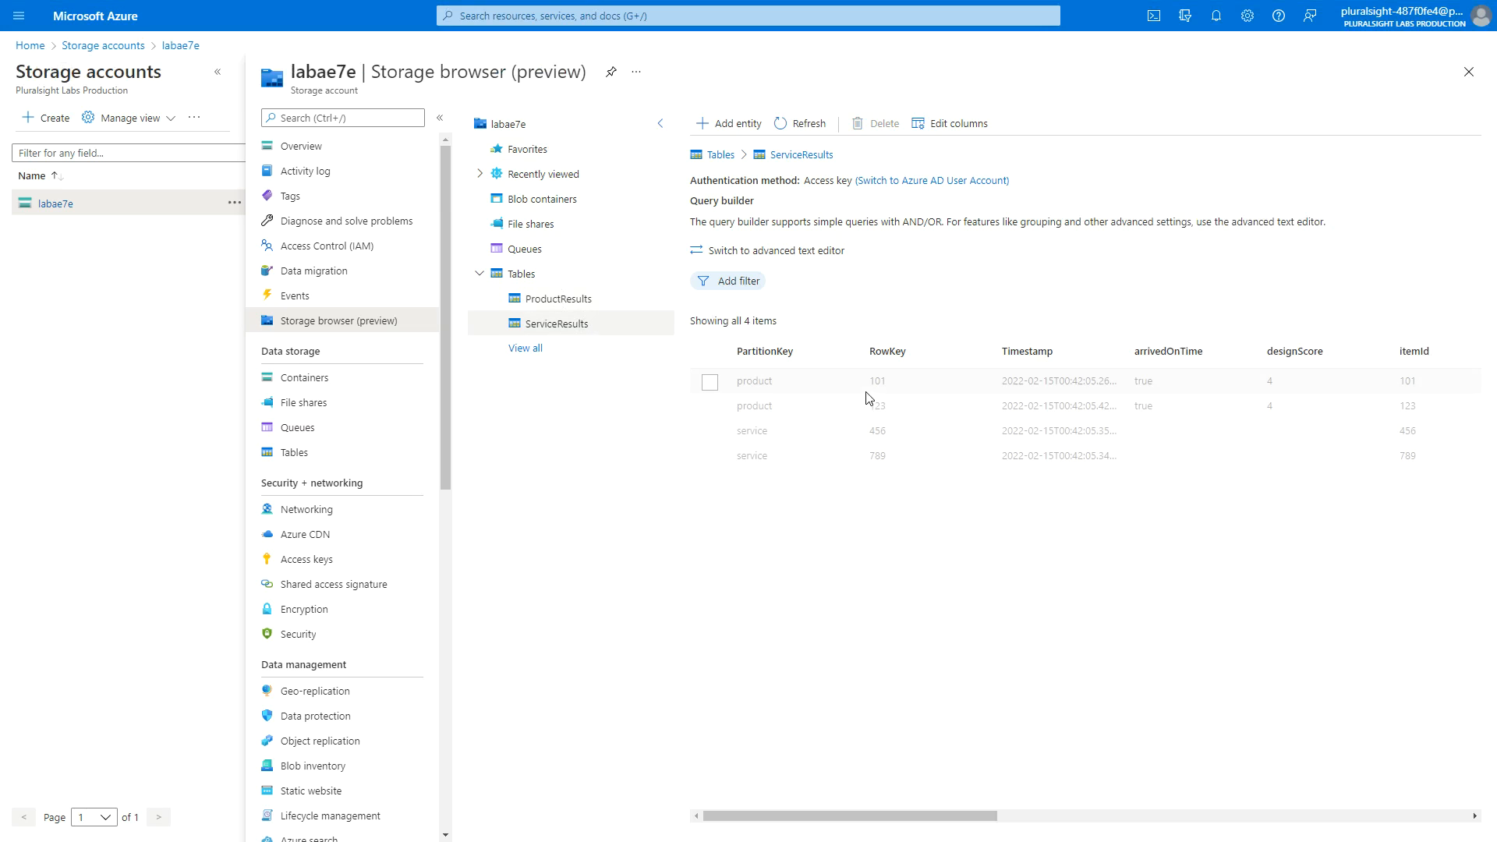
Delete the two product entities with RowKeys 101 and 123 from the ServiceResults table.
left_click(711, 383)
left_click(711, 407)
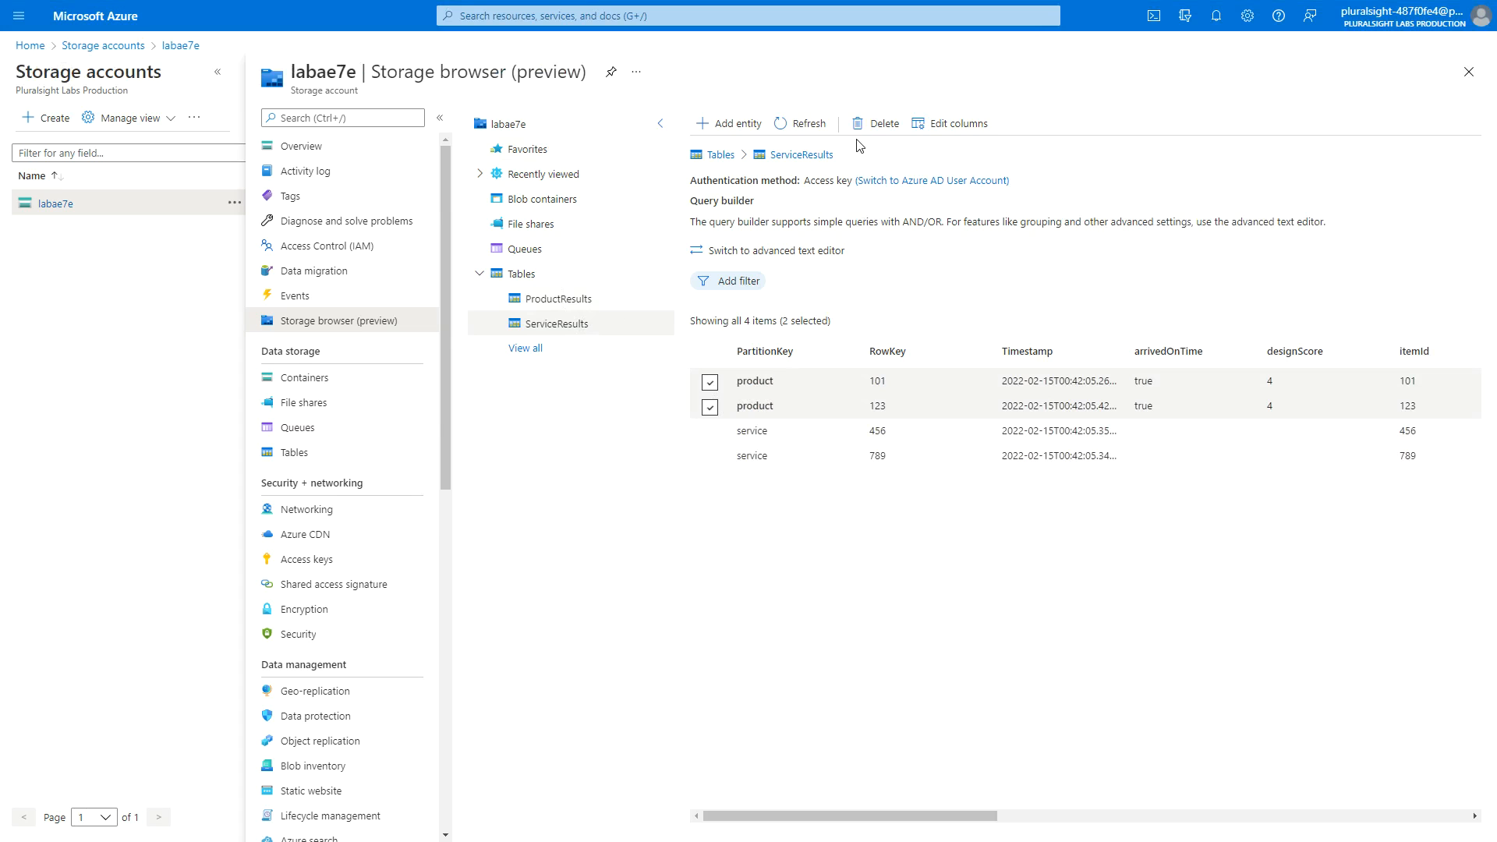
left_click(876, 124)
left_click(763, 199)
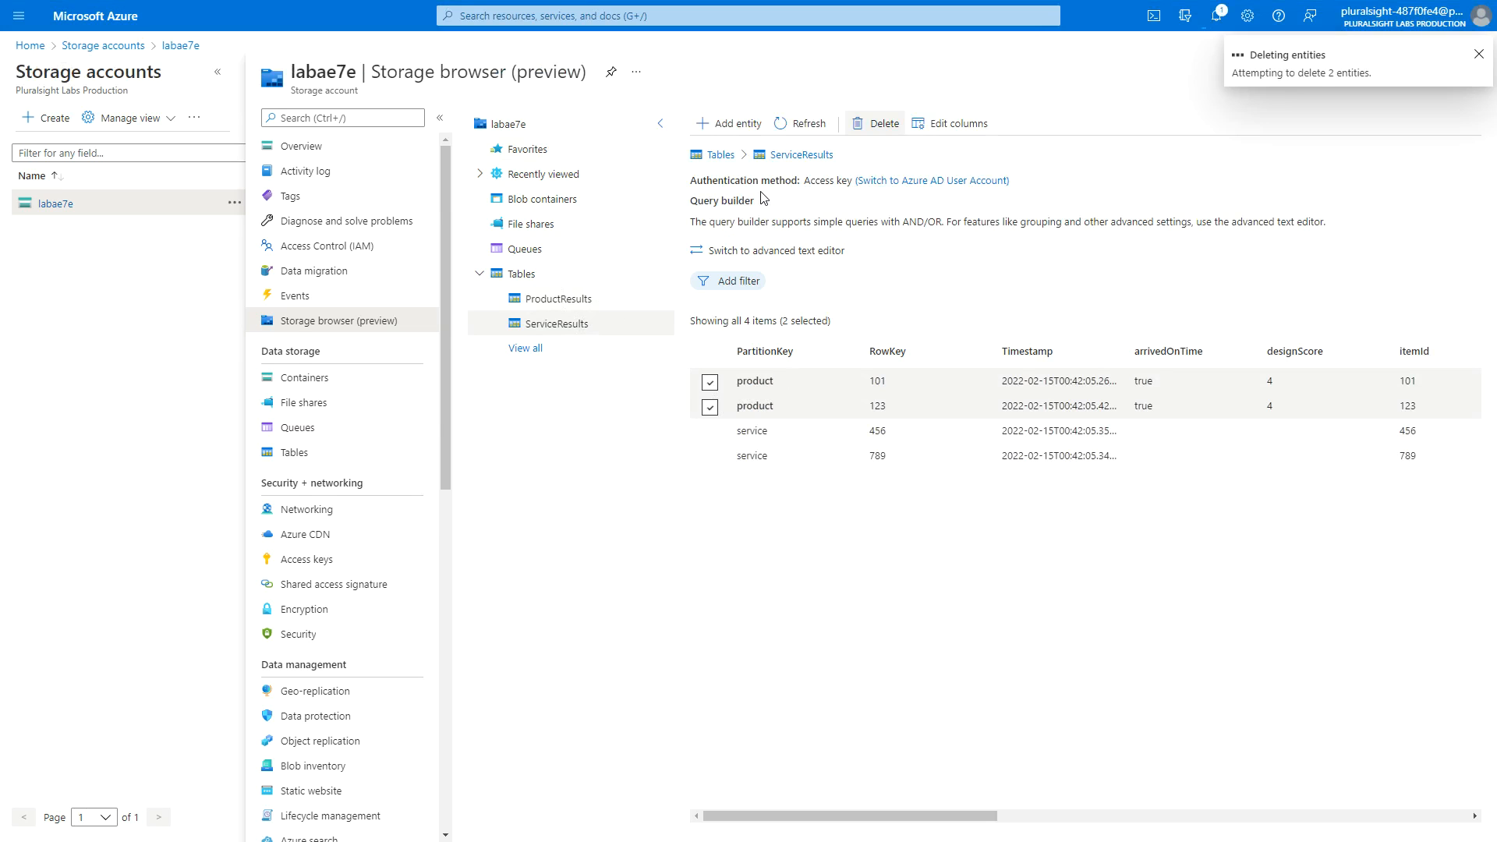
Switch back to the azlgaapp0214 logic app, save the corrected workflow and run its trigger.
mouse_move(98, 6)
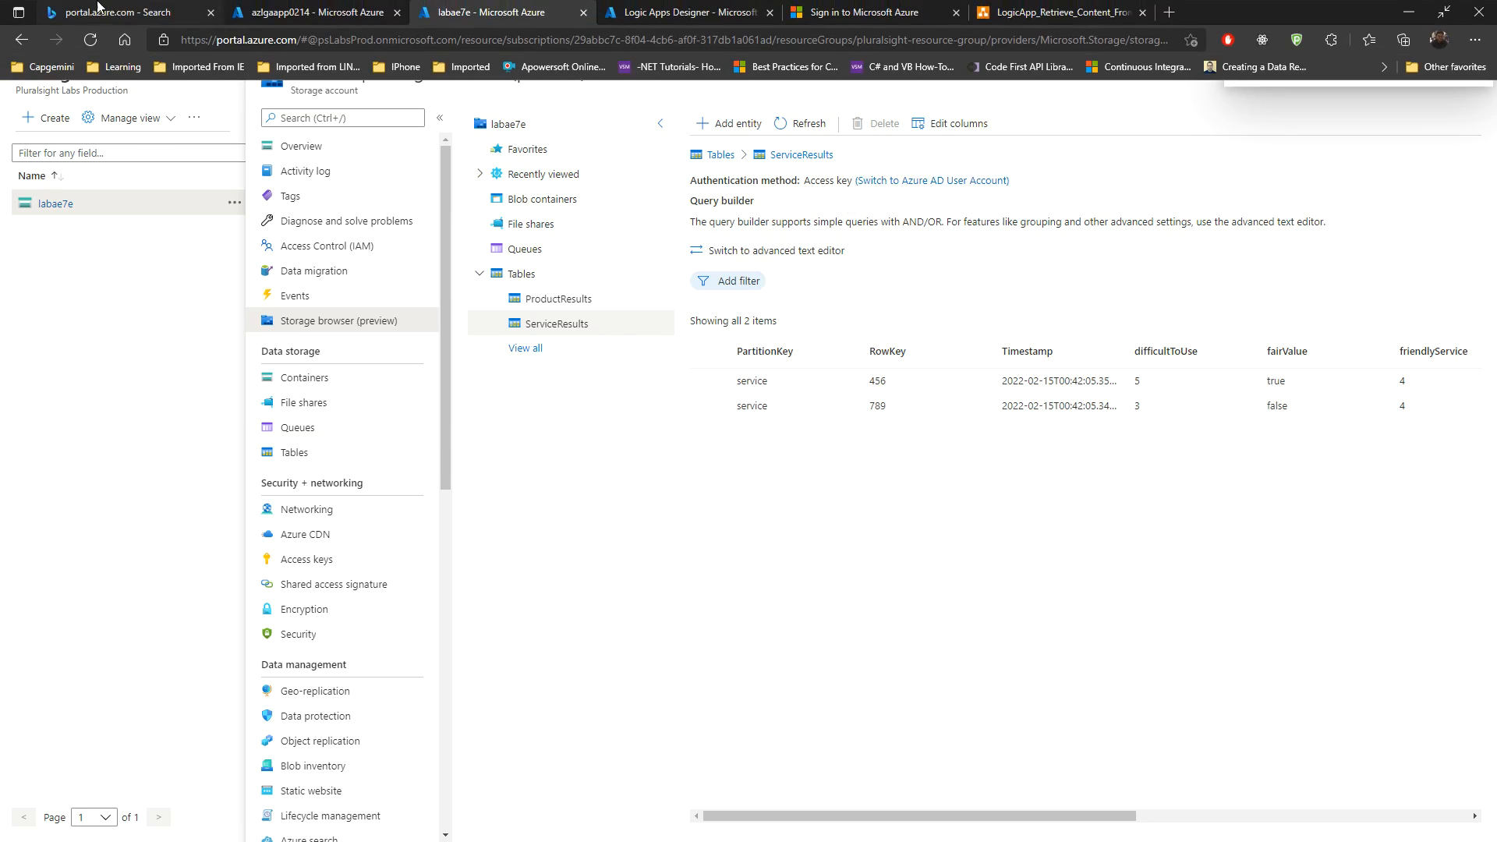
left_click(311, 11)
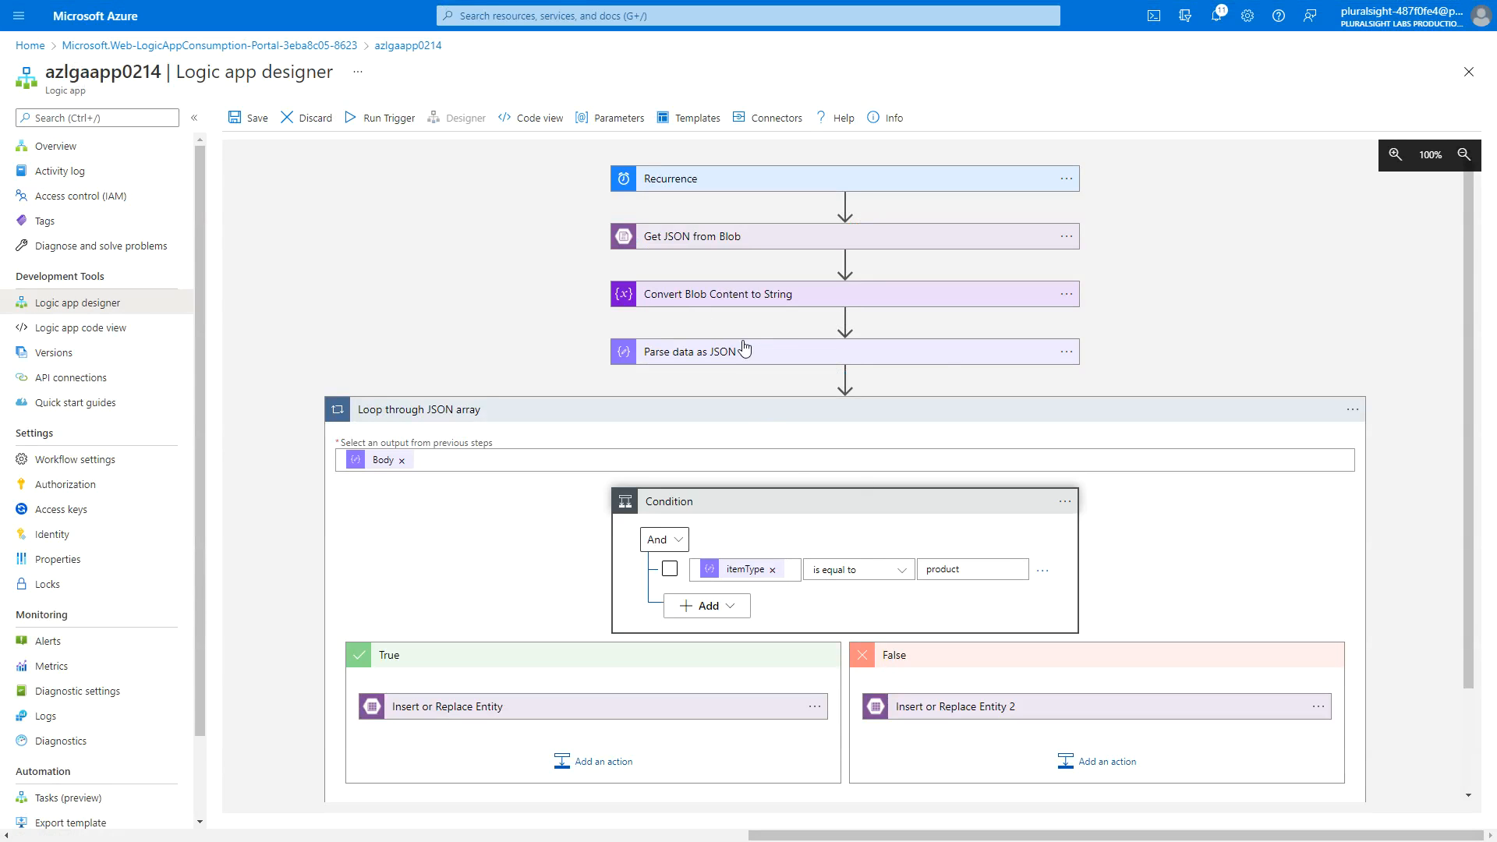
left_click(252, 121)
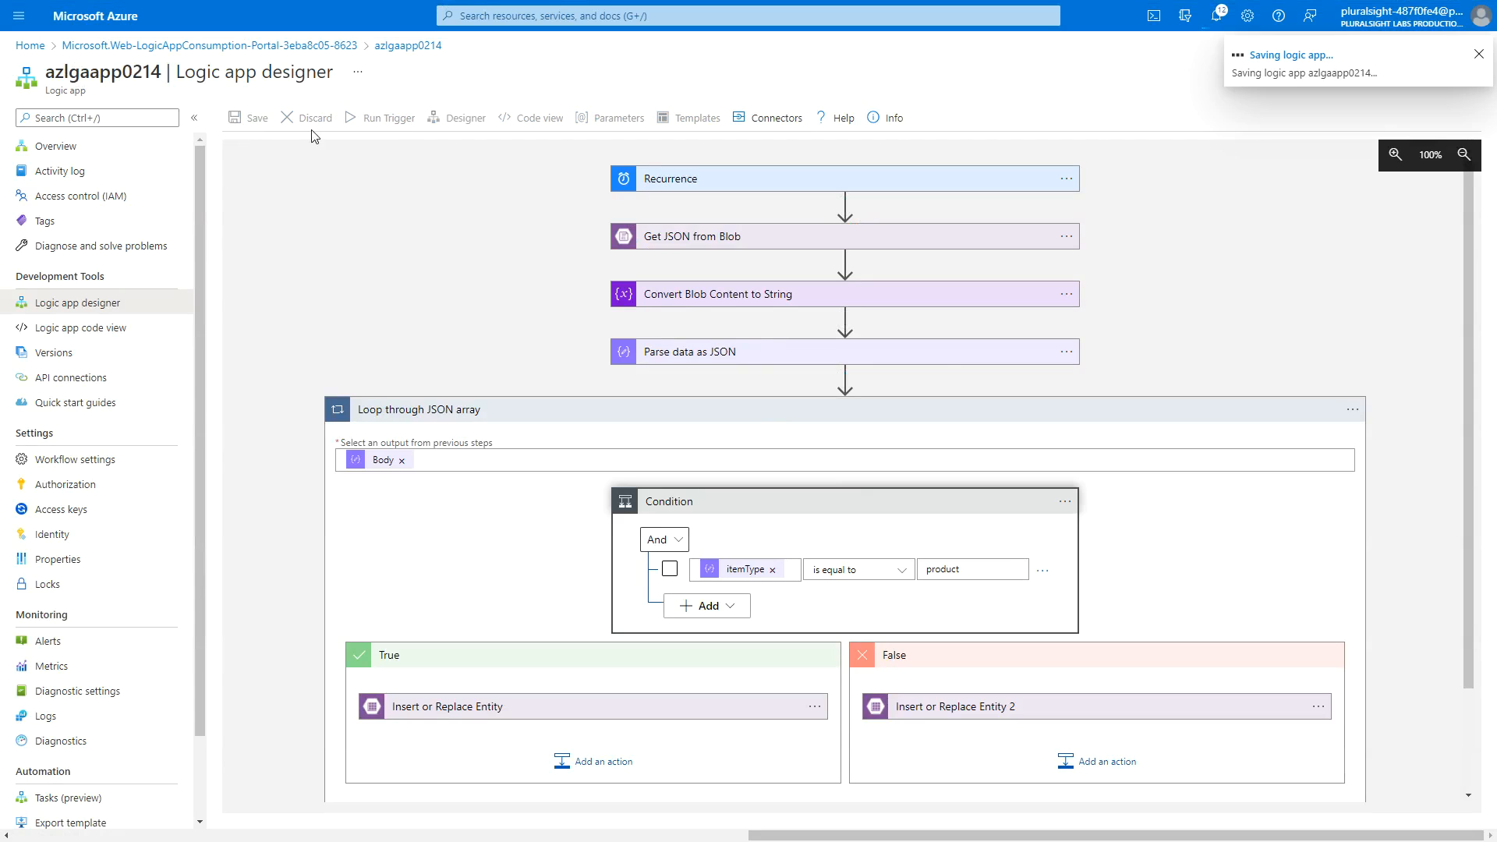
left_click(370, 123)
left_click(357, 145)
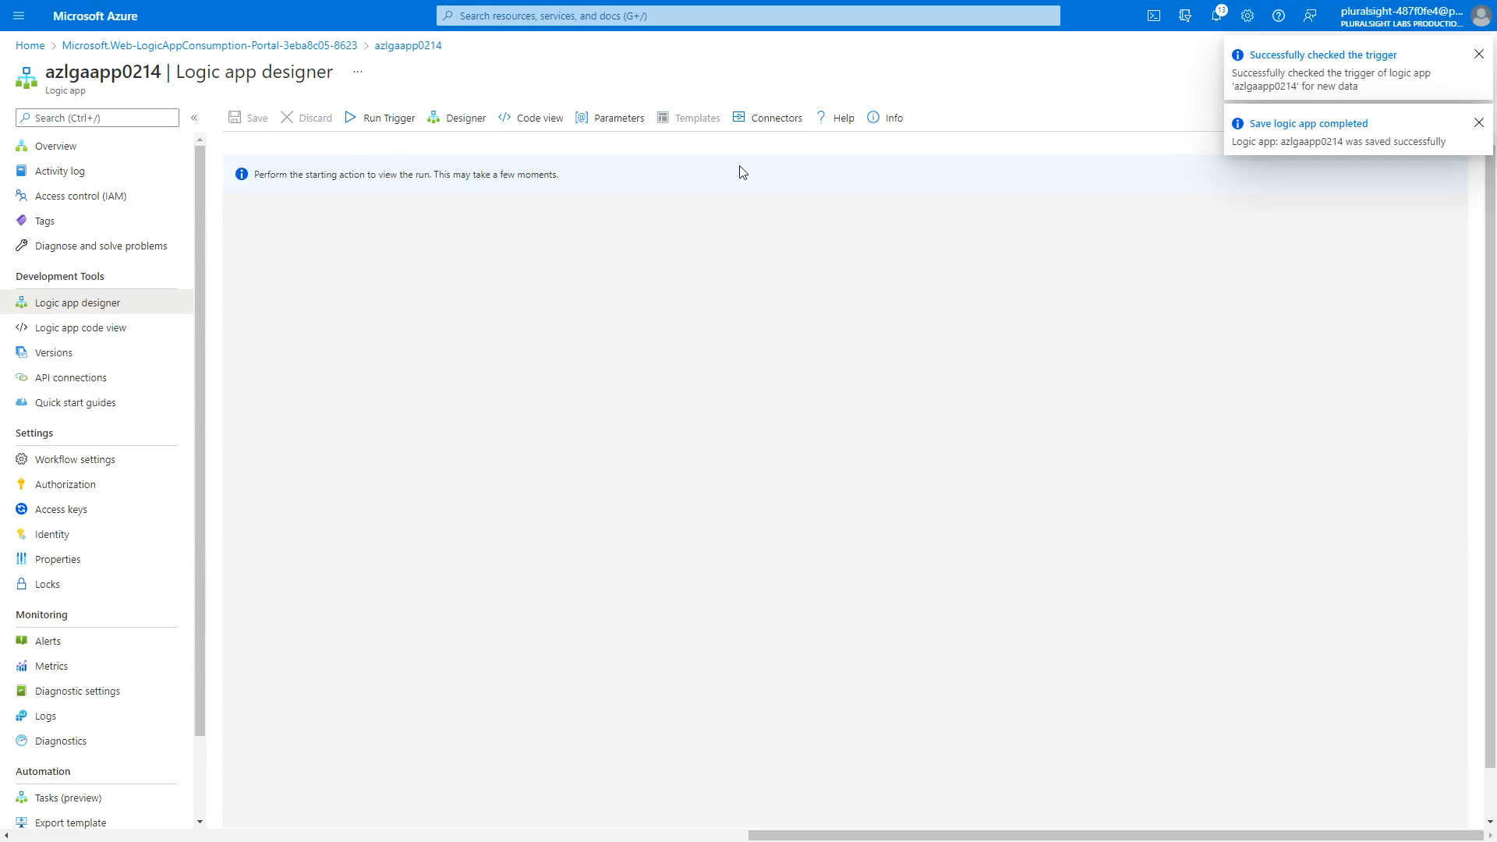
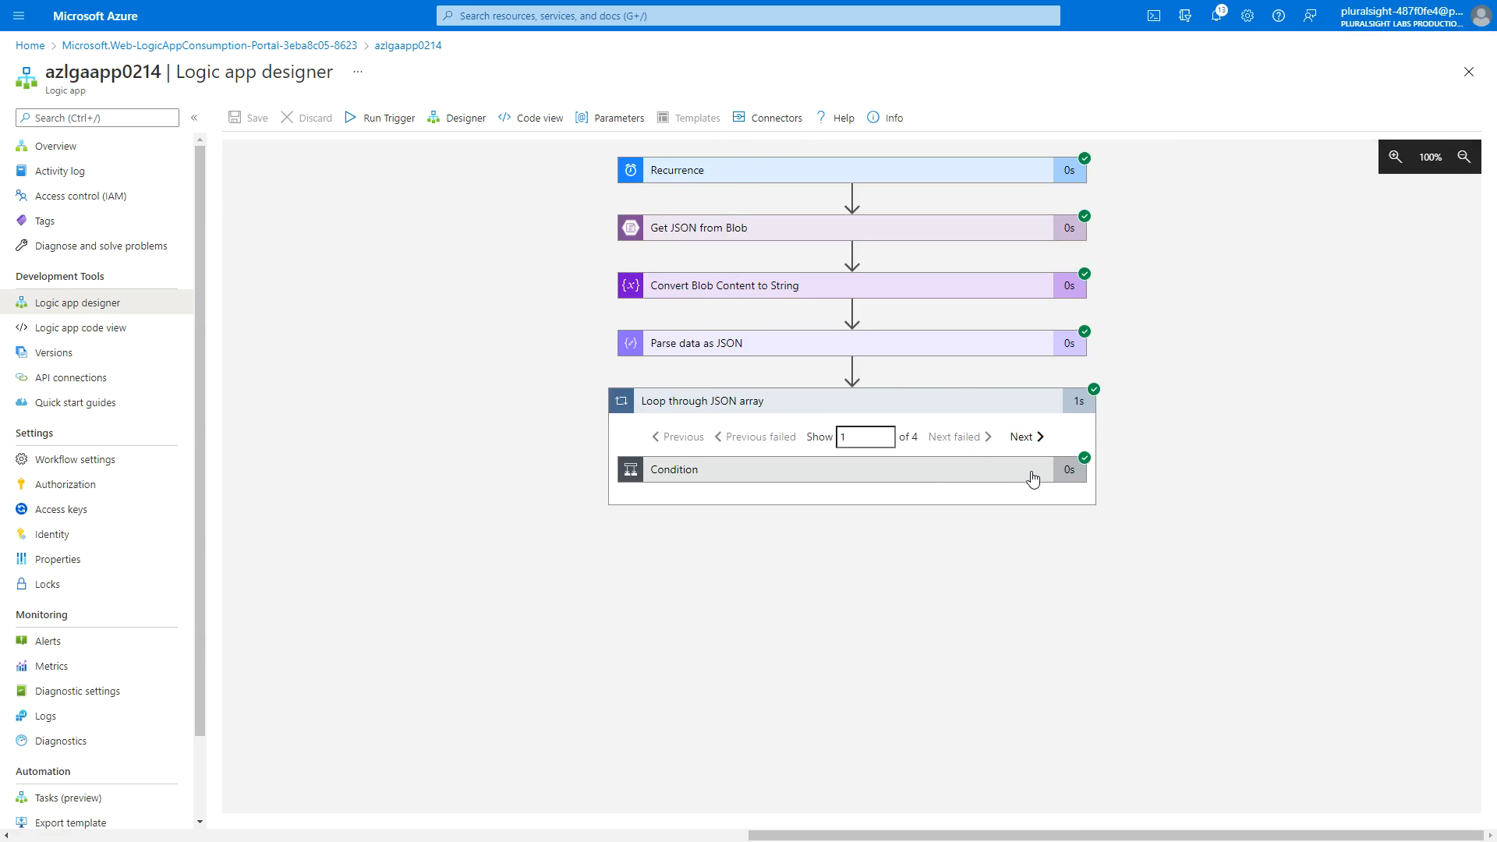
Examine the Condition results through loop iteration 4, and recheck the ProductResults and ServiceResults entities in the storage account.
left_click(930, 468)
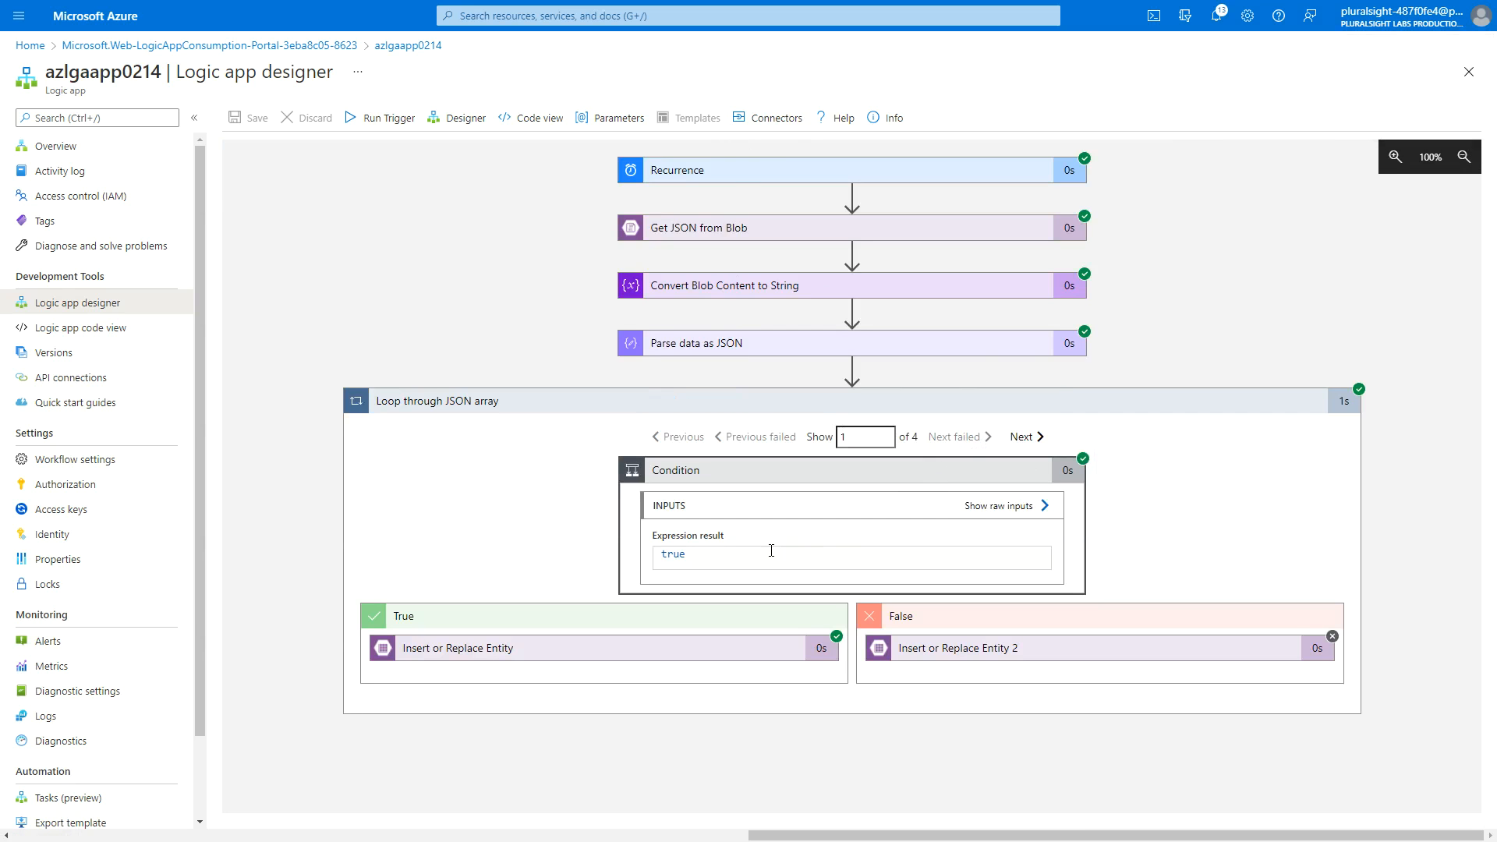
left_click(1033, 439)
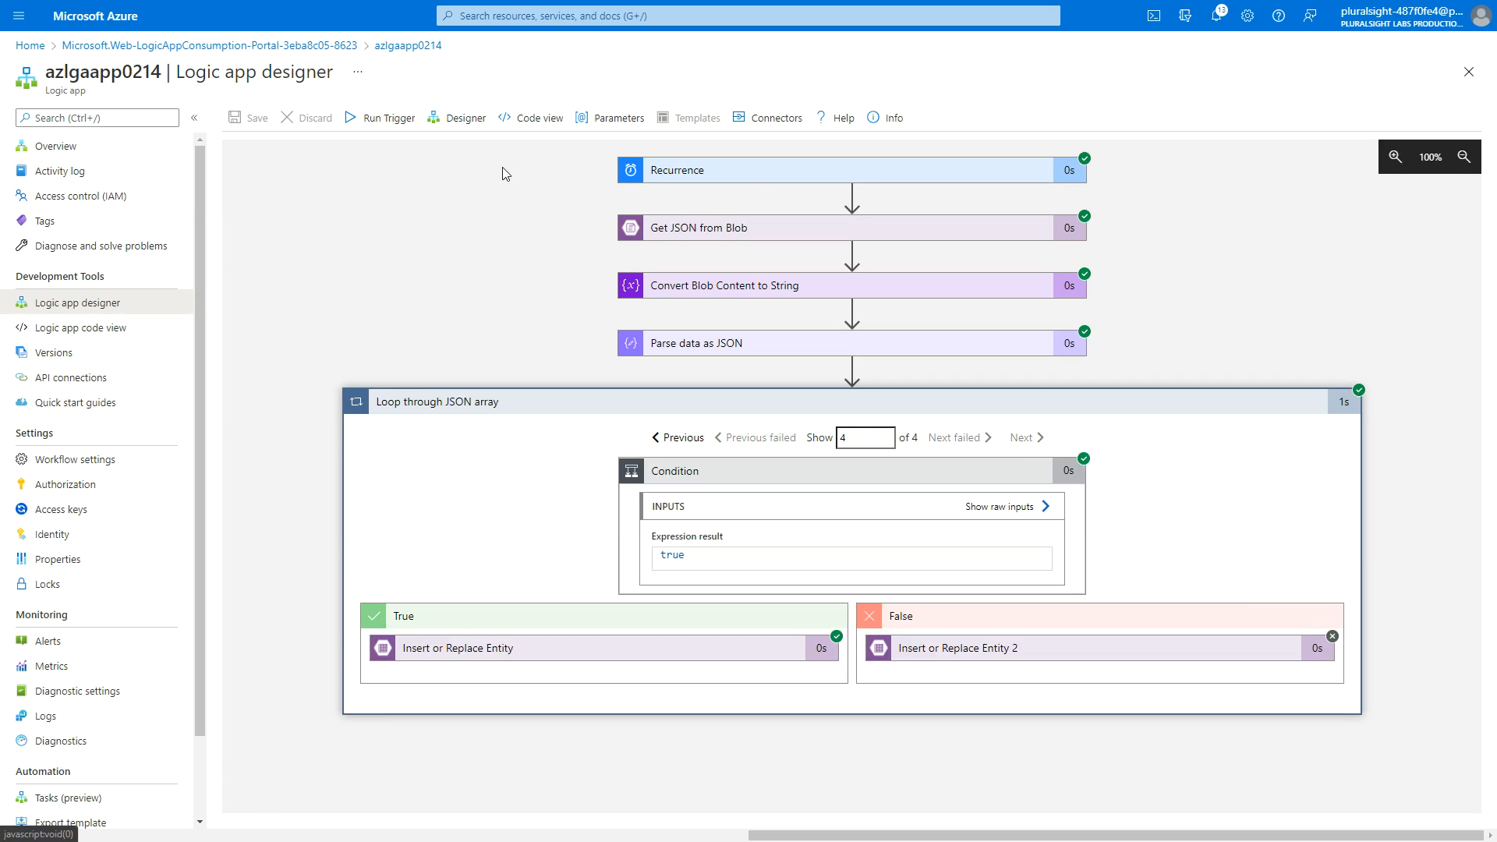
left_click(460, 12)
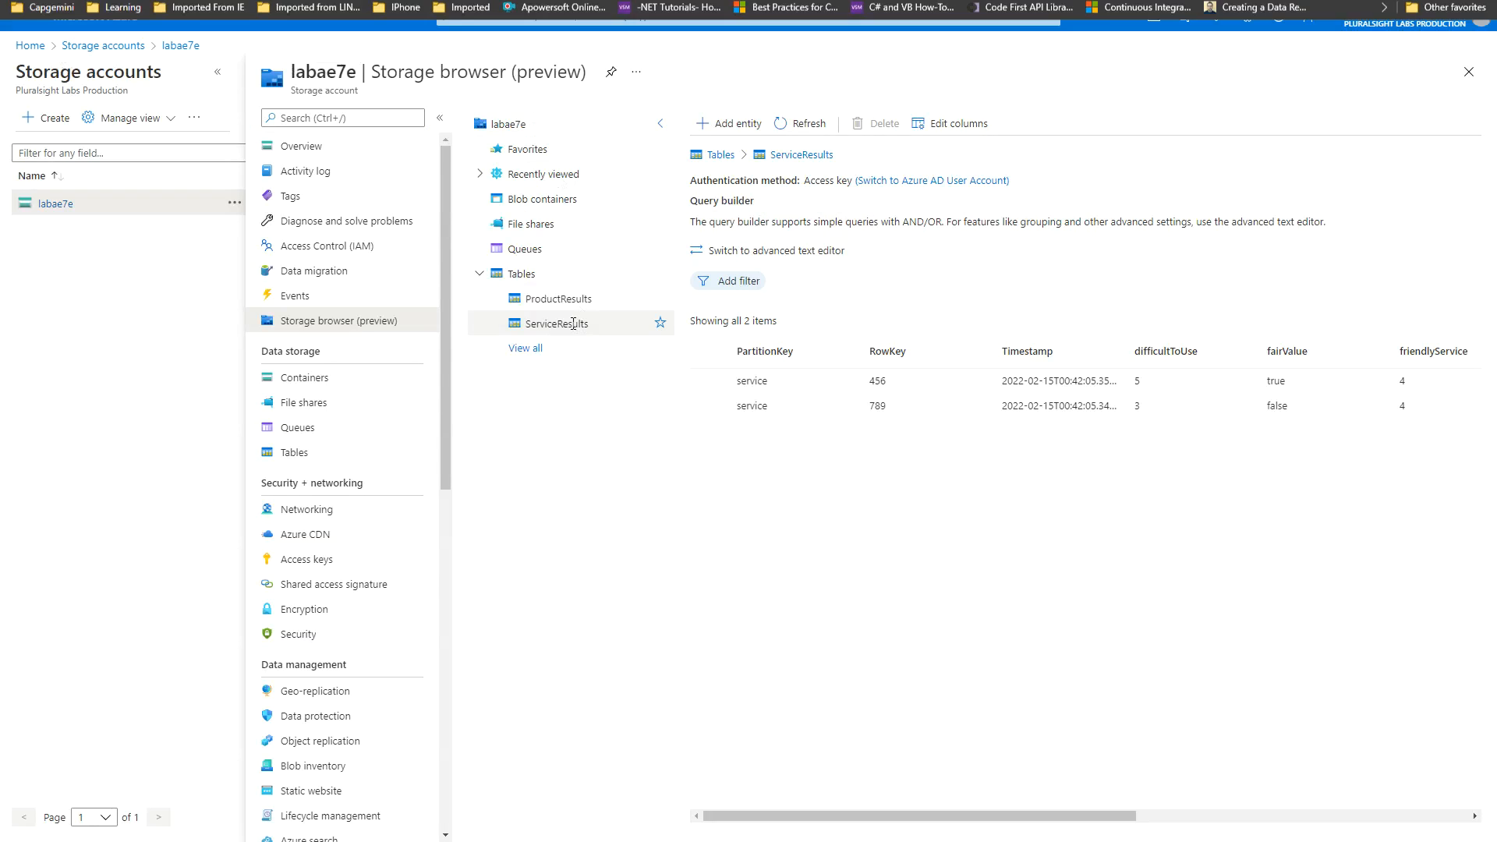
left_click(559, 300)
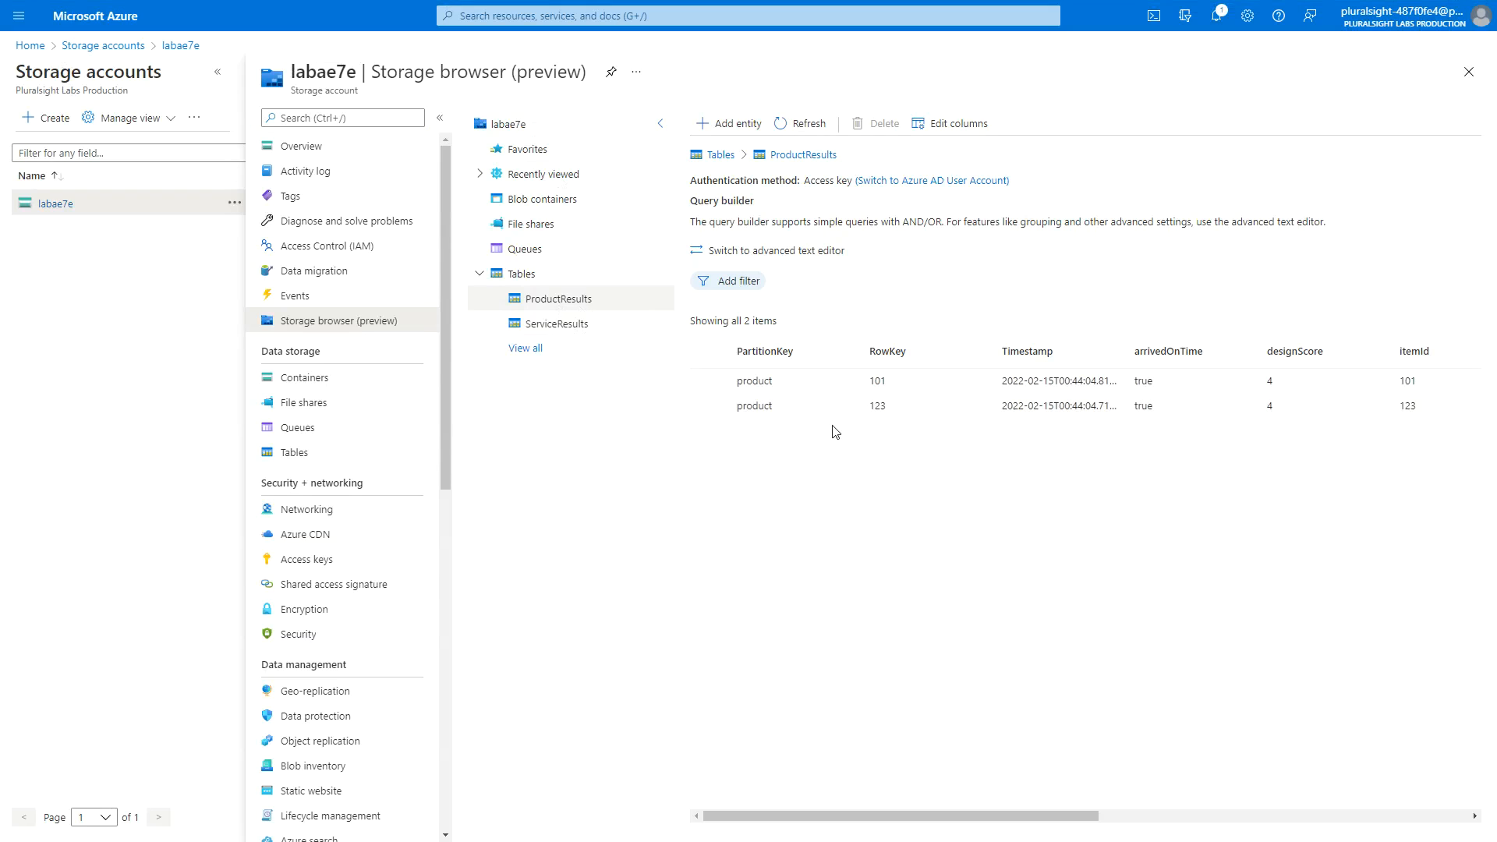
left_click(558, 325)
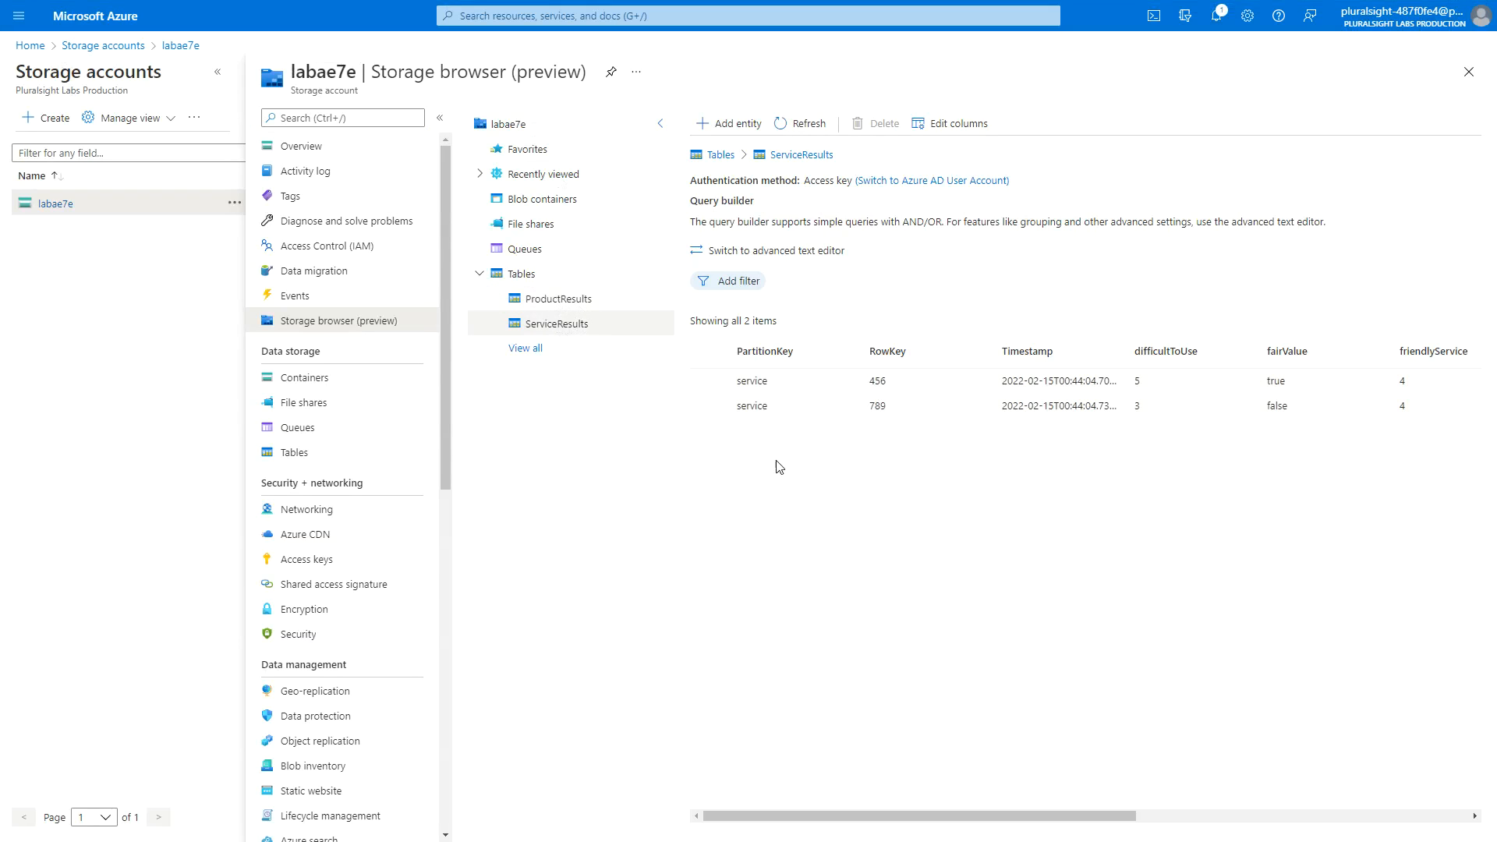
left_click(574, 300)
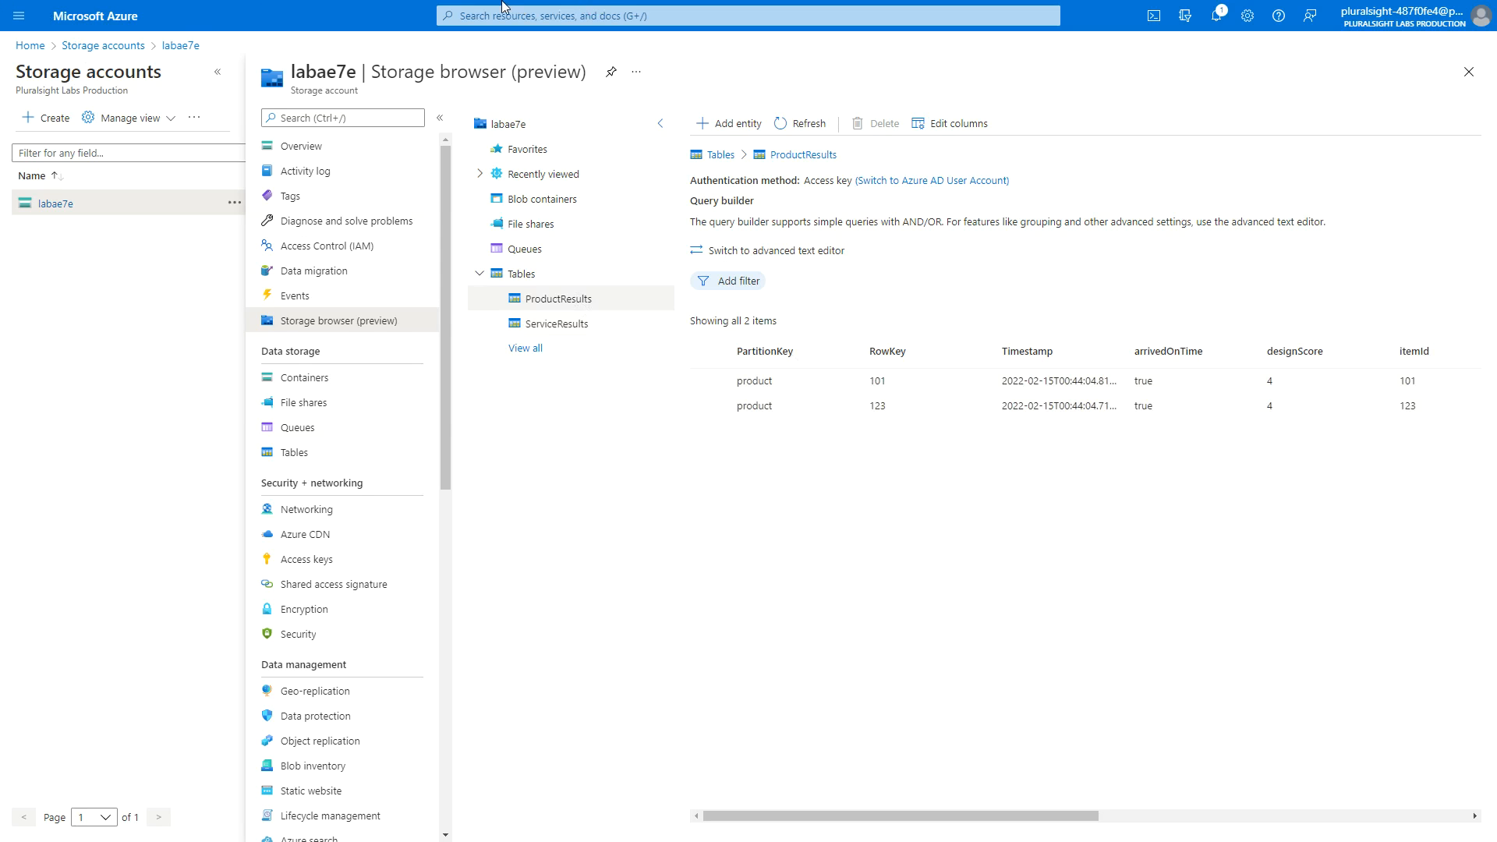
Switch to the LogicApp_Retrieve_Content_From_Blob_Save_To_Az_Table.drawio diagram to review the overall workflow.
left_click(636, 12)
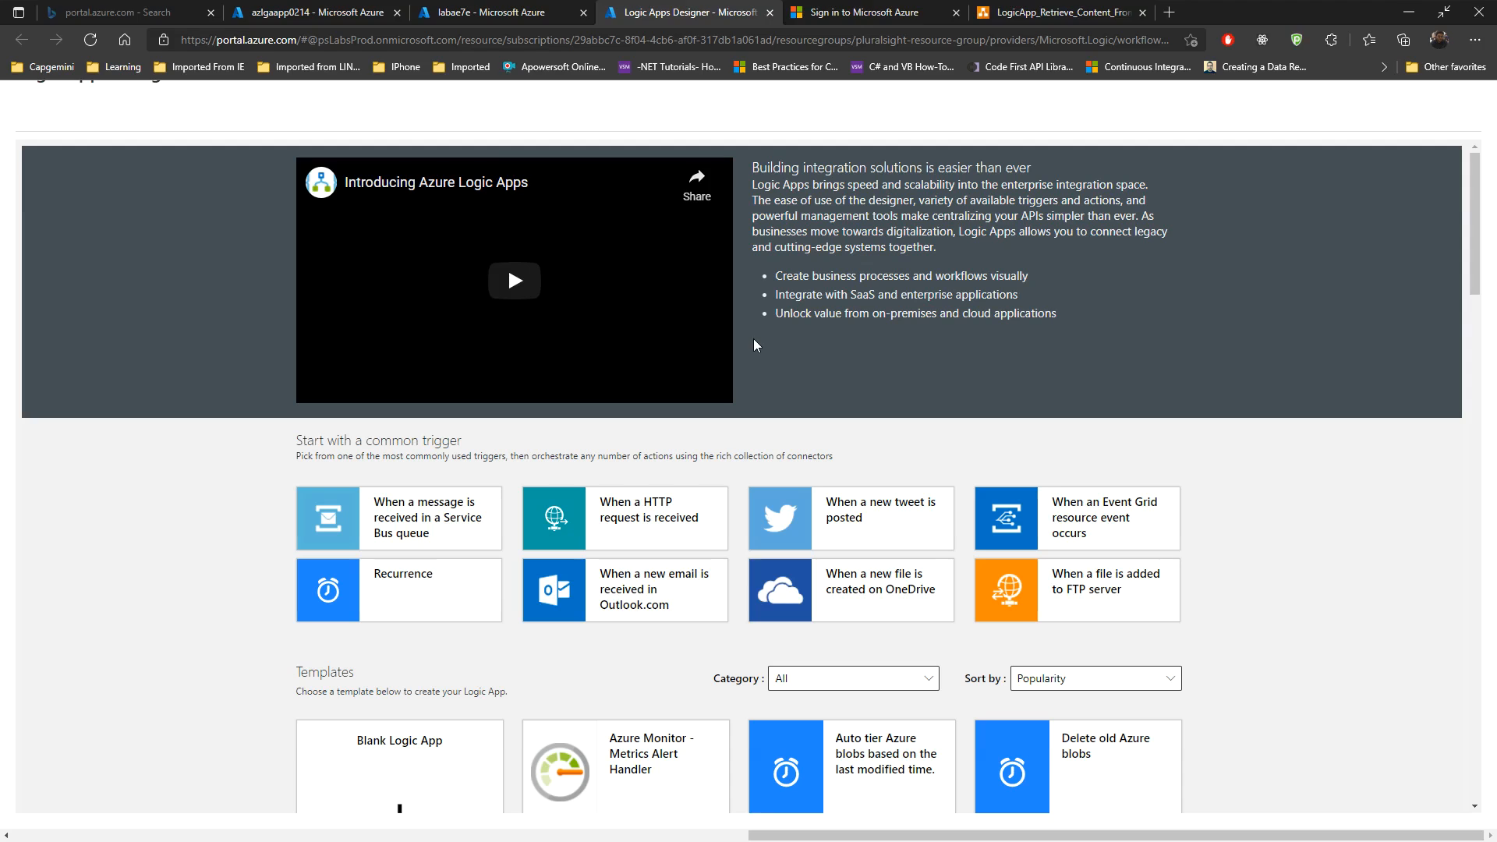
left_click(1001, 11)
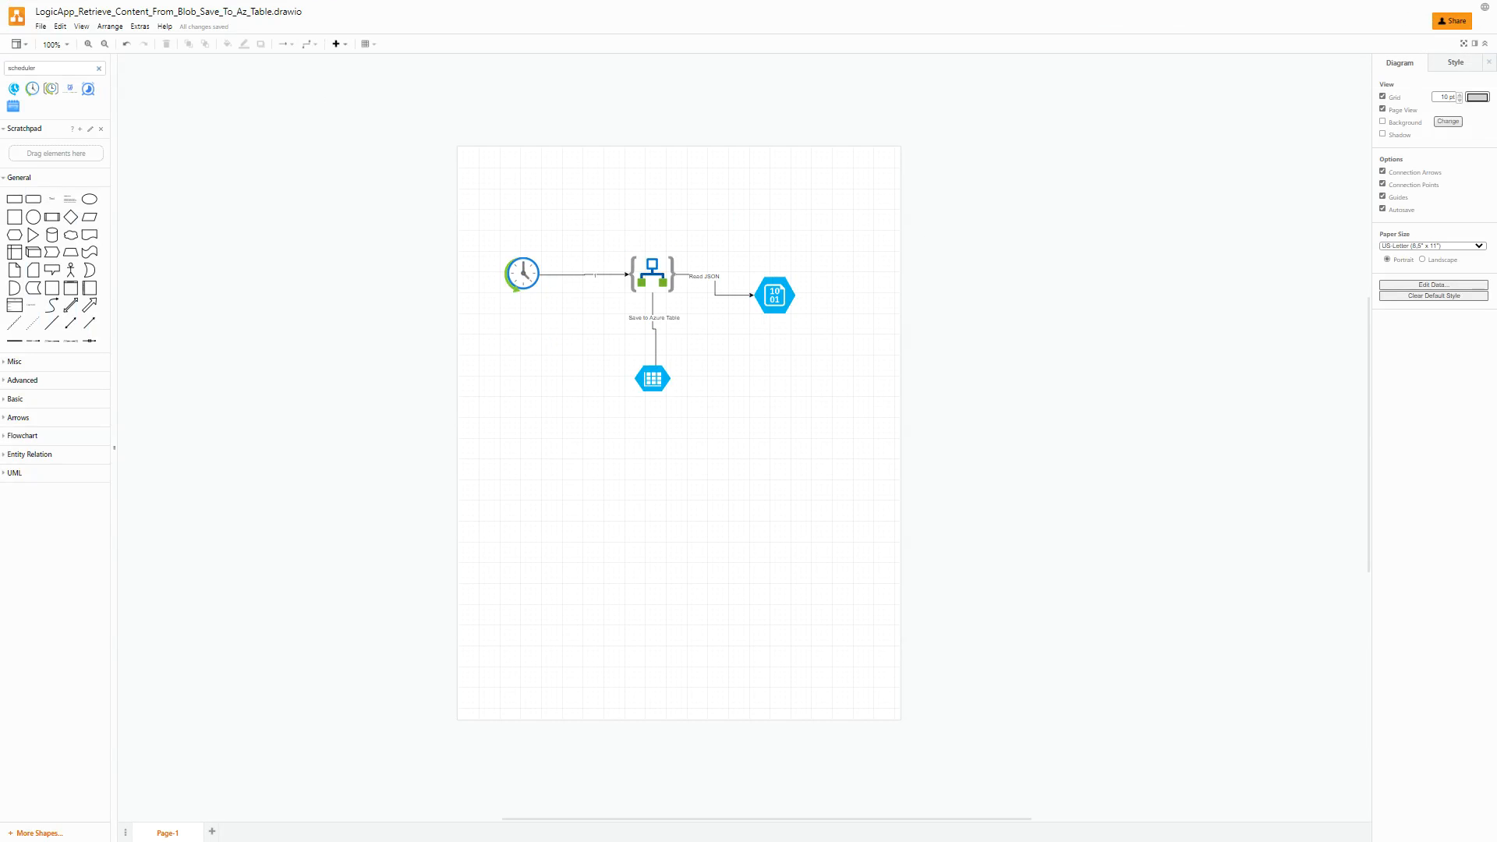